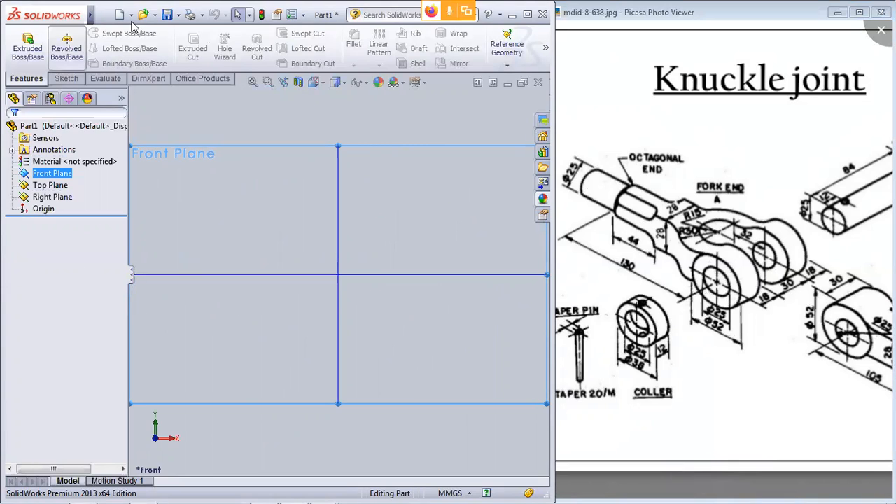
Step: Sketch two concentric circles centred on the origin on the Front Plane, with radii of about 29 mm and 41 mm
click(67, 79)
click(108, 33)
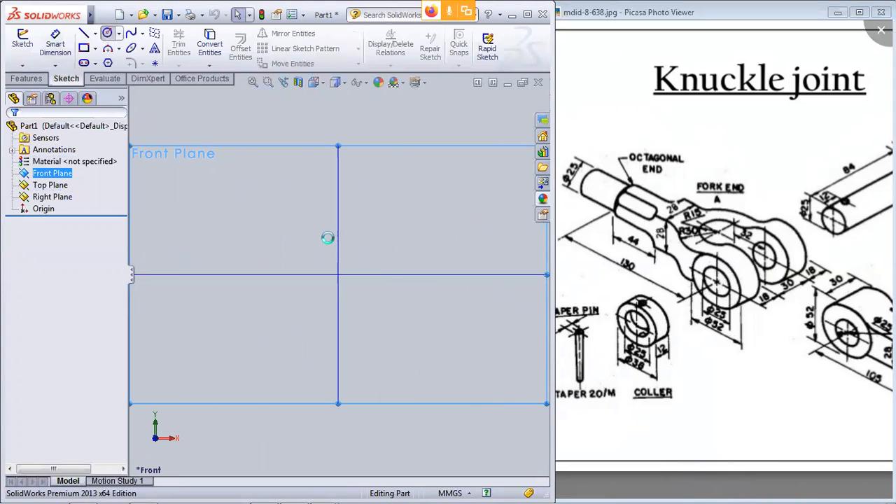
click(339, 277)
click(402, 313)
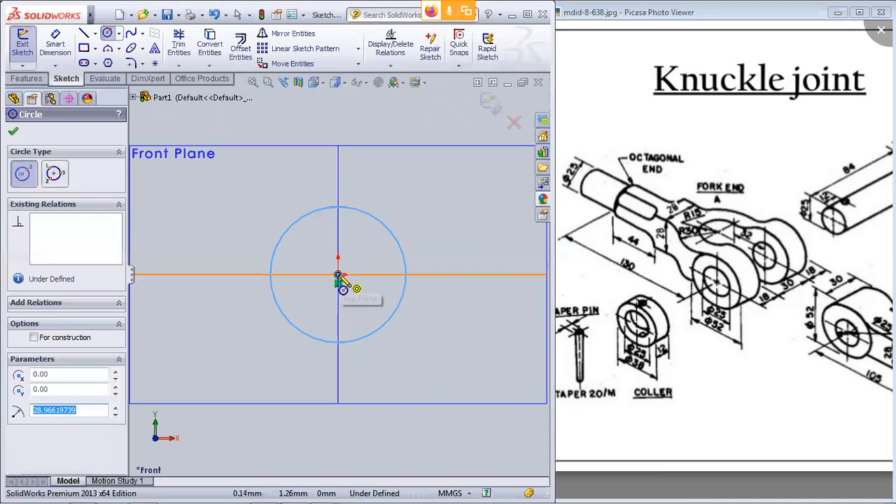
click(338, 275)
click(430, 311)
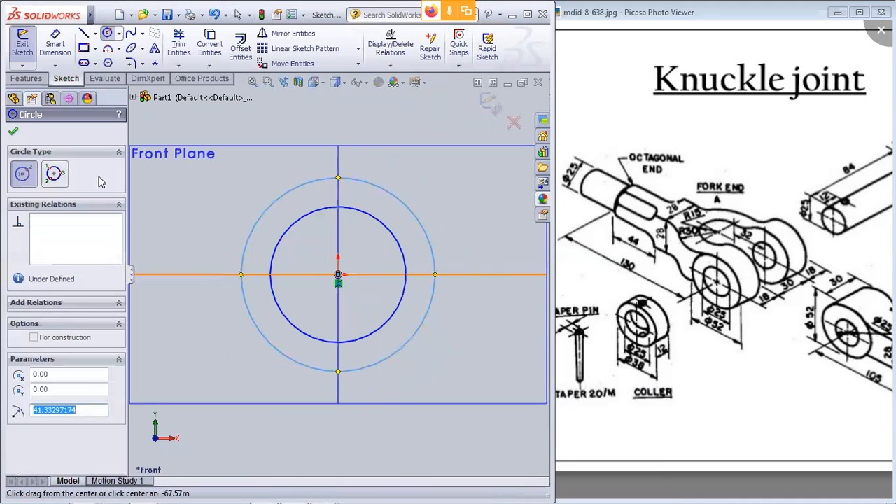
click(12, 131)
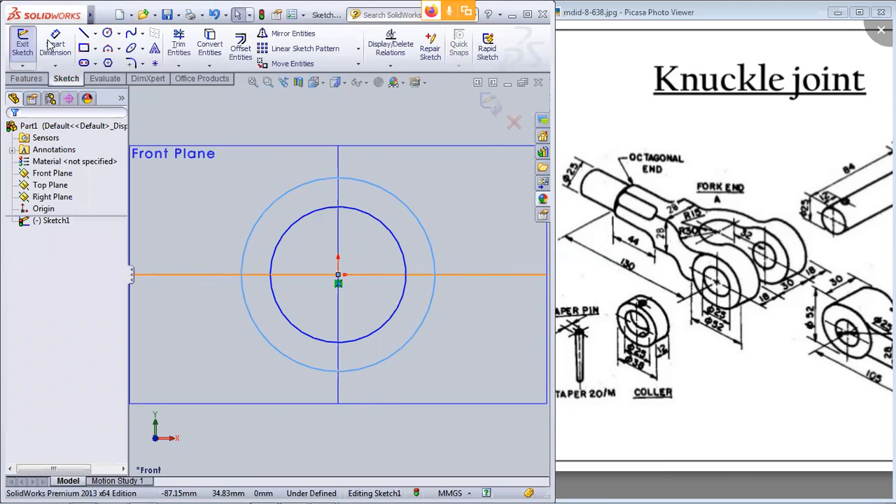
Step: Examine the fork end in the knuckle joint reference drawing for its eye and hole diameters
click(713, 330)
scroll(718, 334, up, 3)
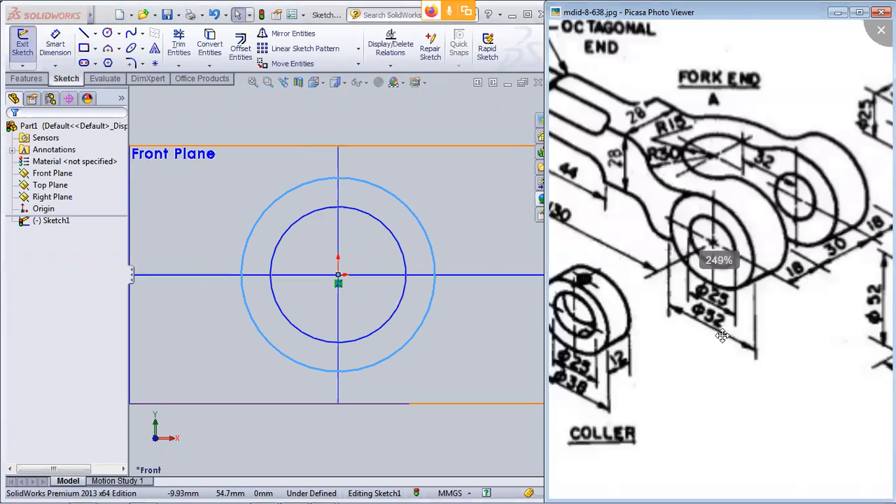
scroll(722, 332, up, 4)
scroll(710, 308, down, 1)
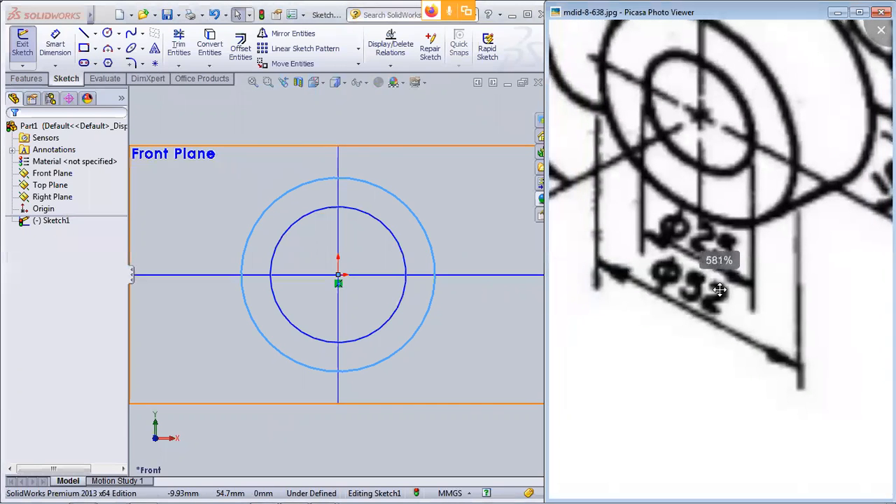
scroll(787, 374, down, 2)
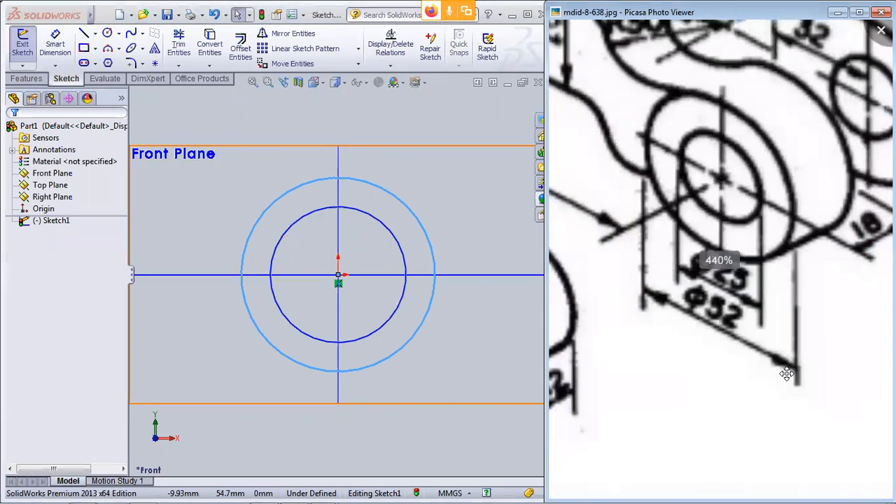
scroll(786, 374, down, 1)
scroll(787, 374, down, 4)
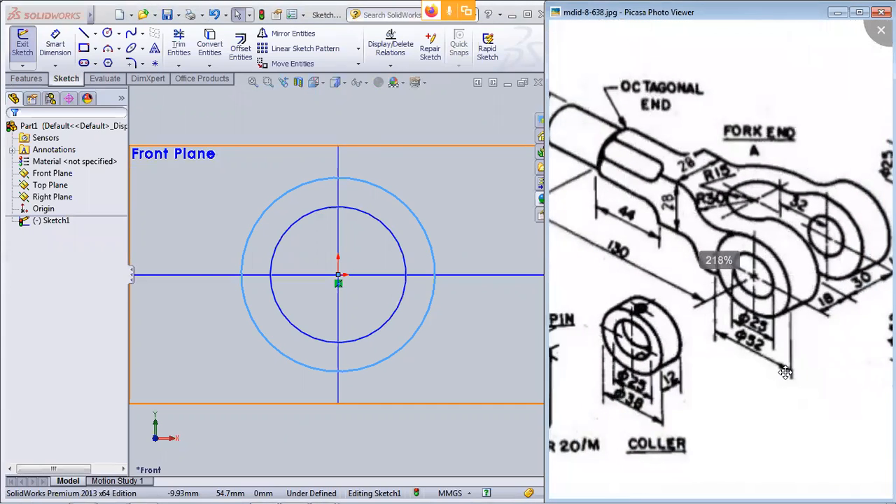
scroll(786, 373, down, 2)
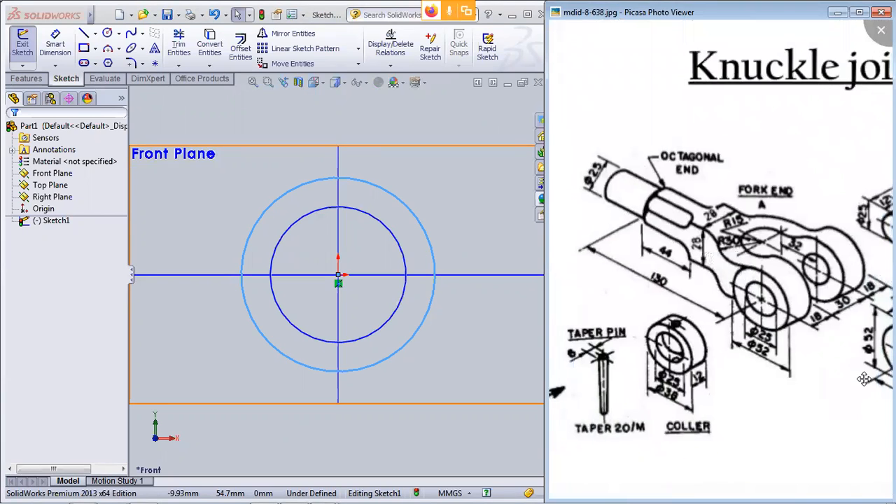
scroll(862, 377, down, 1)
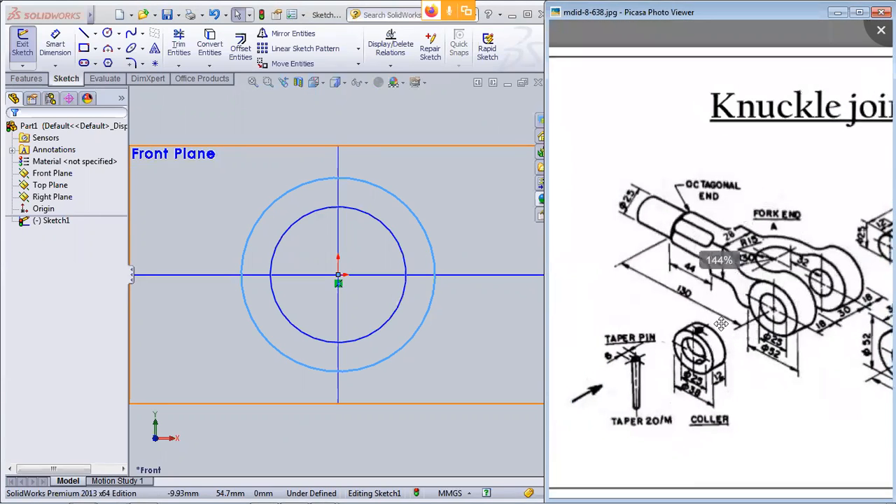
scroll(805, 345, down, 1)
scroll(815, 343, up, 1)
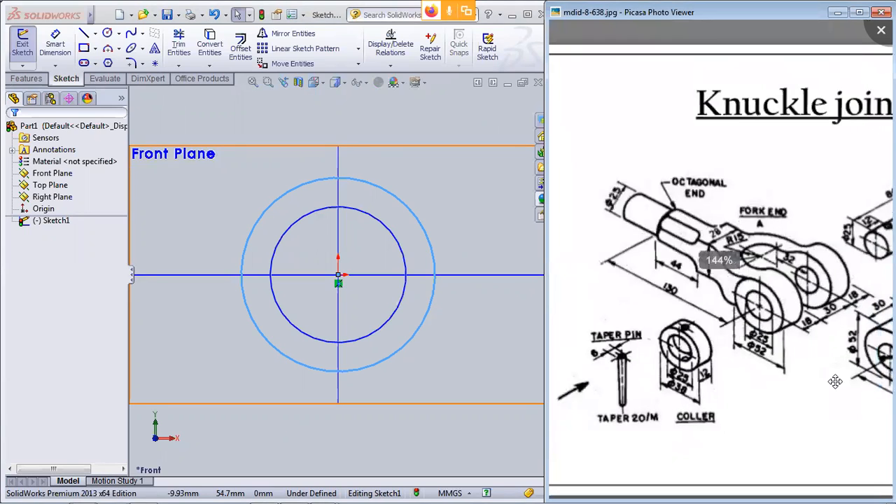
scroll(833, 378, down, 1)
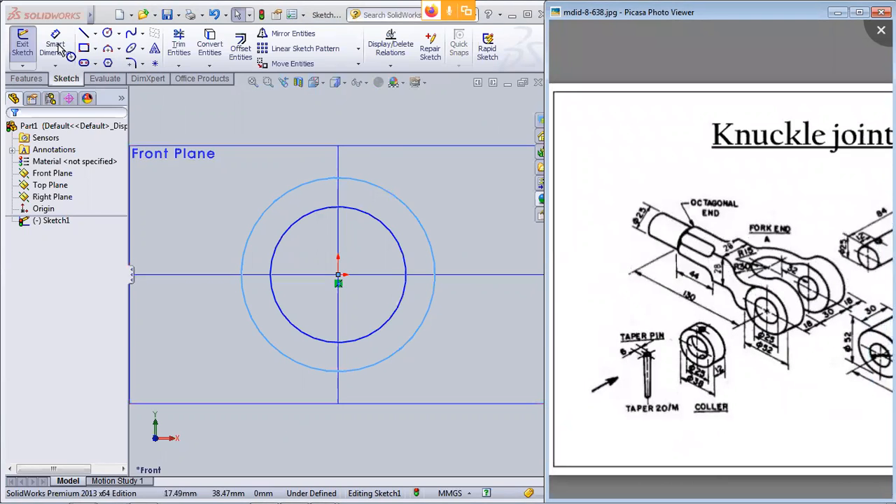
Step: Dimension the larger circle with a diameter of 52 mm
click(401, 202)
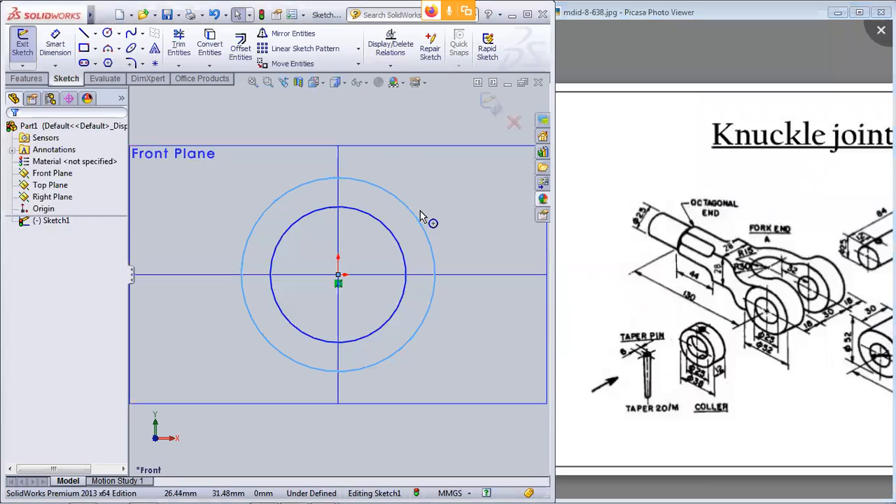
click(420, 212)
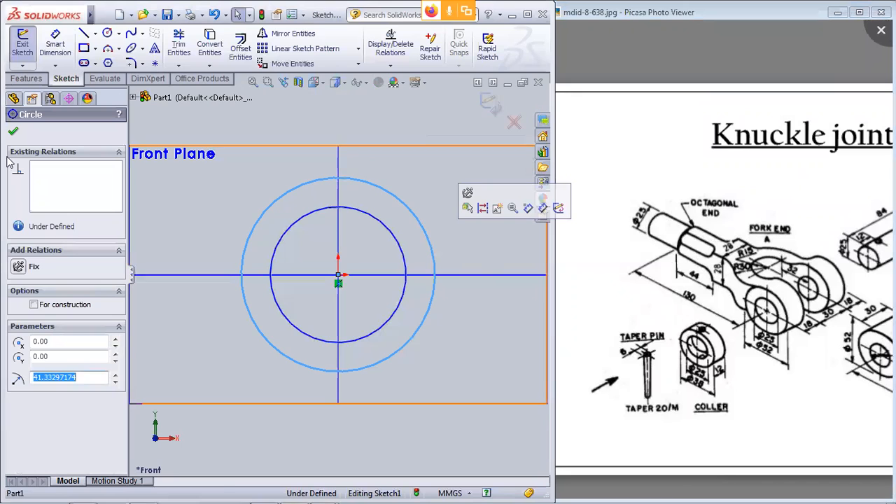
click(42, 36)
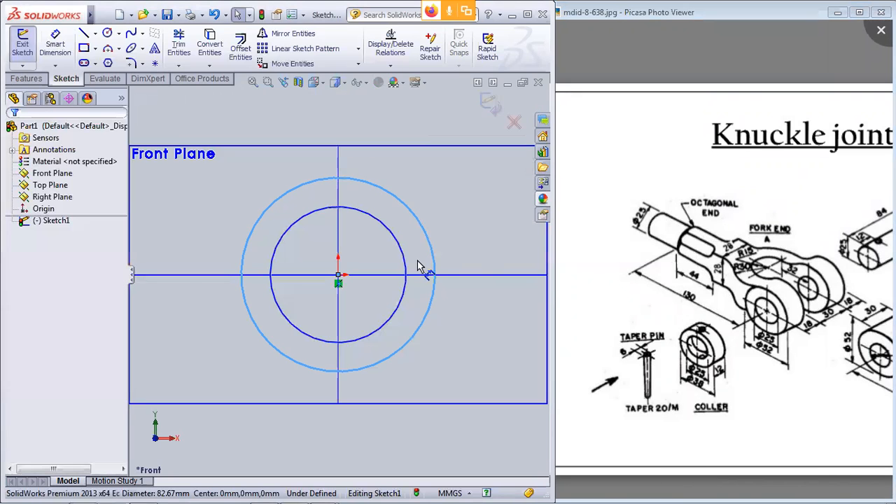
click(434, 246)
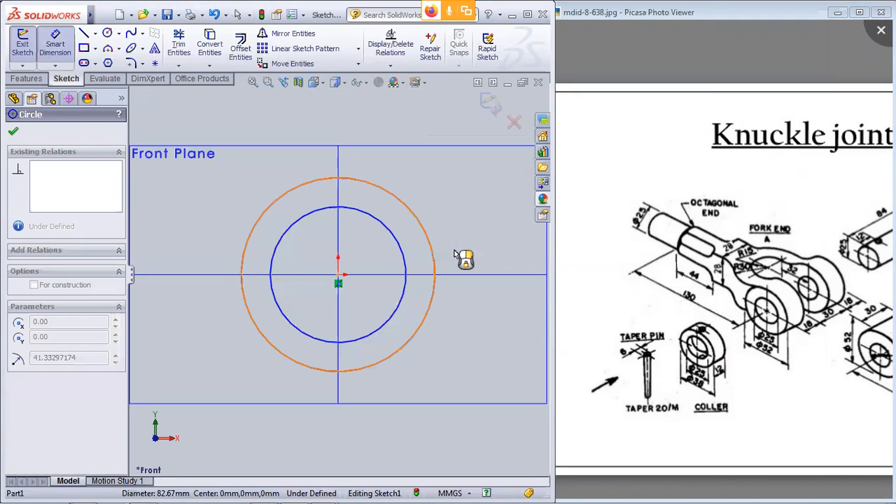
click(464, 239)
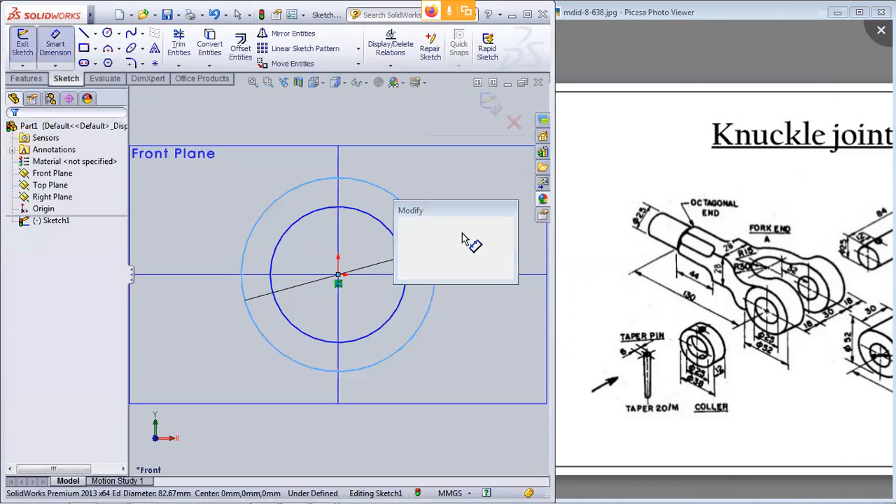
text(52)
key(Return)
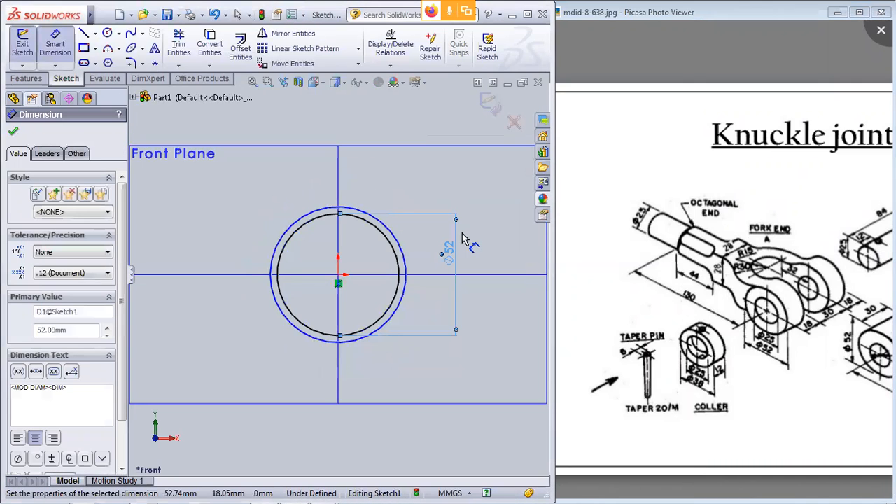
Step: Dimension the other concentric circle with a diameter of 25 mm and exit the sketch
click(405, 260)
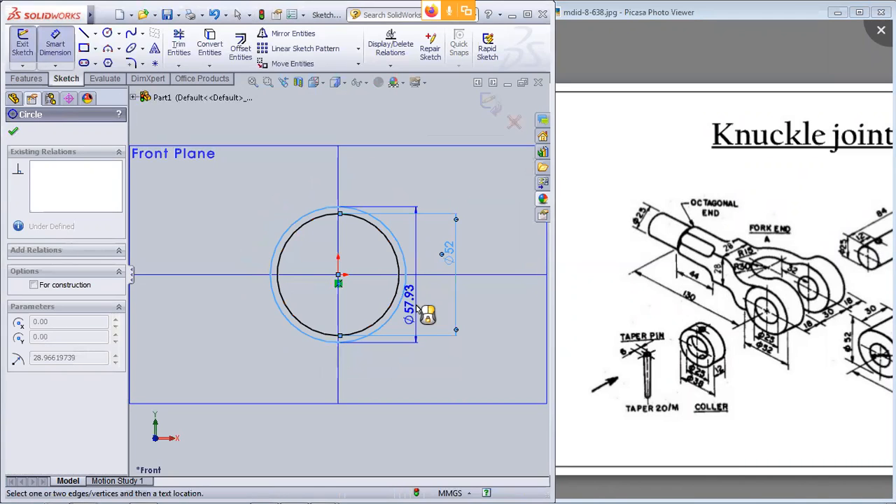
click(418, 309)
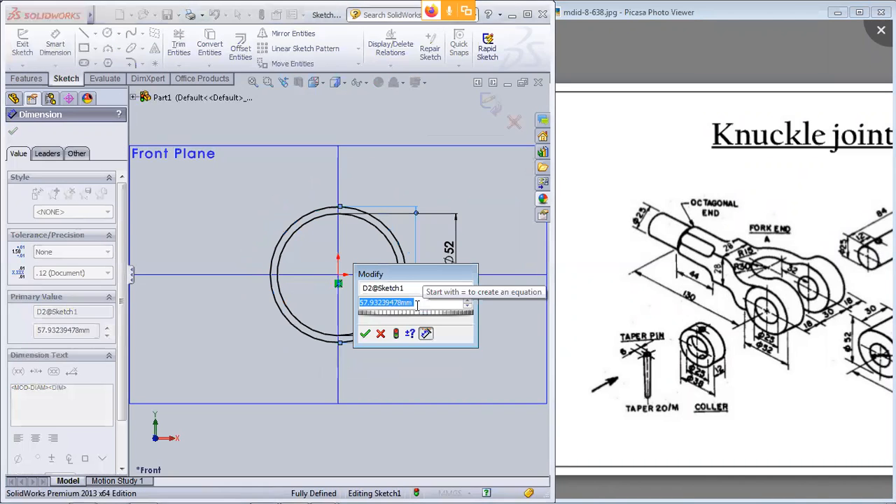
text(25)
key(Return)
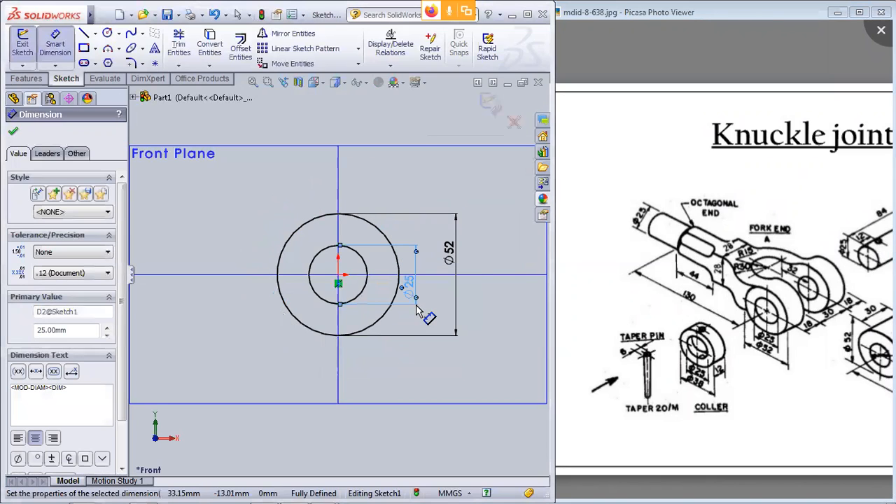
click(14, 133)
key(alt+v)
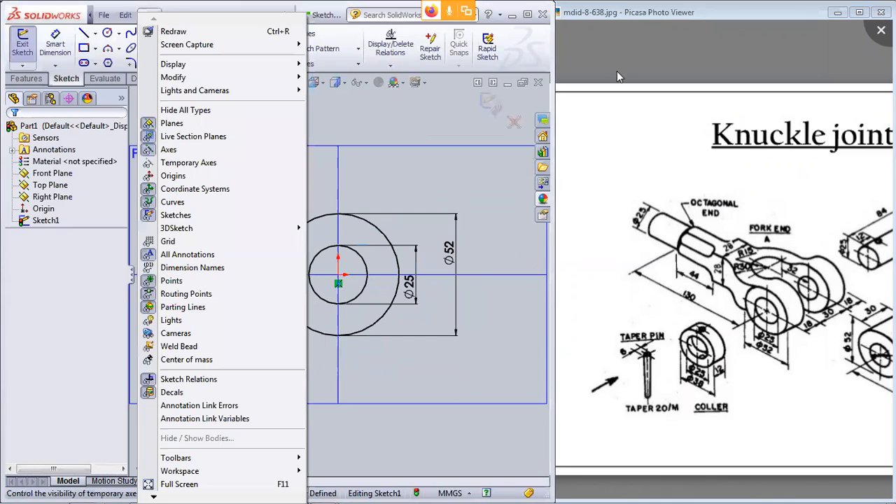
click(412, 273)
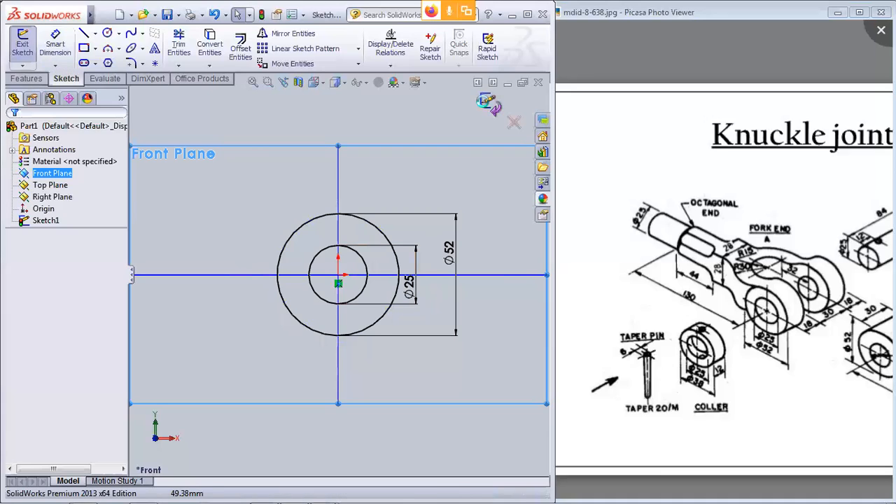
click(488, 104)
Step: Start an Extruded Boss/Base from the two-circle sketch with the Mid Plane end condition
click(28, 81)
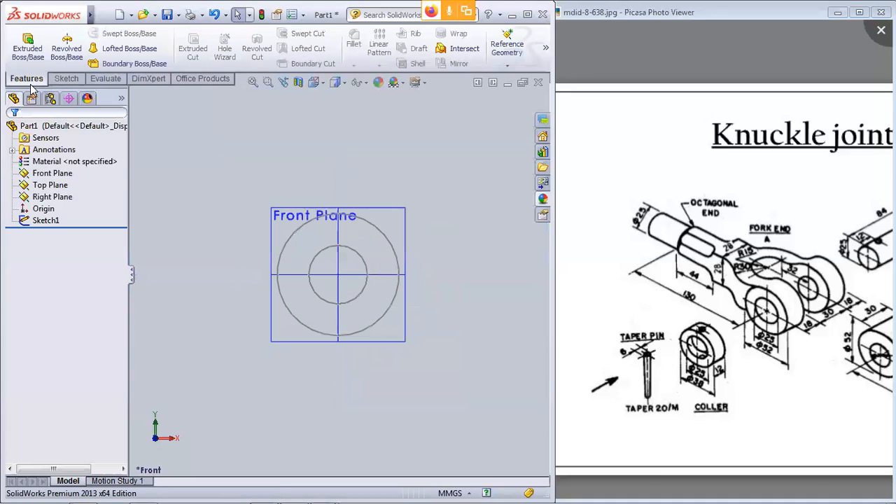
click(46, 49)
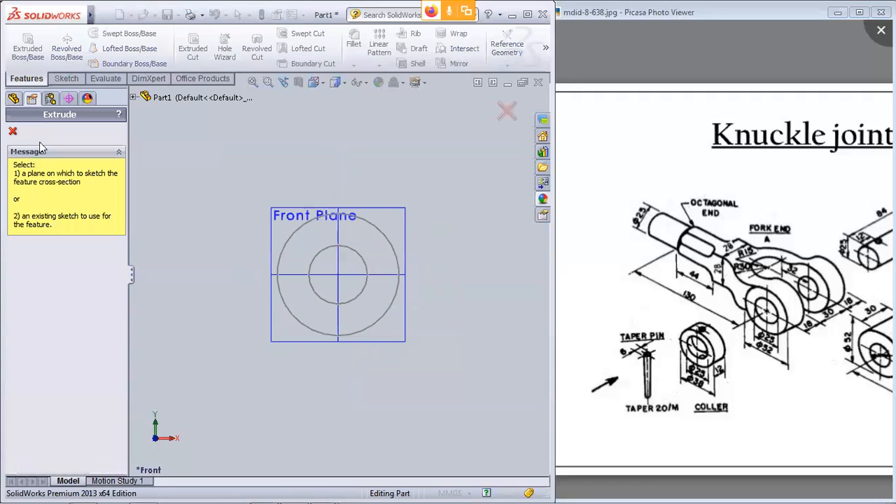
key(Escape)
click(41, 221)
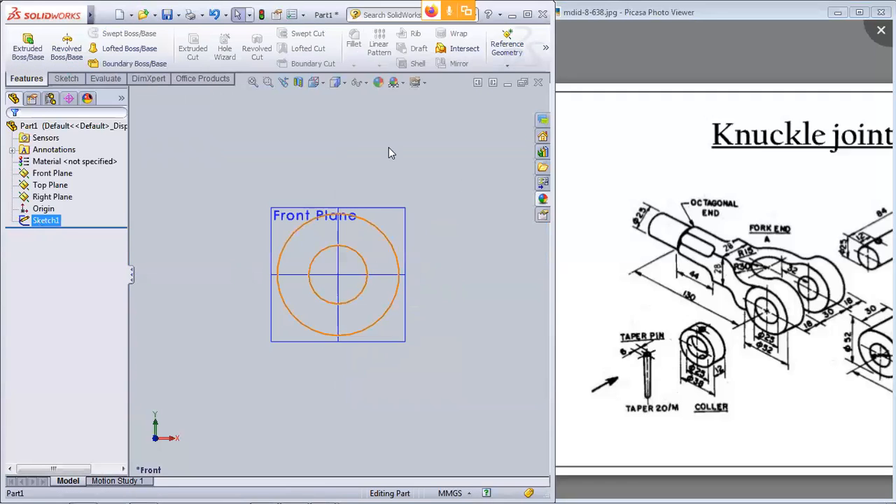
middle_drag(388, 148, 334, 204)
click(27, 49)
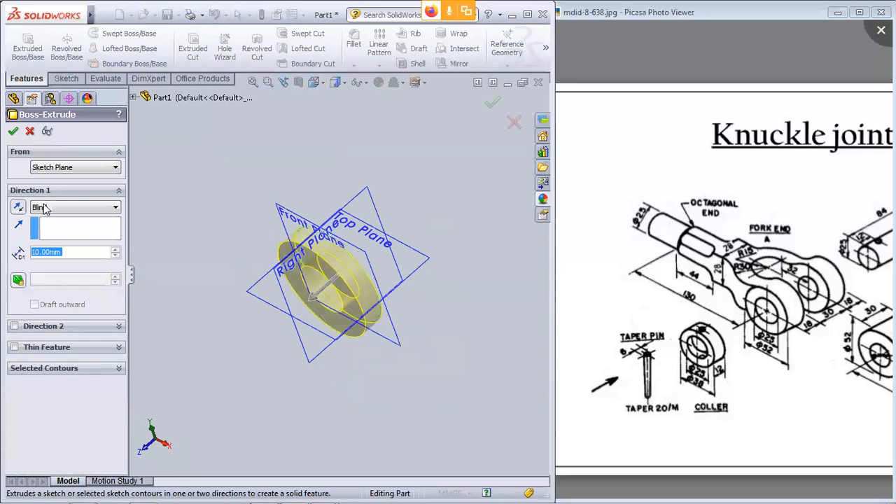
click(74, 208)
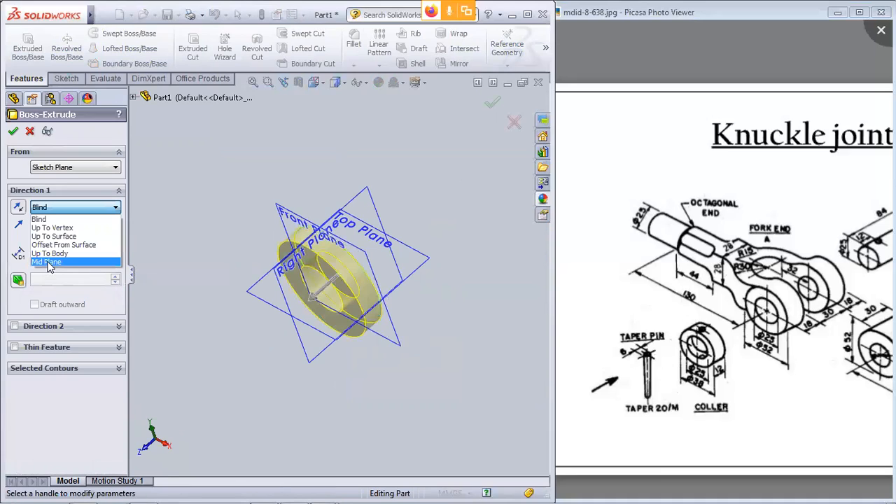
click(50, 265)
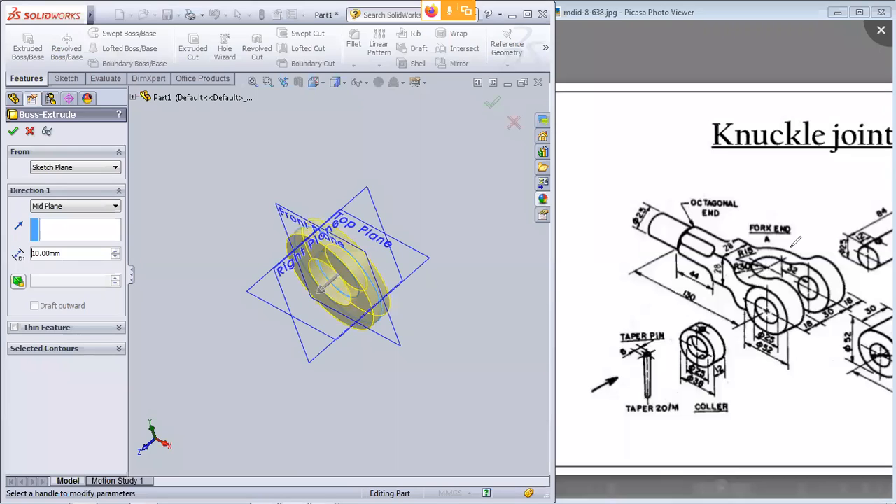
drag(788, 184, 796, 250)
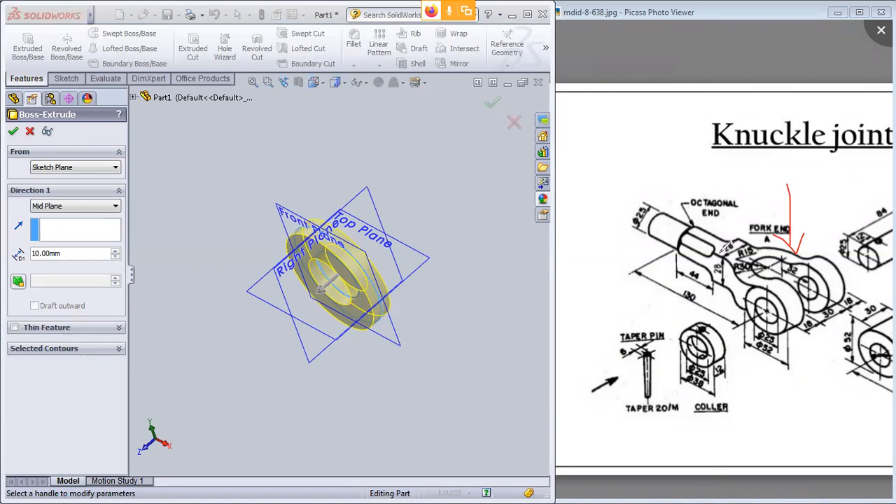
mouse_move(723, 254)
mouse_down()
mouse_move(744, 281)
mouse_move(786, 293)
mouse_move(792, 323)
mouse_move(772, 331)
mouse_move(718, 269)
mouse_up()
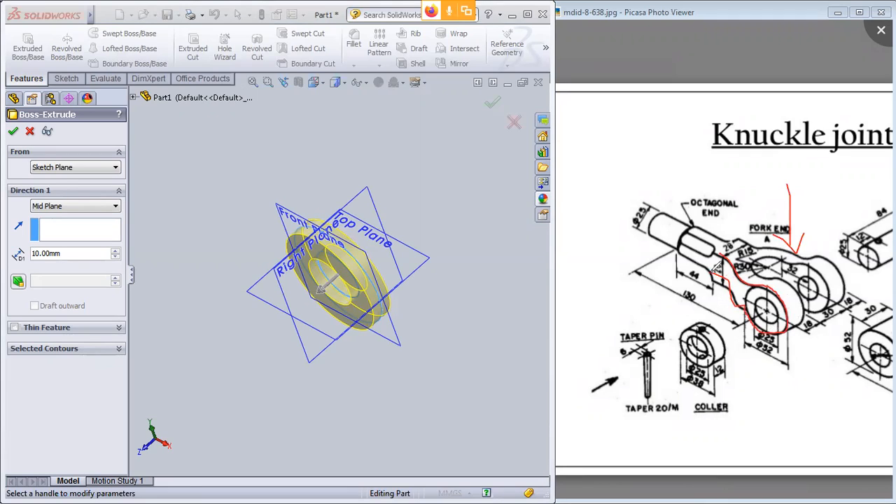
mouse_move(791, 170)
mouse_down()
mouse_move(795, 214)
mouse_move(803, 196)
mouse_up()
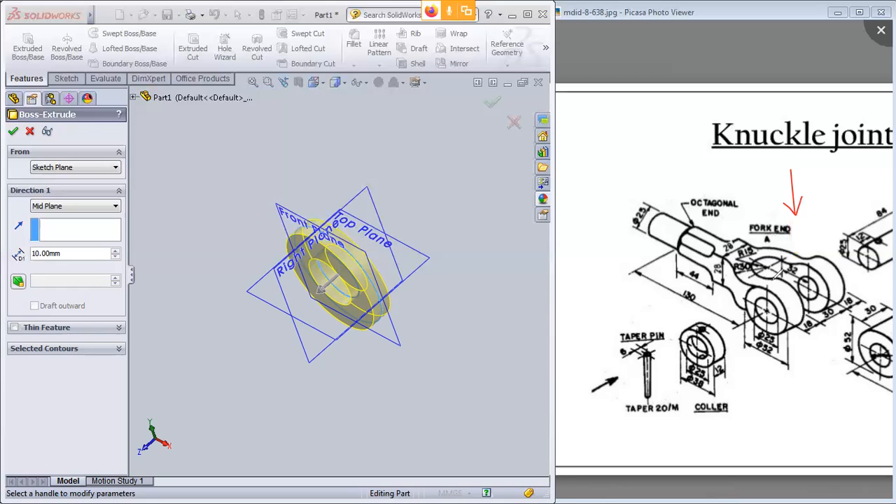
key(ctrl+z)
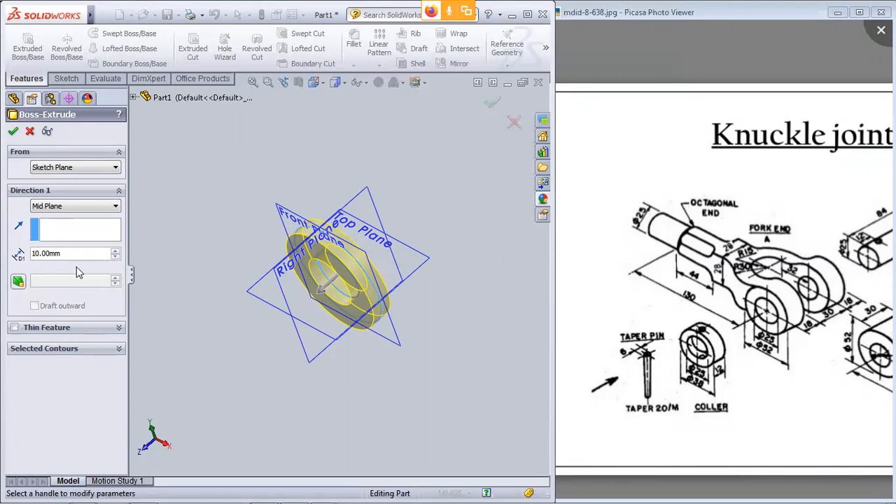
Step: Set the mid-plane extrusion depth to 18+30+18 (66 mm), check it against the reference drawing, and finish the boss
drag(70, 254, 9, 251)
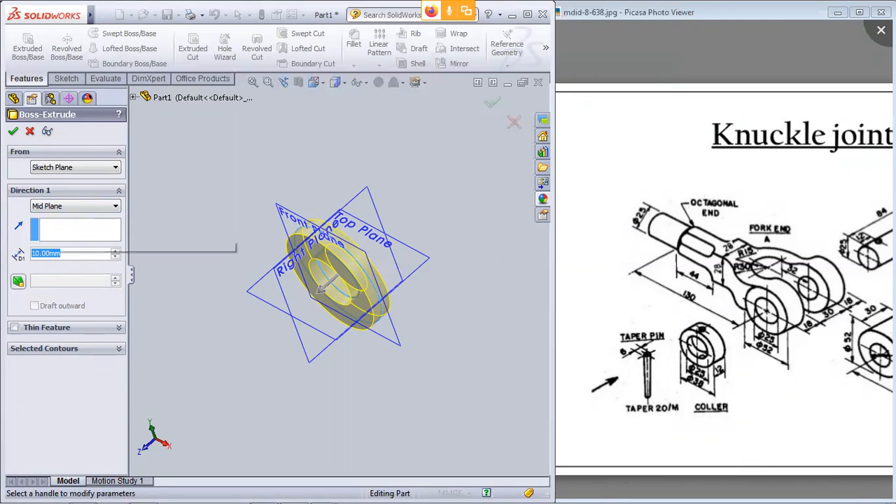
text(118+30+18)
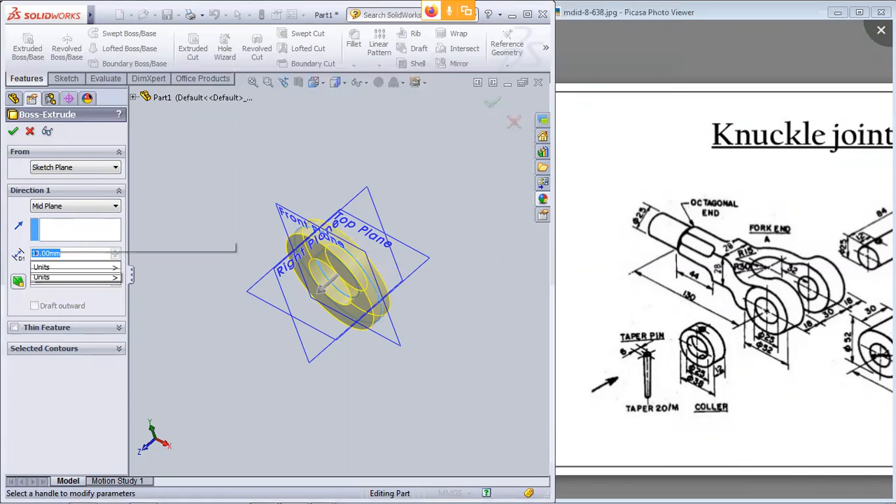
key(Return)
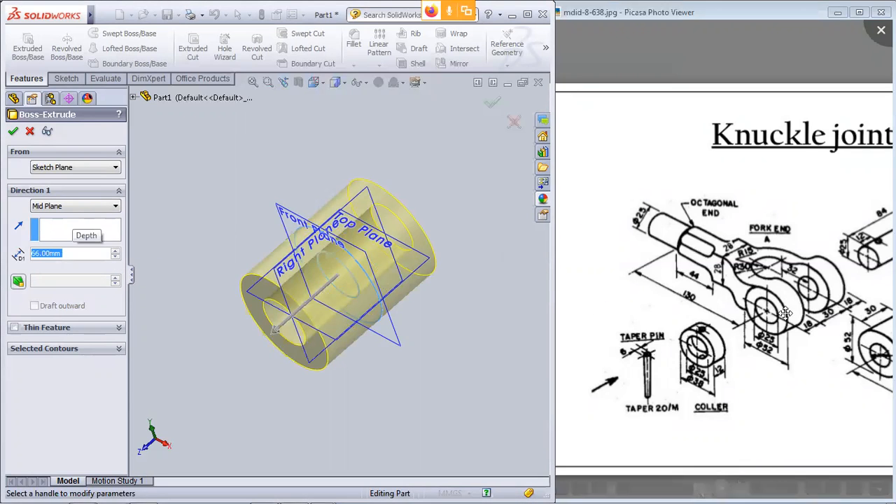
middle_drag(515, 370, 522, 373)
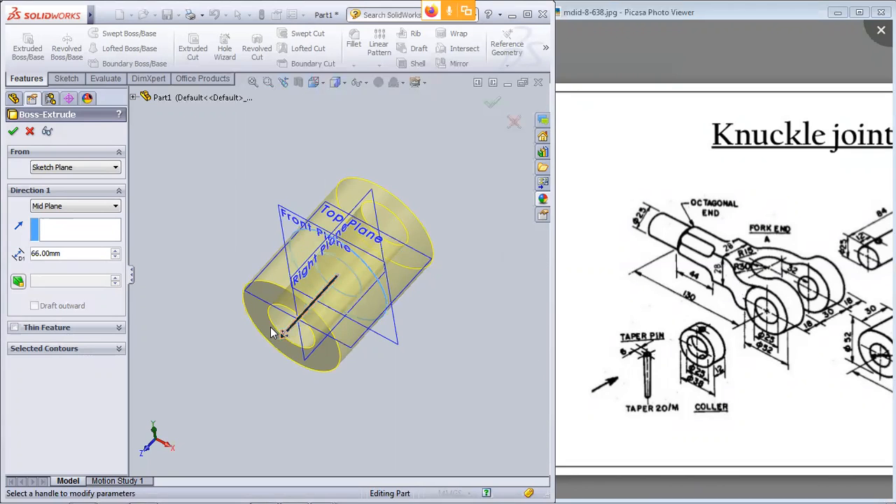
click(767, 291)
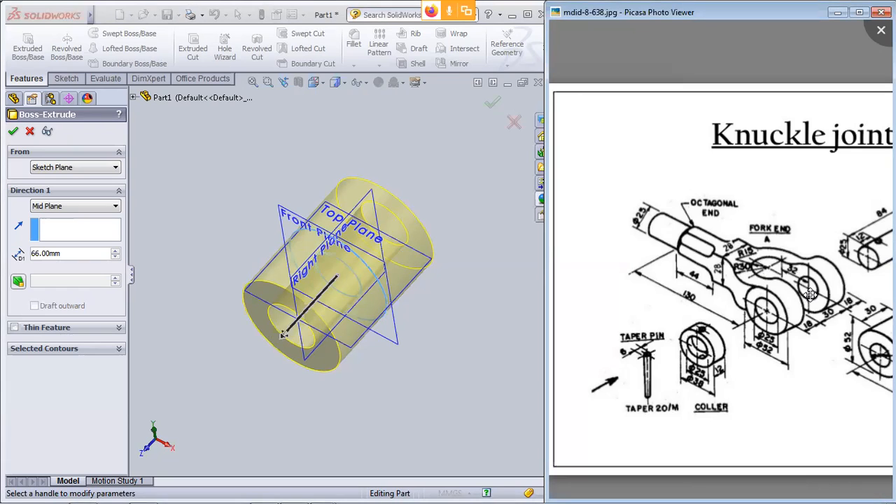
click(348, 349)
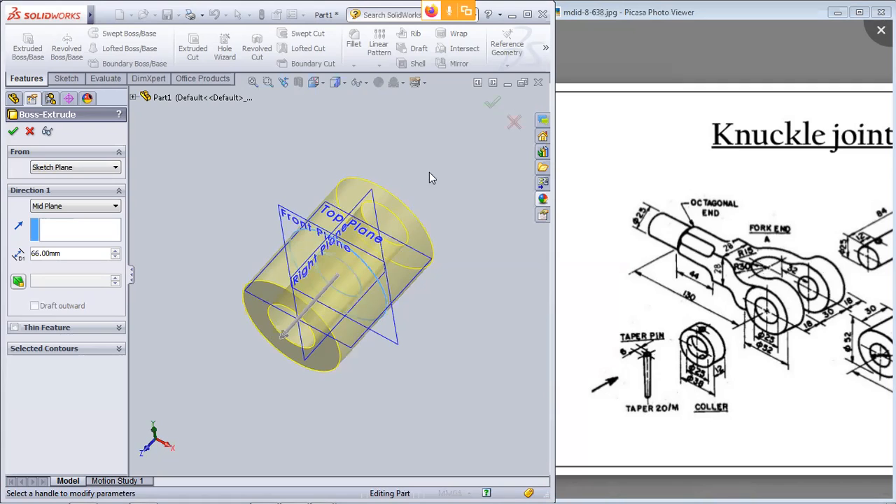
click(491, 102)
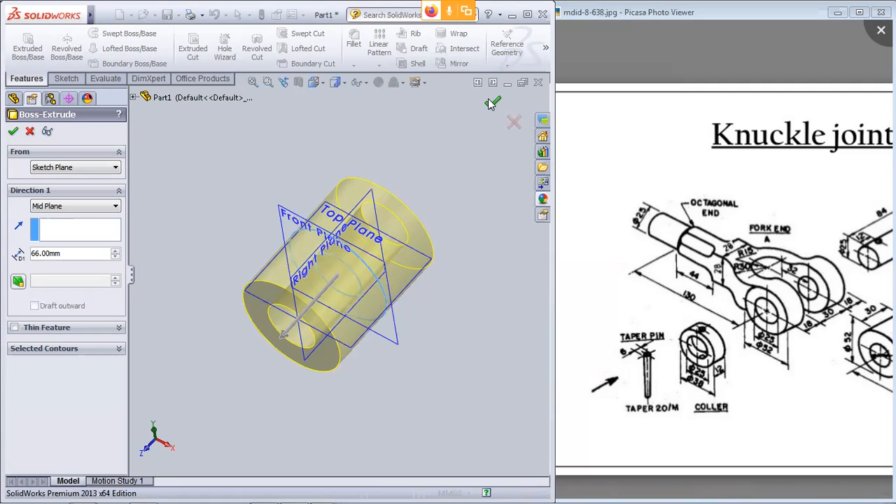
Step: Start a sketch on the Front Plane and draw a 12.5 mm radius circle from the origin to the hole's edge
click(285, 219)
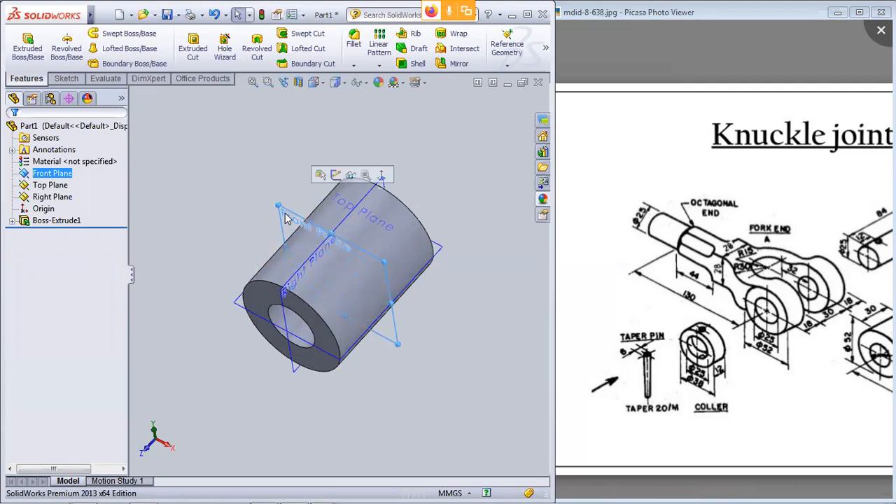
click(380, 176)
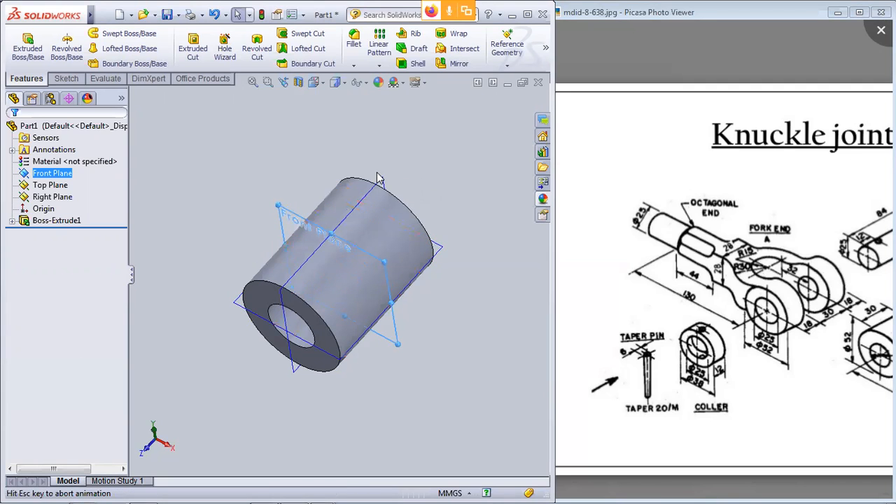
click(64, 79)
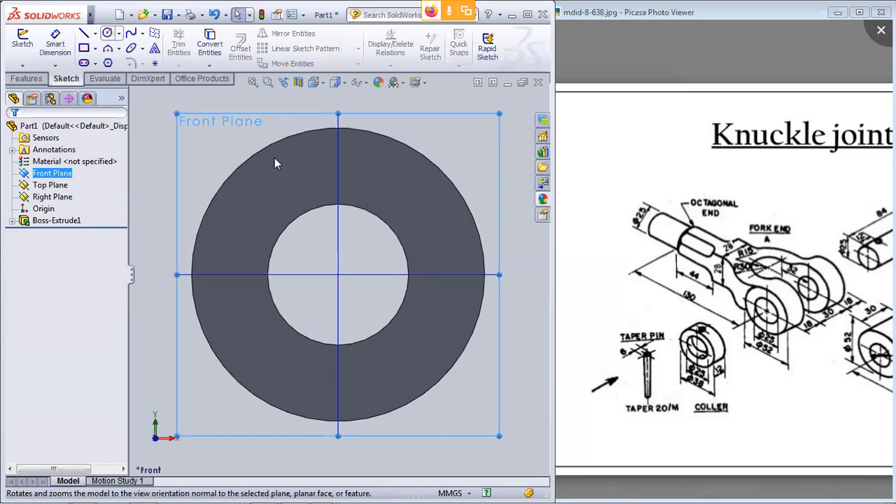
click(340, 277)
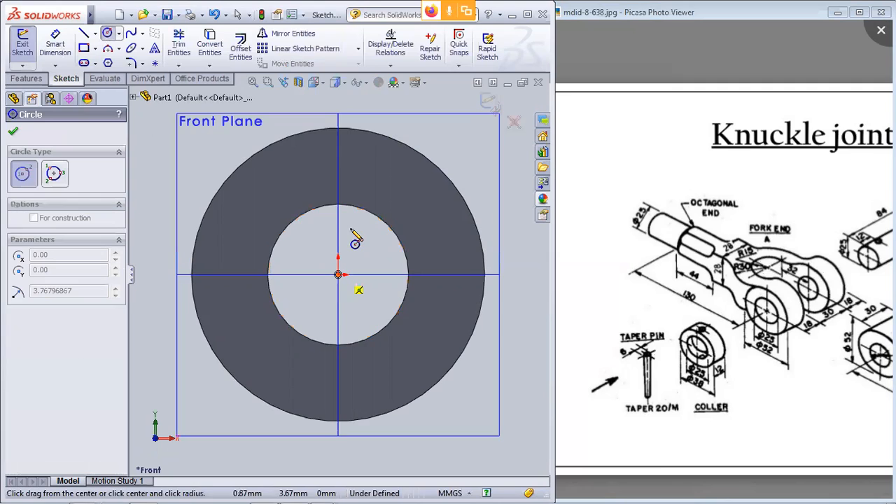
click(341, 276)
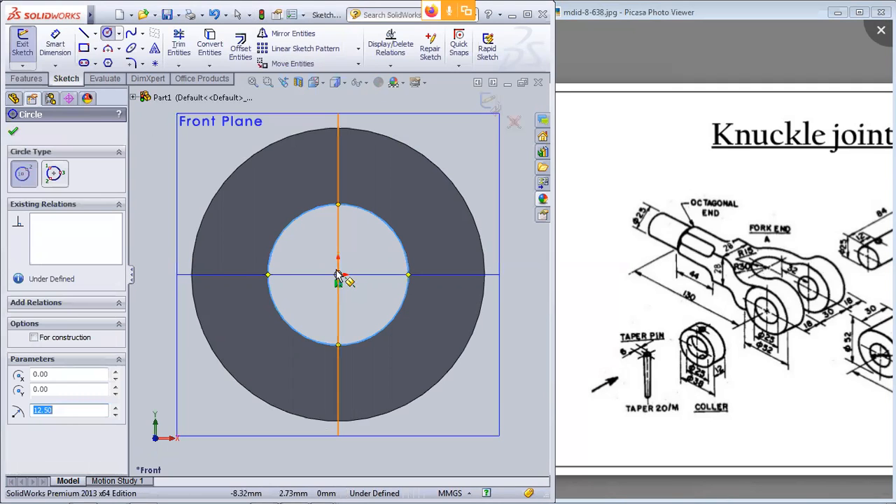
key(Escape)
key(Escape)
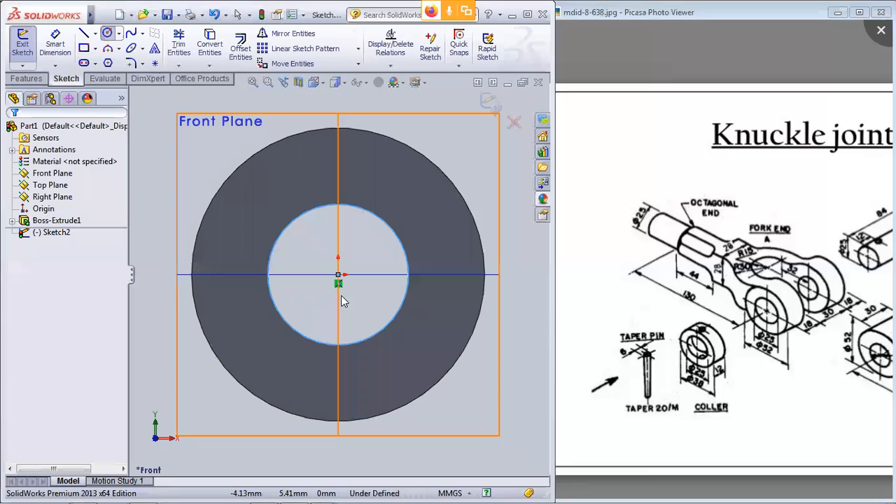
Step: Draw a second circle from the origin to the boss's outer edge and exit the sketch
click(107, 32)
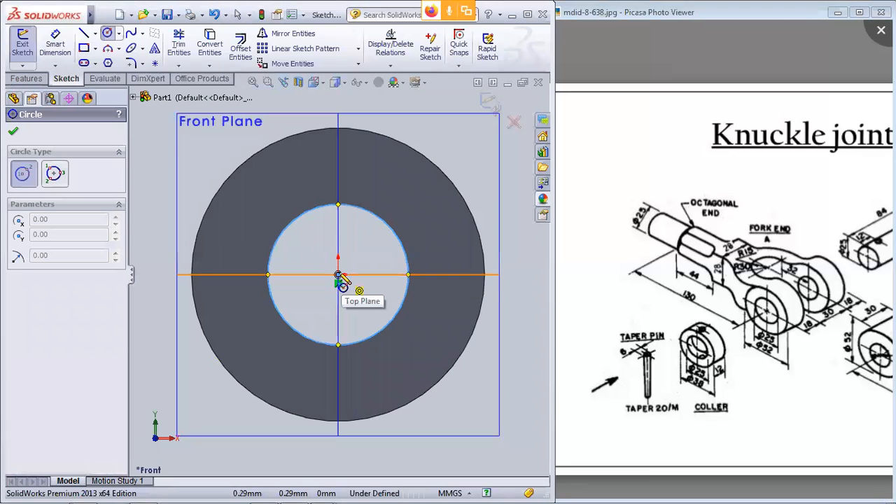
click(339, 274)
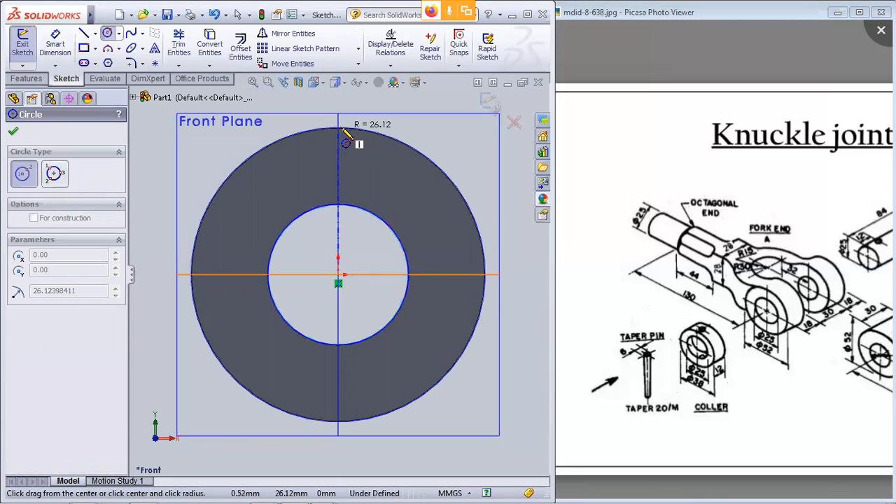
click(346, 142)
click(13, 131)
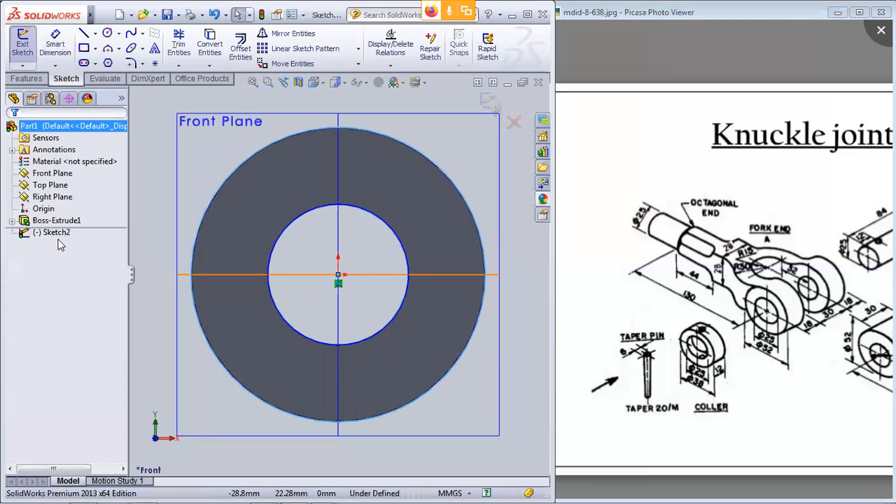
click(487, 99)
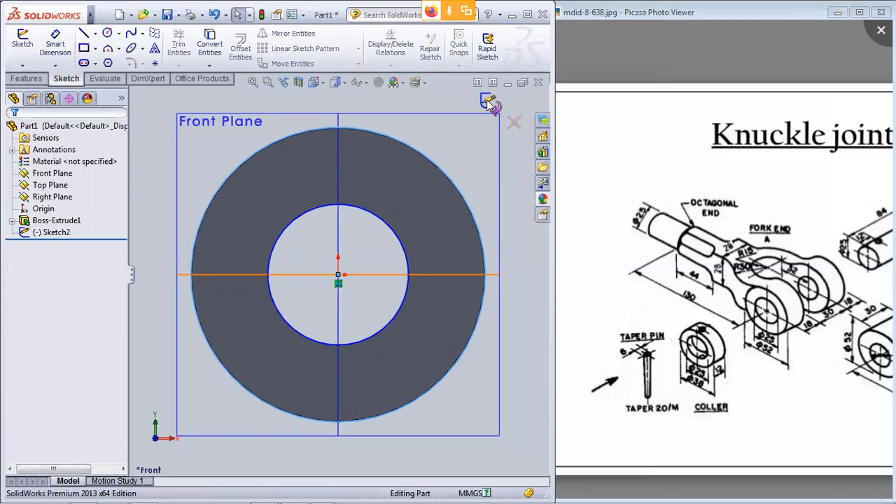
Step: Cut-extrude the Front Plane circles with Mid Plane at 30 mm, keeping all bodies, to split the boss into two eyes
click(52, 233)
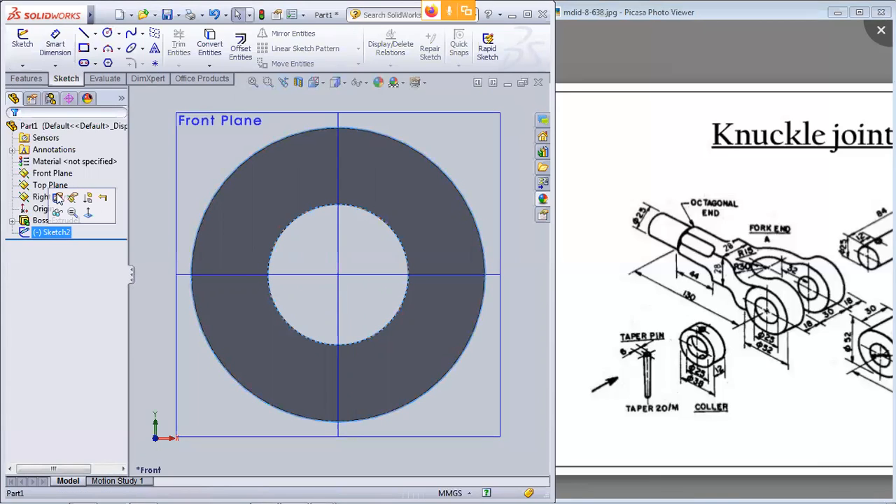
click(26, 79)
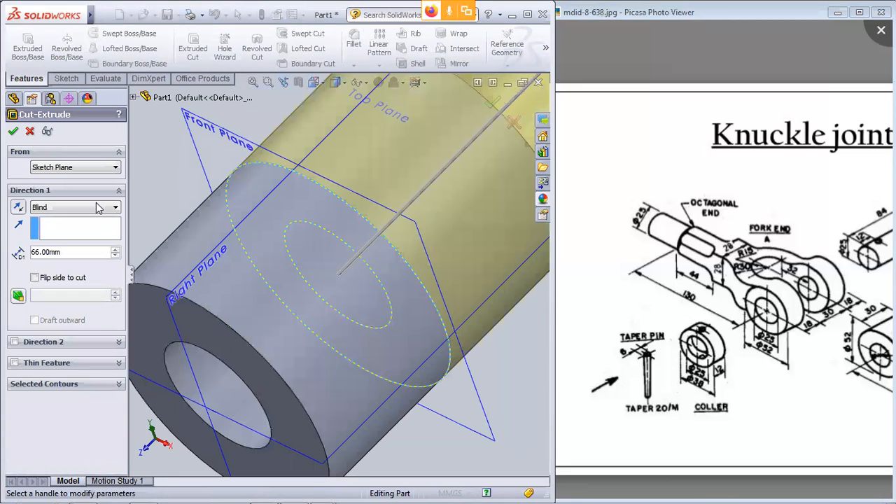
click(98, 207)
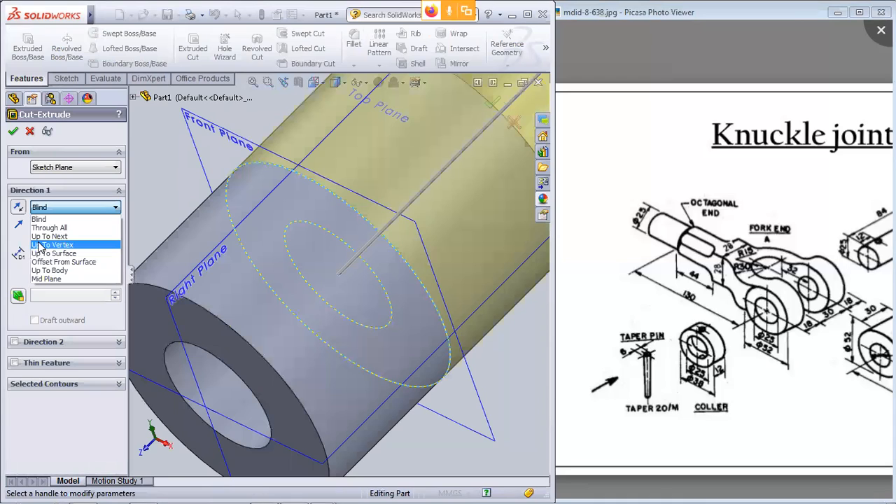
click(52, 279)
drag(71, 253, 5, 221)
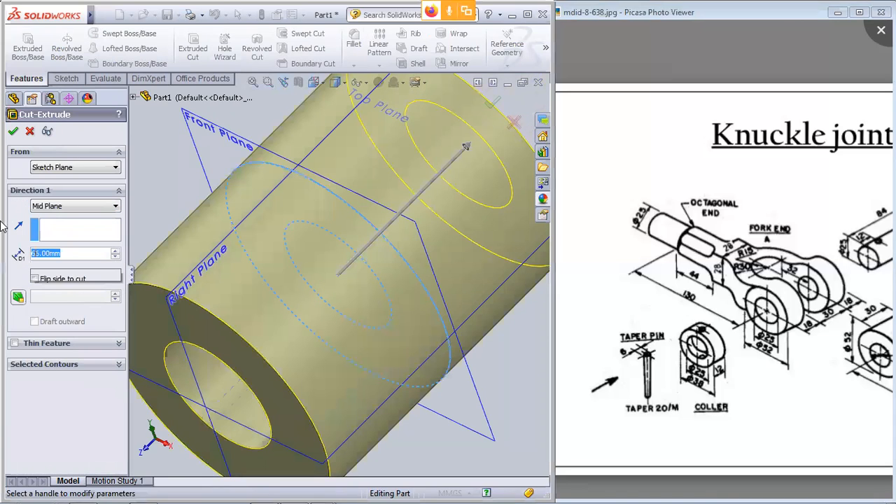
text(30)
key(Return)
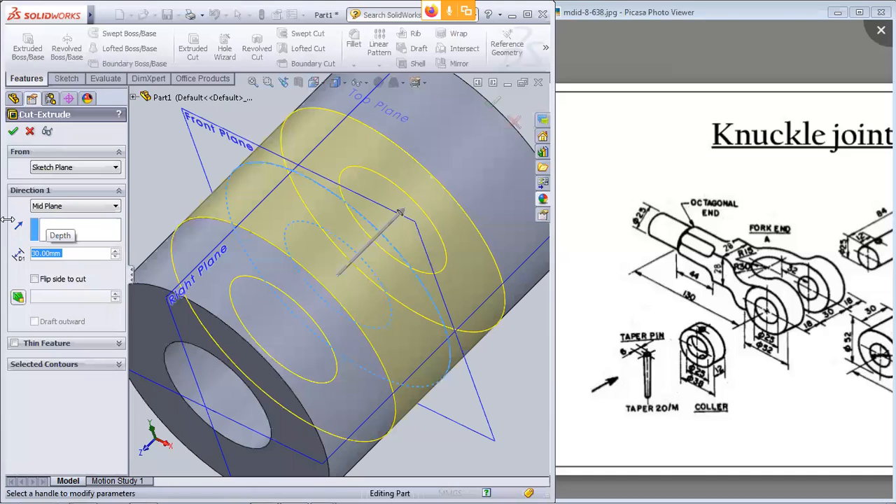
click(13, 132)
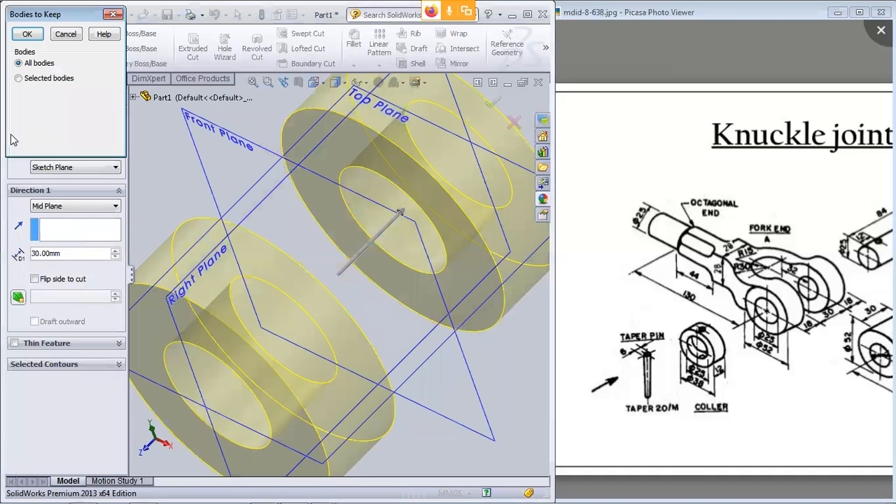
click(27, 35)
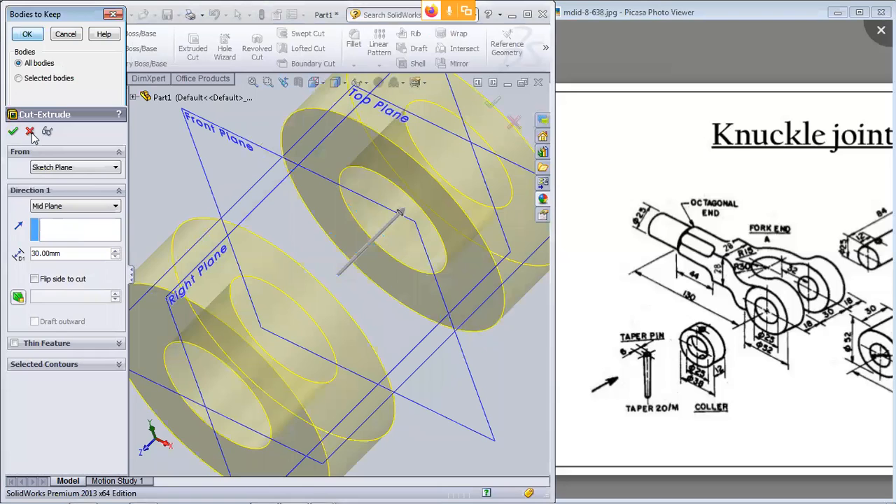
Step: Select the Top Plane and orient the view normal to it with both eyes in sight
key(f)
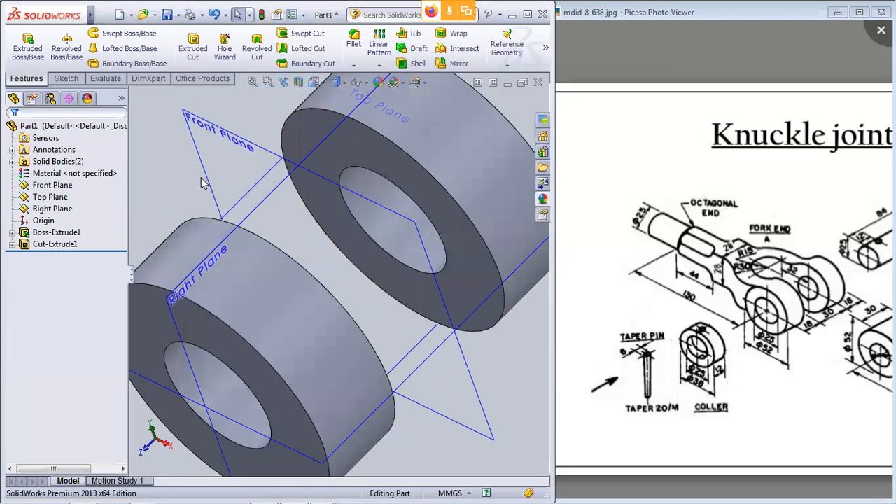
scroll(206, 168, up, 2)
middle_drag(206, 168, 293, 278)
click(294, 282)
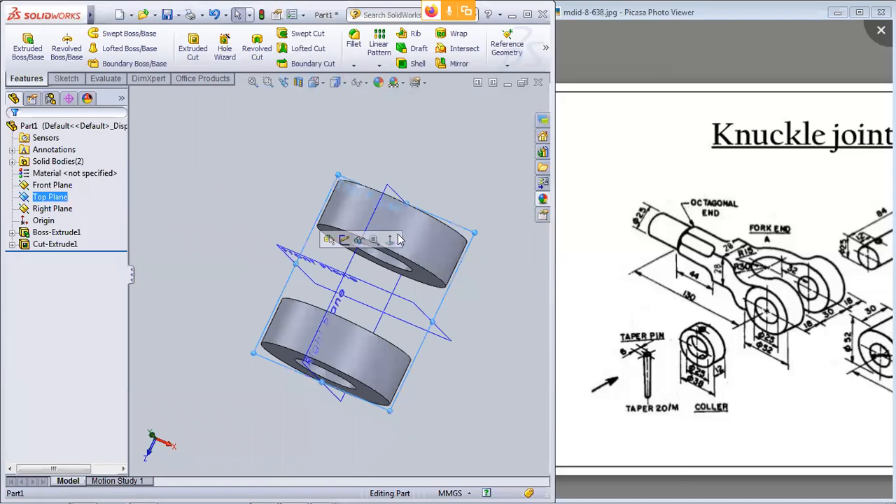
click(97, 50)
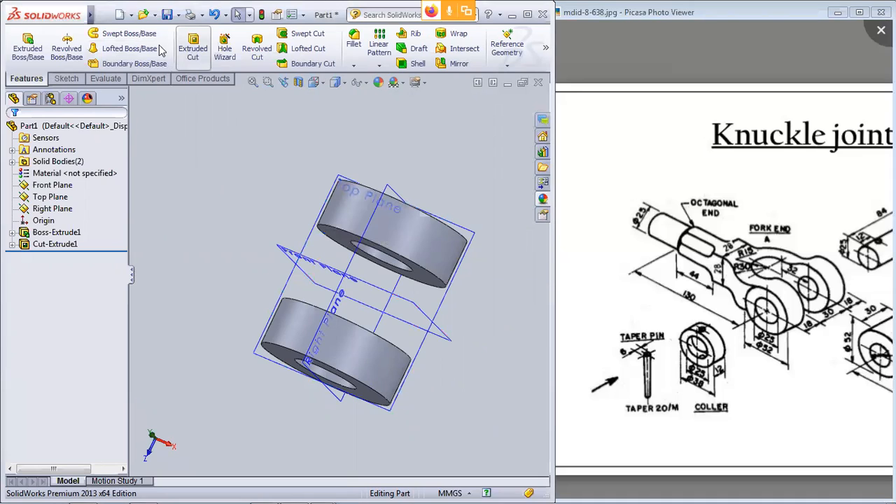
click(315, 261)
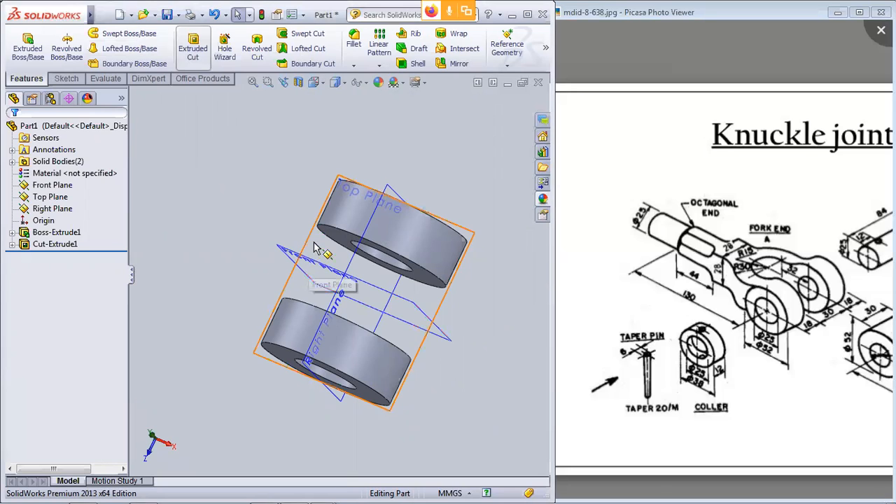
click(306, 247)
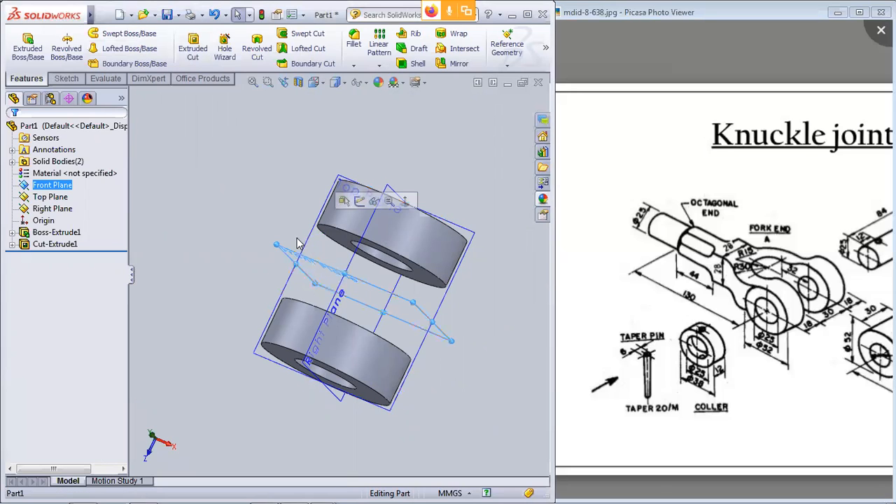
click(284, 295)
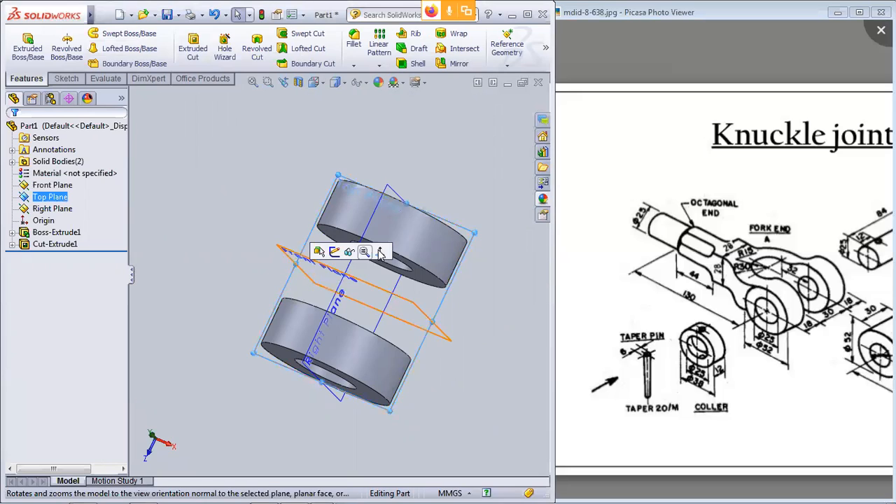
click(381, 254)
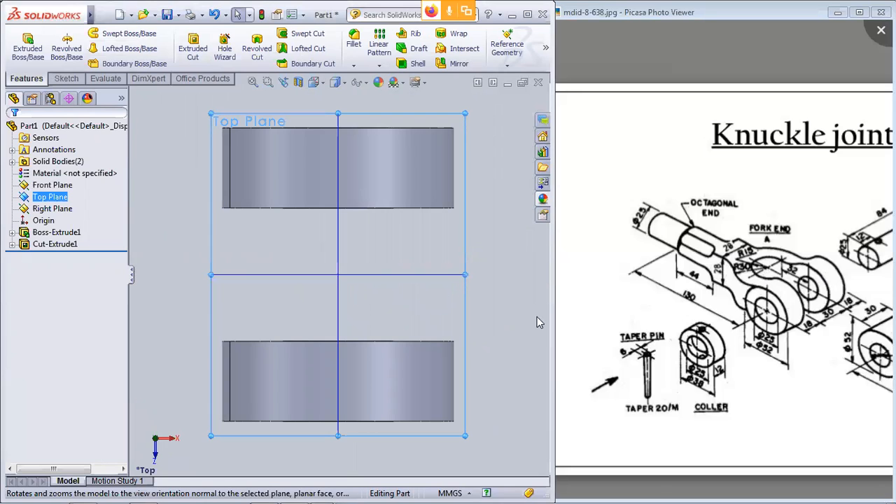
scroll(537, 317, up, 2)
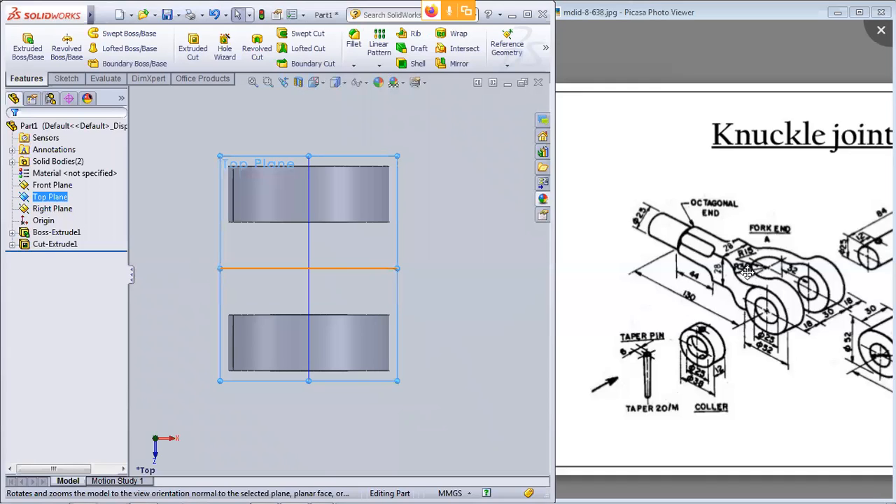
Step: Sketch two concentric circles on the Top Plane, radii about 9 and 17.5 mm, centred about 25 mm from the origin along negative X
click(66, 78)
click(107, 33)
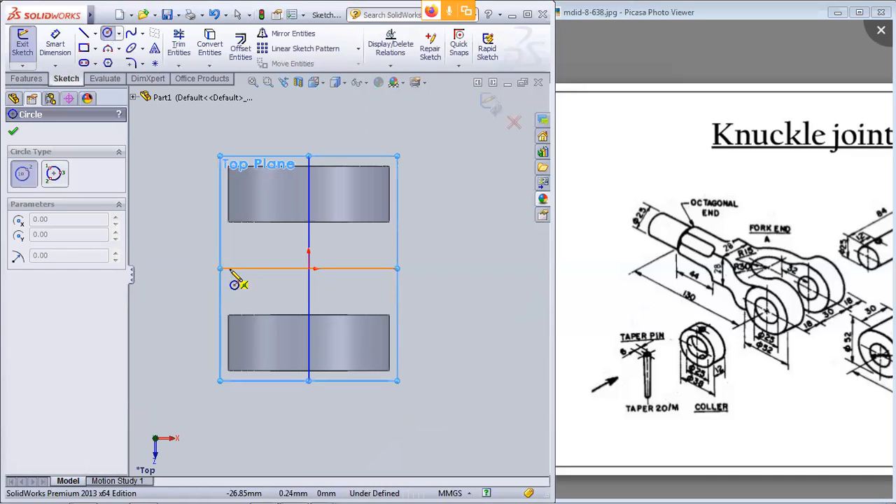
click(233, 268)
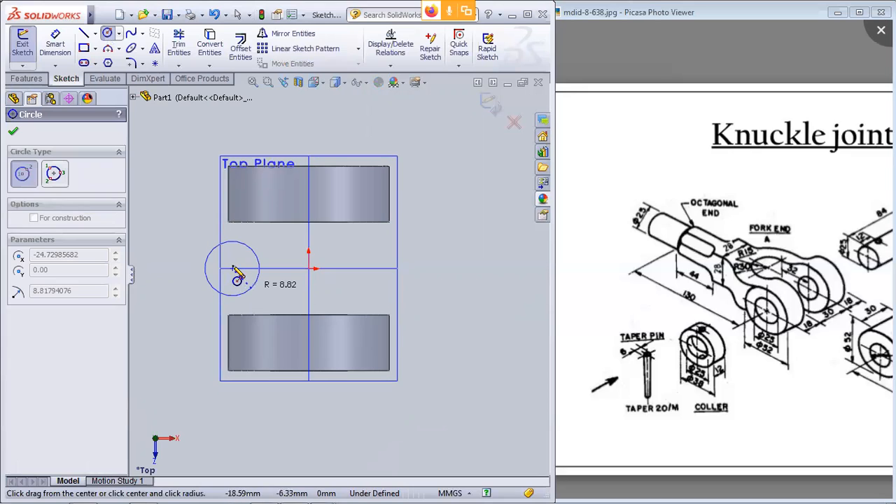
click(257, 279)
click(280, 297)
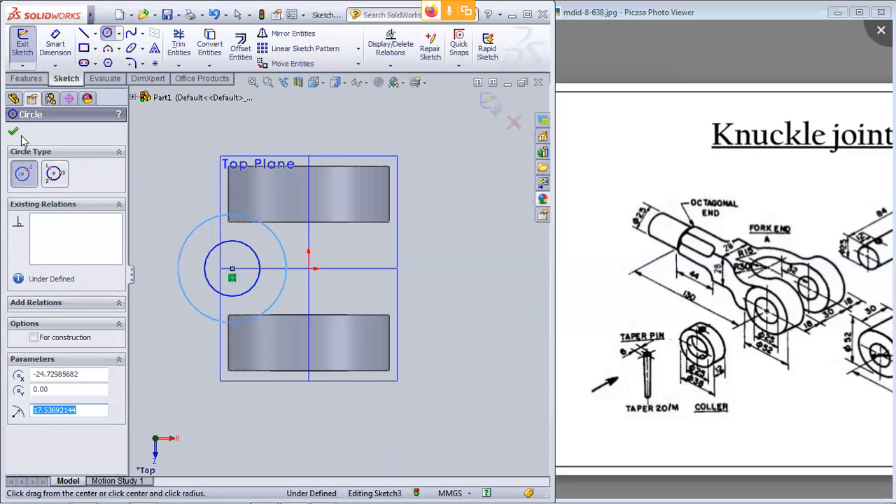
Step: Dimension the horizontal distance from the concentric circles' centre to the origin to 32 mm
click(56, 43)
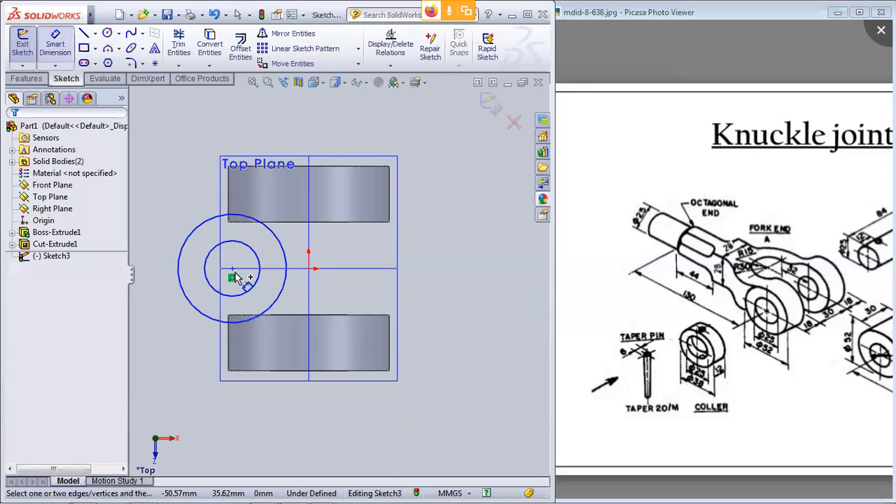
click(234, 272)
click(310, 270)
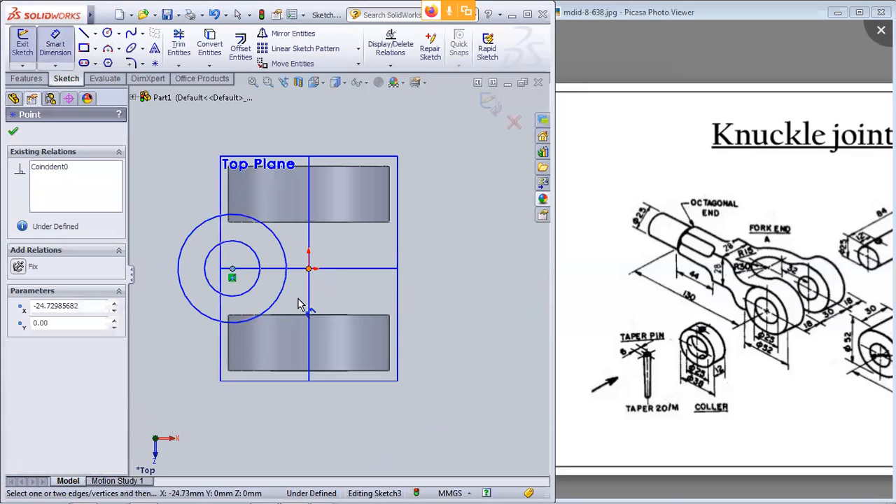
click(300, 412)
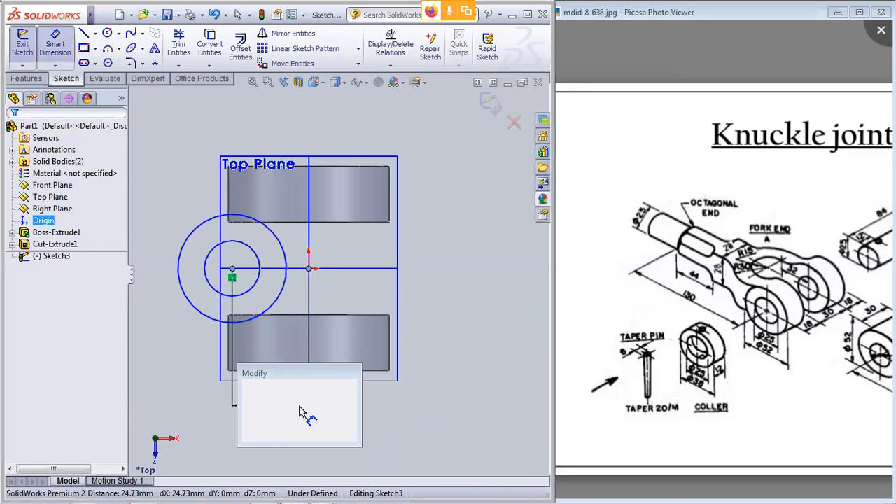
text(32)
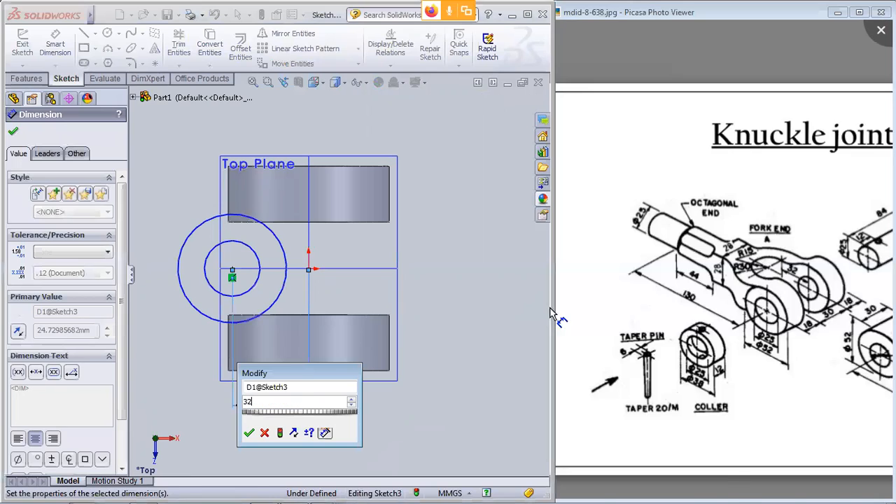
key(Return)
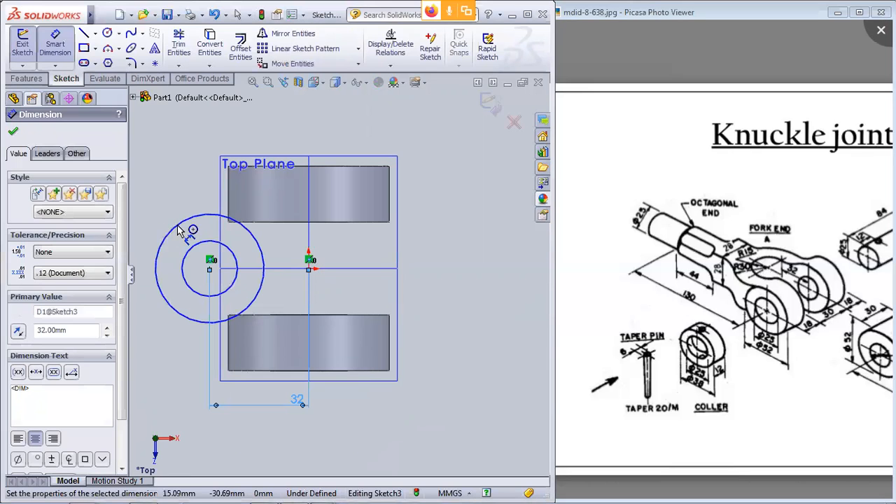
Step: Dimension the outer circle's diameter to 60 mm and the inner circle's diameter to 30 mm
click(164, 198)
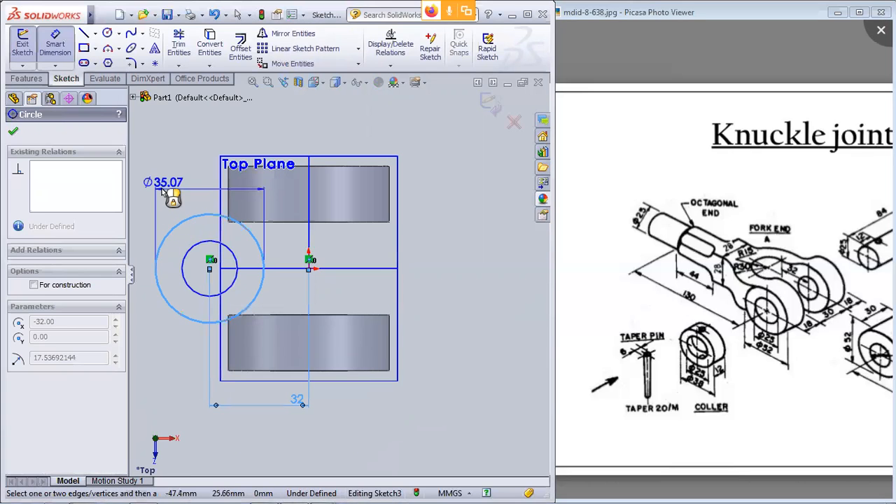
click(165, 195)
click(163, 189)
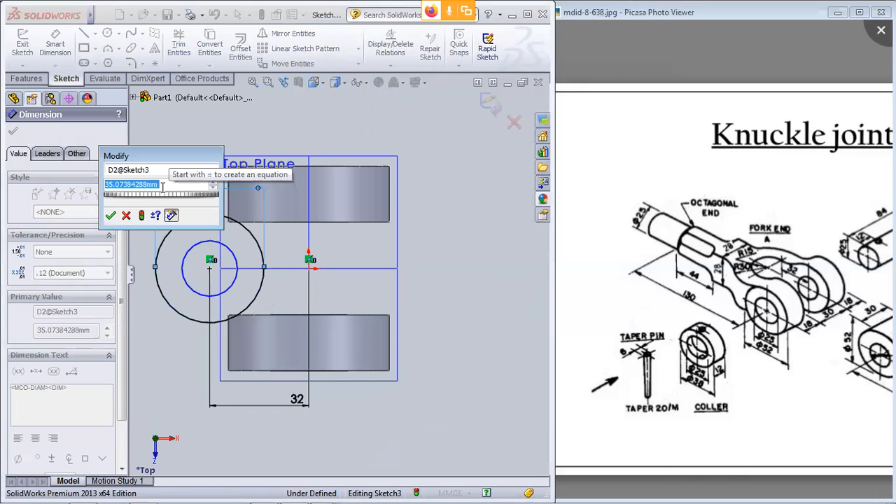
text(60)
key(Return)
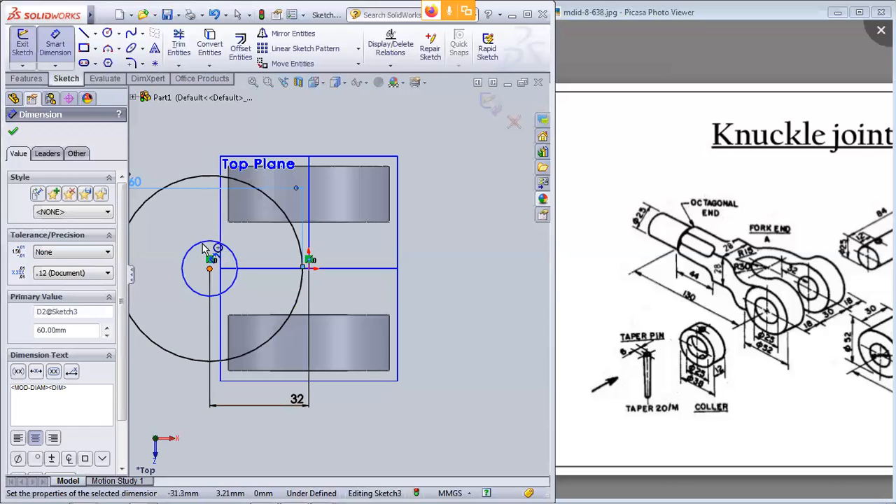
click(196, 221)
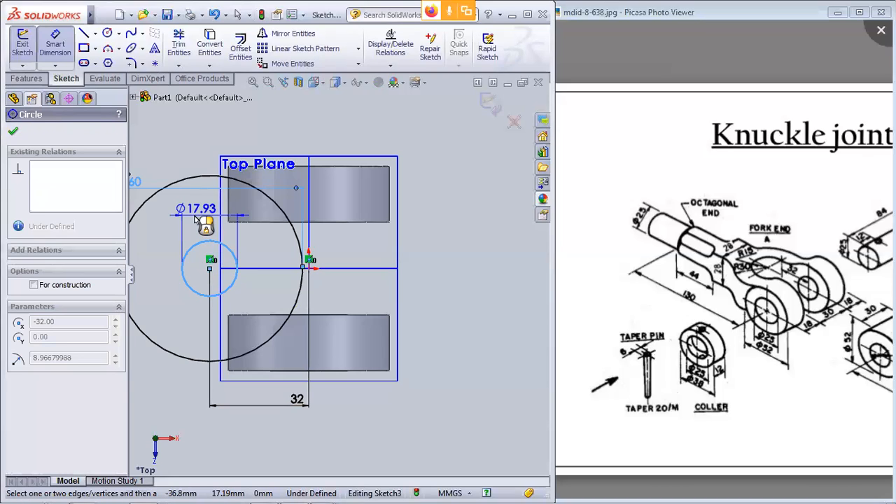
click(195, 218)
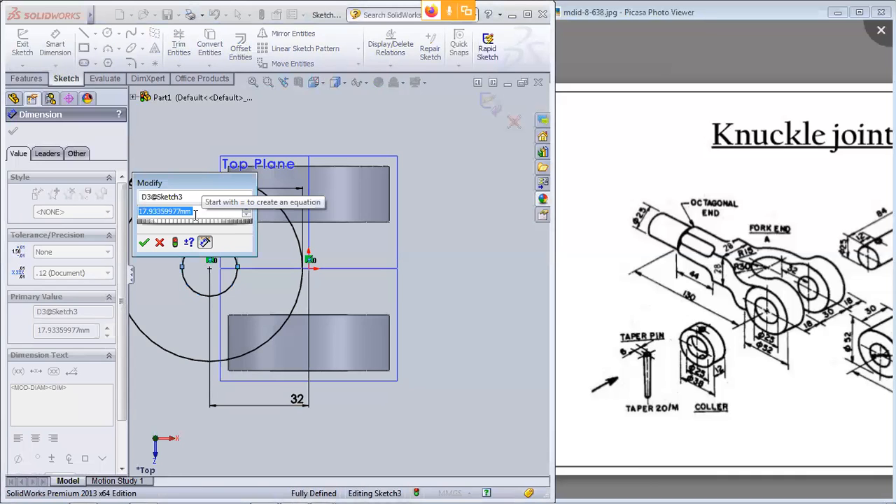
text(30)
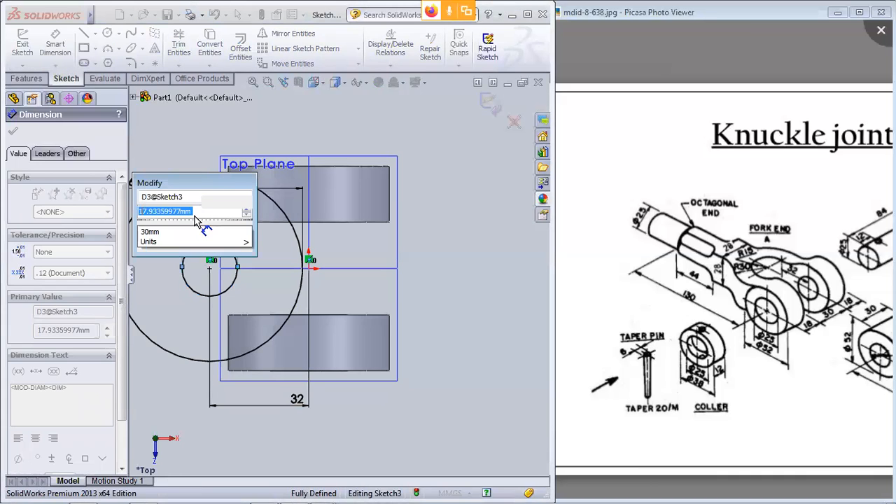
key(Return)
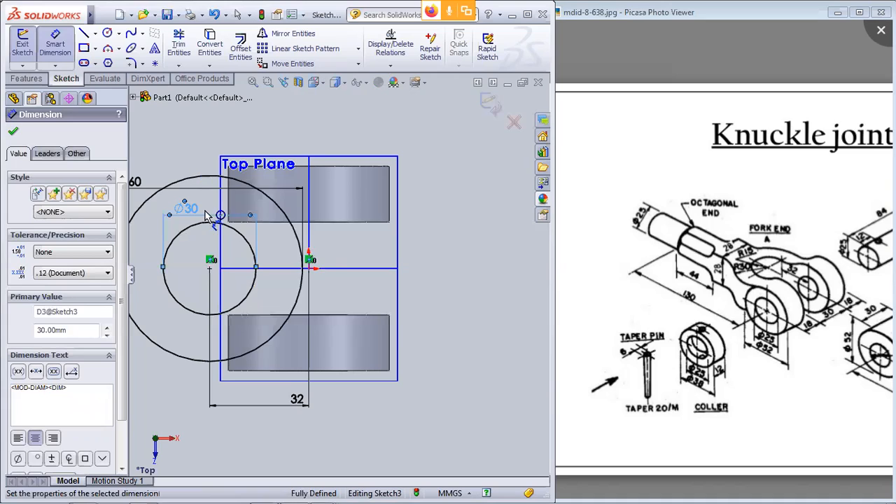
Step: Examine the fork end's arm radii and eye spacing in the knuckle joint reference drawing
scroll(210, 219, down, 2)
scroll(417, 307, down, 1)
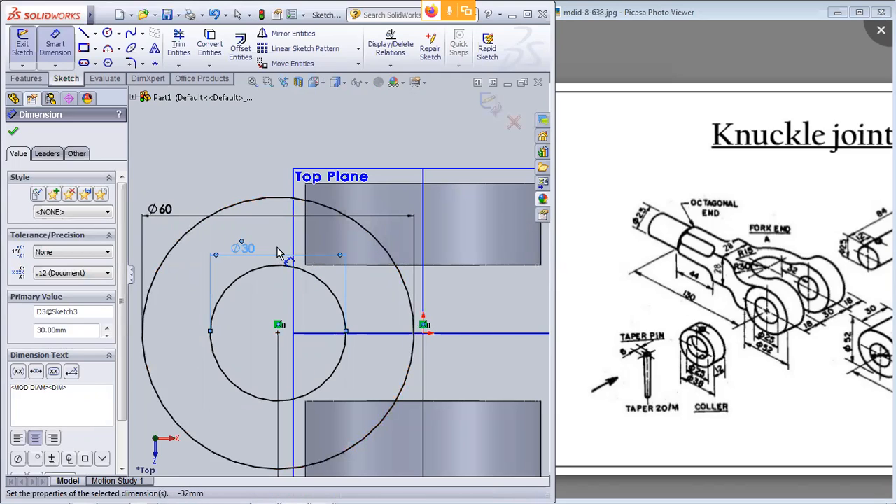
scroll(800, 287, up, 3)
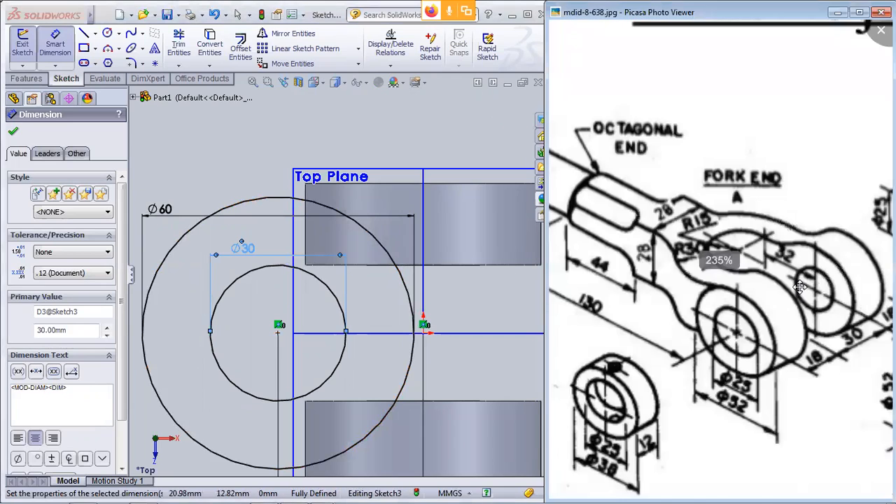
scroll(800, 288, up, 3)
scroll(800, 287, down, 2)
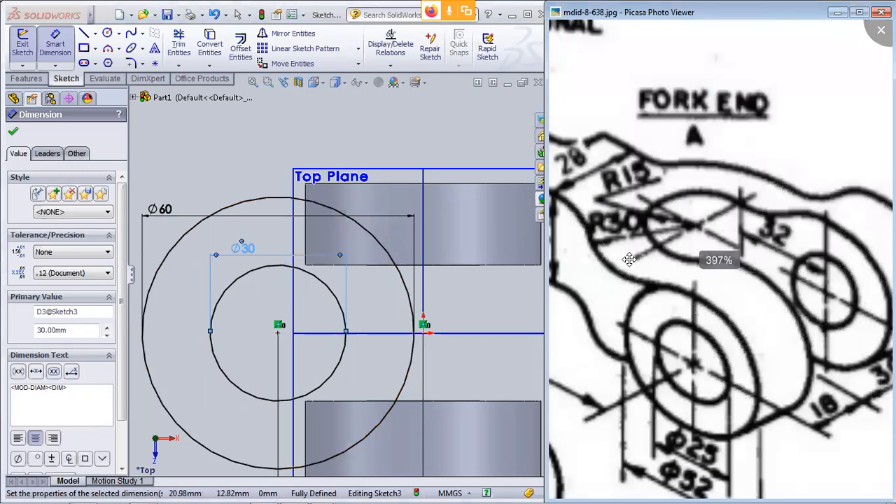
scroll(678, 231, up, 1)
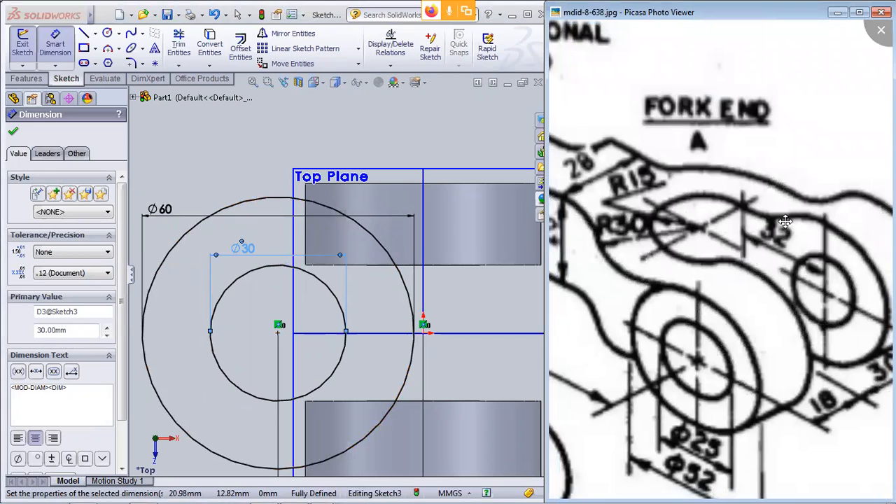
scroll(788, 223, down, 1)
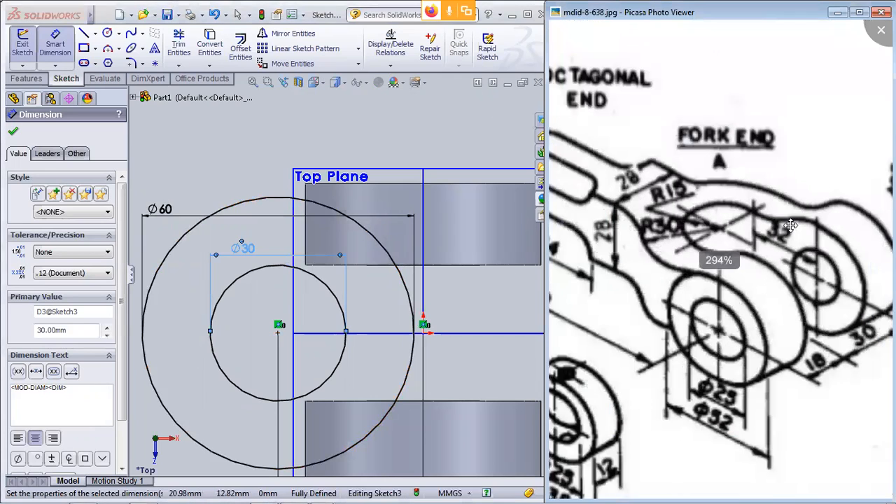
scroll(790, 224, down, 1)
scroll(775, 224, down, 1)
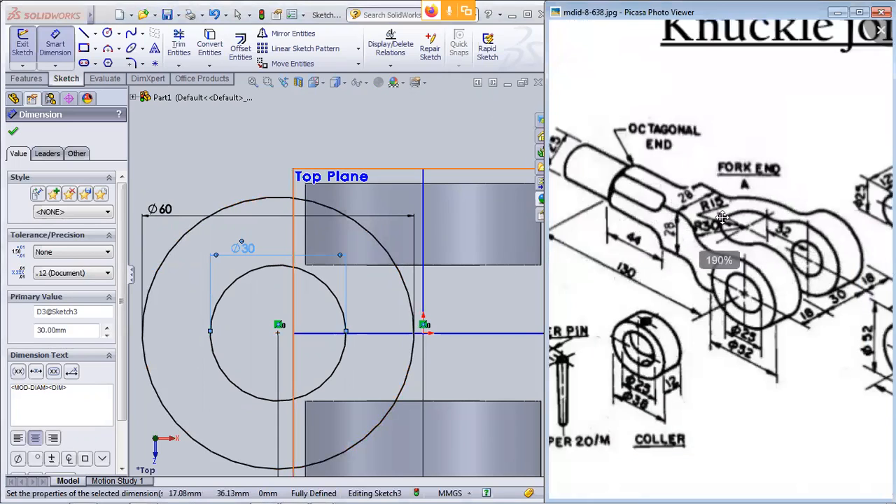
scroll(774, 224, down, 1)
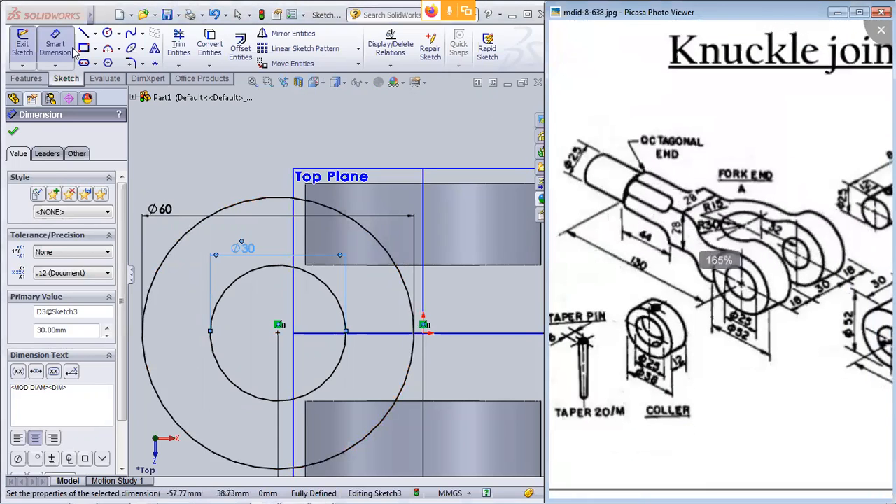
key(Escape)
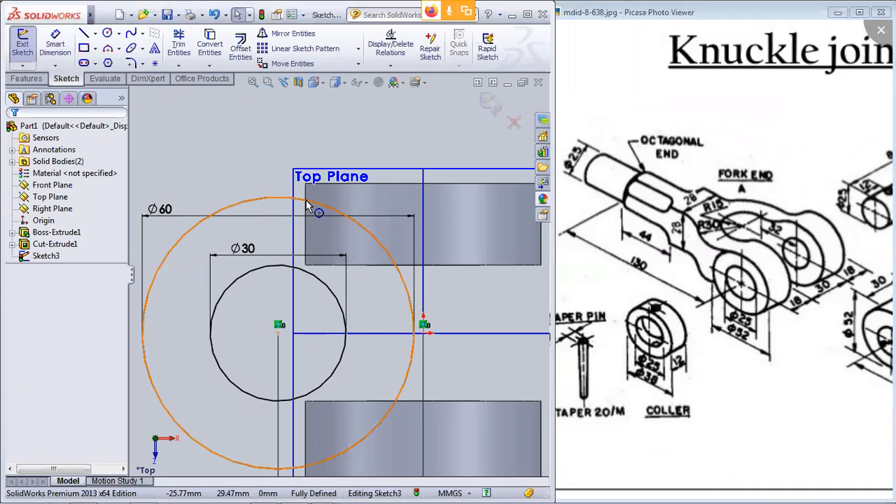
Step: Draw a 66 mm vertical line along the eyes' negative-X edge, joining the outermost corners of the two eyes
click(85, 34)
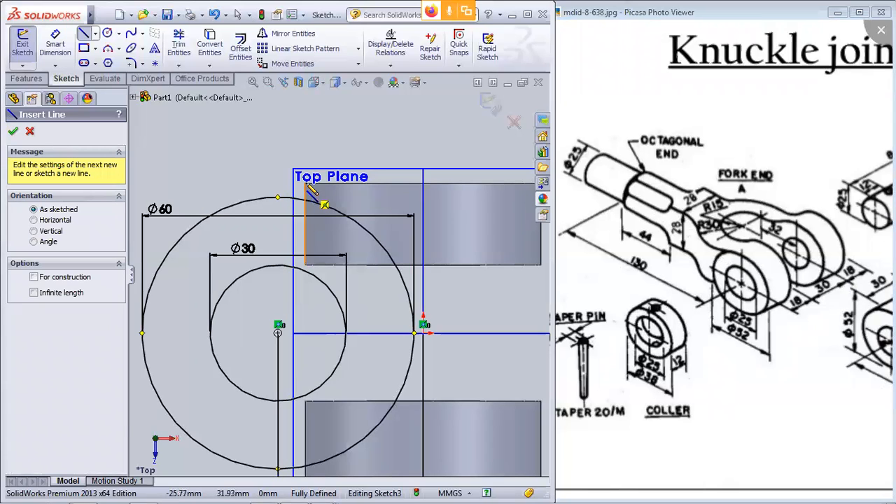
click(306, 183)
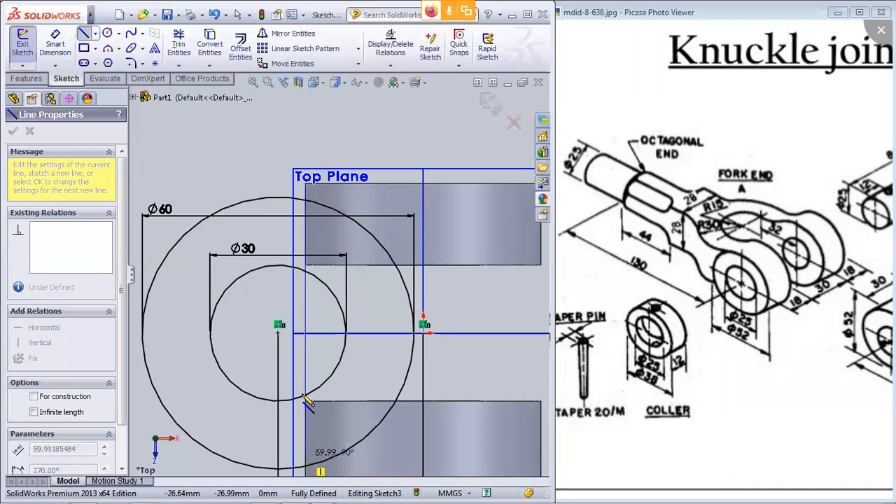
scroll(302, 399, up, 2)
scroll(301, 399, down, 2)
scroll(334, 372, up, 3)
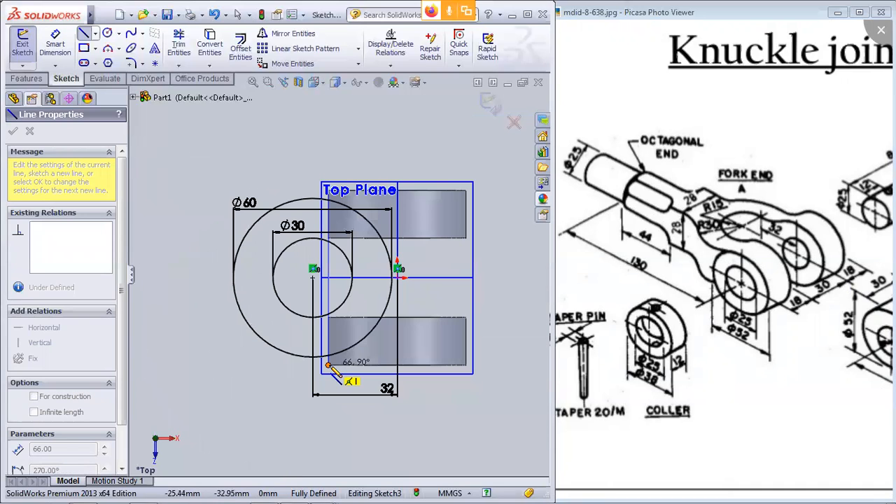
double_click(329, 366)
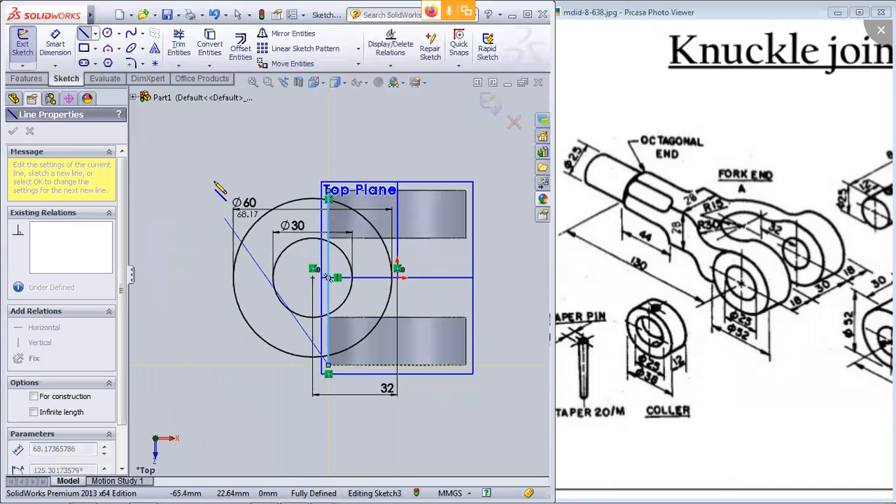
key(Escape)
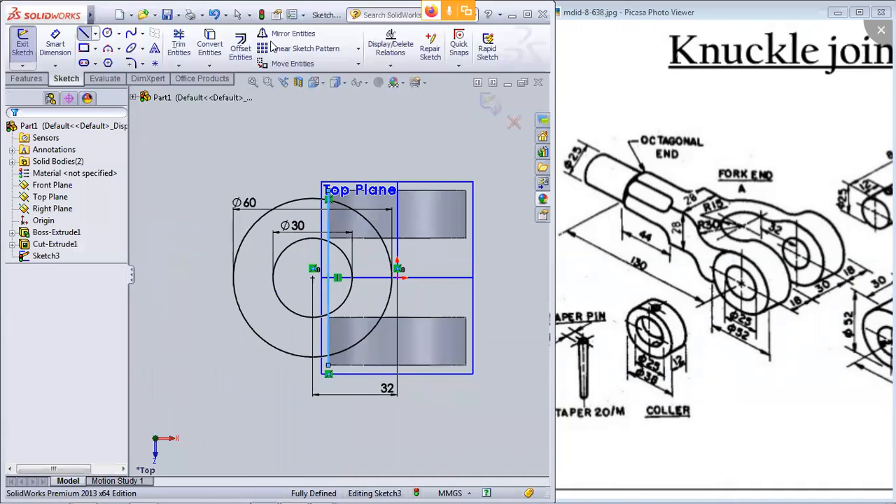
Step: Trim both circles on the eye side of the vertical line and remove the line segment inside the inner circle
click(391, 43)
click(184, 38)
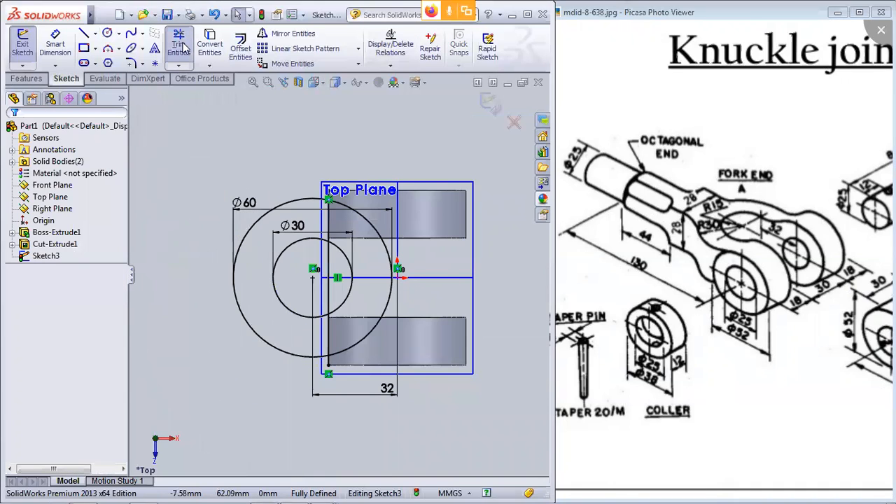
scroll(339, 211, up, 4)
scroll(340, 213, down, 4)
click(328, 366)
click(347, 371)
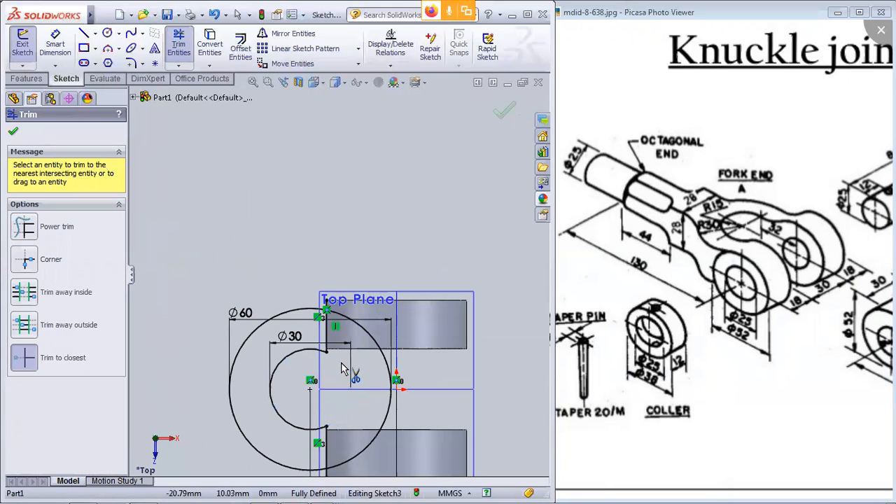
click(377, 341)
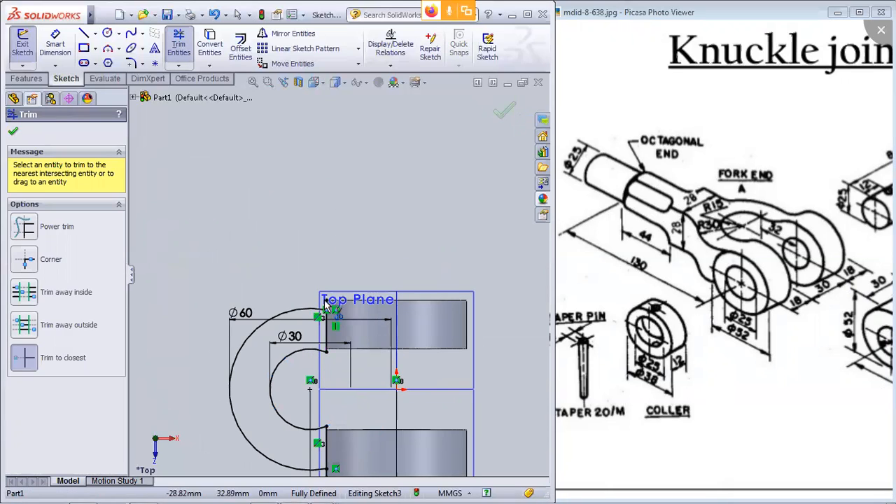
Step: Trim the vertical line's overhanging ends beyond the 60 mm arc to leave a closed C-shaped profile
scroll(324, 301, down, 5)
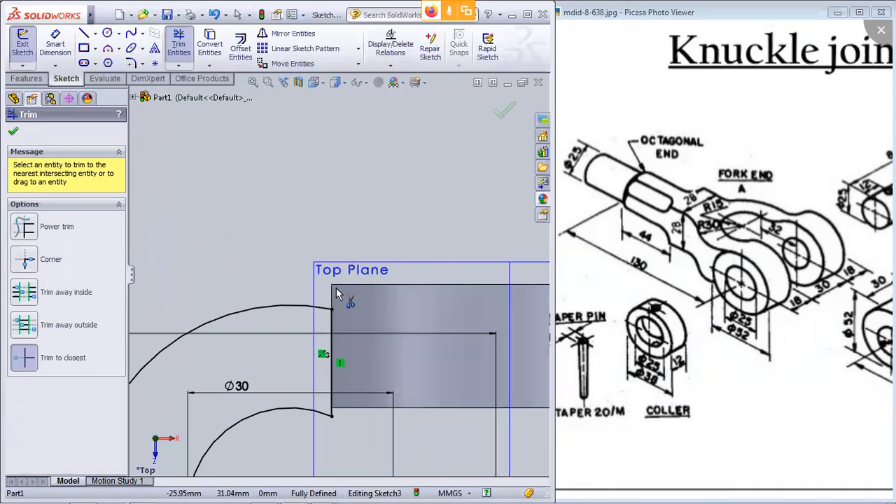
scroll(336, 289, up, 5)
scroll(336, 357, down, 5)
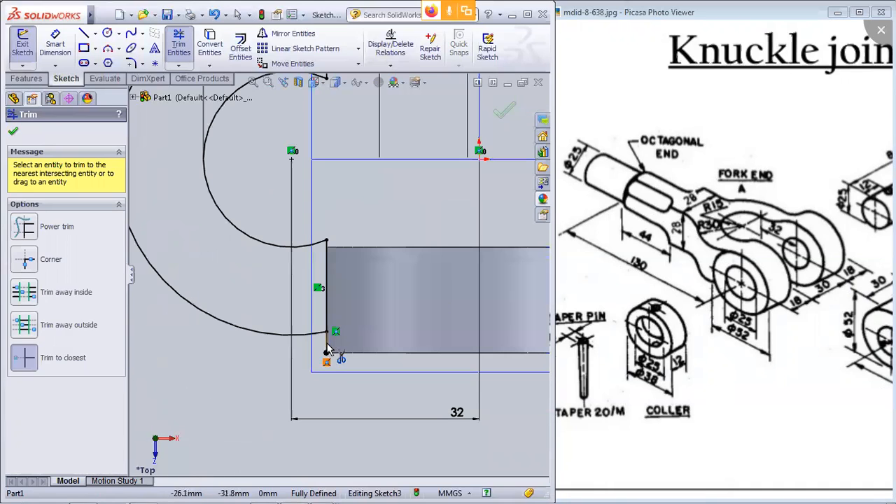
click(327, 348)
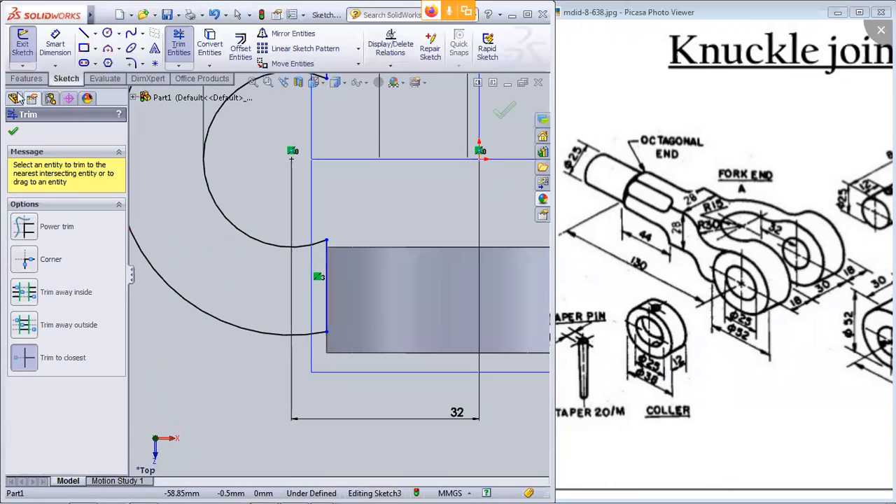
click(14, 134)
Step: Add a Fix relation to the short vertical line joining the two arcs at the upper eye
key(f)
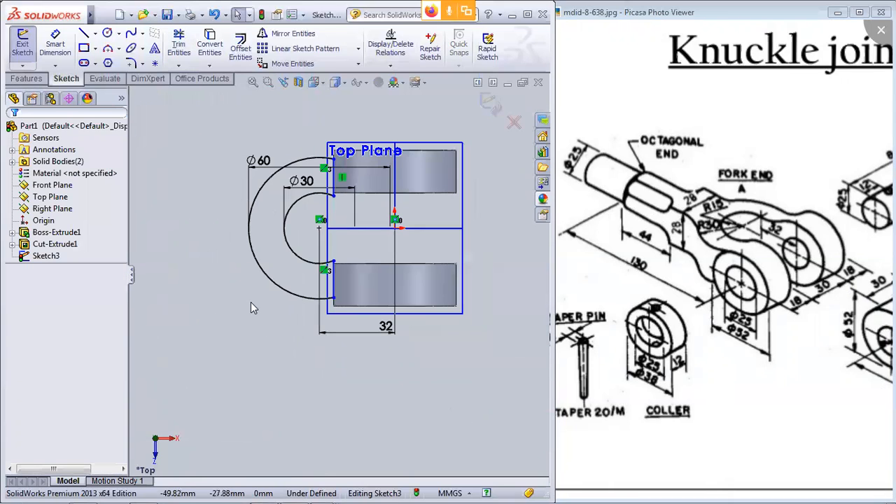
scroll(341, 156, down, 3)
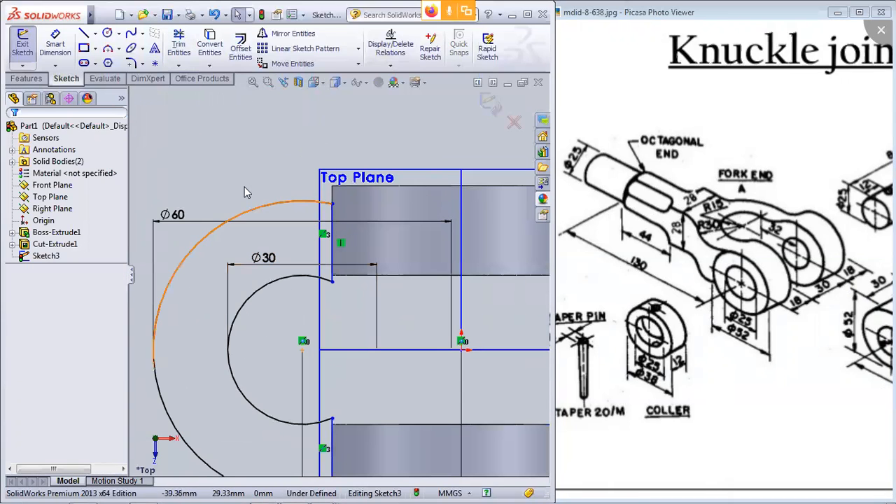
click(333, 239)
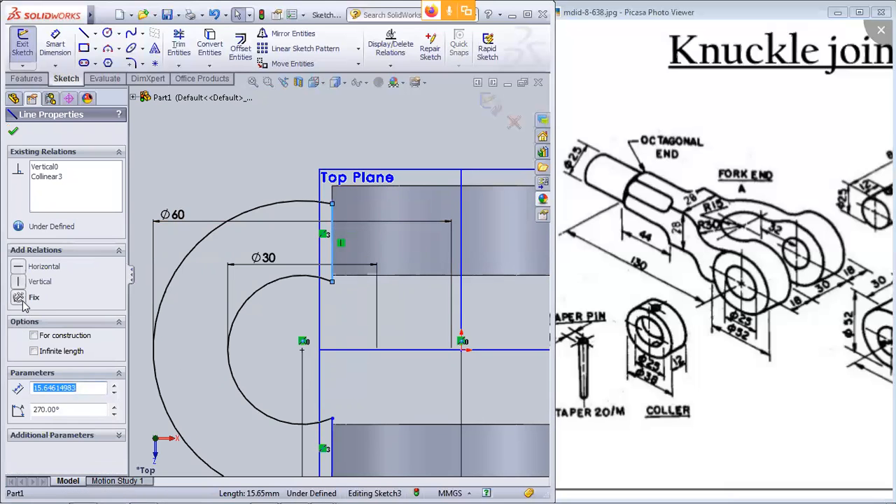
click(18, 297)
click(13, 131)
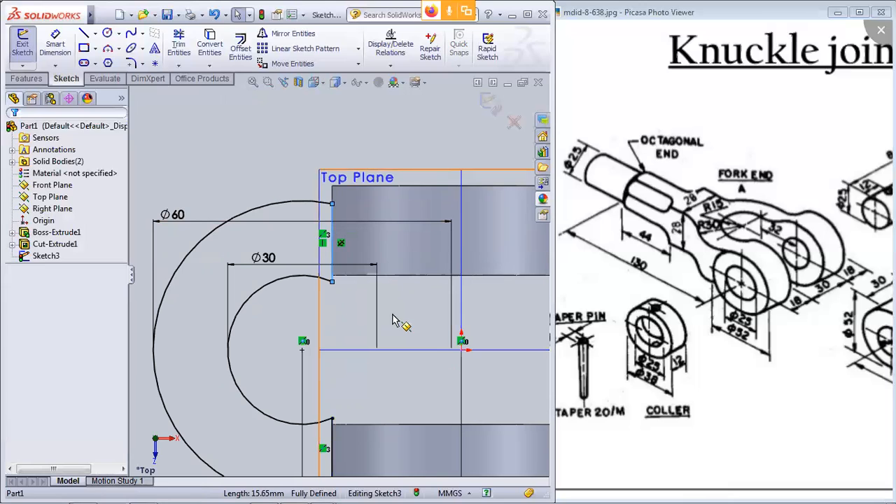
Step: Finish editing the C-shaped fork sketch on the Top Plane
click(420, 311)
scroll(373, 324, down, 1)
scroll(371, 323, up, 2)
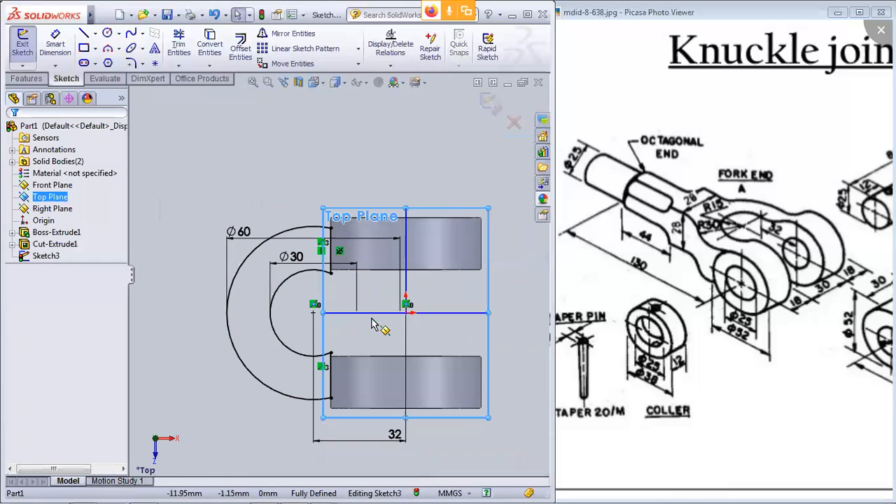
scroll(369, 339, down, 3)
scroll(369, 340, up, 3)
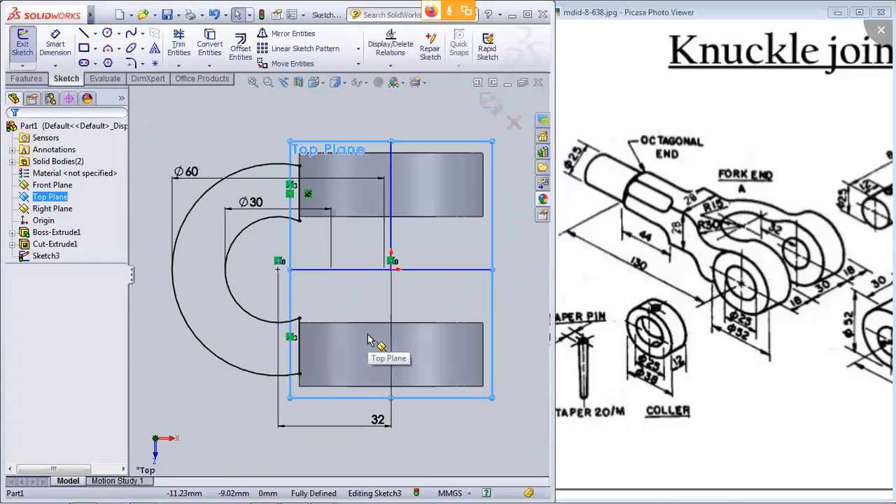
scroll(296, 364, down, 2)
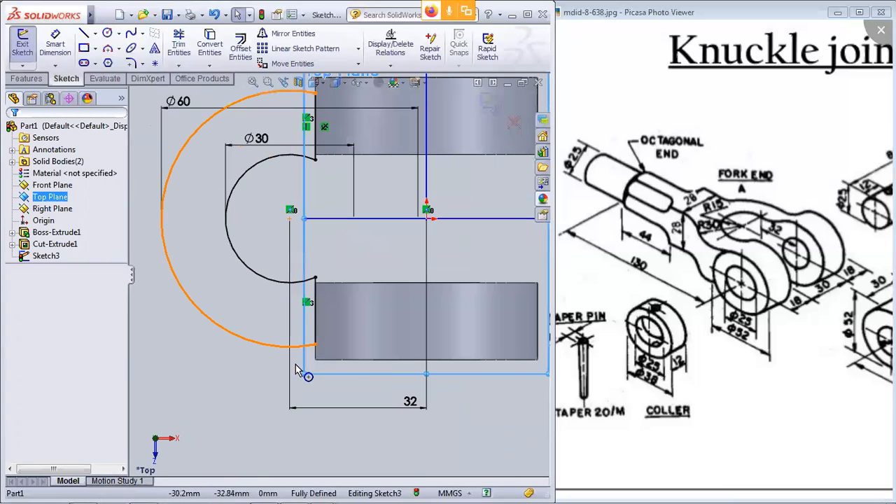
scroll(406, 217, up, 1)
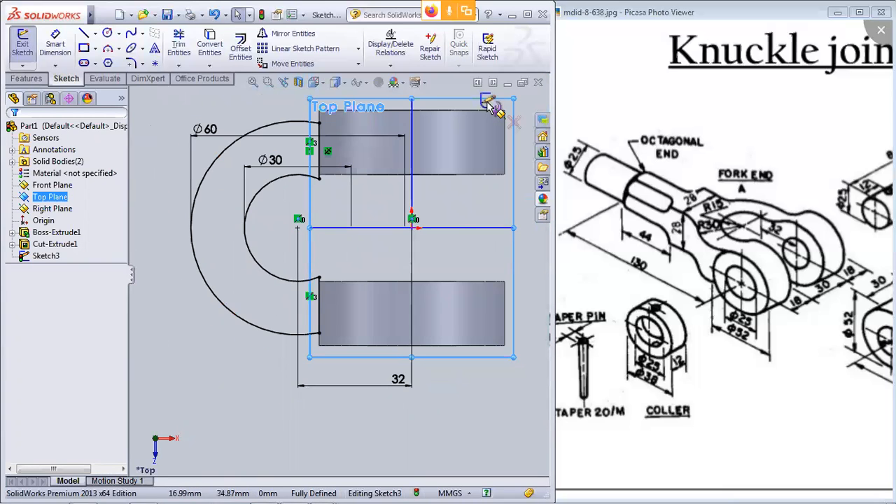
click(488, 106)
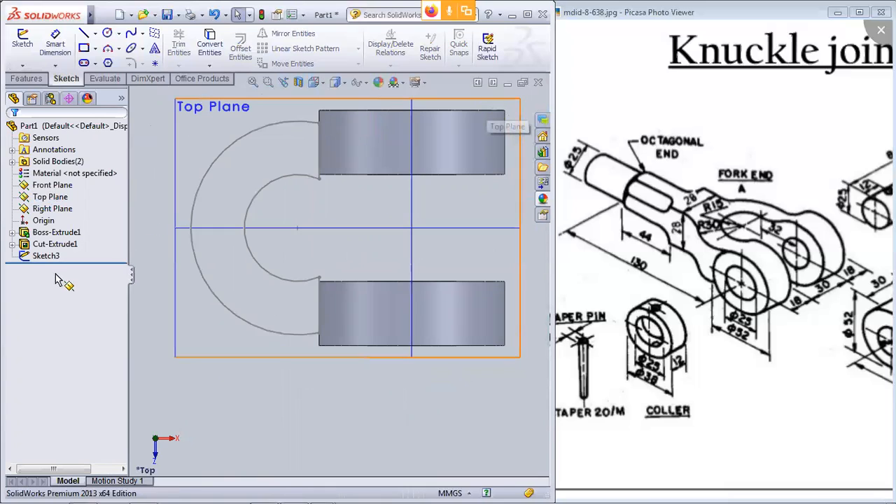
Step: Extrude the C-shaped sketch as a boss with a Mid Plane depth of 28 mm and Merge result on
click(45, 256)
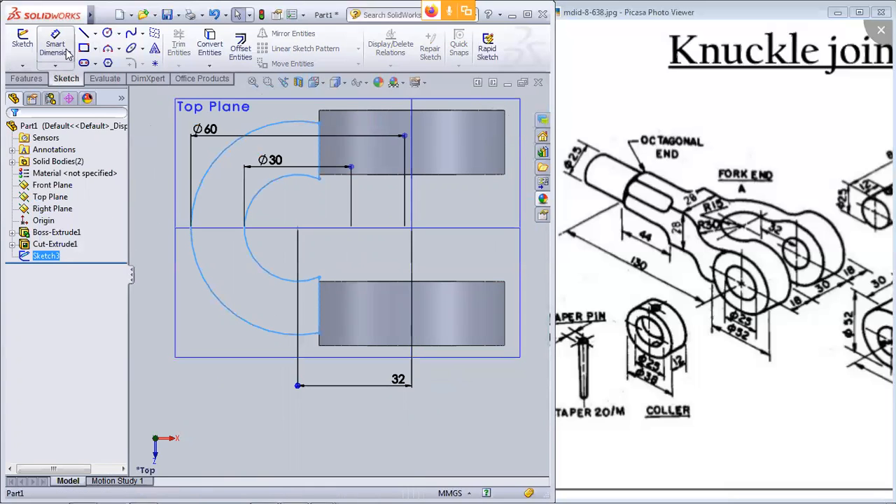
click(29, 78)
click(17, 45)
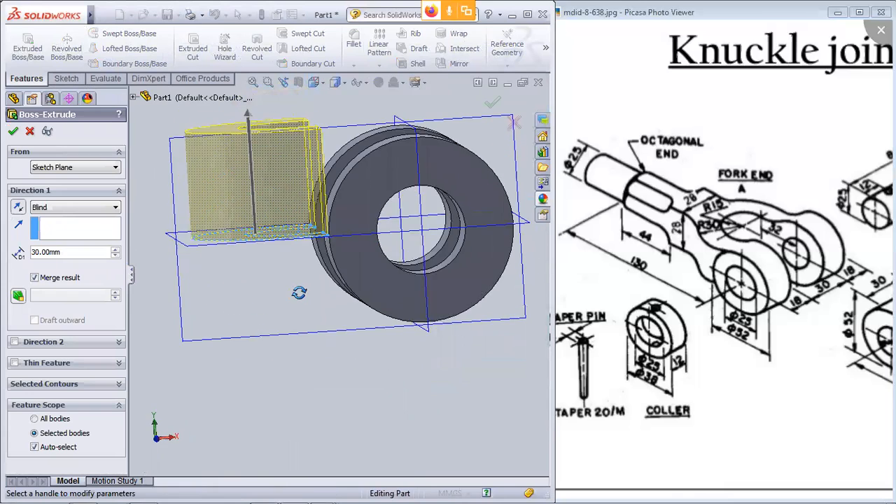
click(42, 210)
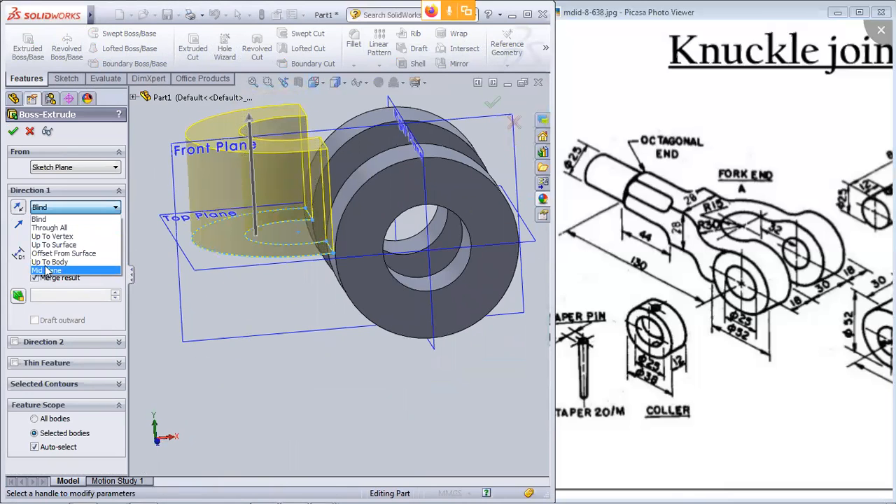
click(48, 277)
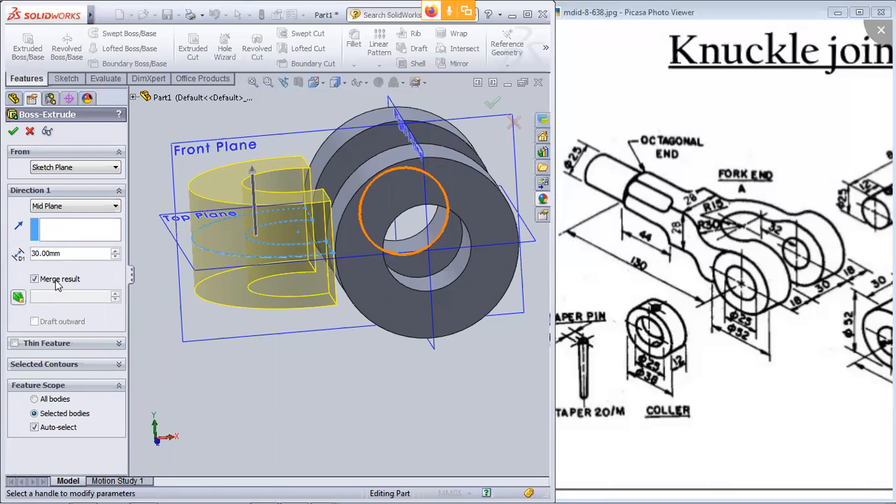
drag(65, 253, 22, 252)
text(28)
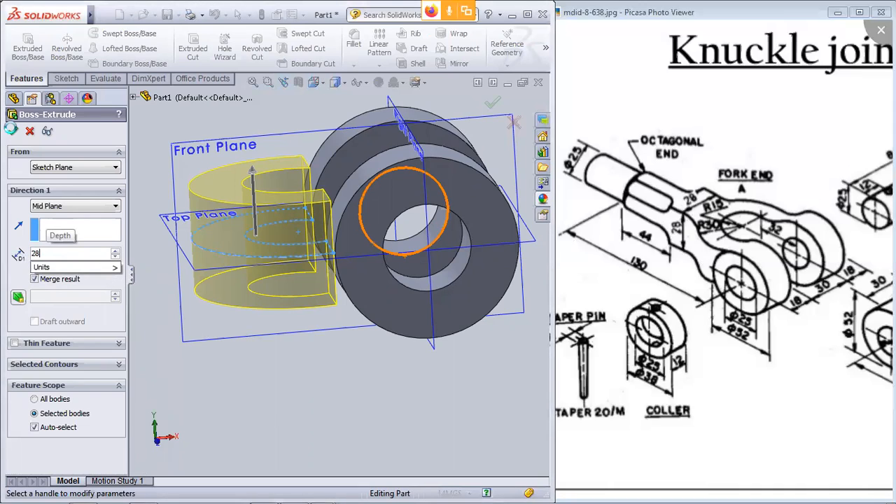
key(Return)
click(12, 133)
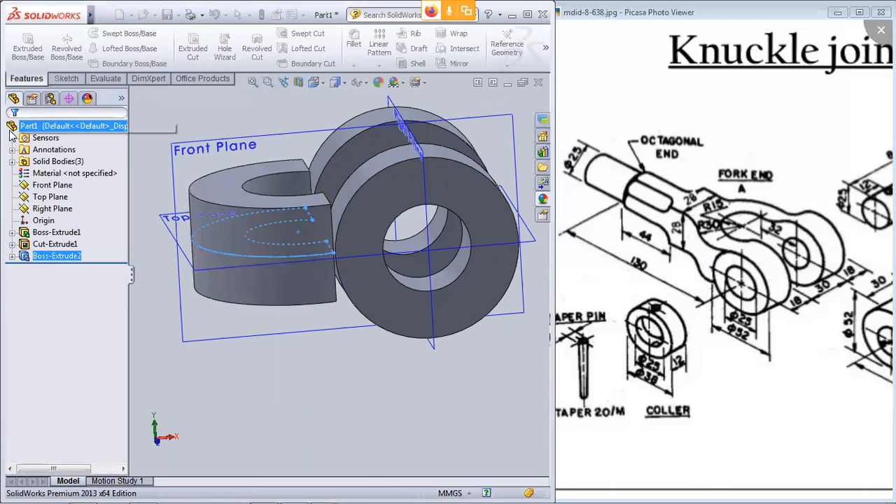
Step: Reopen the sketch of the curved fork extrusion for editing and view it normal to its plane
middle_drag(316, 372, 339, 377)
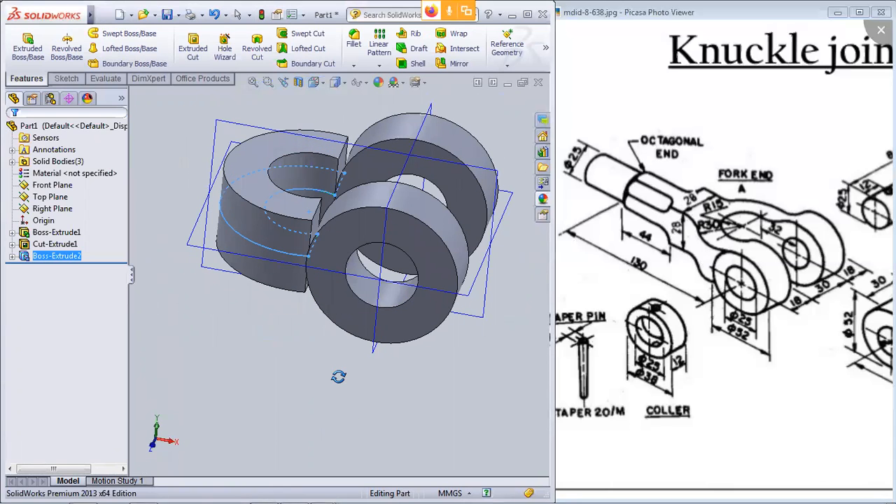
middle_drag(338, 377, 363, 381)
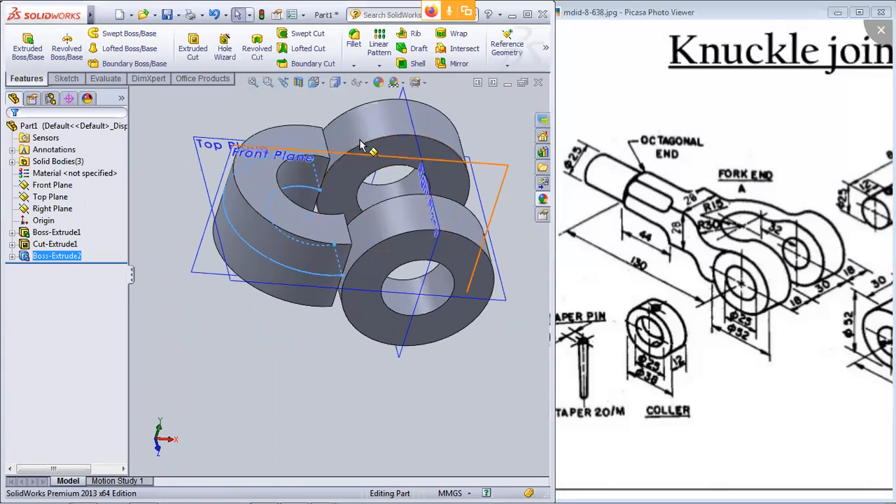
scroll(396, 204, up, 2)
scroll(395, 205, down, 2)
middle_drag(396, 205, 420, 224)
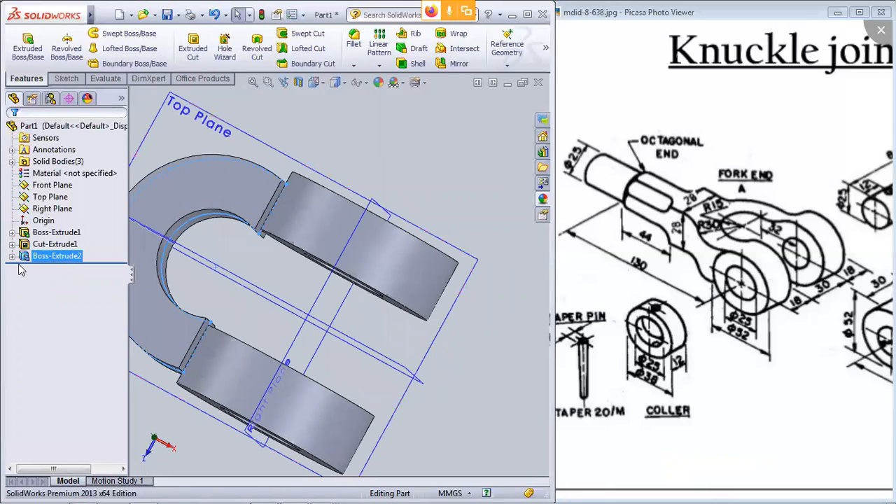
click(13, 256)
click(51, 269)
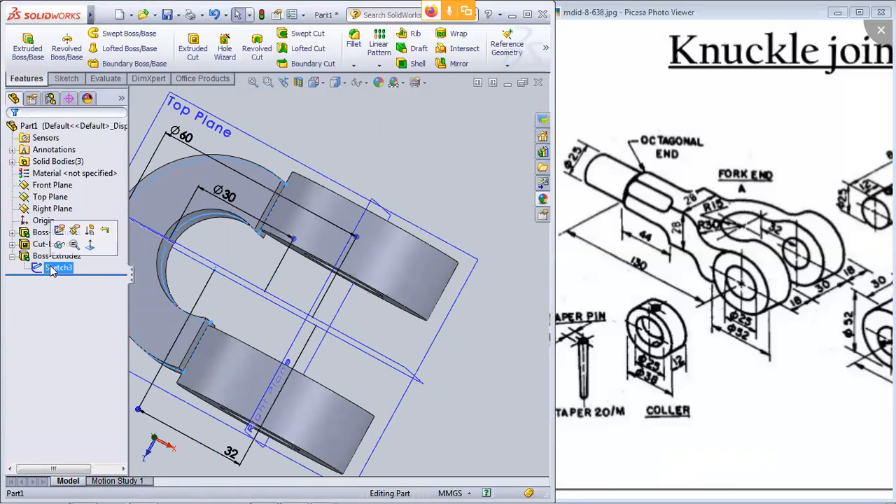
click(60, 232)
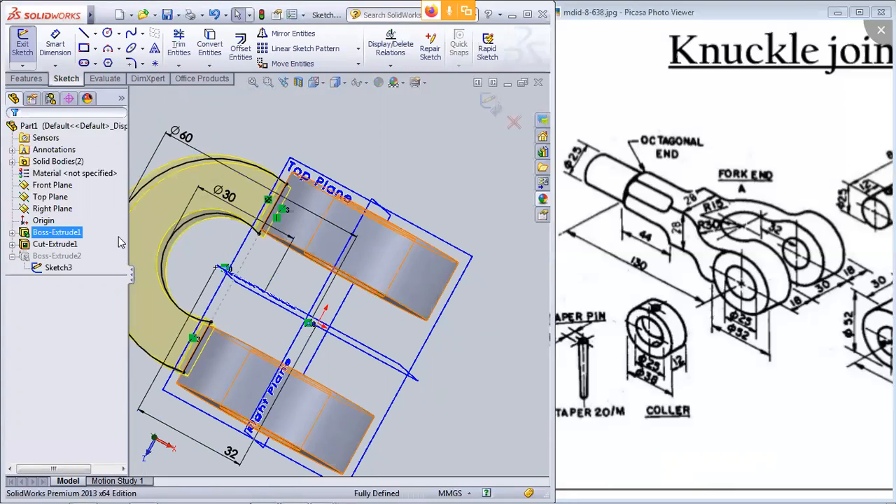
click(57, 267)
right_click(59, 271)
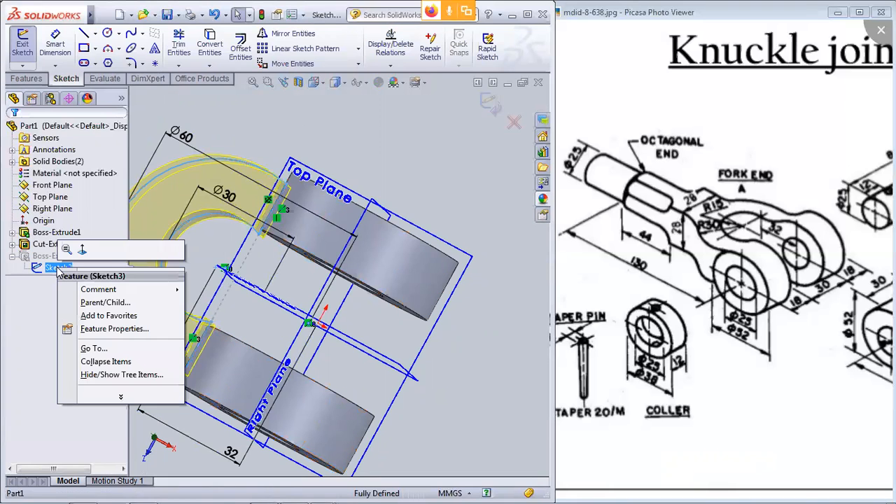
click(82, 250)
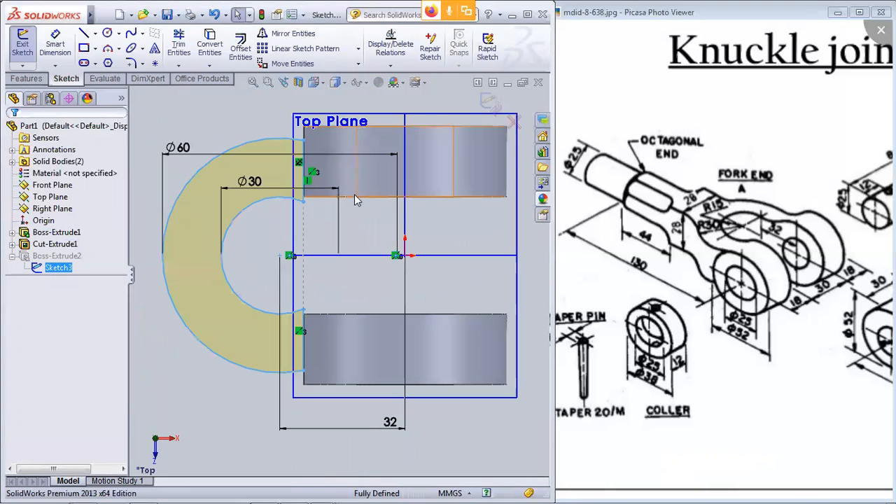
Step: Inspect the existing relations of the short vertical line at the upper eye and try to move the line
middle_drag(200, 402, 384, 175)
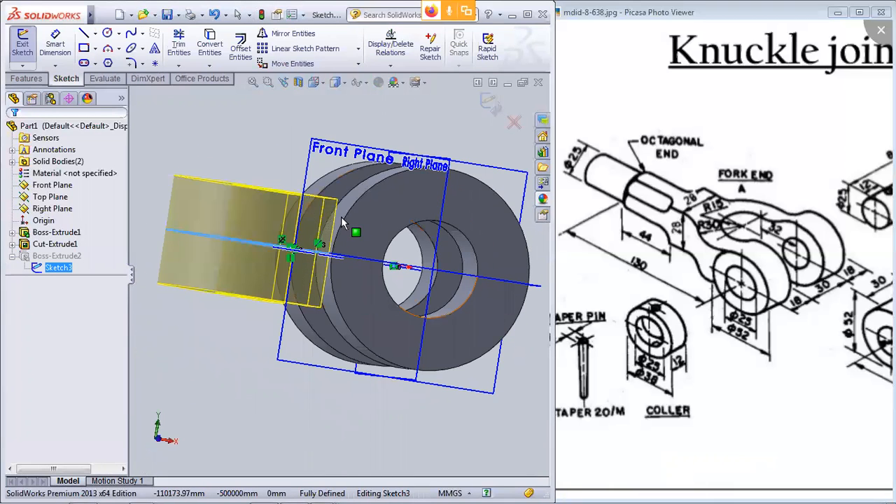
click(62, 257)
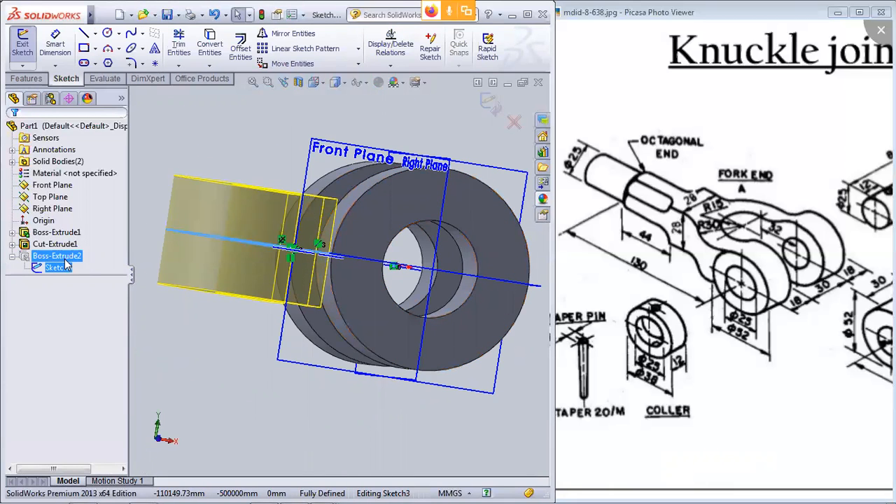
right_click(66, 267)
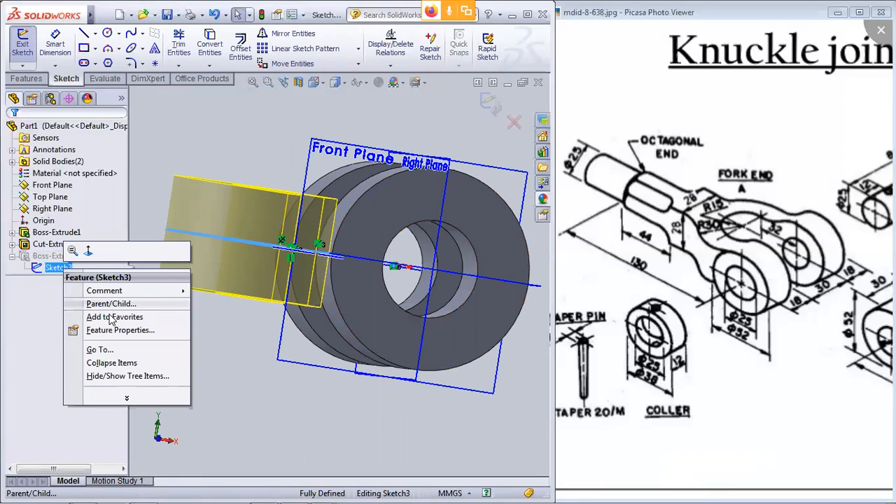
click(89, 252)
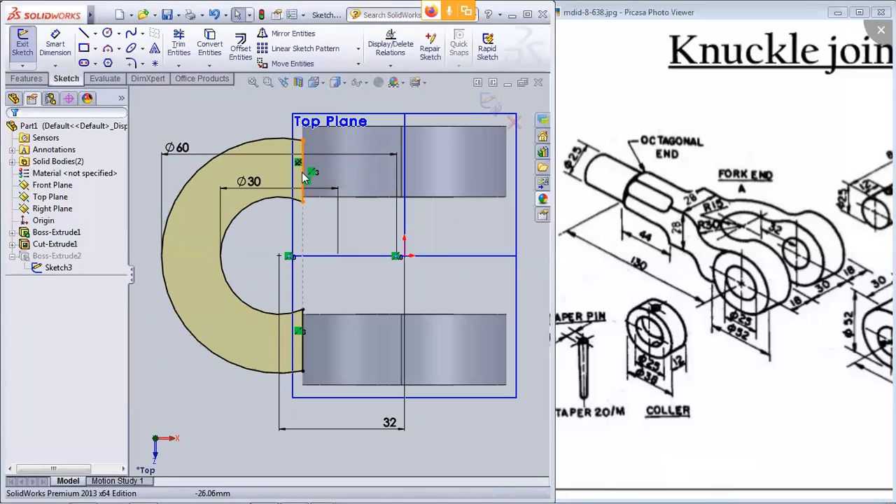
click(302, 172)
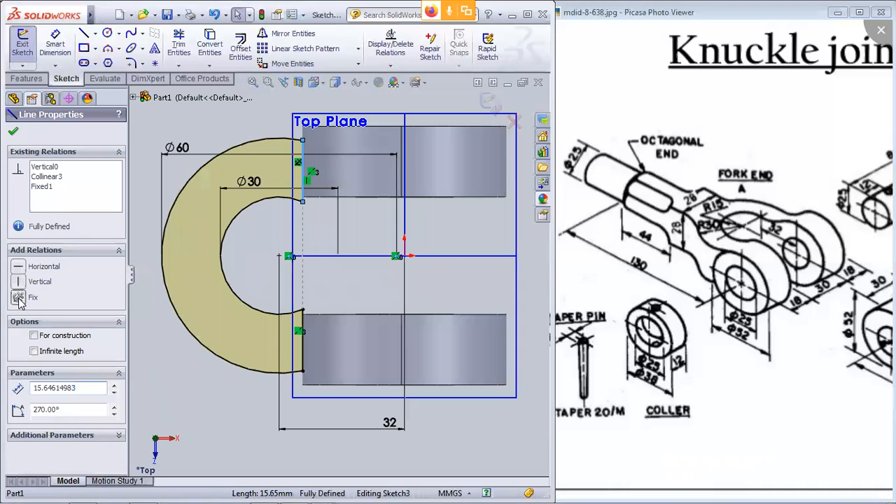
click(14, 130)
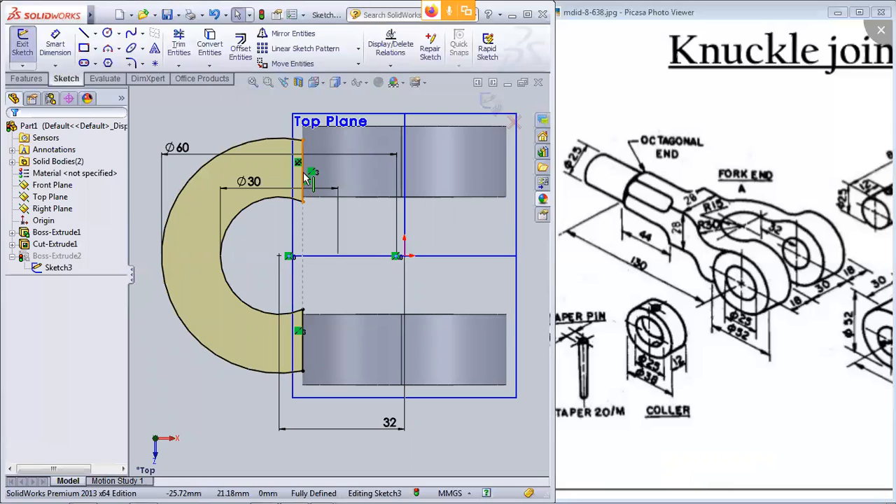
drag(306, 179, 187, 164)
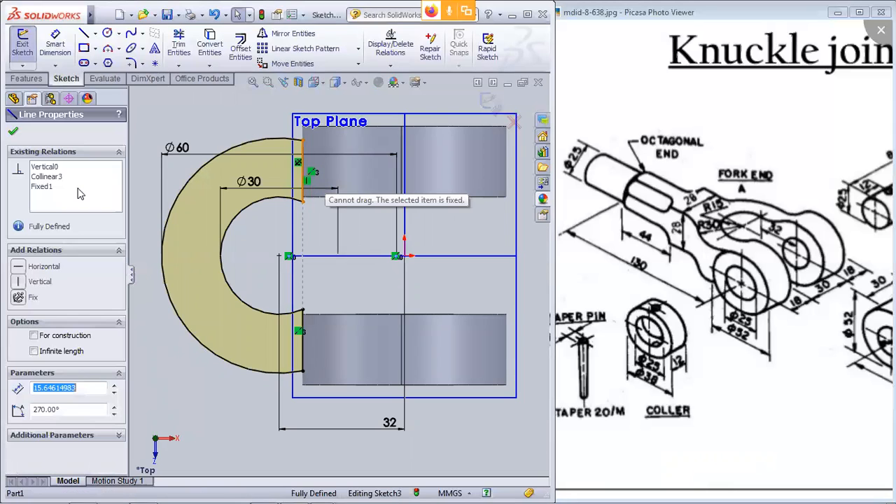
drag(80, 194, 7, 349)
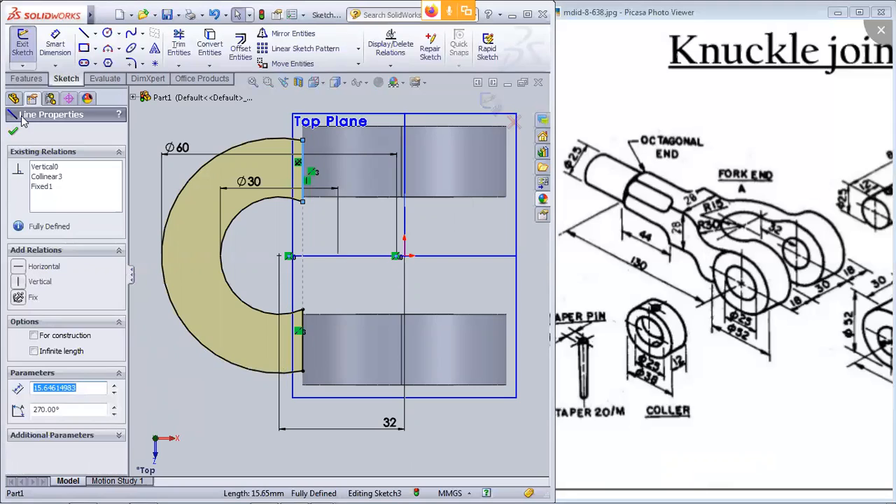
click(174, 105)
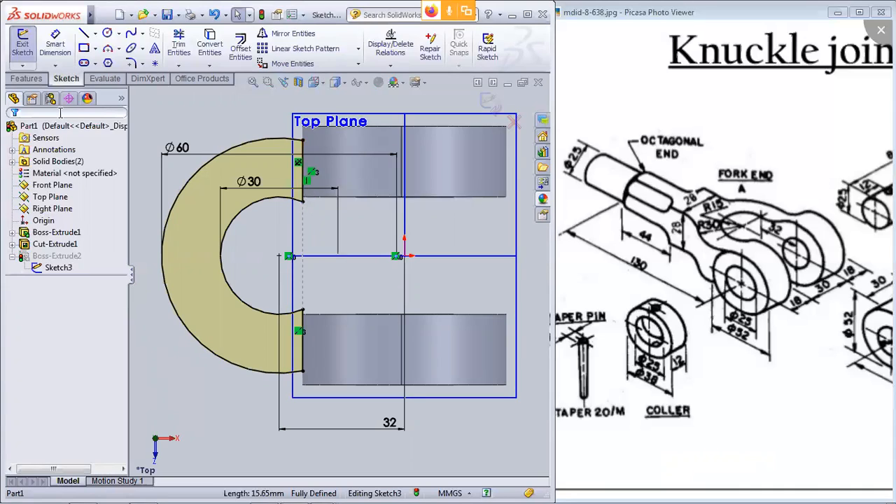
Step: Delete the 60 mm outer arc from the fork sketch
click(304, 183)
click(227, 153)
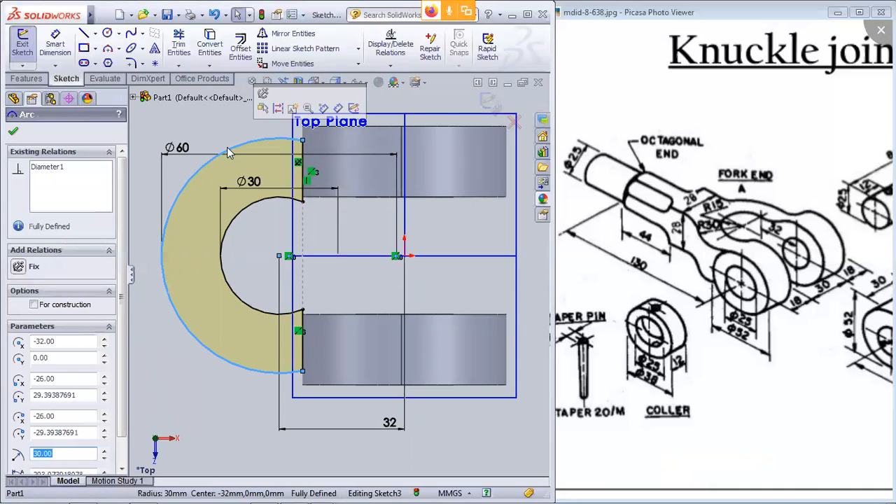
key(Delete)
click(380, 264)
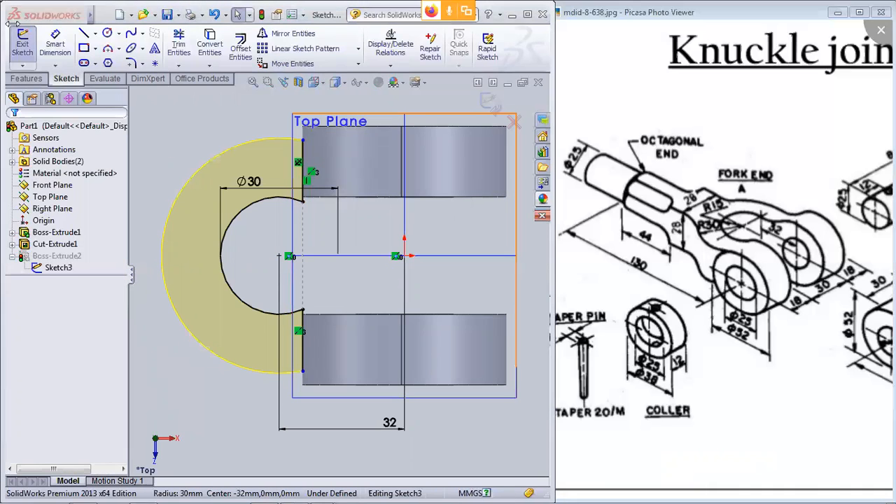
Step: Draw a circle of 30 mm radius centred on the fork's arc centre, through the outer endpoint of the upper vertical line
click(107, 35)
click(289, 257)
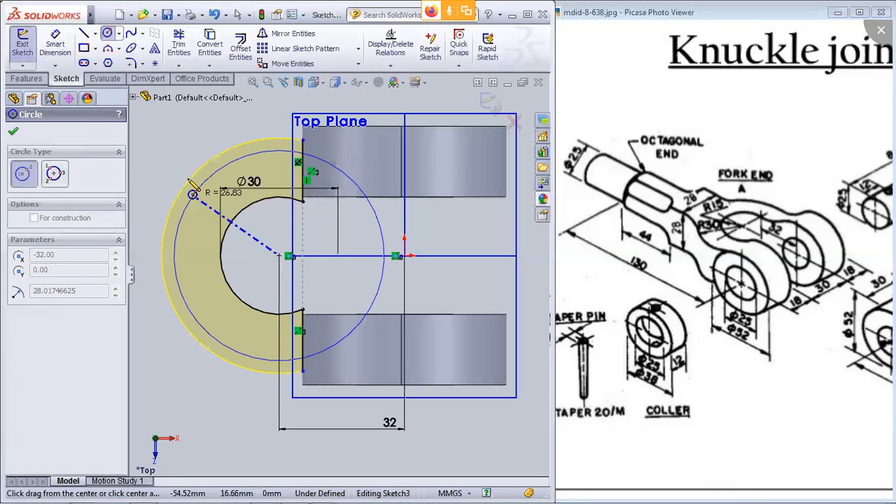
click(302, 140)
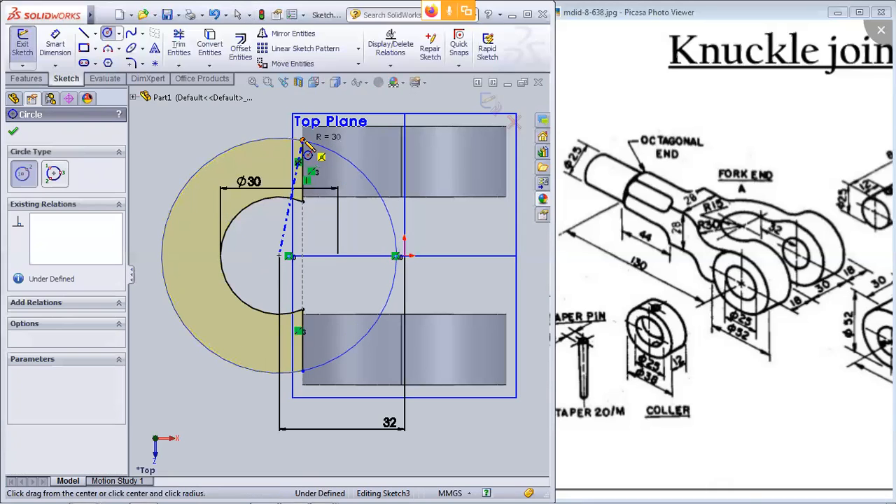
click(13, 133)
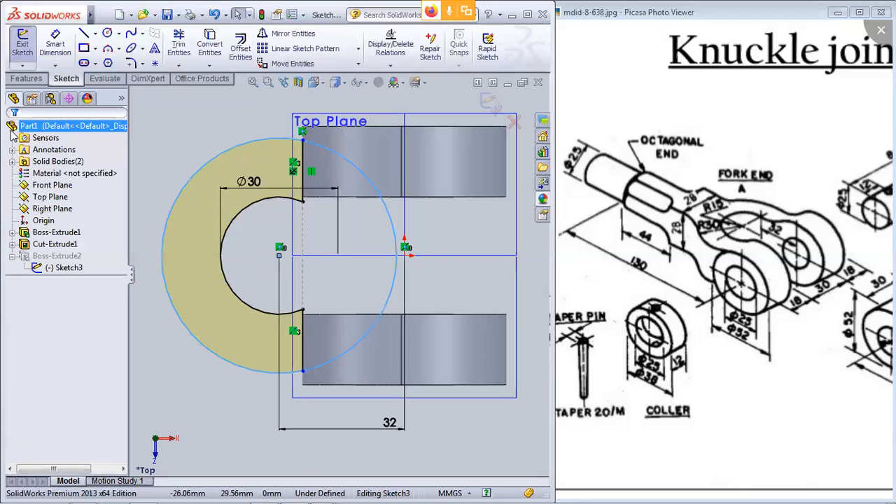
Step: Delete the 30 mm diameter inner arc from the fork sketch
click(255, 201)
key(Delete)
click(390, 265)
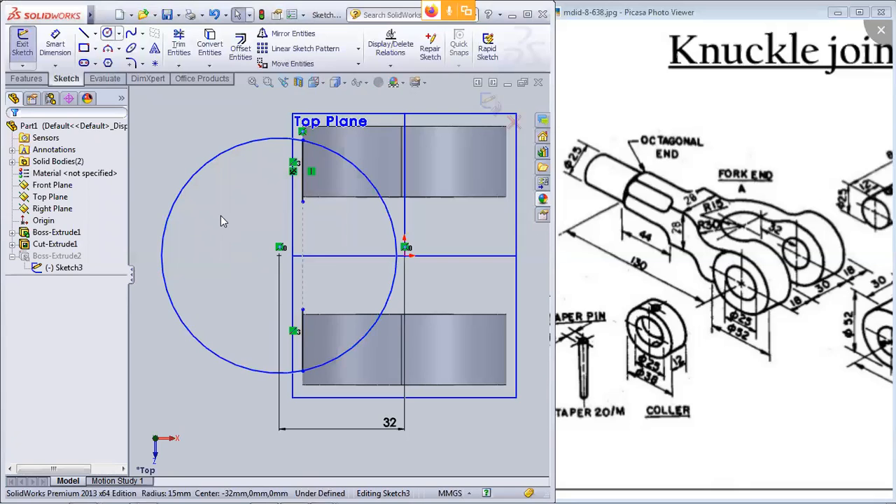
Step: Draw an inner circle concentric with the outer one, passing through the inner endpoint of the upper vertical line
click(280, 256)
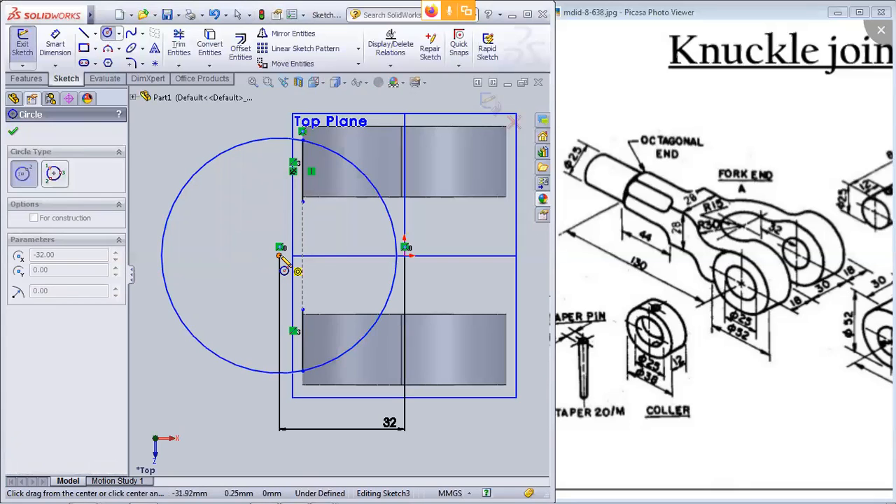
click(304, 203)
click(14, 132)
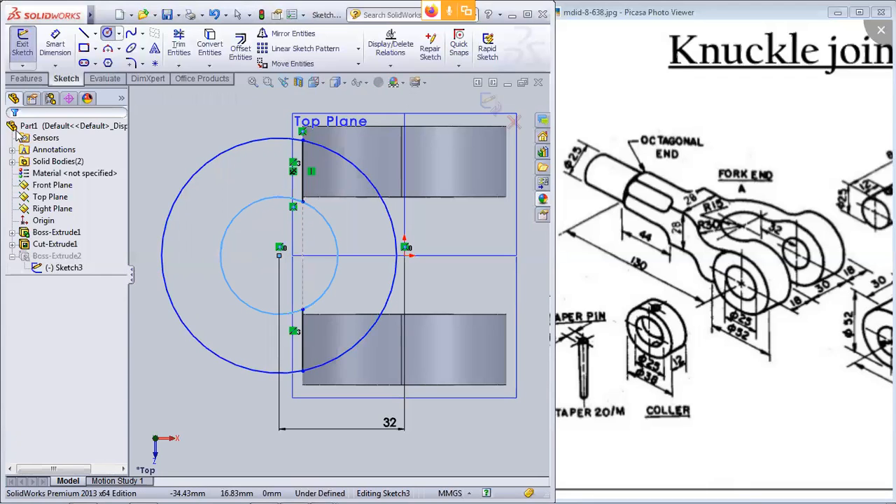
Step: Delete the vertical lines along the eyes' edges from the fork sketch, leaving the two concentric circles
click(18, 133)
click(199, 139)
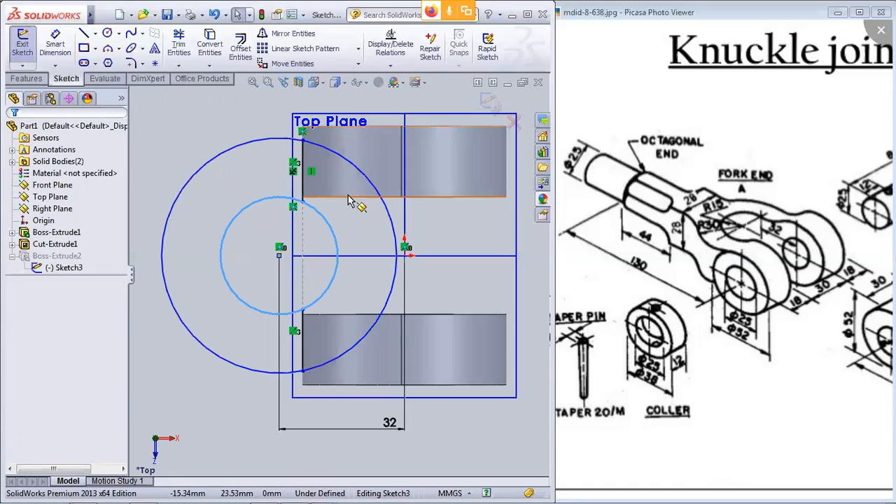
mouse_move(208, 389)
middle_down()
mouse_move(194, 343)
mouse_move(200, 271)
mouse_move(190, 334)
mouse_move(185, 323)
mouse_move(190, 305)
mouse_move(200, 411)
mouse_move(186, 358)
mouse_move(193, 383)
middle_up()
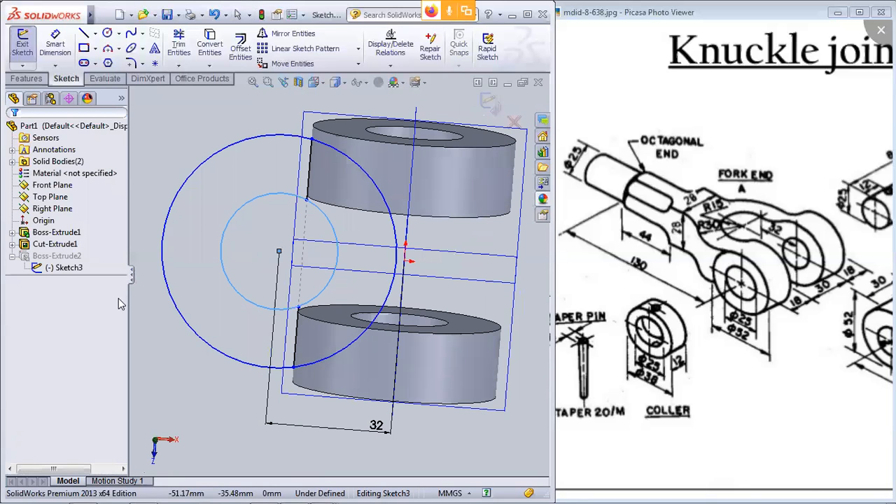
click(61, 267)
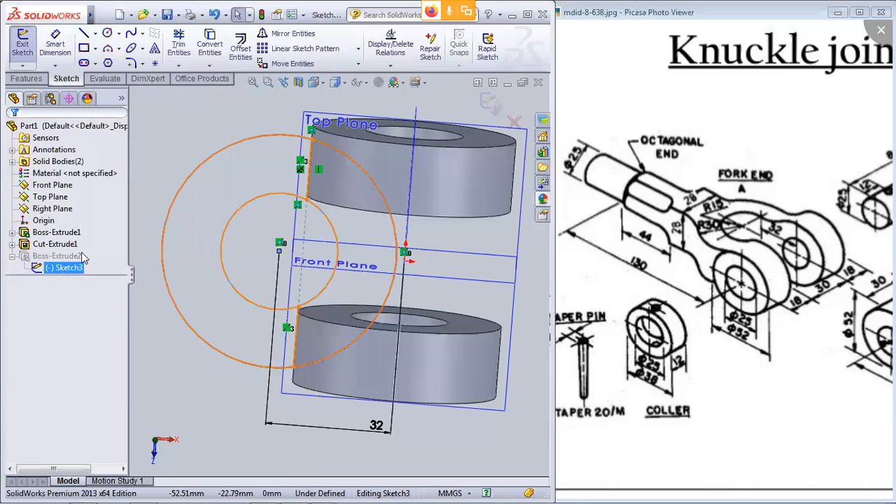
right_click(82, 266)
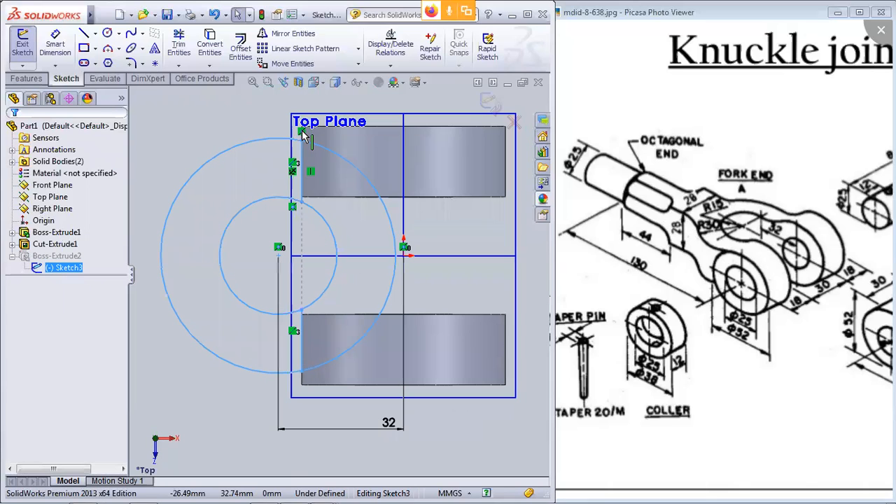
click(302, 173)
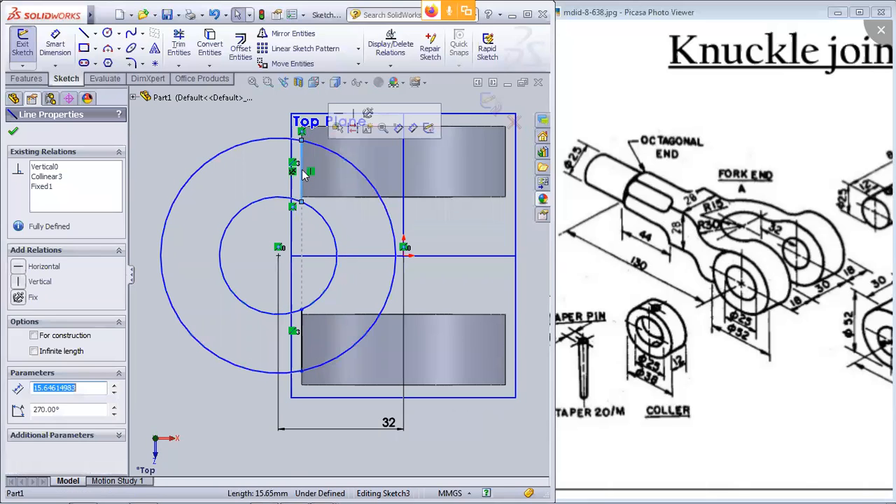
key(Delete)
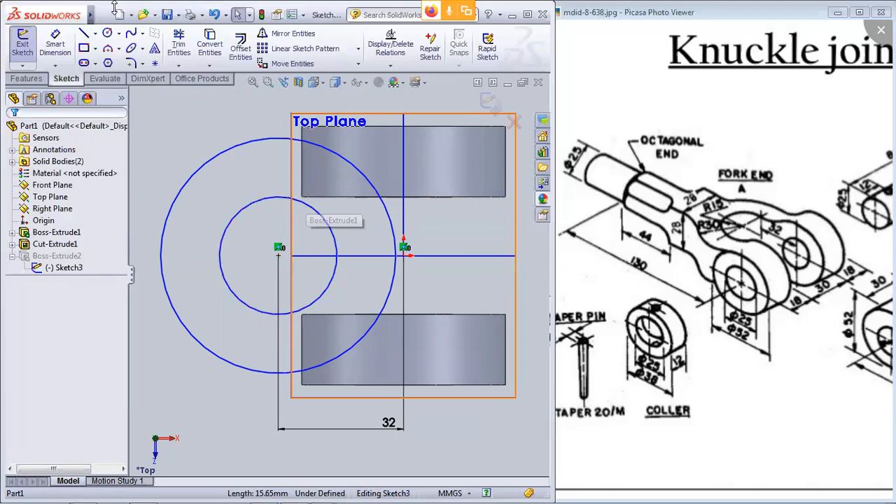
Step: Draw a horizontal line along the upper eye's inner face, tangent to the inner circle and extending past it
click(85, 35)
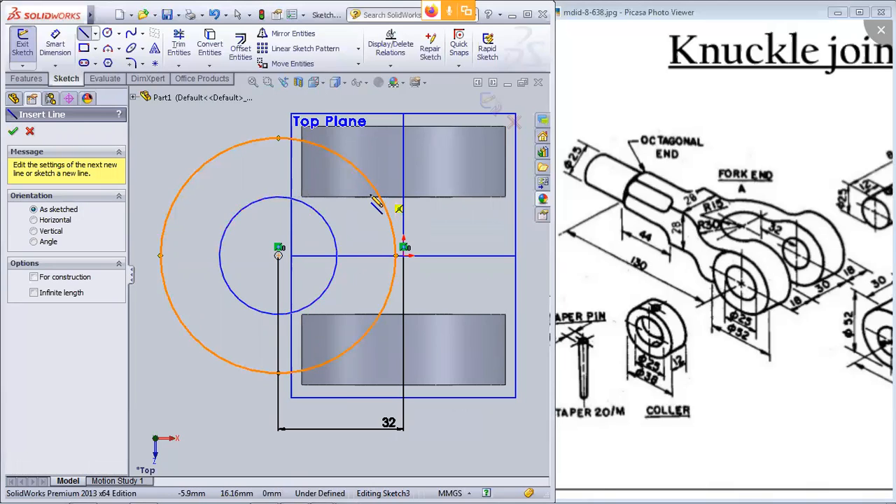
click(397, 199)
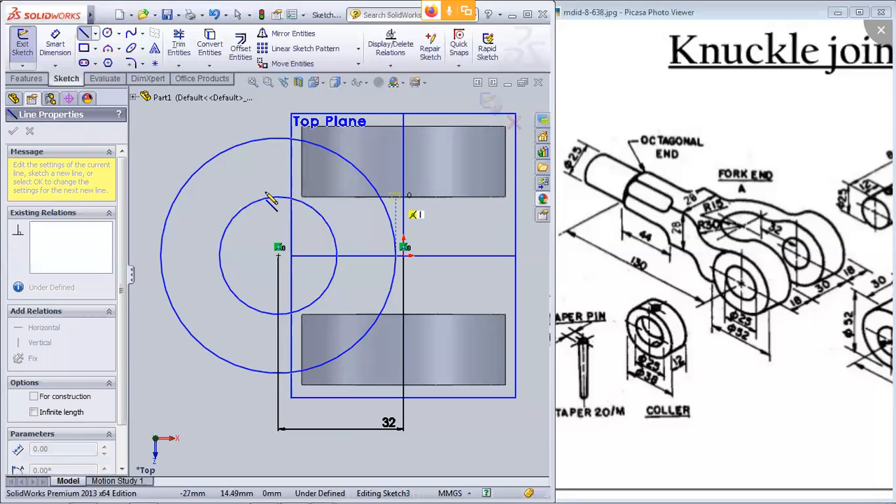
click(214, 198)
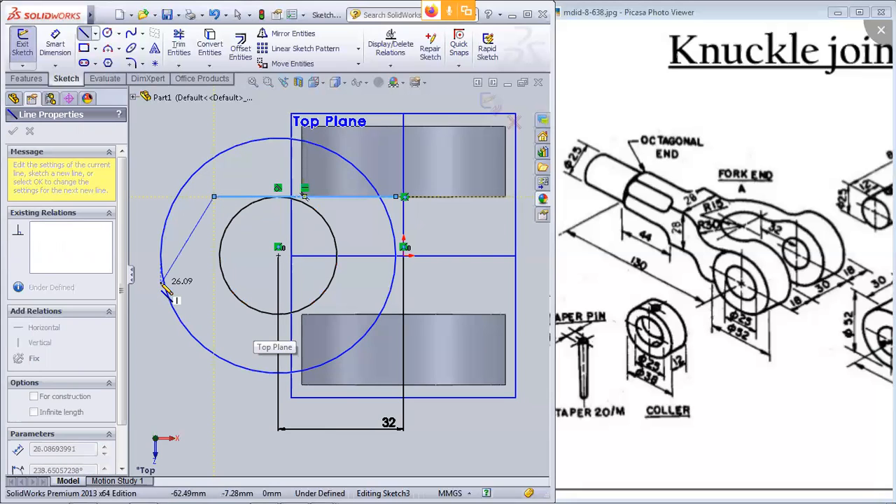
key(Escape)
key(Escape)
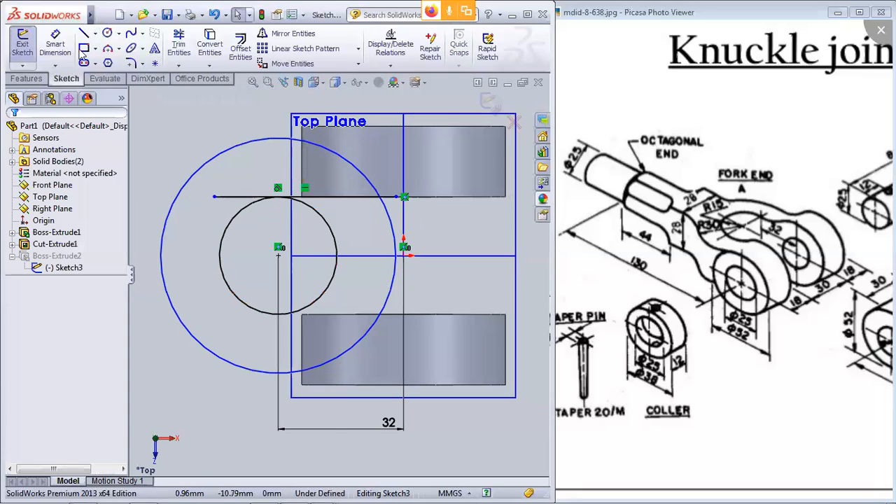
Step: Draw a horizontal line about 48 mm long from the vertical centre axis along the lower eye's inner face, past the inner circle
key(l)
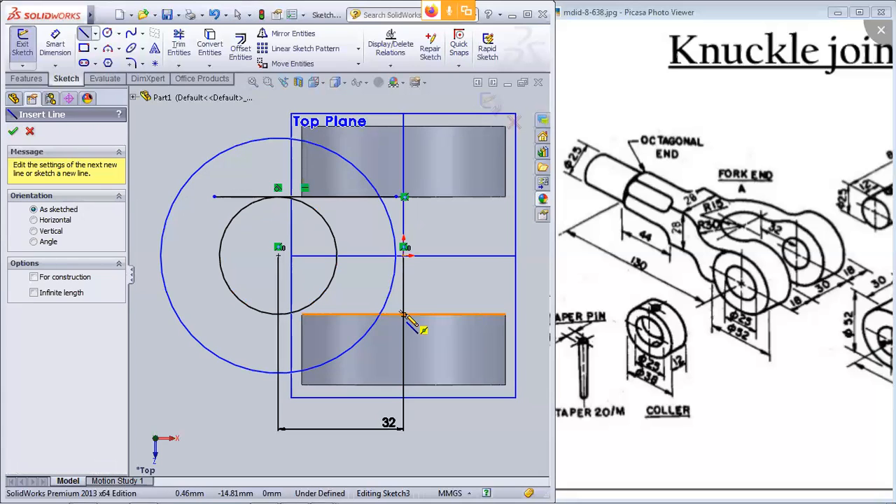
click(404, 314)
click(233, 319)
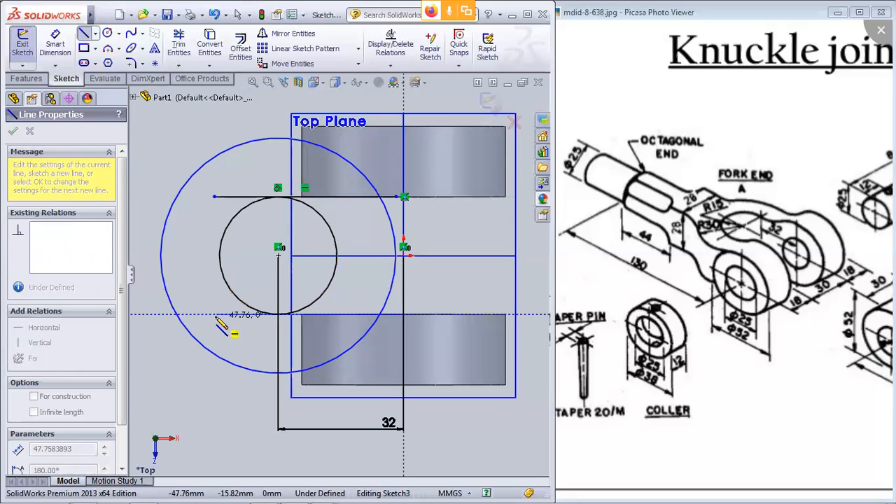
key(space)
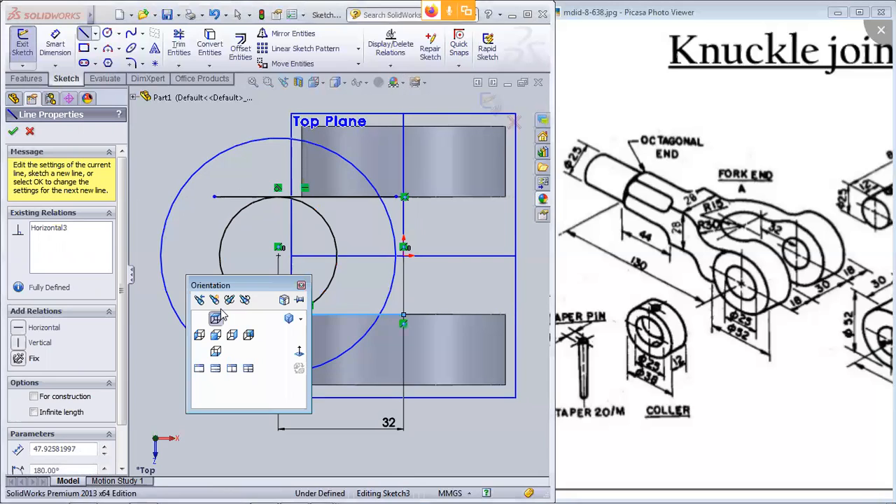
click(302, 286)
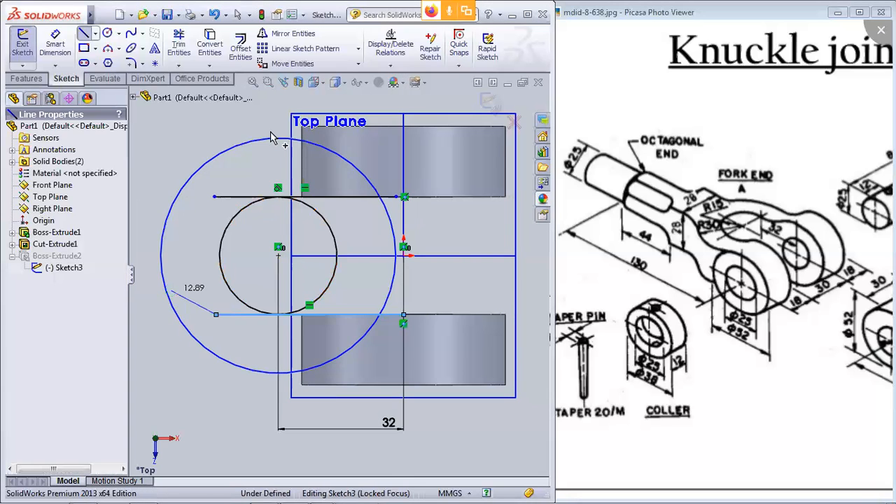
key(Escape)
Step: Trim the upper line beyond the outer circle, the outer circle between the two lines, and the inner circle's half facing the eyes
click(176, 41)
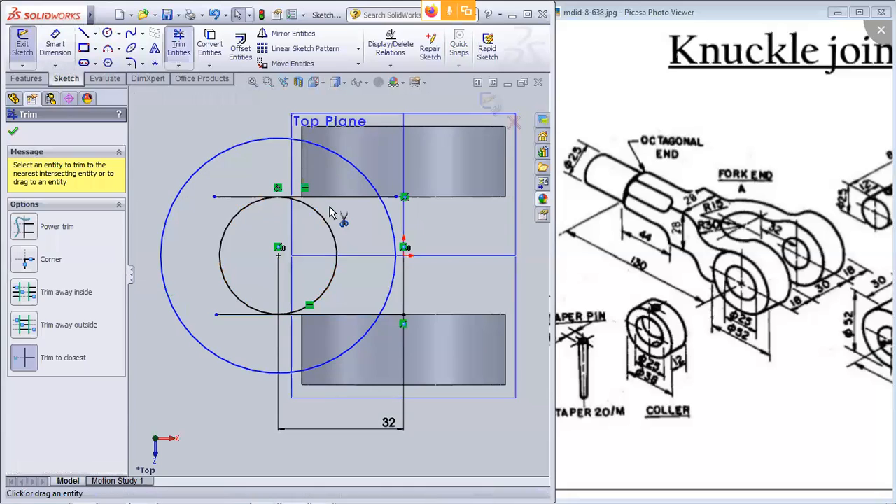
scroll(340, 214, down, 3)
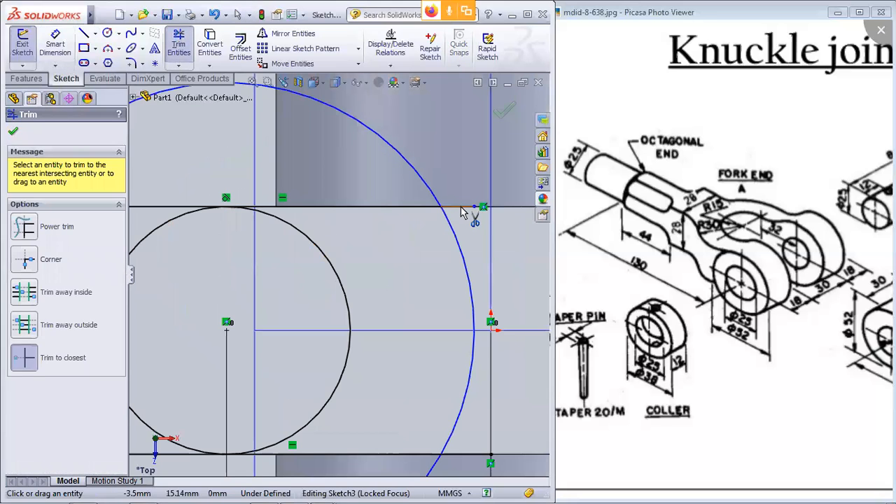
click(460, 206)
click(450, 231)
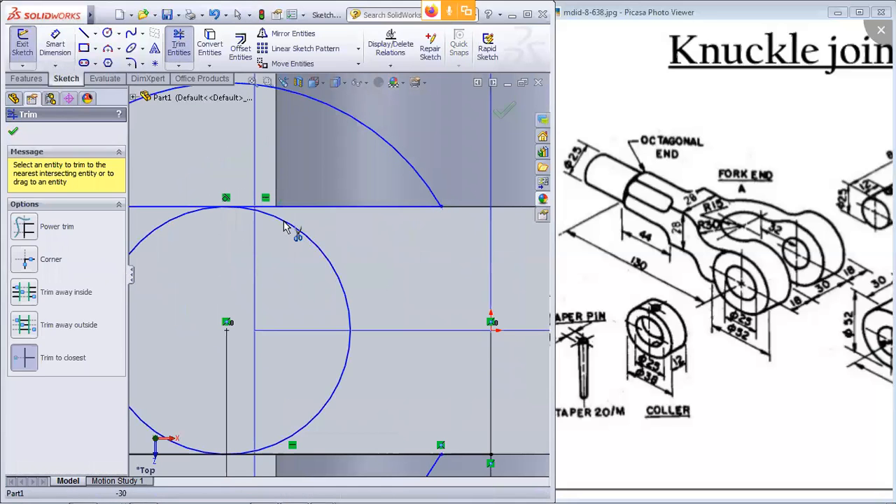
click(343, 290)
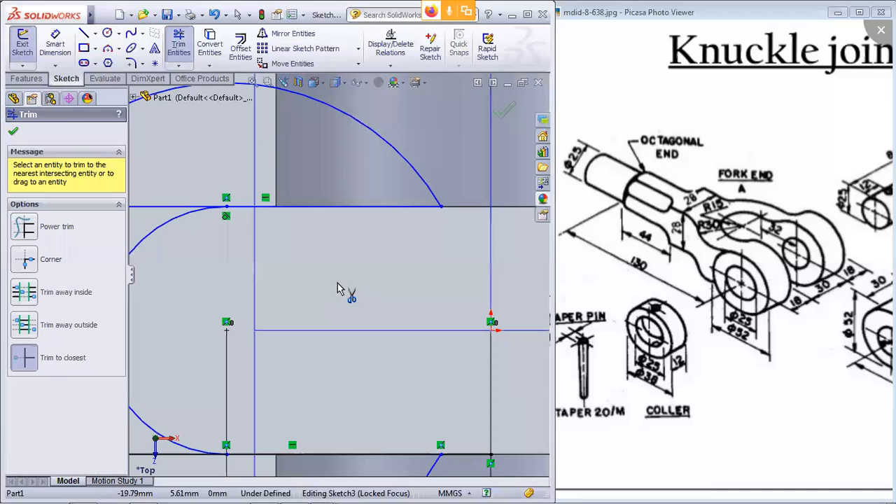
scroll(399, 394, up, 2)
scroll(337, 371, up, 1)
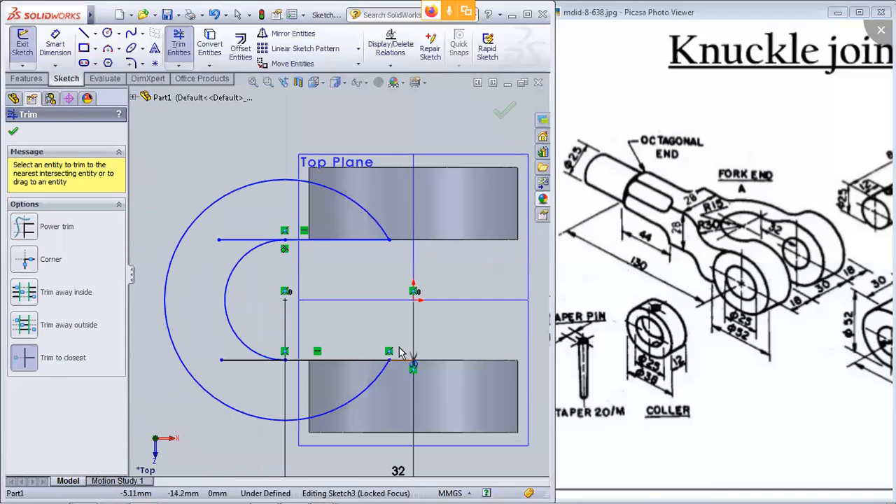
Step: Trim the lower line beyond the outer arc and both lines' overhangs behind the inner arc to close the U-shaped profile
scroll(399, 347, down, 3)
scroll(280, 308, up, 2)
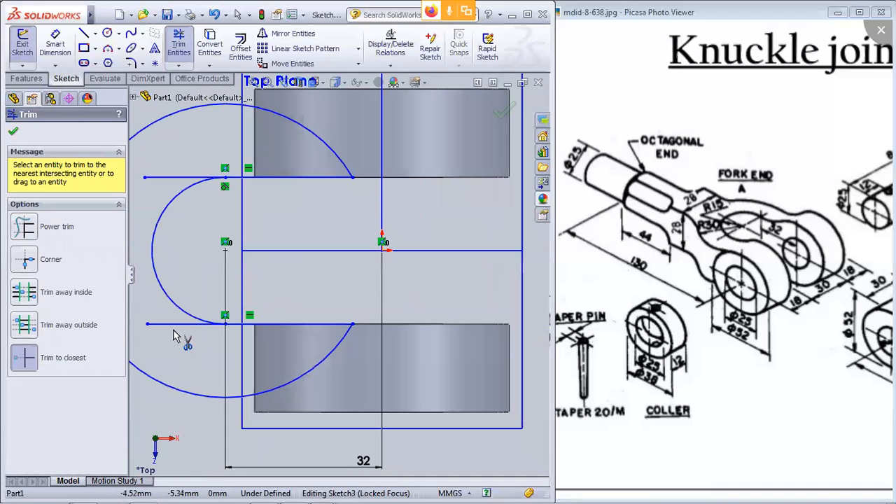
click(170, 324)
click(150, 177)
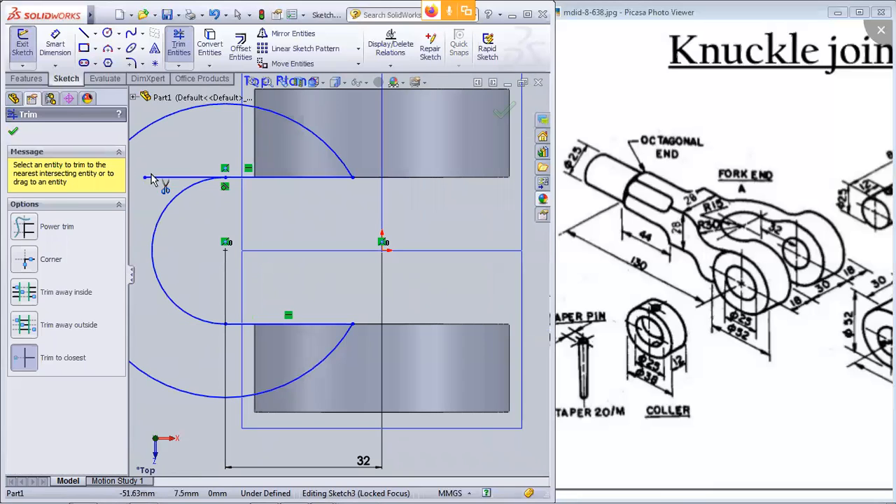
scroll(382, 242, down, 2)
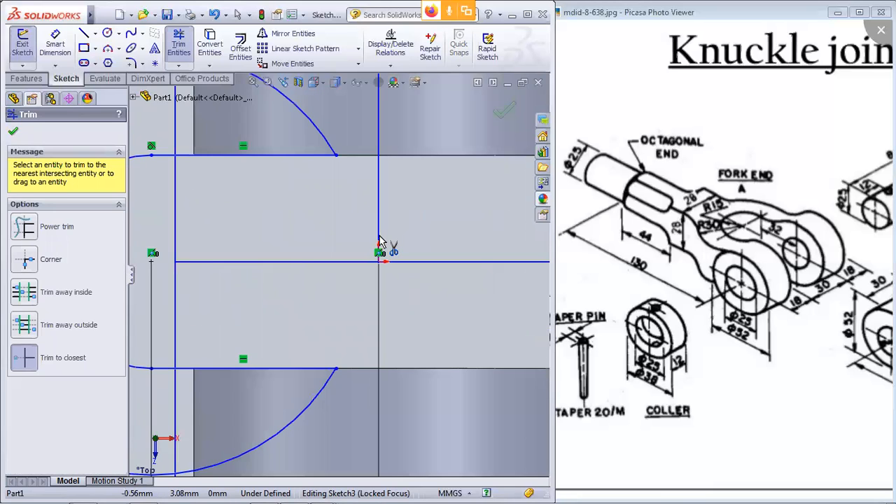
scroll(378, 242, up, 3)
click(13, 131)
mouse_move(181, 369)
middle_down()
mouse_move(182, 332)
mouse_move(236, 327)
mouse_move(171, 317)
middle_up()
mouse_move(197, 350)
middle_down()
mouse_move(226, 389)
mouse_move(205, 404)
mouse_move(209, 412)
middle_up()
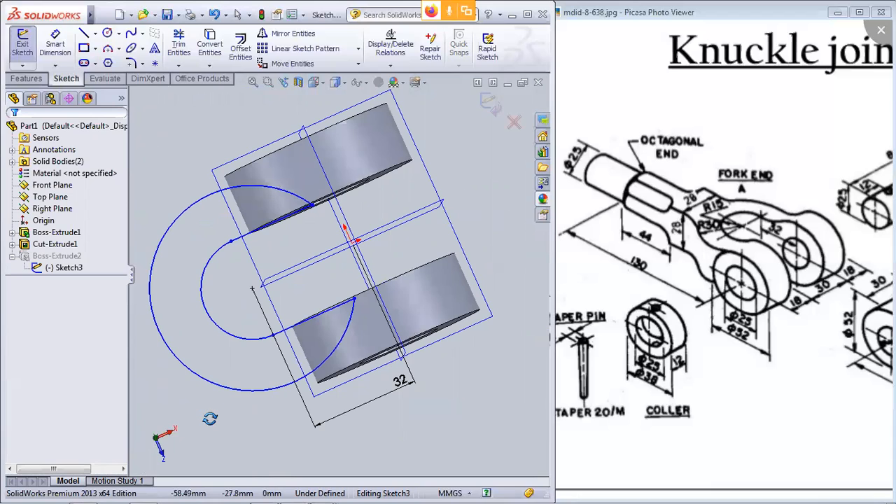
middle_drag(210, 419, 210, 406)
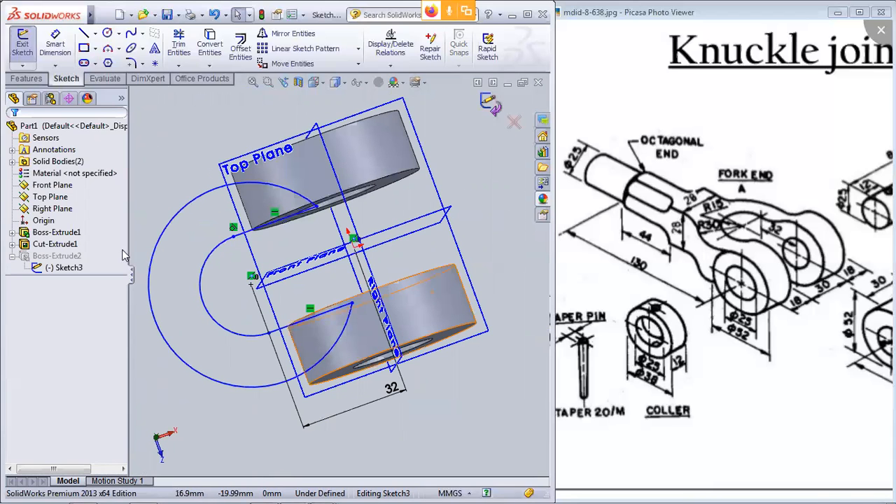
right_click(76, 269)
click(94, 254)
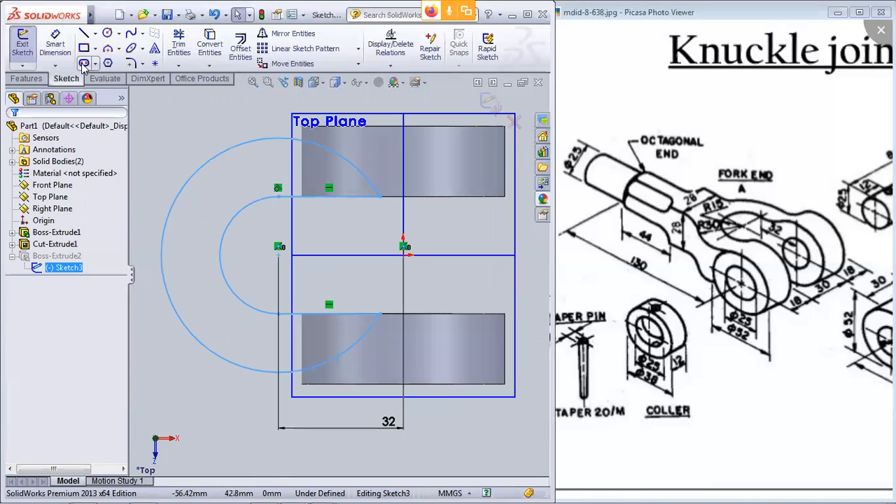
click(83, 33)
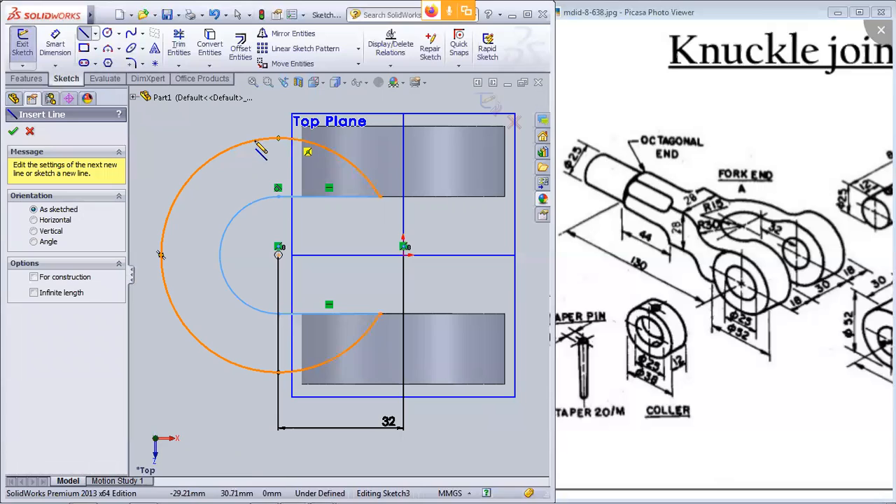
click(278, 138)
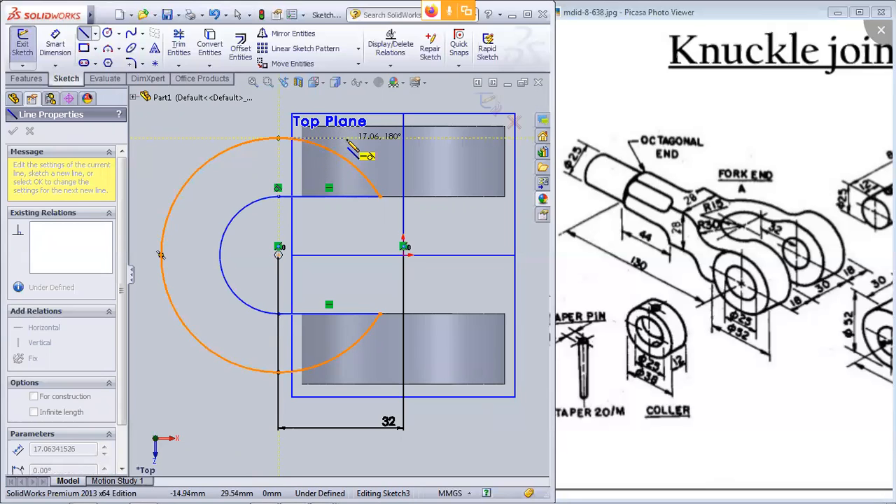
key(Escape)
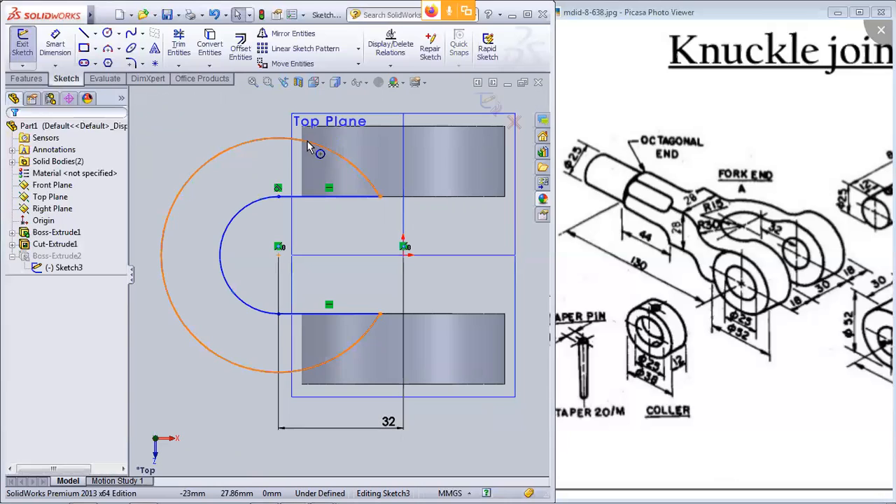
Step: Draw an 18 mm vertical line down the upper eye's edge nearest the arc centre, ending on the upper horizontal line
click(82, 38)
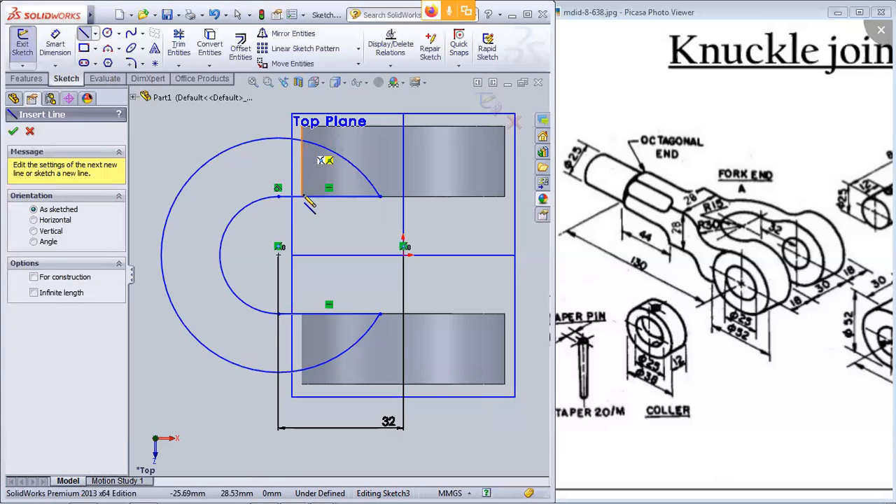
click(303, 126)
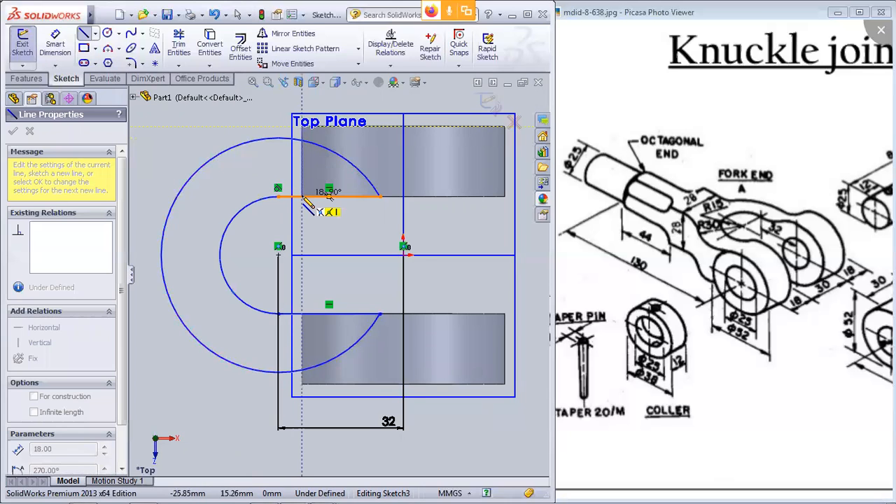
click(304, 197)
click(84, 35)
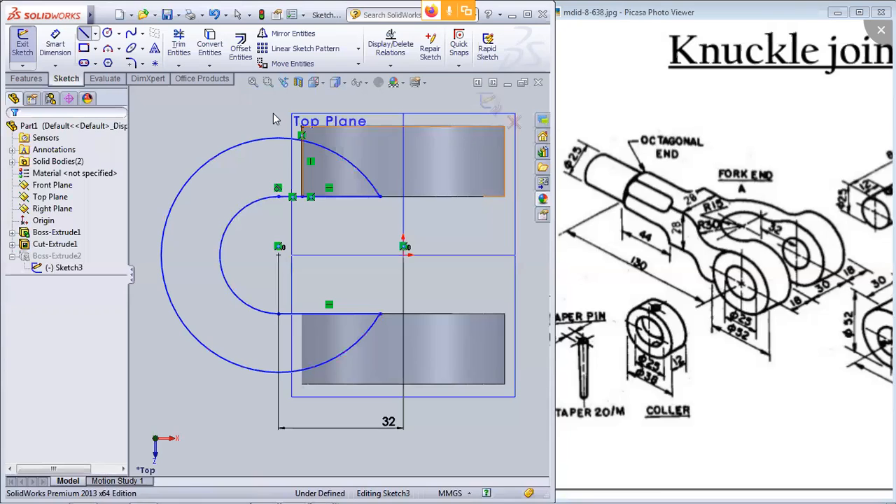
Step: Draw a horizontal line from the outer arc's intersection with the 18 mm vertical line to the vertical centre axis
click(88, 36)
scroll(306, 146, down, 2)
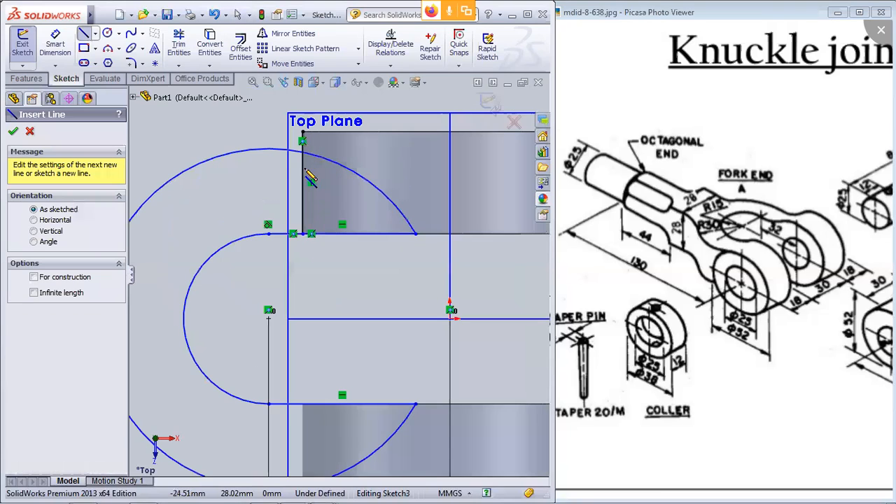
scroll(310, 179, down, 1)
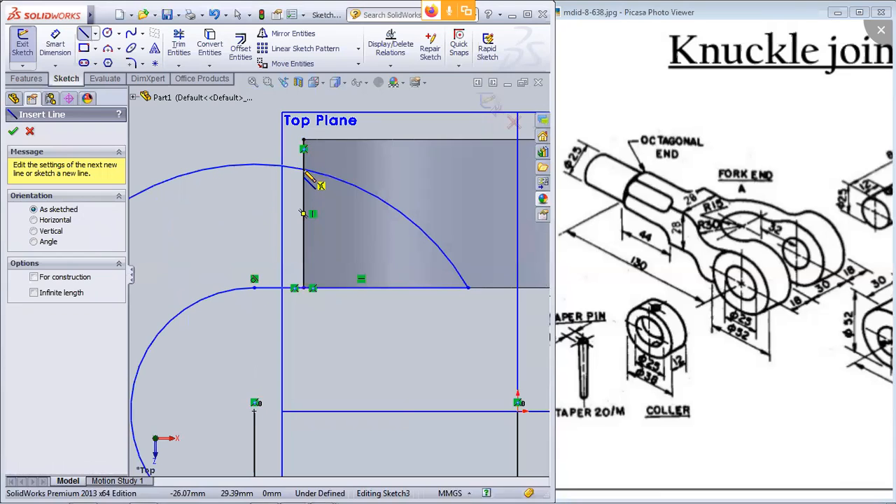
click(306, 172)
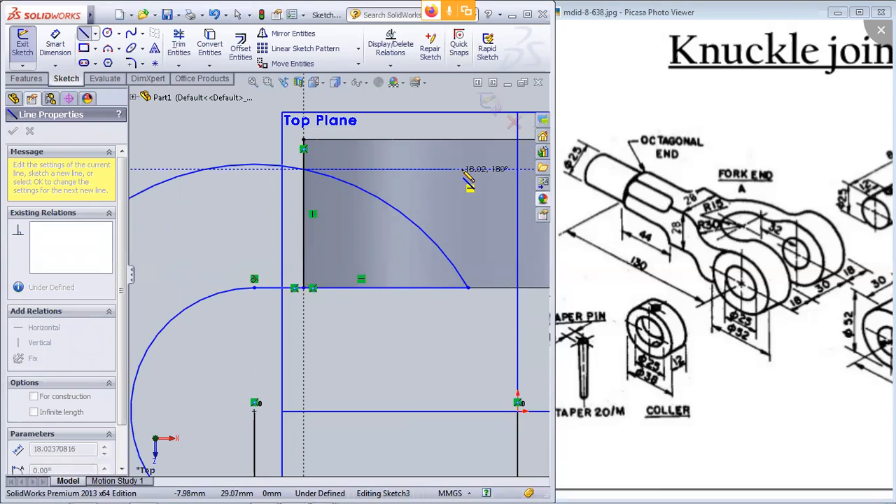
click(518, 169)
key(Escape)
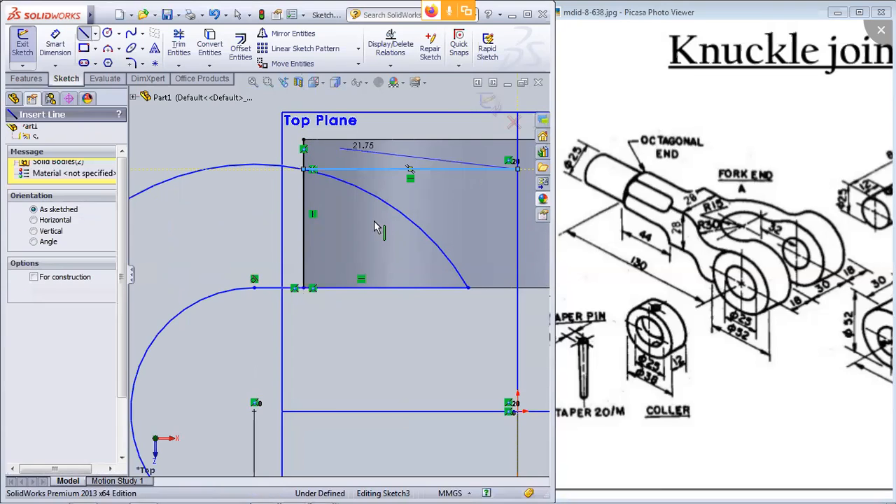
scroll(376, 220, up, 5)
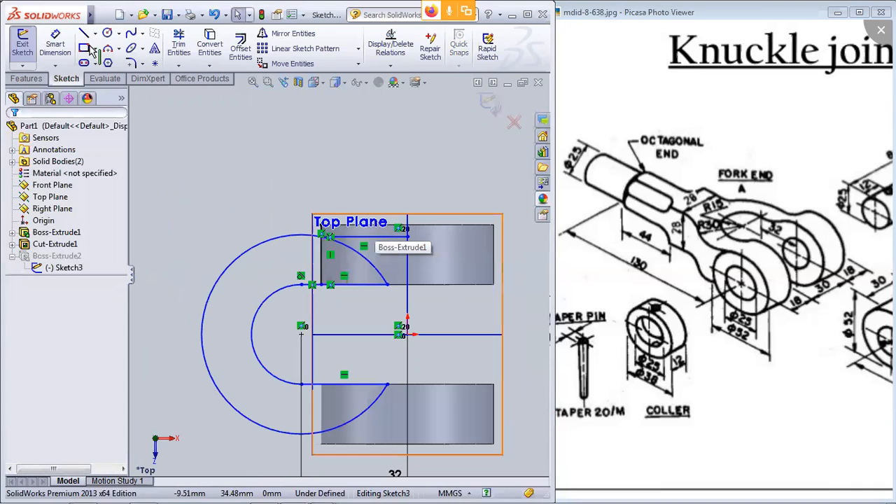
click(293, 34)
click(356, 236)
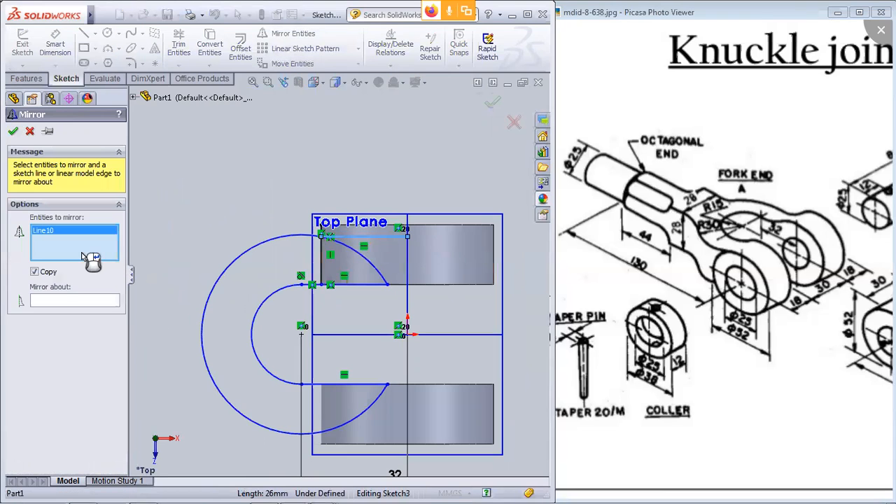
click(68, 302)
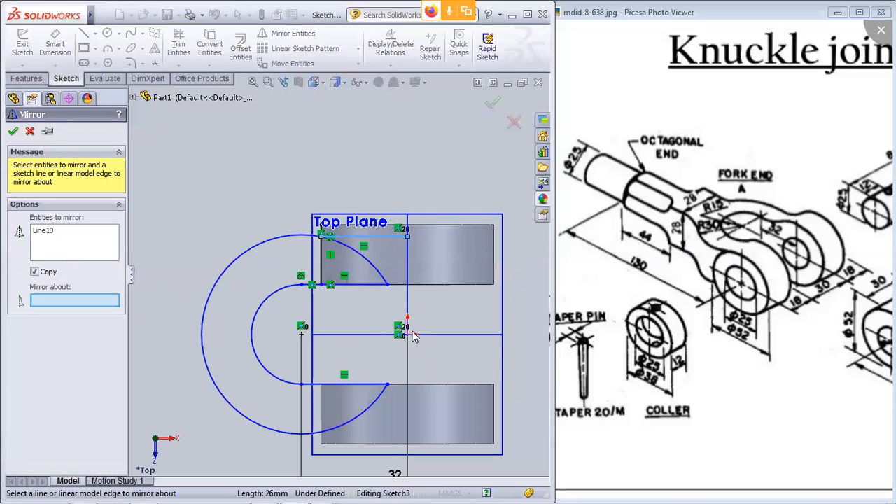
scroll(411, 336, down, 5)
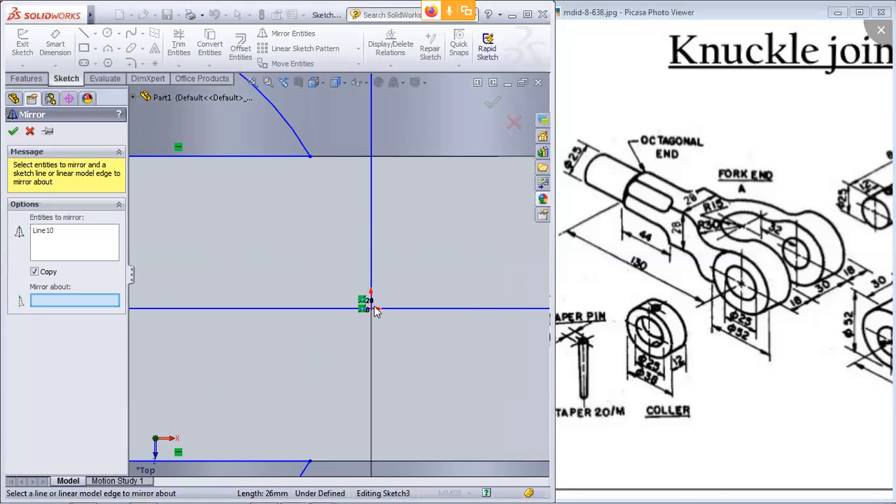
scroll(374, 308, up, 2)
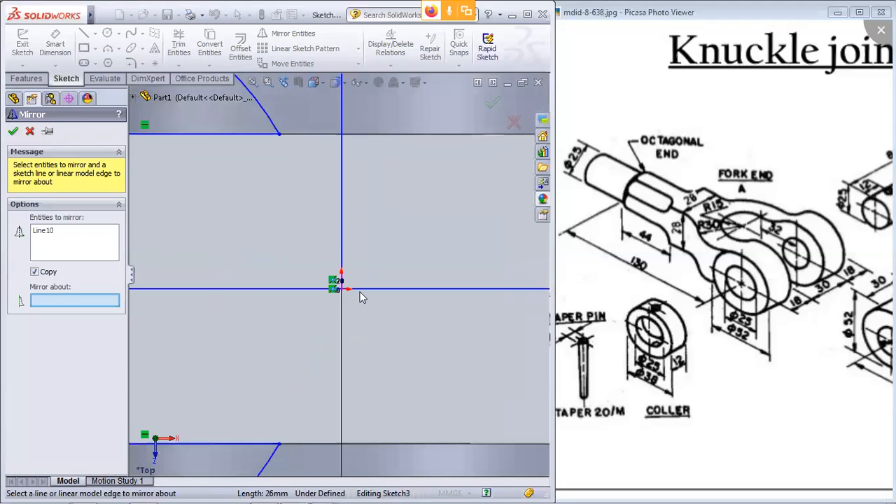
scroll(281, 297, up, 2)
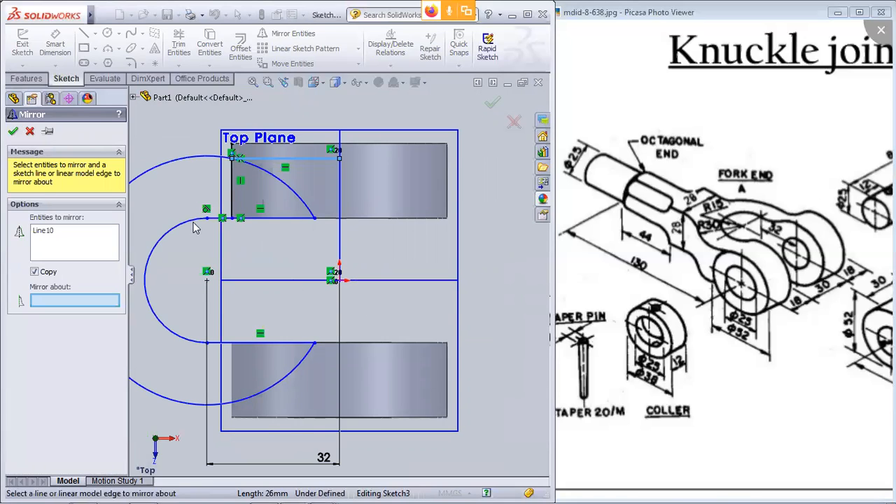
key(Escape)
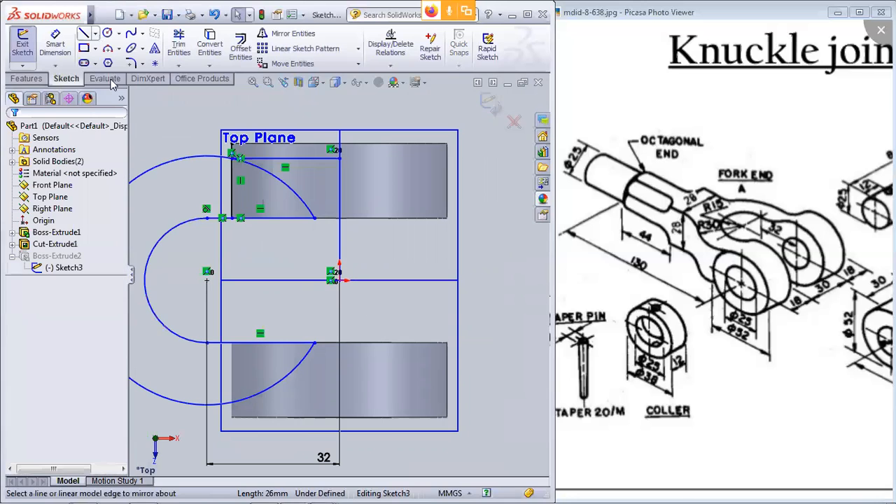
Step: Draw a horizontal centerline about 68 mm long through the origin, from the Top Plane's edge nearest the arcs to beyond its opposite edge
click(108, 63)
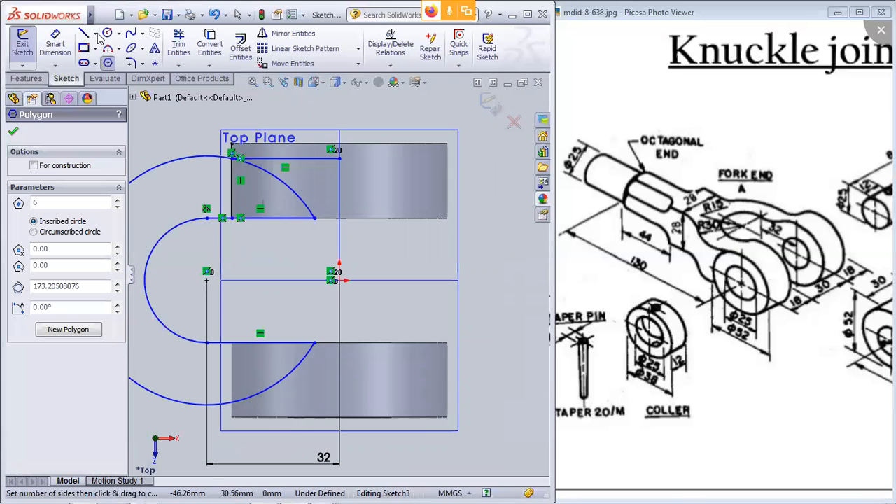
click(96, 35)
click(105, 64)
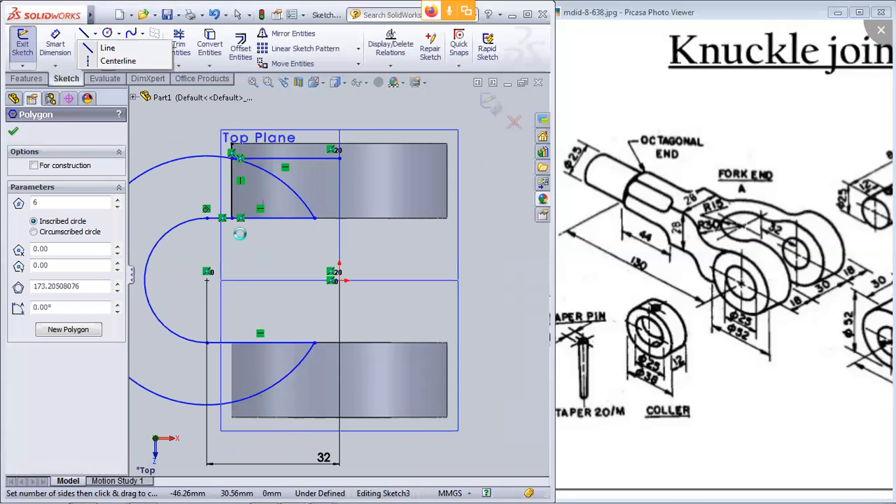
click(223, 280)
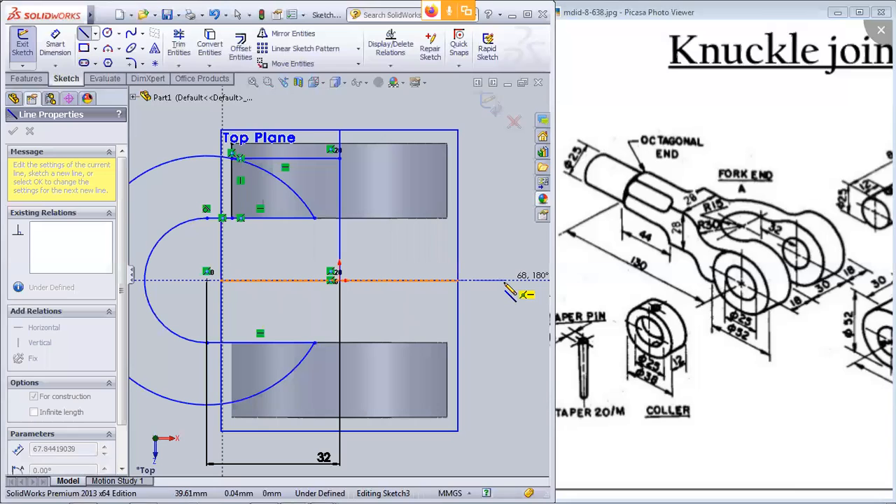
click(505, 281)
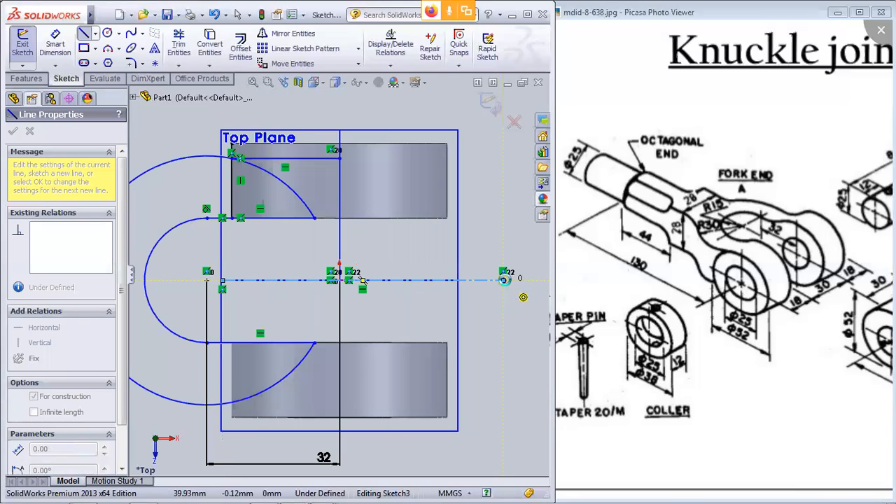
key(Escape)
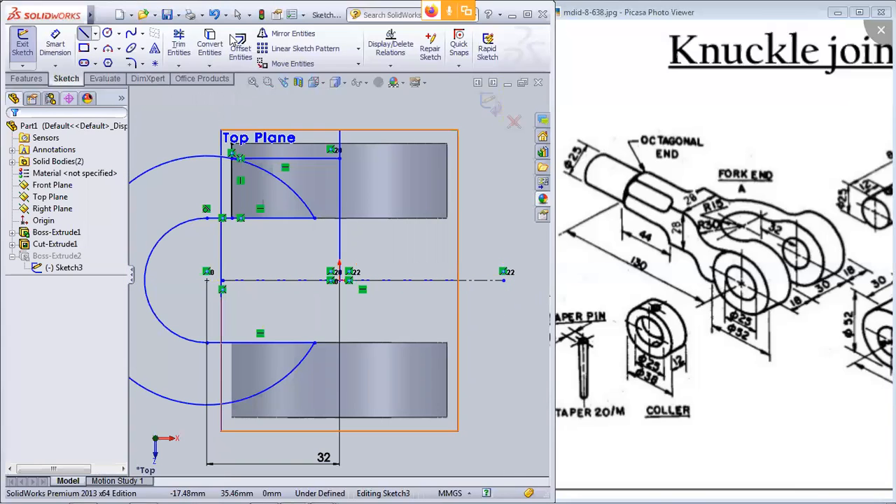
Step: Mirror the short horizontal line in the upper eye about the horizontal centerline into the lower eye
click(271, 36)
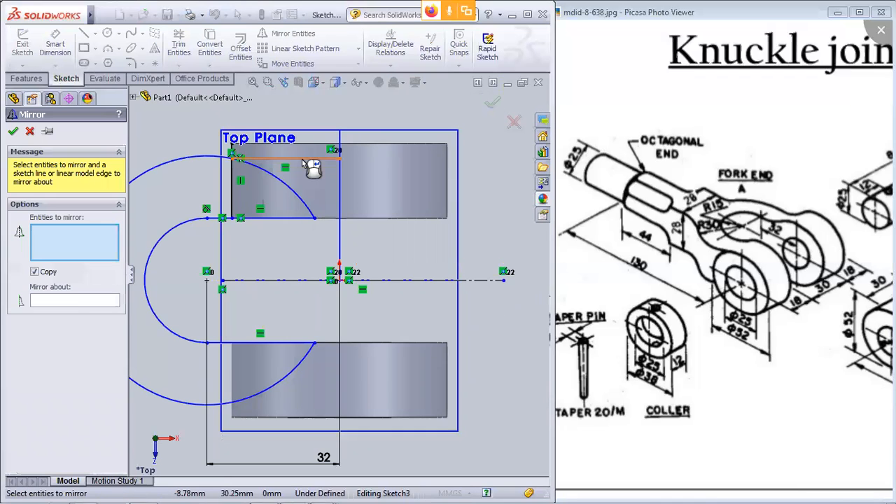
click(189, 220)
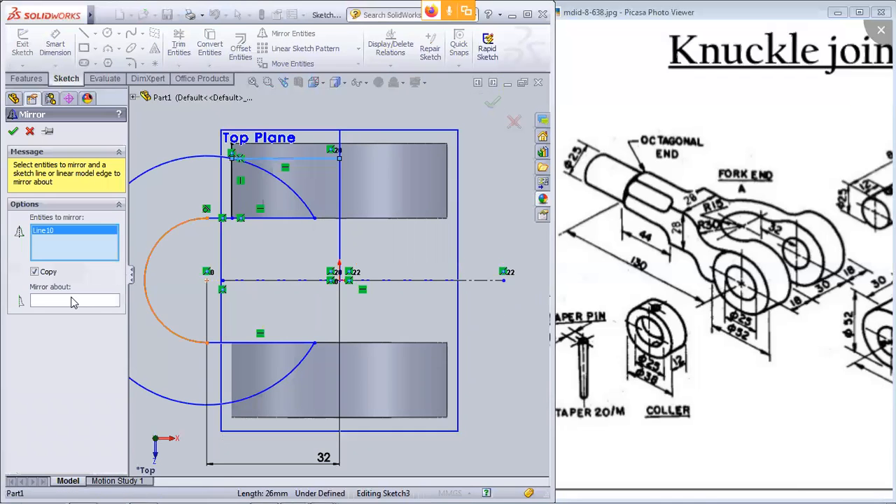
click(254, 281)
click(13, 132)
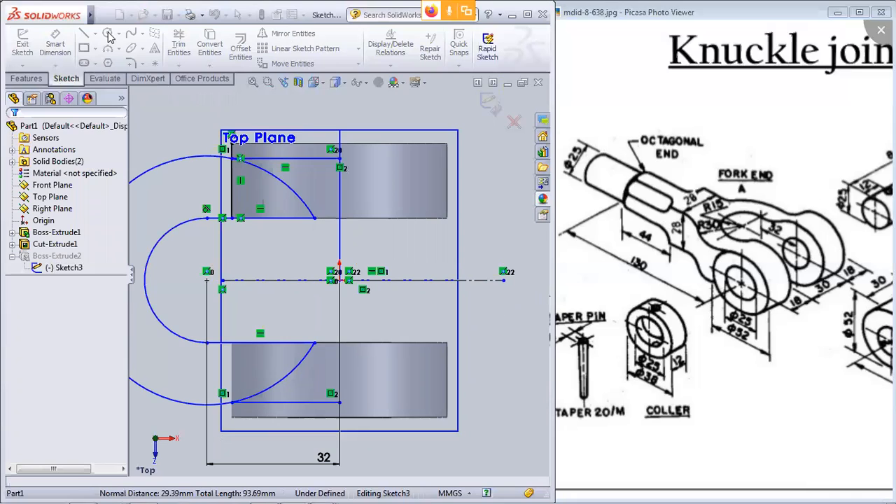
Step: Draw a vertical line about 28 mm long upward from the outer arc's end on the upper eye's inner edge
click(85, 36)
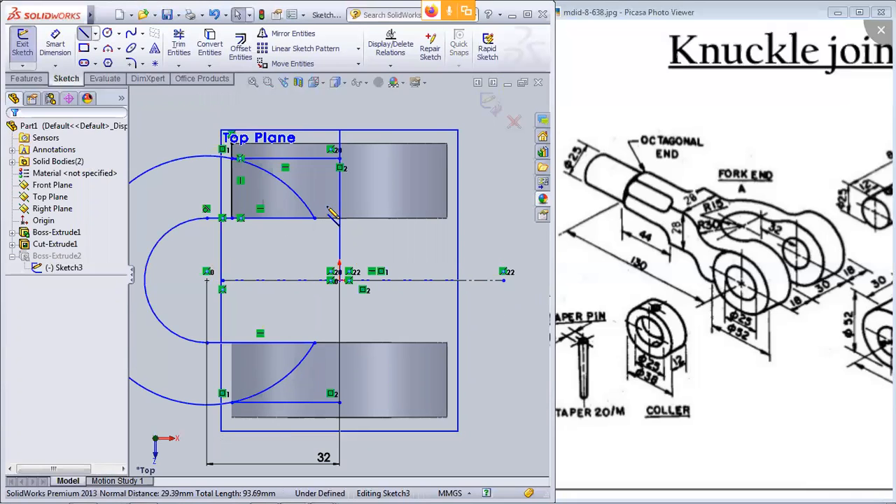
click(315, 218)
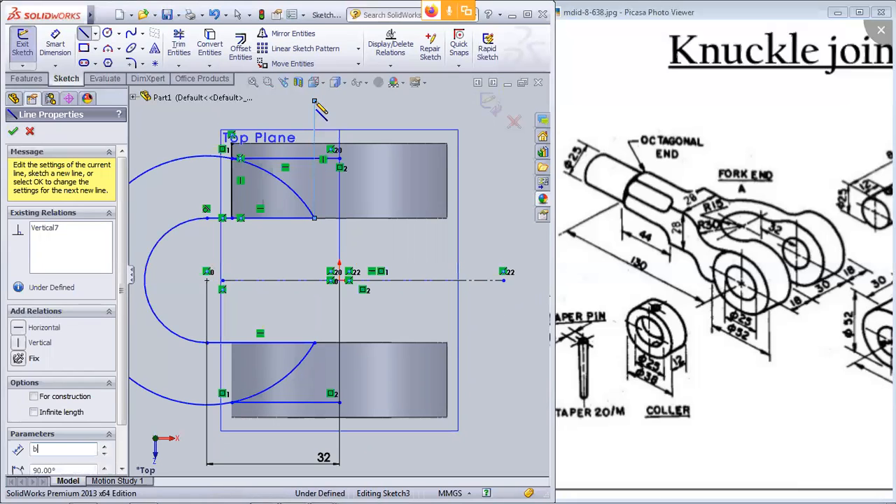
click(314, 105)
key(Escape)
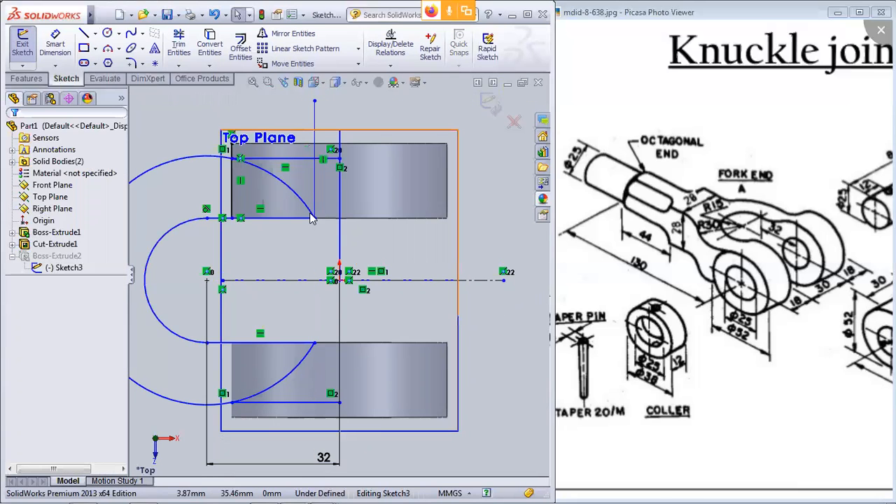
Step: Mirror the new vertical line about the horizontal centerline to the lower eye
click(284, 36)
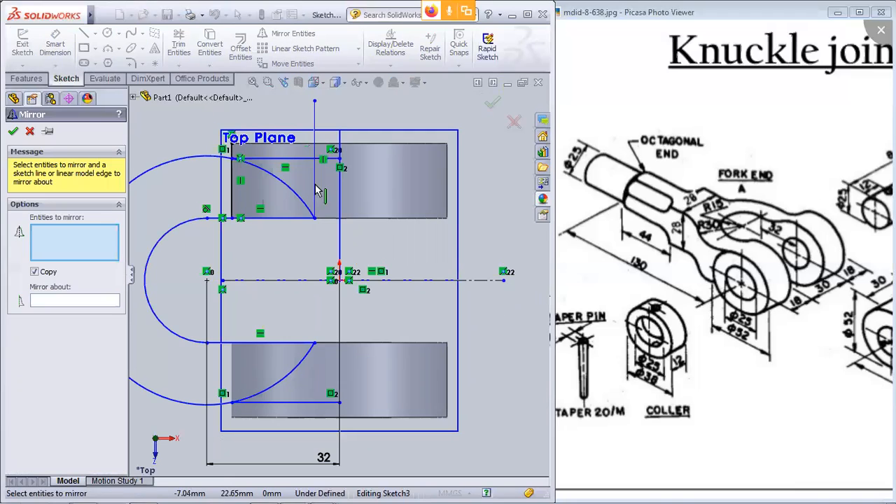
click(315, 191)
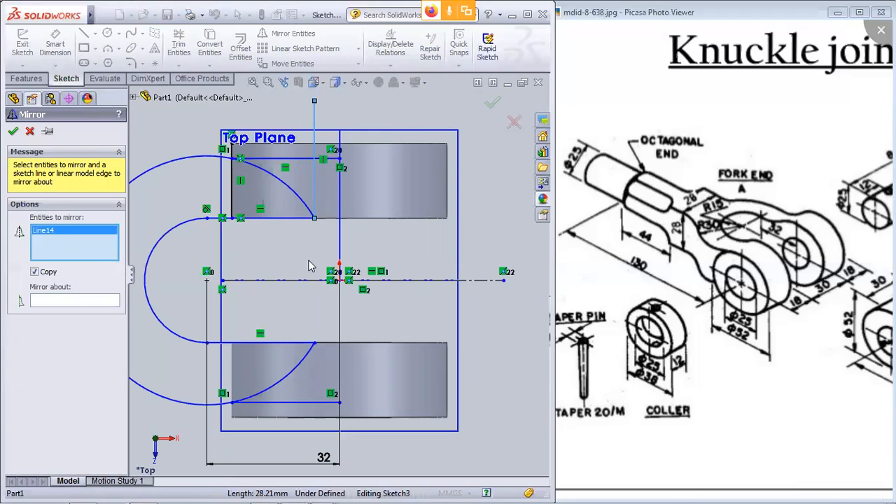
click(292, 281)
click(13, 133)
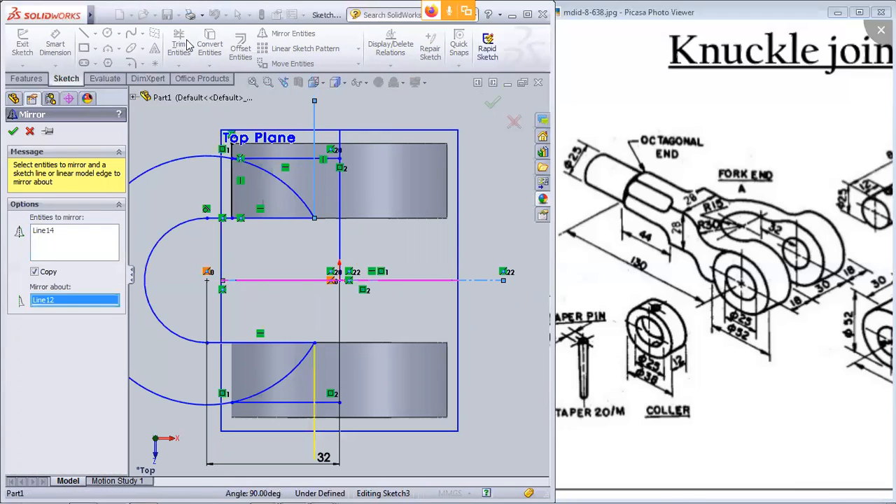
Step: Trim the outer arc inside both eyes and the overhangs of the vertical and horizontal lines, leaving a square end on each fork arm
click(173, 46)
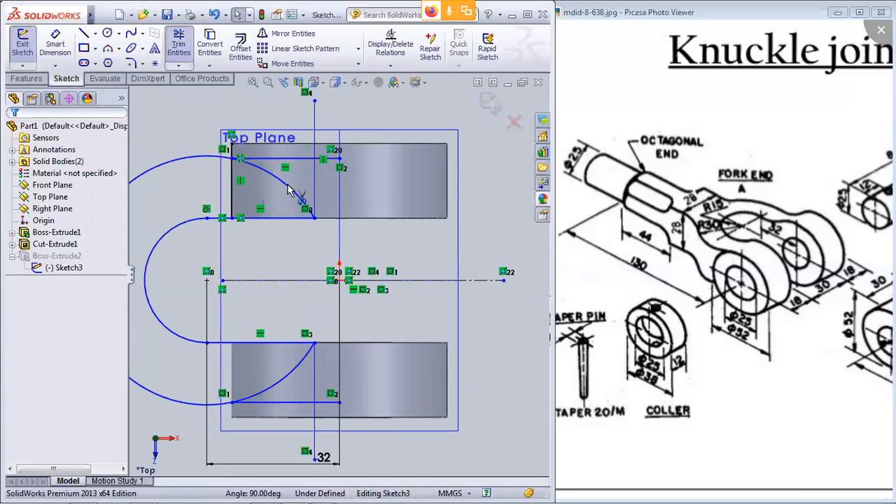
click(315, 137)
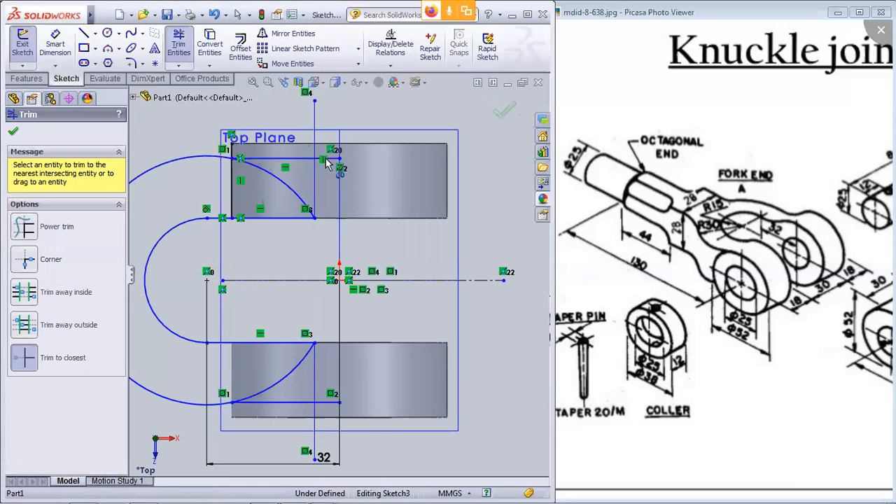
click(287, 186)
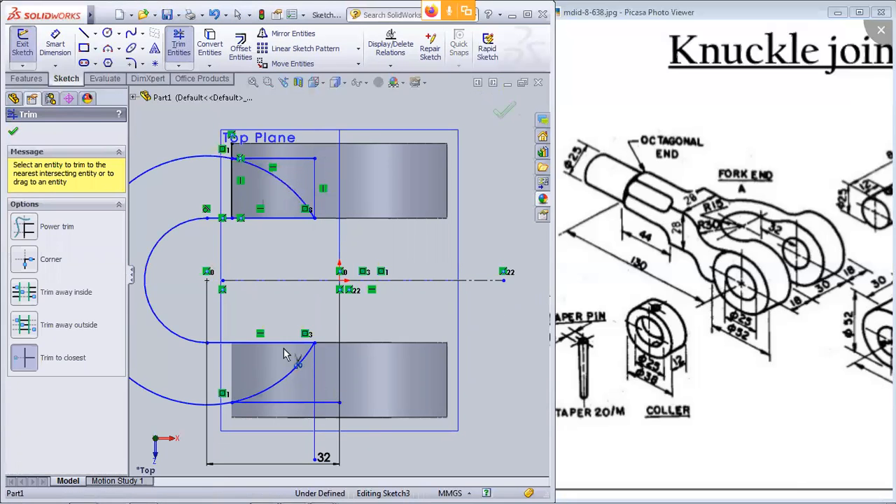
click(321, 403)
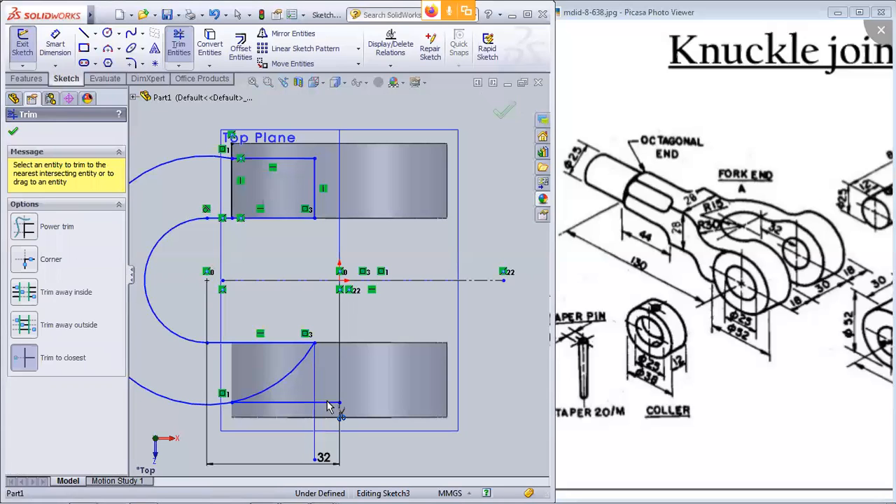
click(281, 383)
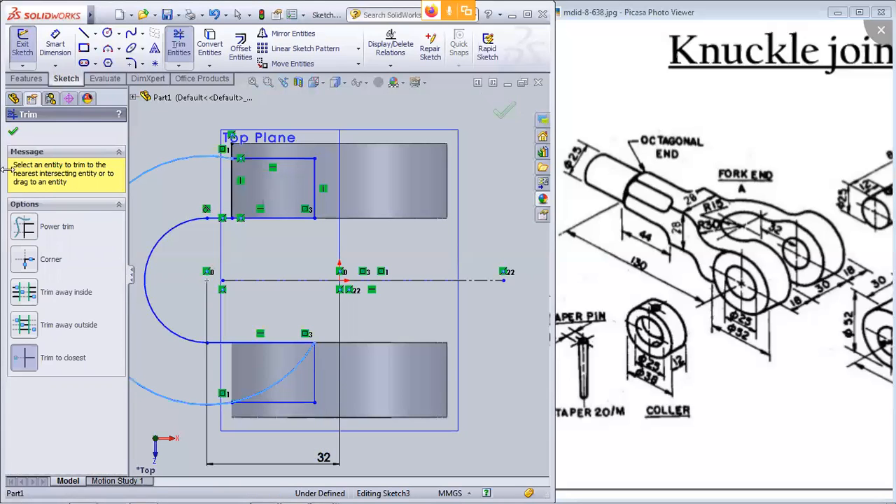
click(14, 132)
Step: Try to exit the sketch, check it for boss-extrude usage and look for gaps with Repair Sketch
scroll(508, 282, up, 3)
middle_drag(482, 284, 488, 203)
middle_drag(496, 107, 495, 111)
click(494, 108)
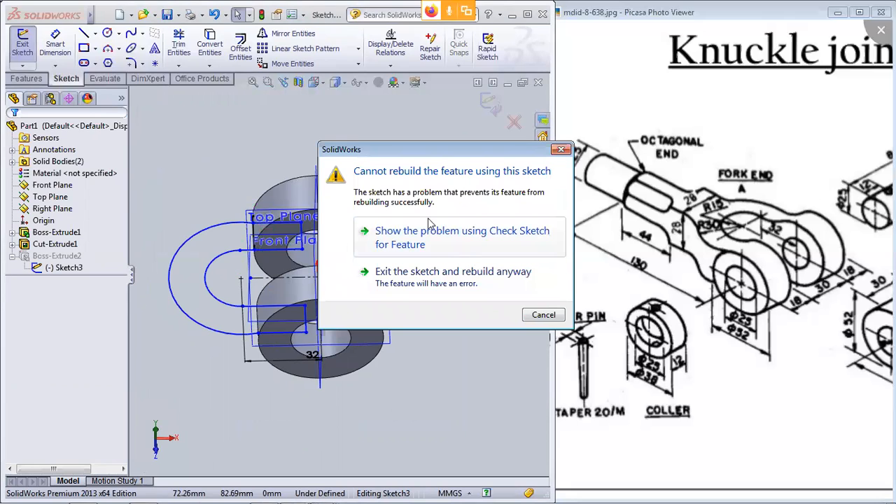
click(432, 241)
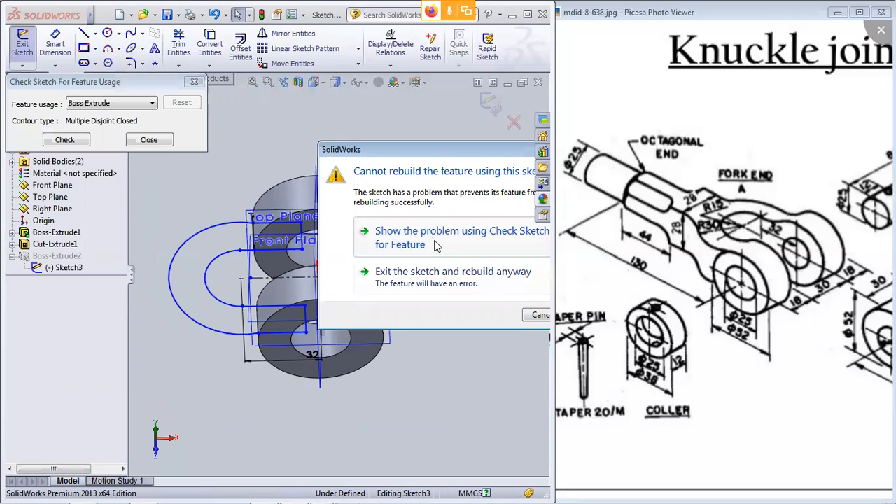
click(486, 262)
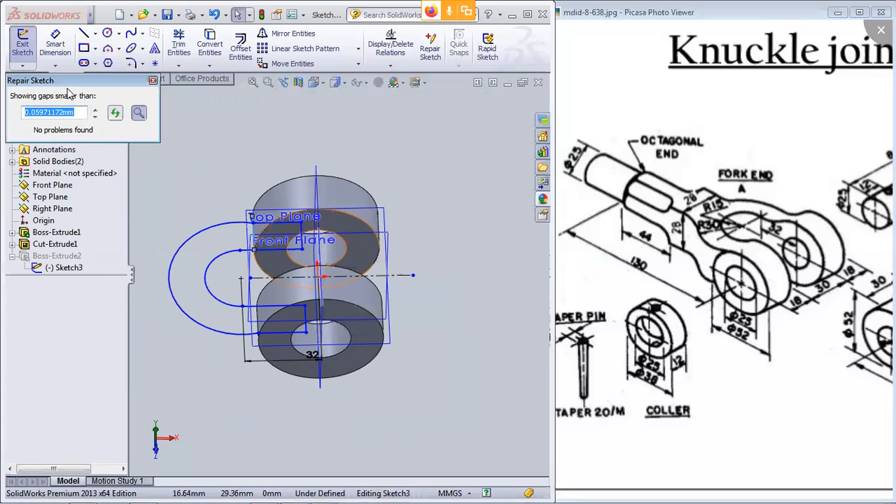
drag(143, 80, 240, 135)
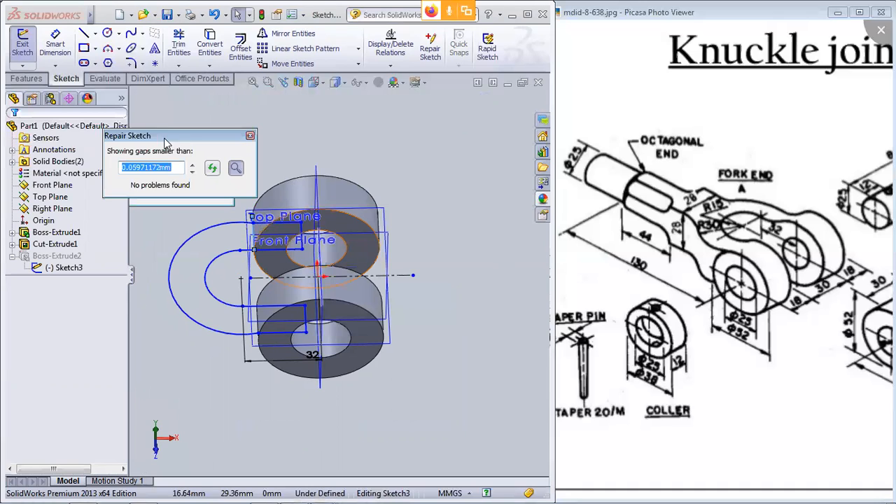
click(250, 137)
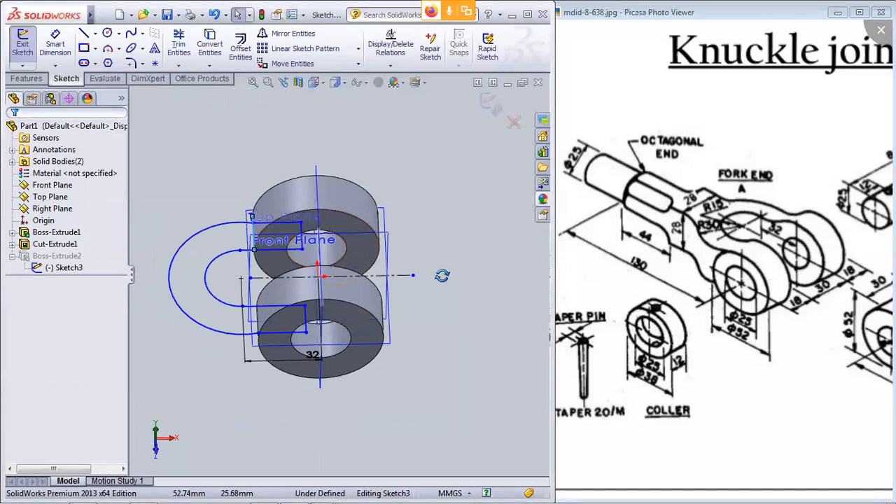
Step: Try again to exit the fork sketch and repeat the feature check and Repair Sketch gap search
key(ctrl+8)
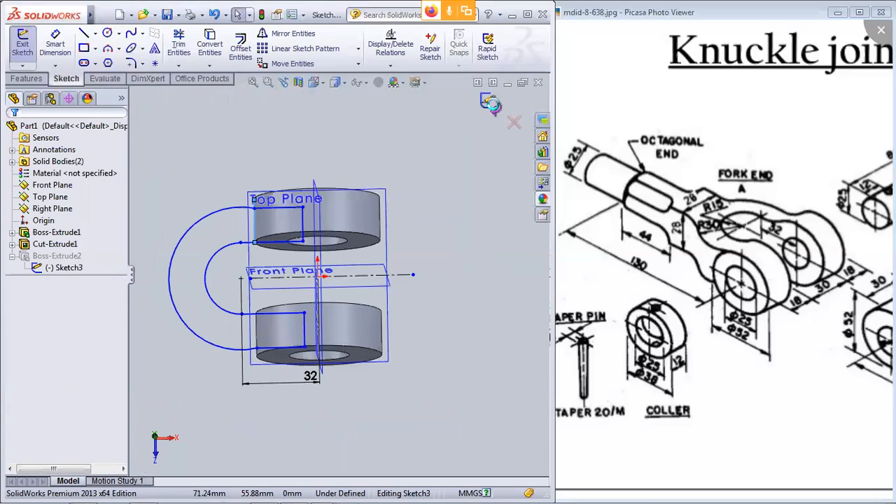
click(491, 103)
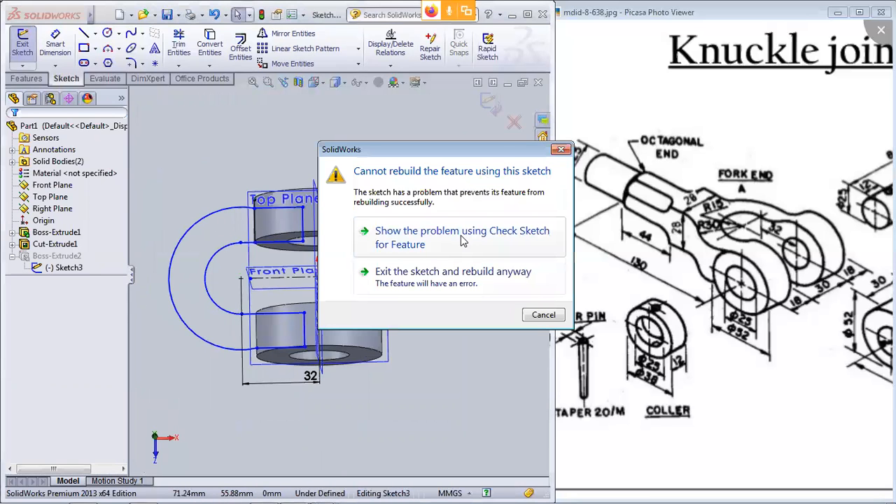
click(462, 241)
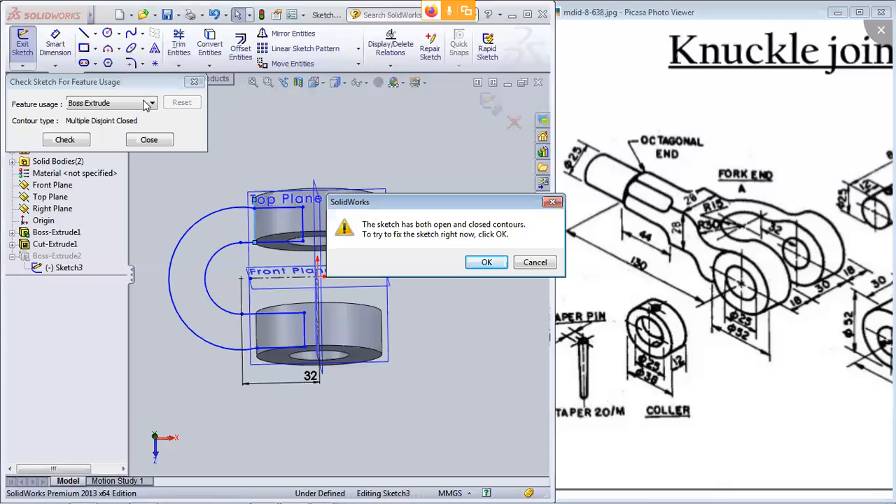
click(485, 261)
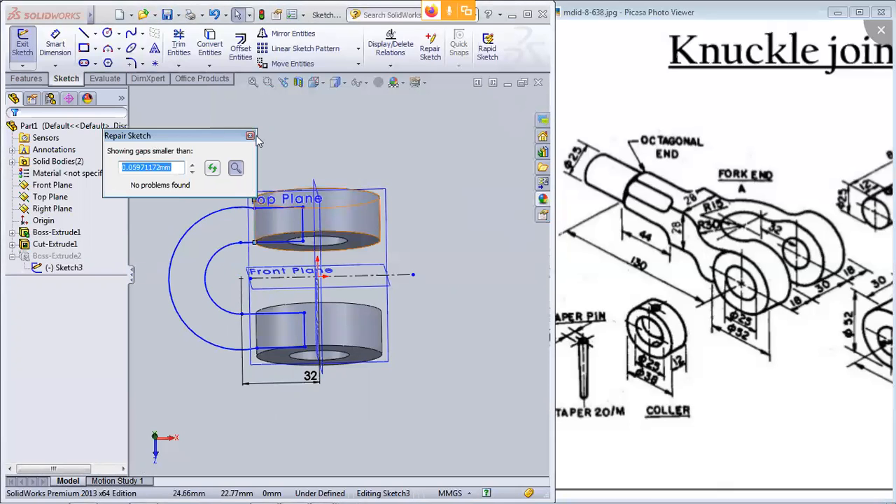
Step: Delete the stray vertical line on the outer edge of the upper eye and exit the sketch to rebuild the fork extrusion
drag(153, 136, 278, 134)
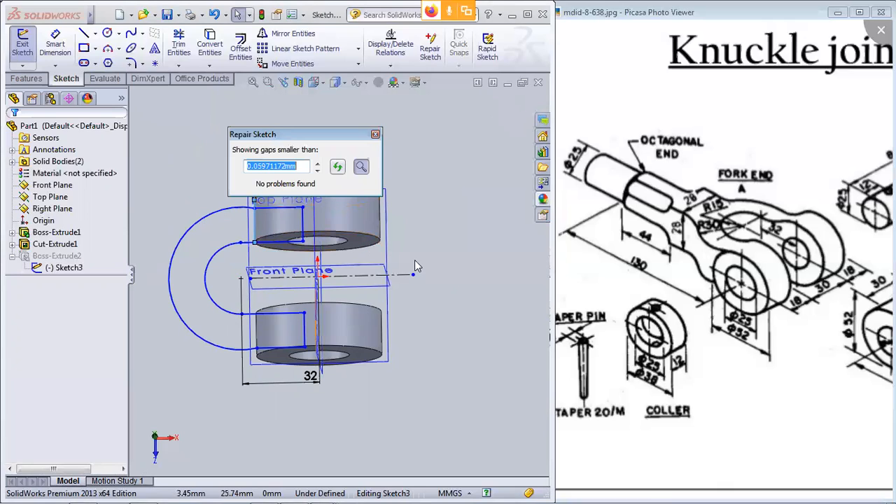
click(375, 135)
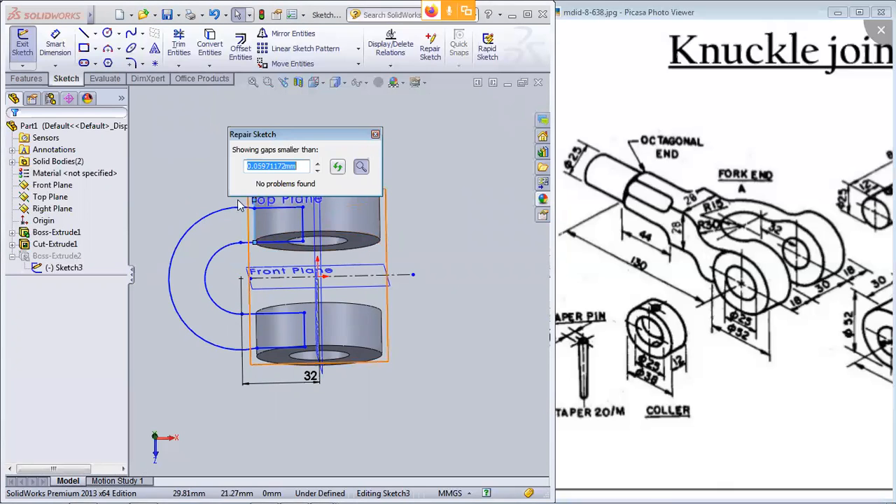
scroll(277, 212, down, 5)
middle_drag(274, 238, 199, 178)
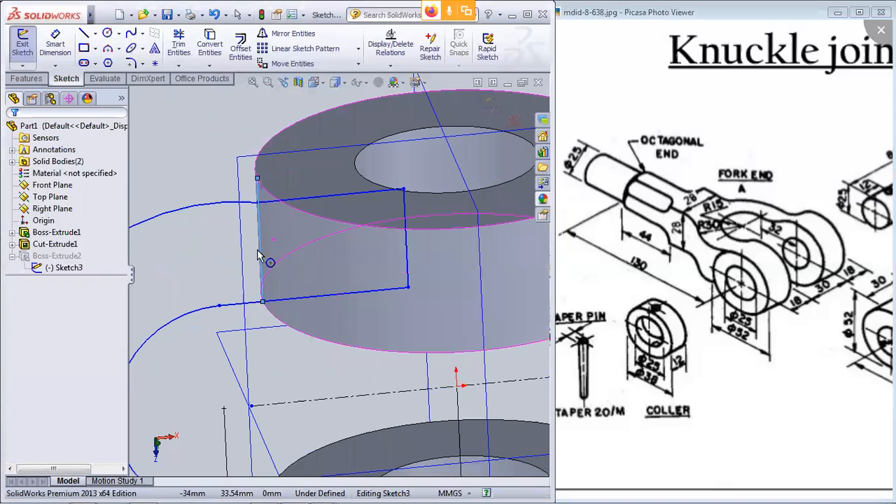
scroll(257, 249, up, 3)
scroll(378, 280, up, 2)
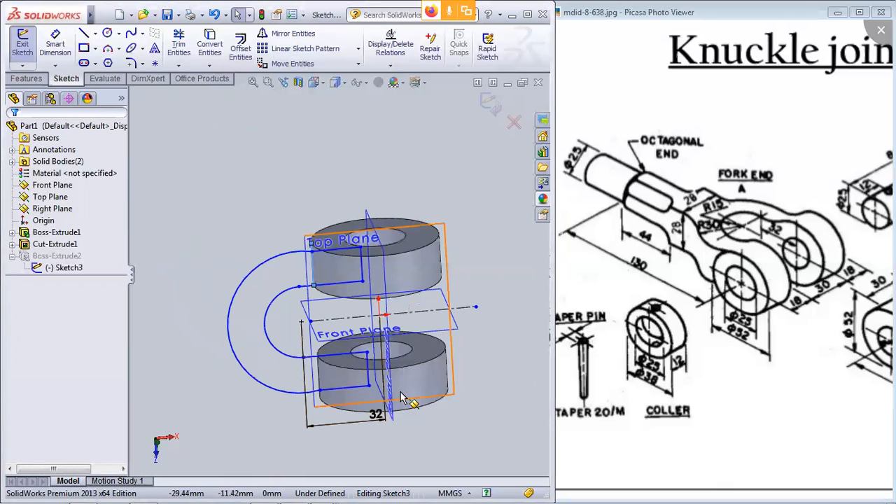
scroll(270, 255, down, 2)
scroll(223, 185, down, 2)
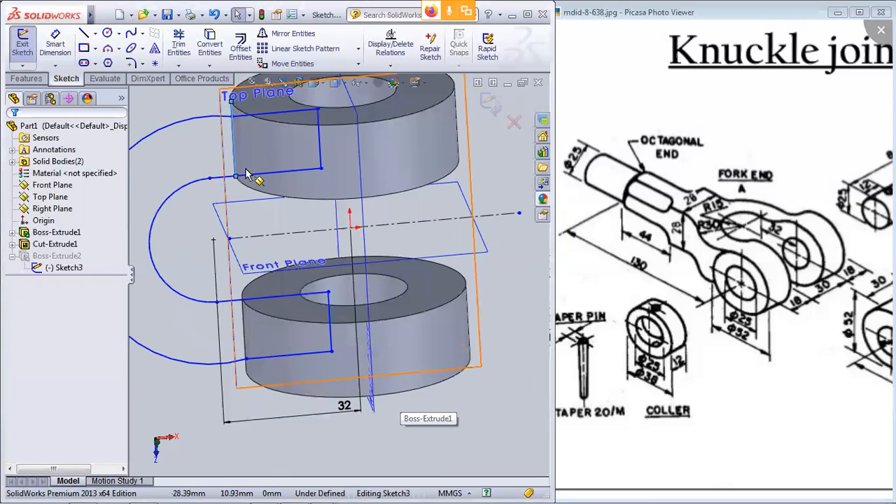
scroll(254, 172, down, 2)
scroll(302, 177, up, 2)
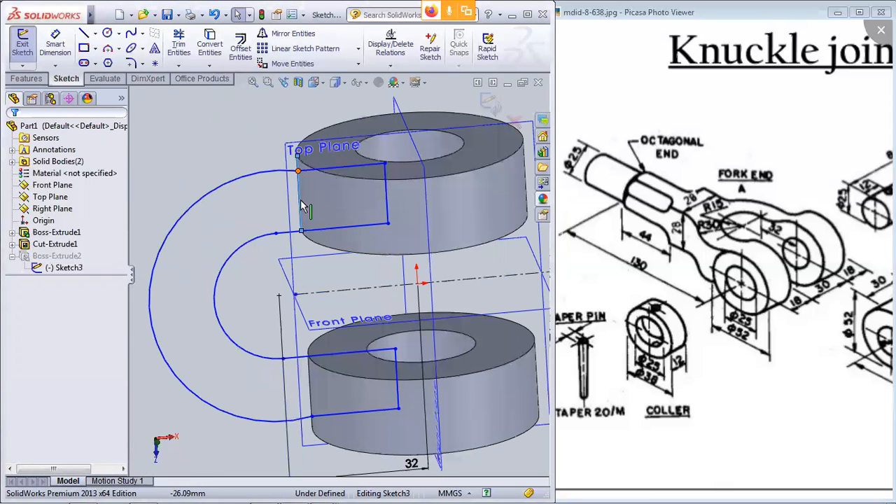
click(298, 203)
key(Escape)
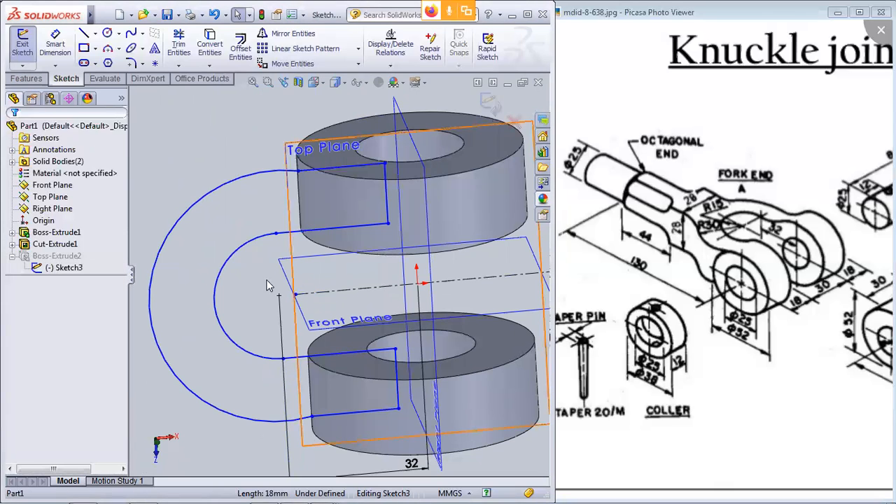
scroll(266, 285, up, 2)
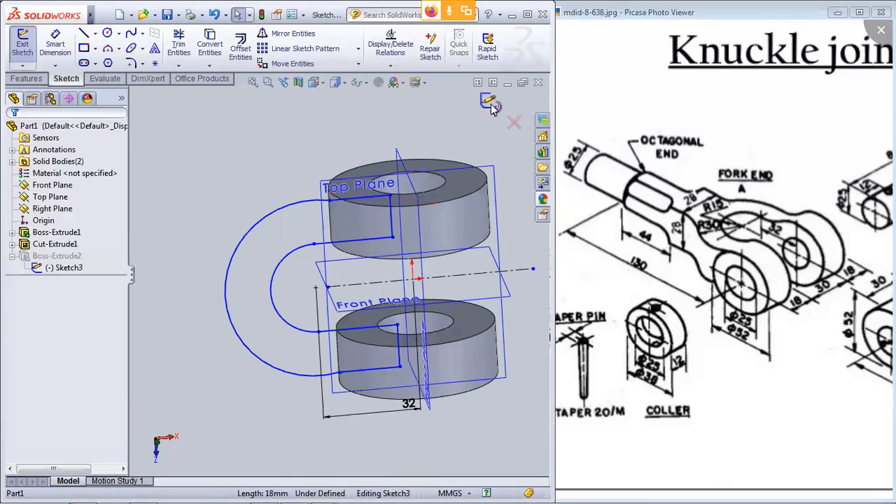
click(492, 106)
Step: Examine the extruded fork from all sides, checking how both arms join the eyes
mouse_move(230, 204)
middle_down()
mouse_move(205, 47)
mouse_move(243, 51)
mouse_move(256, 92)
mouse_move(213, 34)
middle_up()
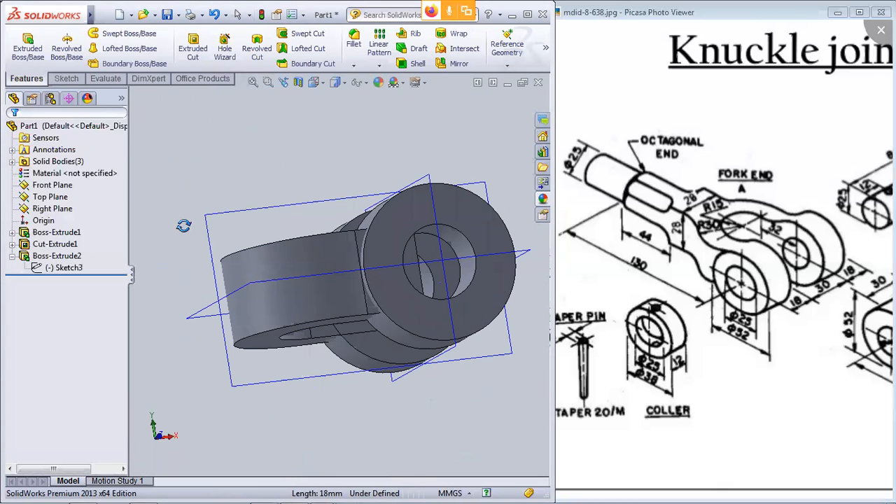
middle_drag(180, 222, 192, 121)
middle_drag(265, 55, 404, 276)
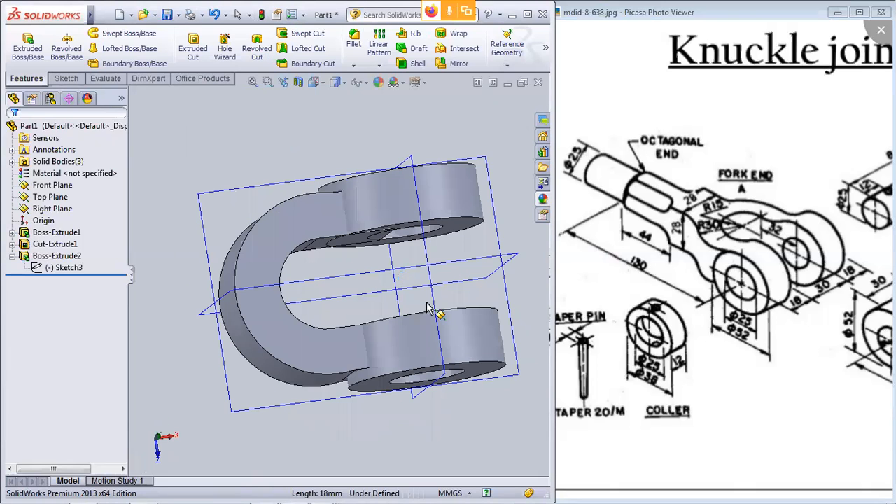
middle_drag(430, 310, 374, 279)
scroll(370, 277, down, 1)
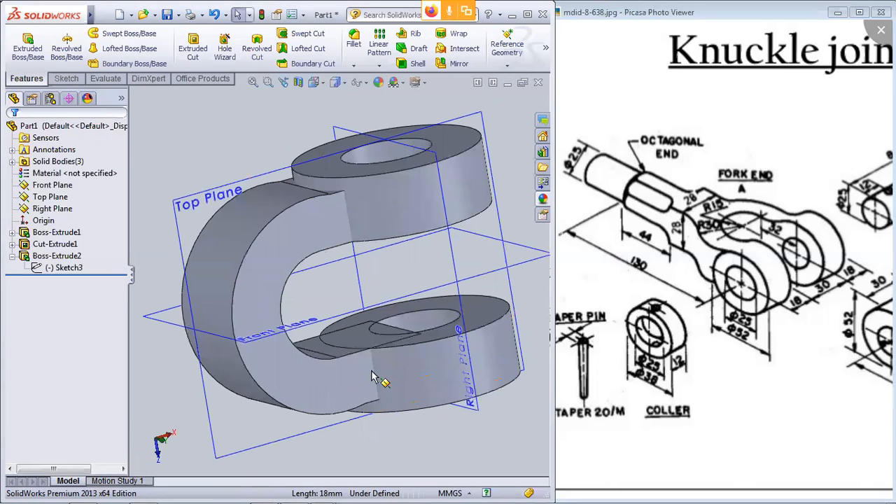
scroll(392, 367, up, 3)
middle_drag(322, 337, 273, 299)
middle_drag(229, 222, 191, 333)
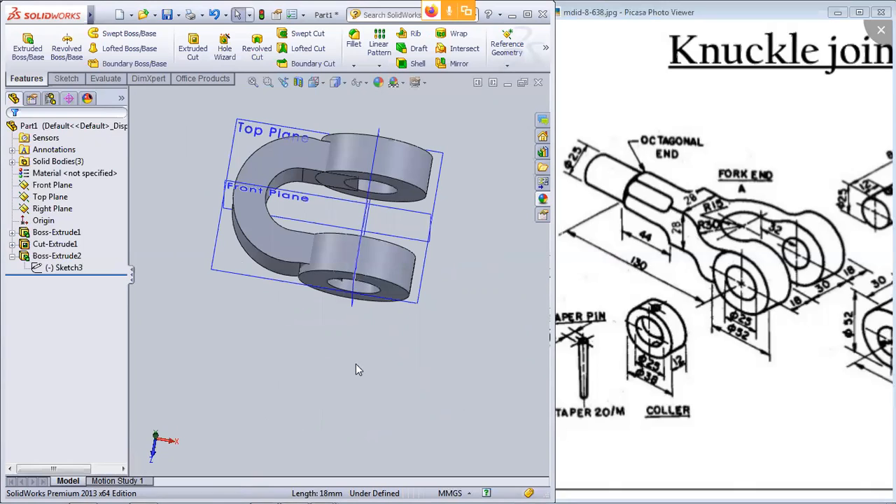
middle_drag(356, 364, 161, 265)
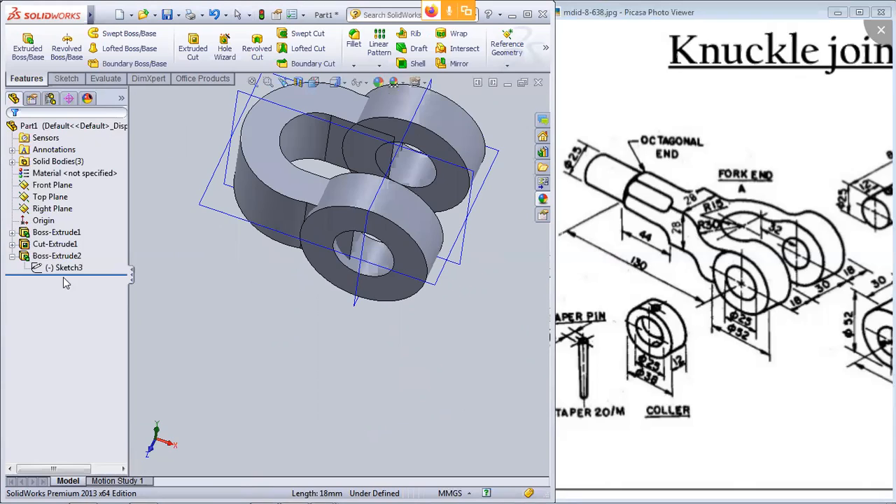
click(64, 267)
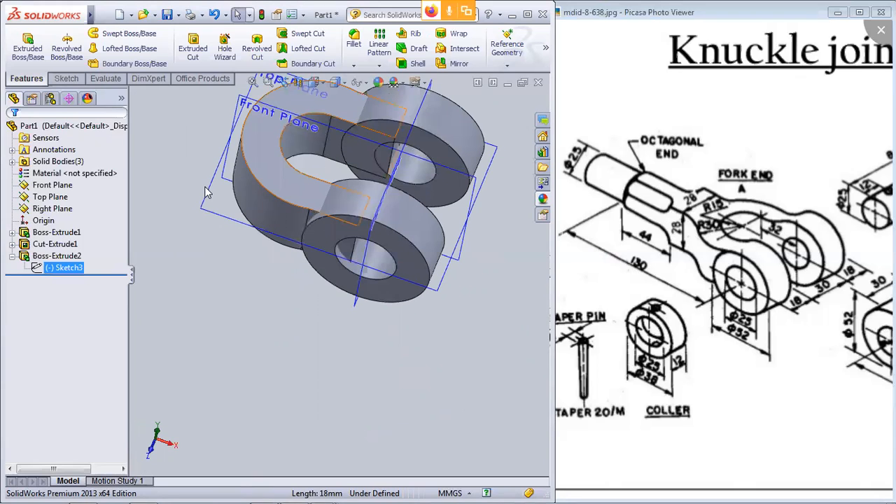
click(309, 341)
mouse_move(308, 340)
middle_down()
mouse_move(286, 324)
mouse_move(317, 314)
mouse_move(318, 257)
mouse_move(348, 299)
mouse_move(330, 278)
mouse_move(310, 413)
mouse_move(258, 147)
mouse_move(228, 203)
mouse_move(328, 263)
mouse_move(416, 237)
mouse_move(400, 124)
middle_up()
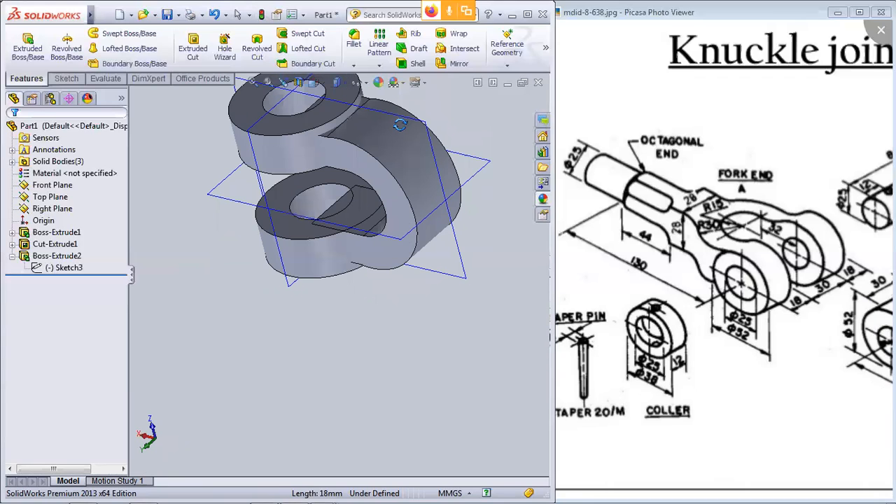
middle_drag(363, 147, 308, 200)
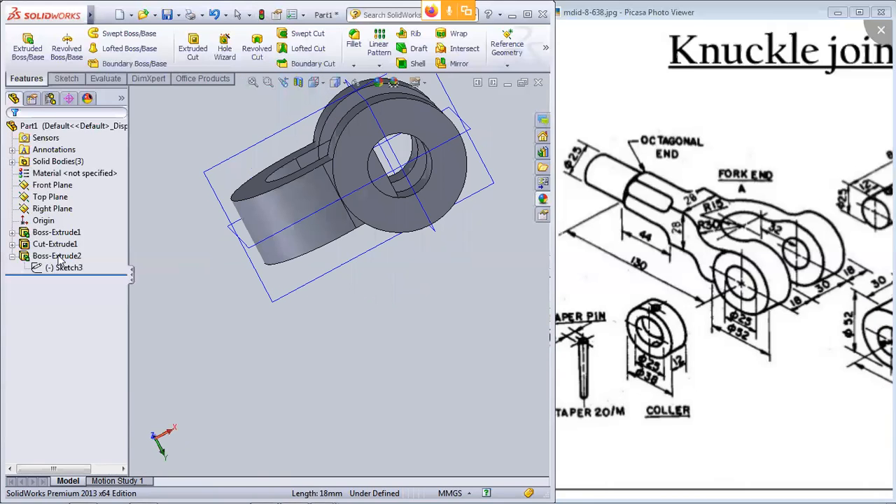
Step: Reopen the fork extrusion's sketch and draw a vertical line about 59 mm long beyond the closed end of the fork's outer arc
click(69, 269)
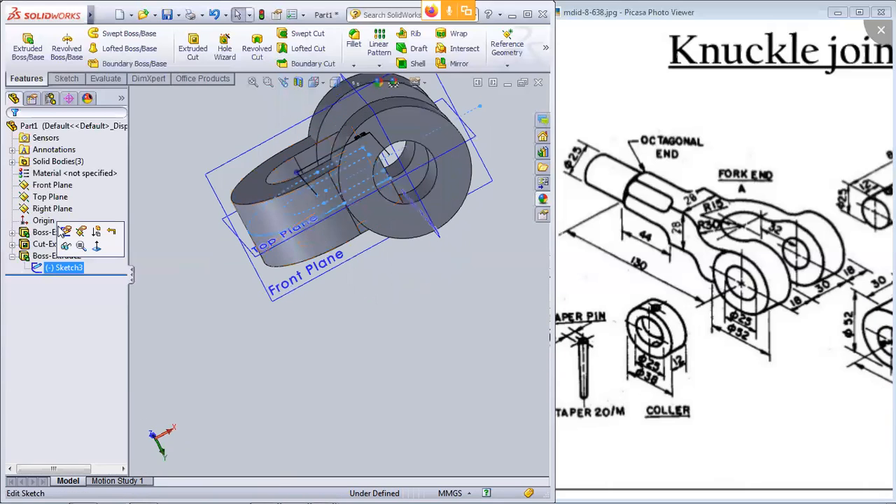
click(66, 255)
right_click(65, 269)
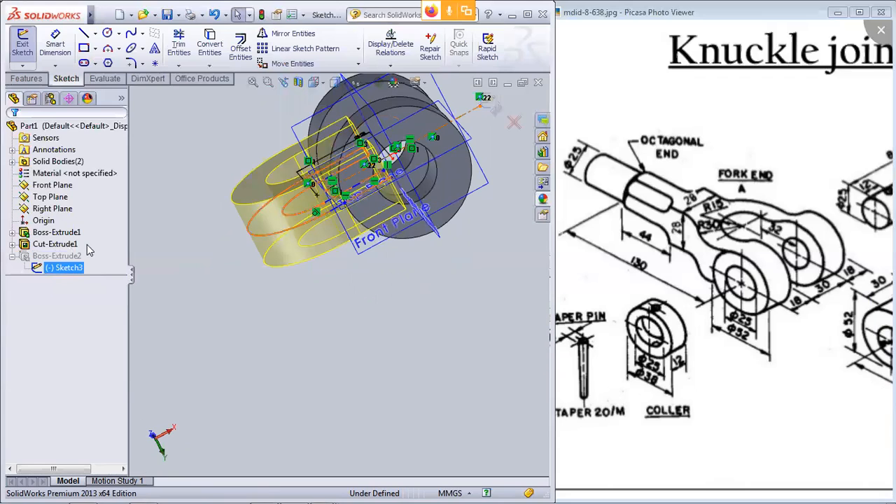
click(89, 249)
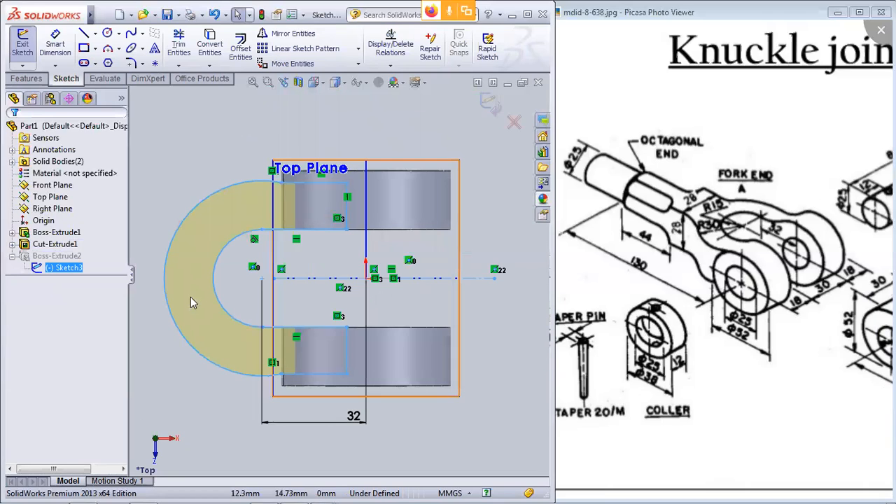
scroll(155, 281, up, 1)
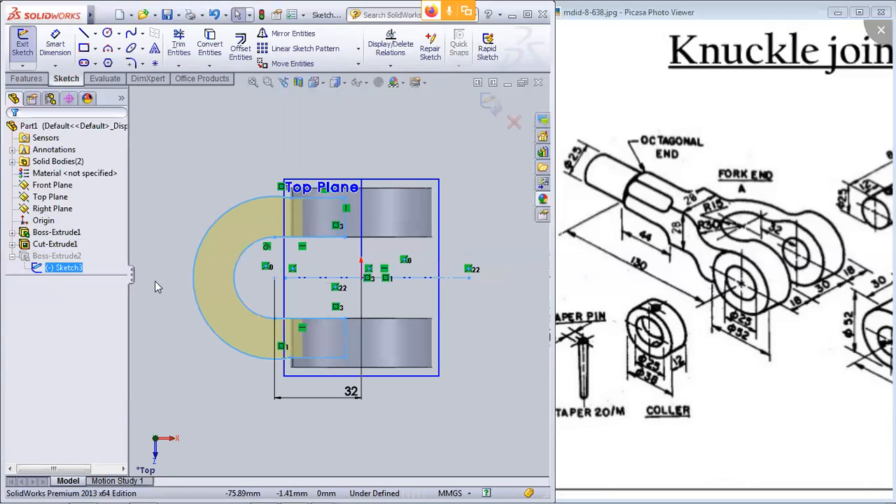
click(83, 33)
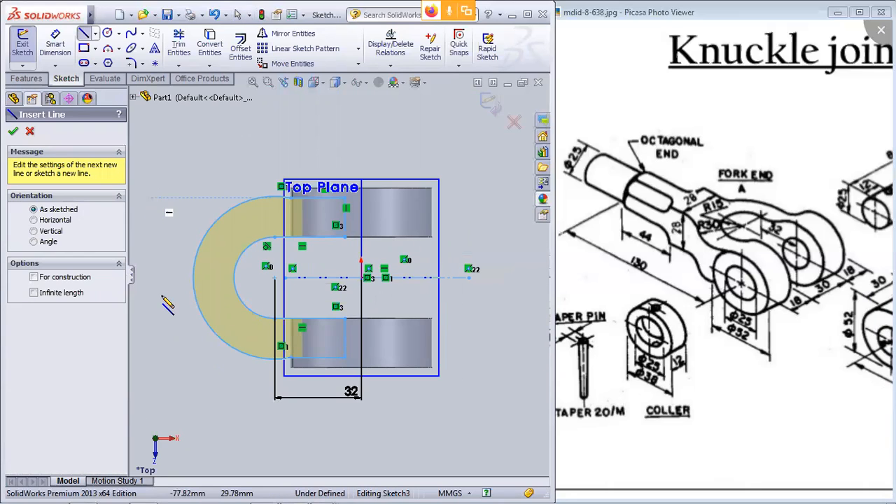
click(150, 200)
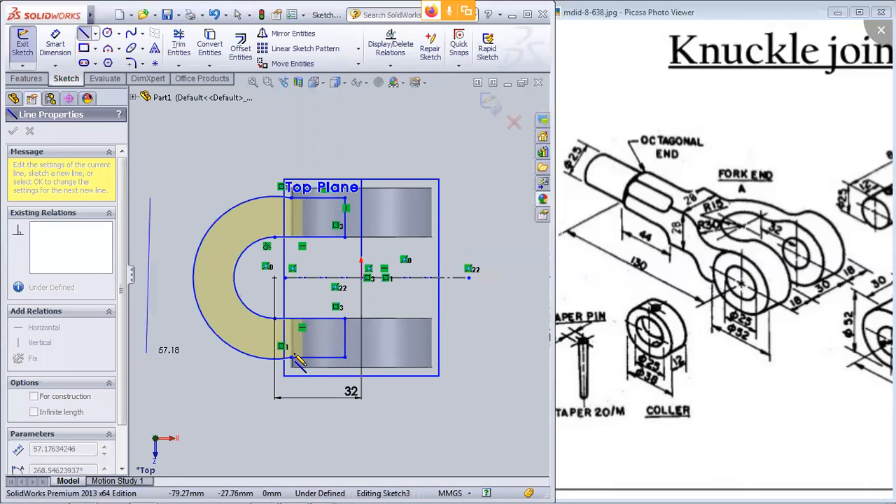
click(149, 357)
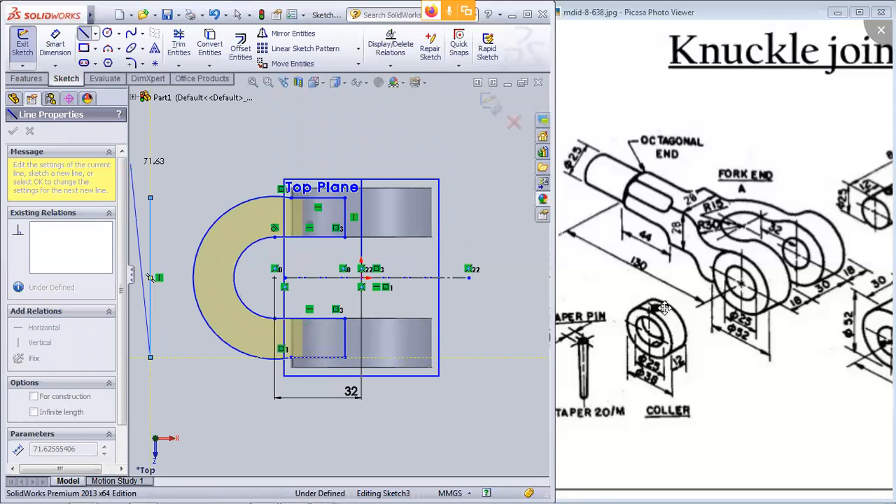
key(Escape)
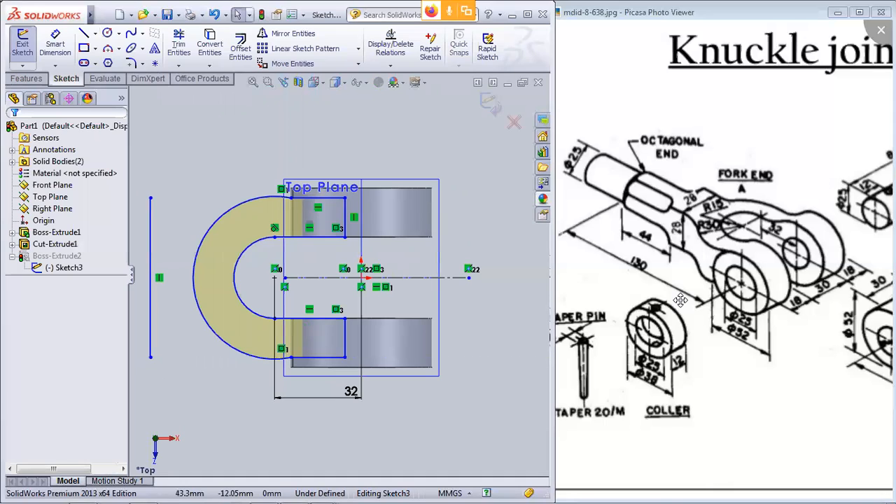
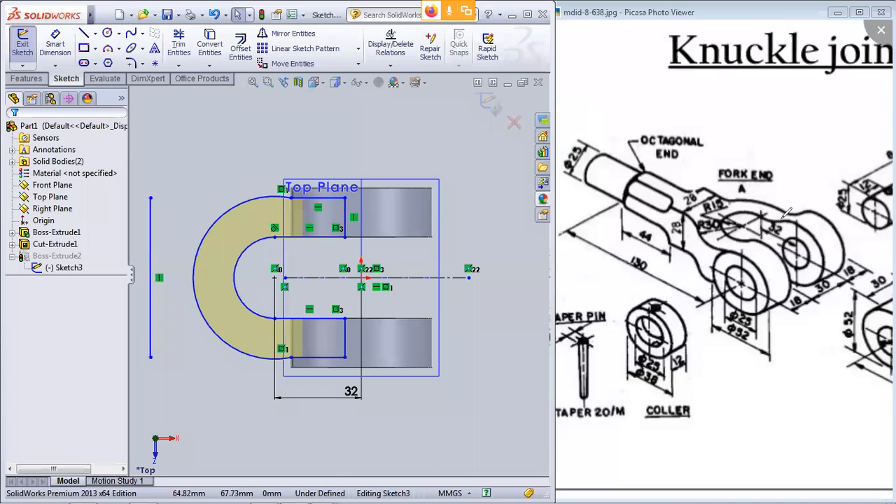
Step: Examine the reference drawing's fork end, including the 32 mm offset, the arm-to-eye junctions and the end of the 44 mm shank length
drag(778, 210, 772, 217)
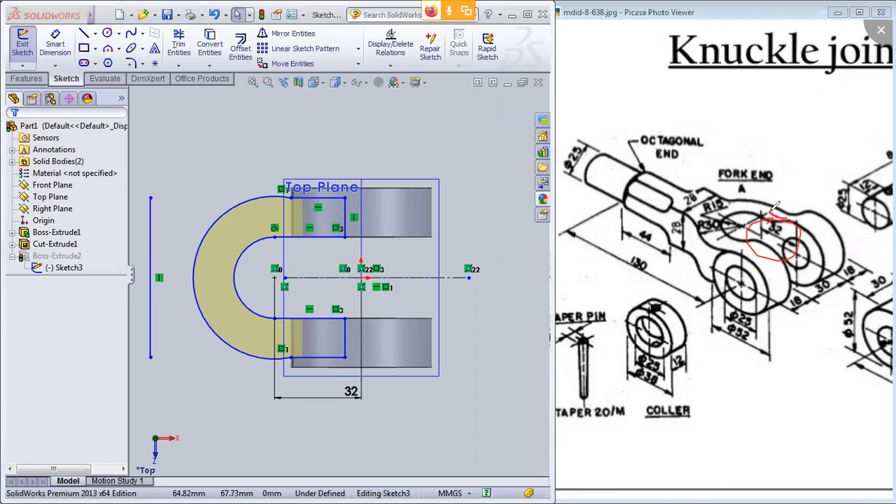
drag(787, 213, 769, 216)
drag(698, 218, 675, 201)
mouse_move(717, 245)
mouse_down()
mouse_move(717, 282)
mouse_move(719, 249)
mouse_move(712, 267)
mouse_move(721, 260)
mouse_move(715, 278)
mouse_move(722, 249)
mouse_move(713, 271)
mouse_up()
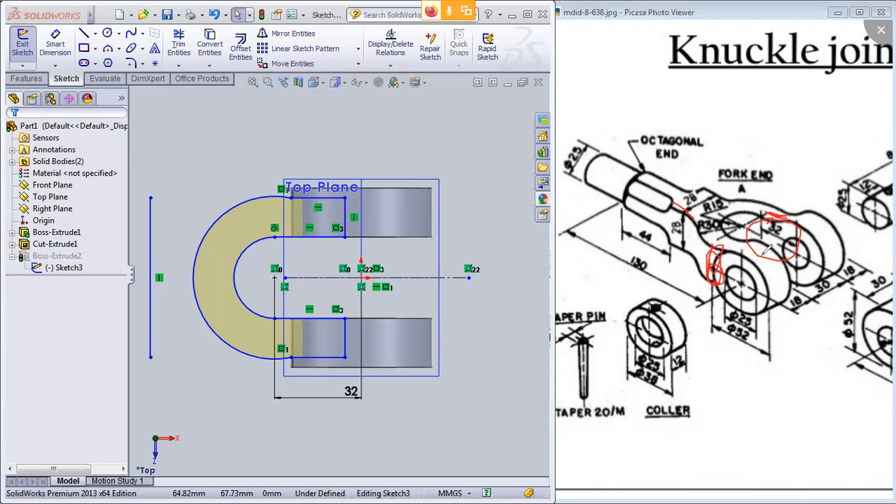
mouse_move(713, 258)
mouse_down()
mouse_move(748, 247)
mouse_move(768, 253)
mouse_up()
drag(707, 258, 715, 260)
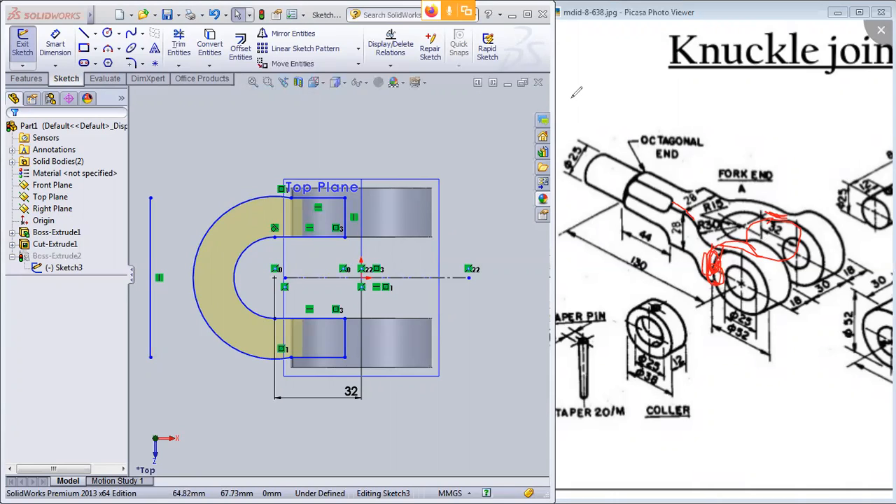
key(e)
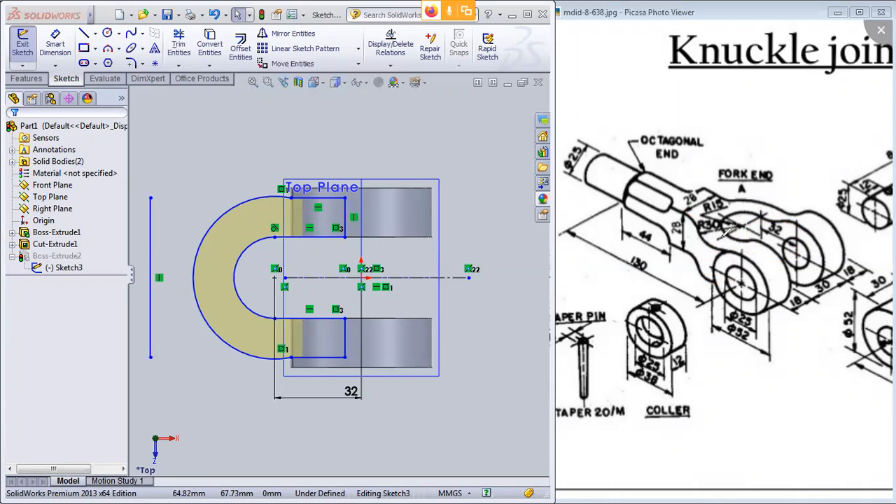
drag(708, 244, 764, 212)
drag(765, 286, 840, 240)
key(Escape)
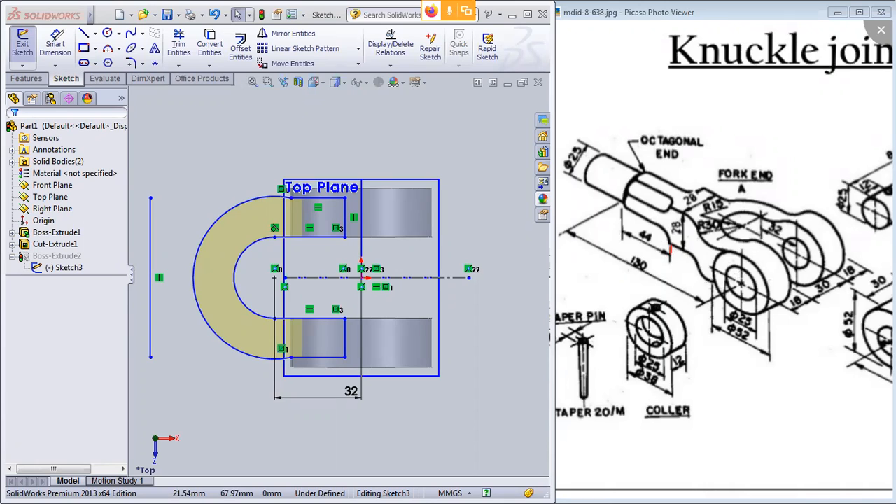
Step: Dimension the new vertical line from the origin as 130-44, giving 86 mm
click(62, 44)
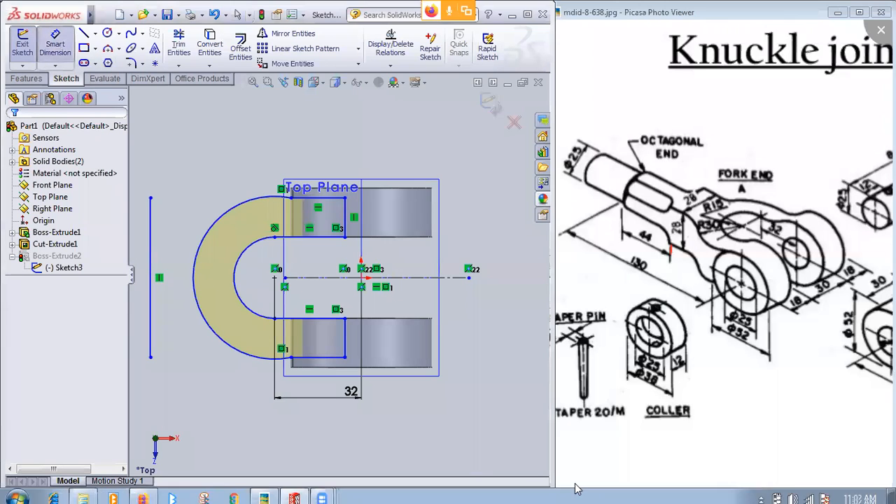
click(150, 272)
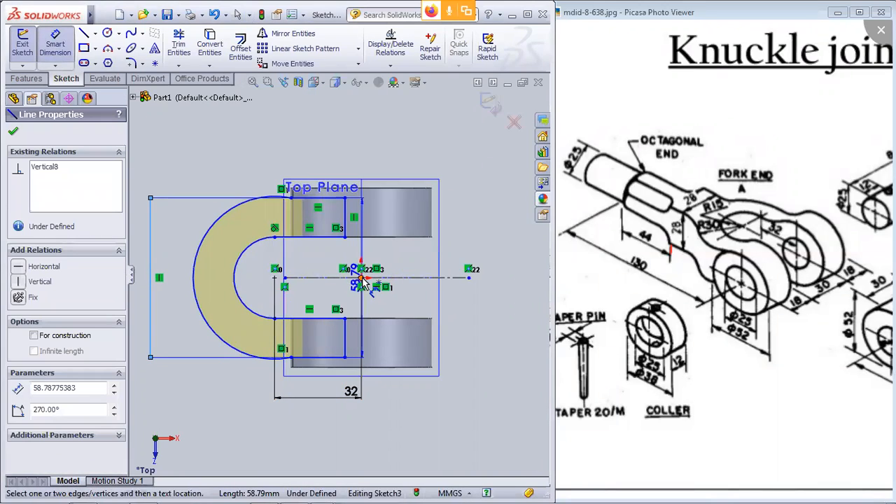
click(361, 278)
click(294, 425)
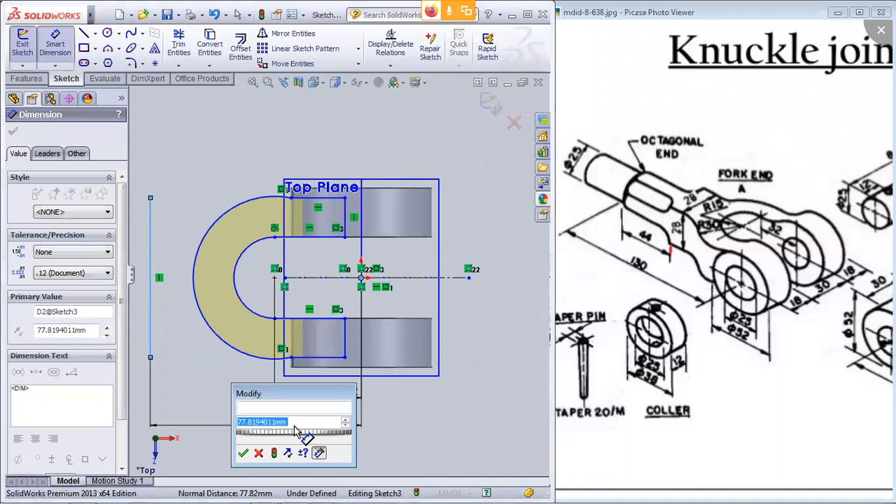
text(130-44)
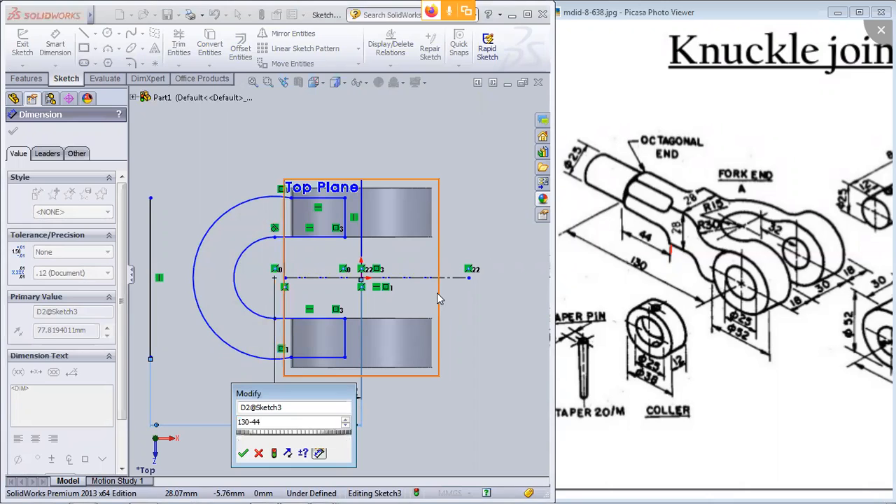
key(Return)
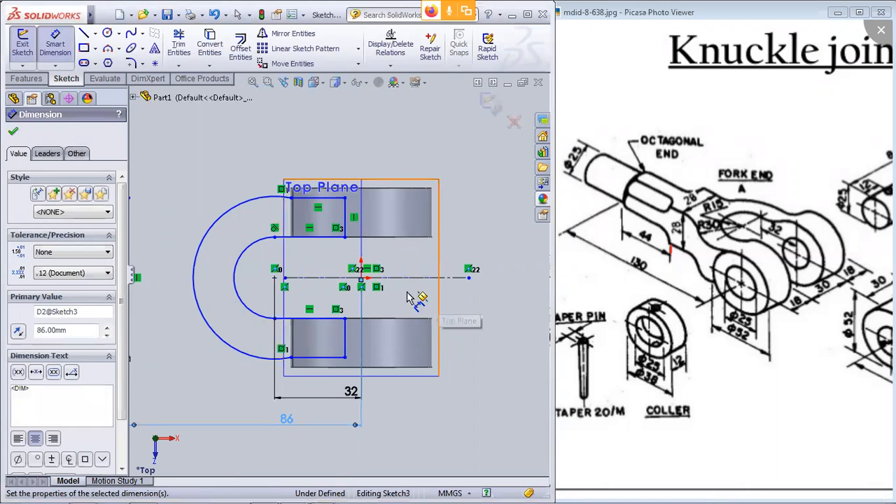
Step: Draw a horizontal line about 129 mm long above the centerline, crossing the vertical end line and the fork profile
scroll(409, 301, down, 2)
scroll(410, 300, up, 5)
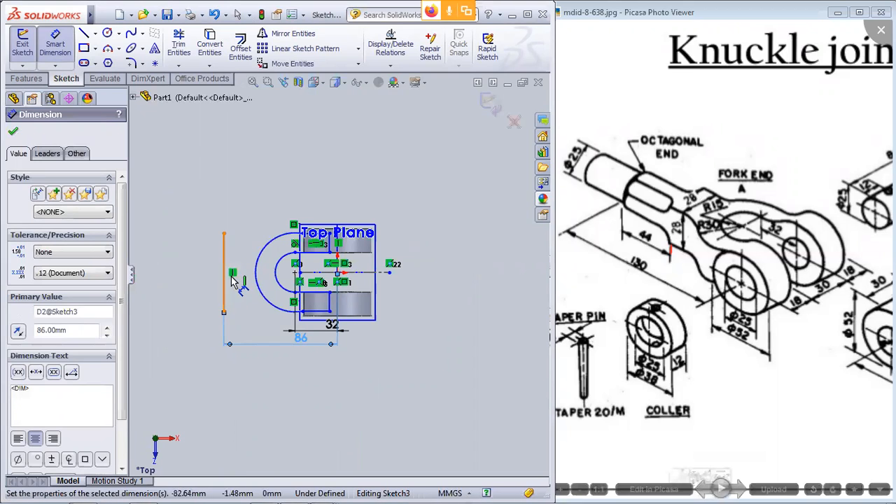
scroll(210, 273, down, 1)
click(82, 35)
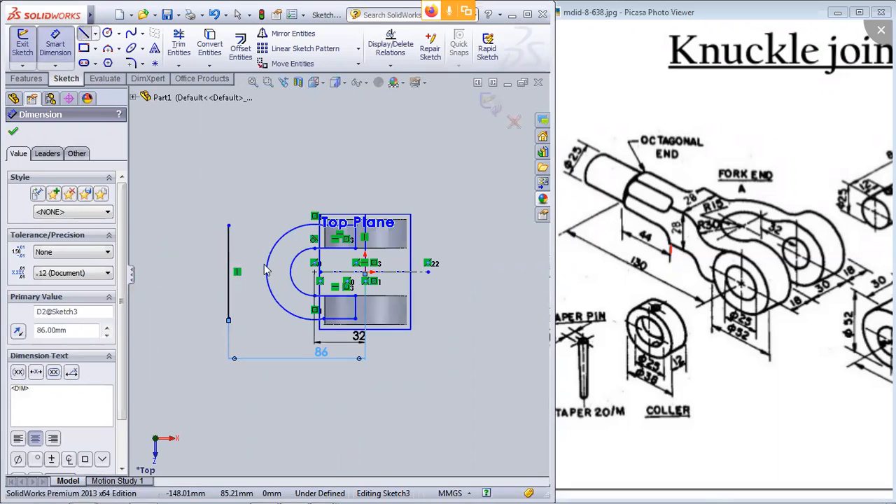
click(210, 247)
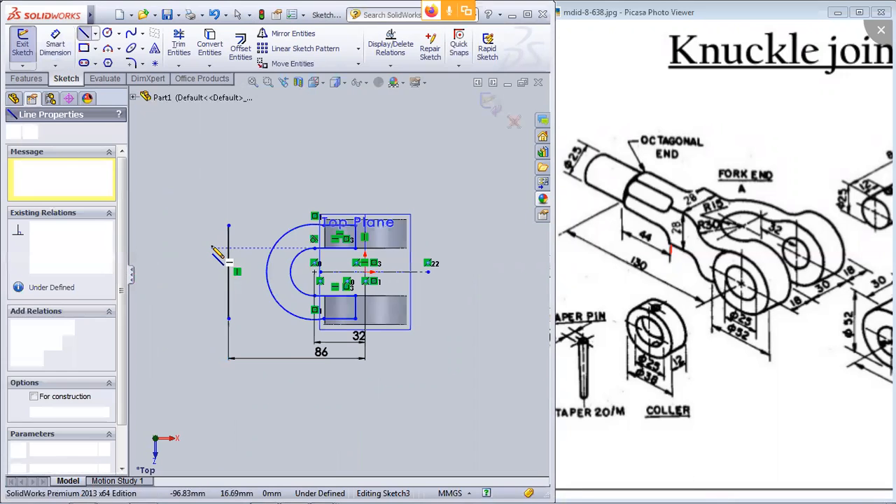
key(Escape)
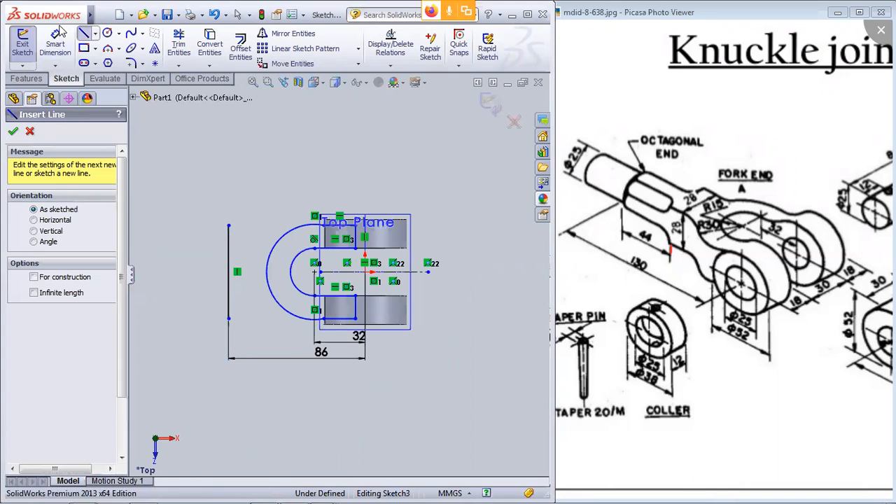
key(Escape)
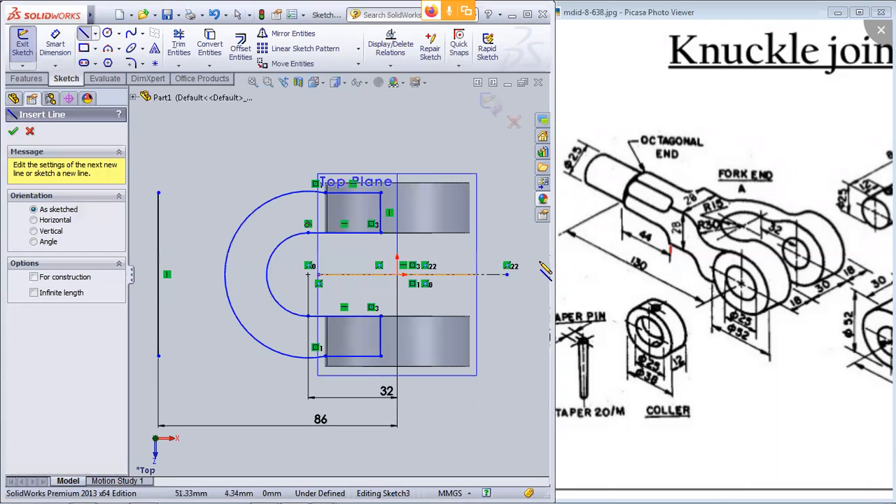
click(138, 250)
key(Escape)
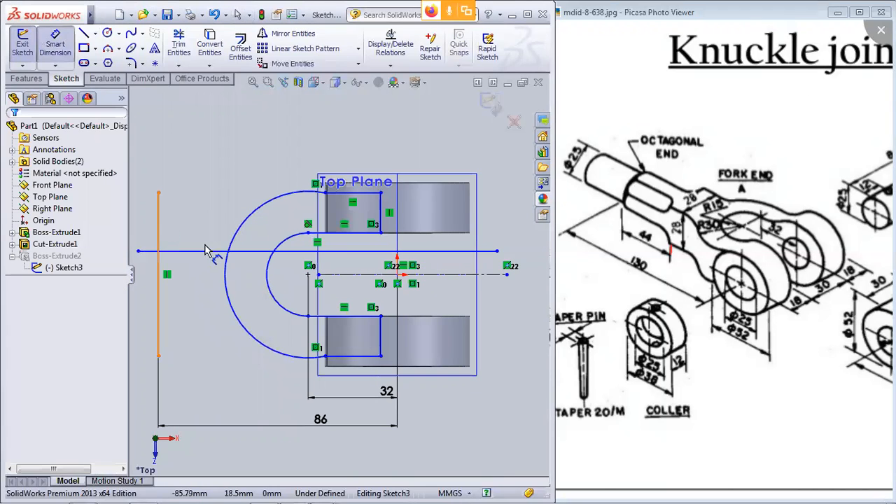
Step: Dimension the new horizontal line 14 mm from the centerline
click(345, 252)
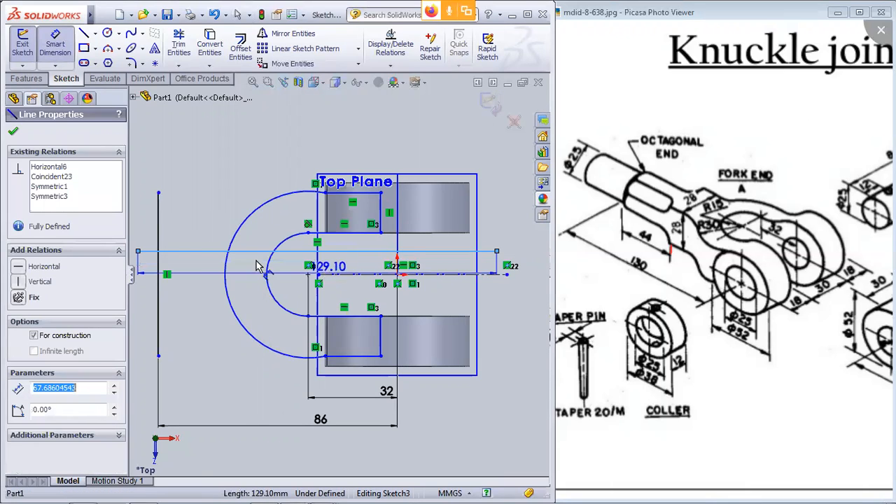
click(202, 273)
click(197, 261)
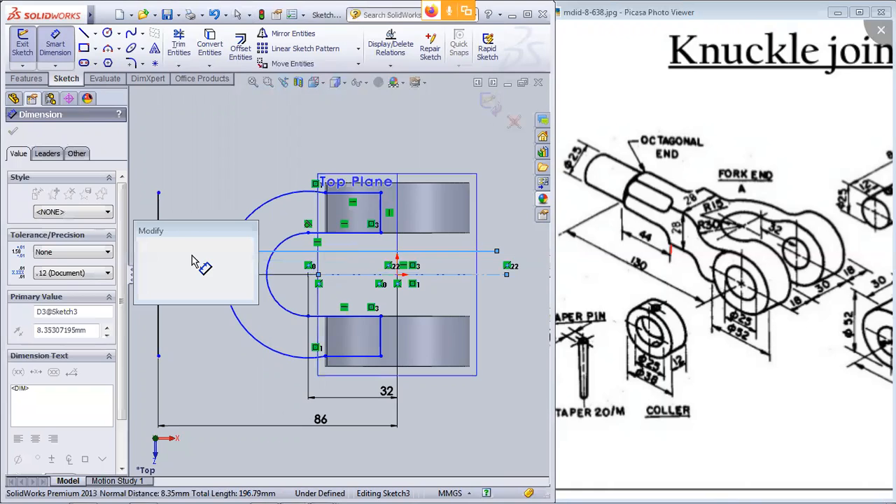
text(14)
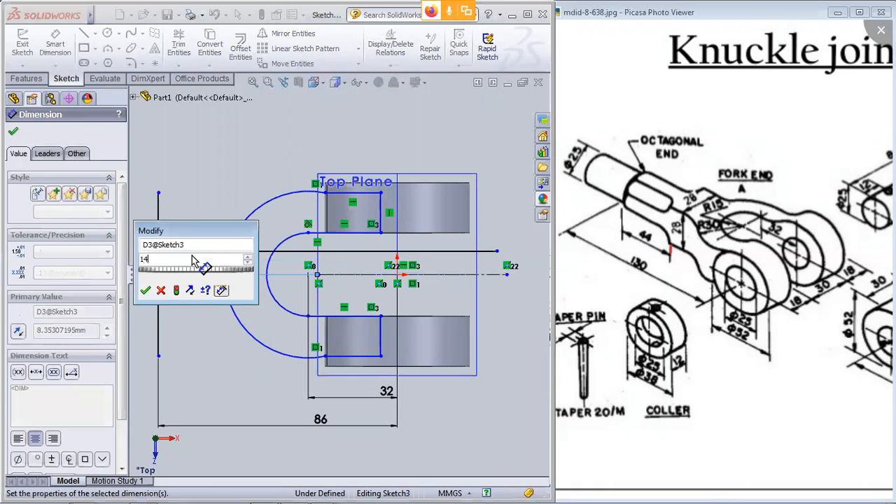
key(Return)
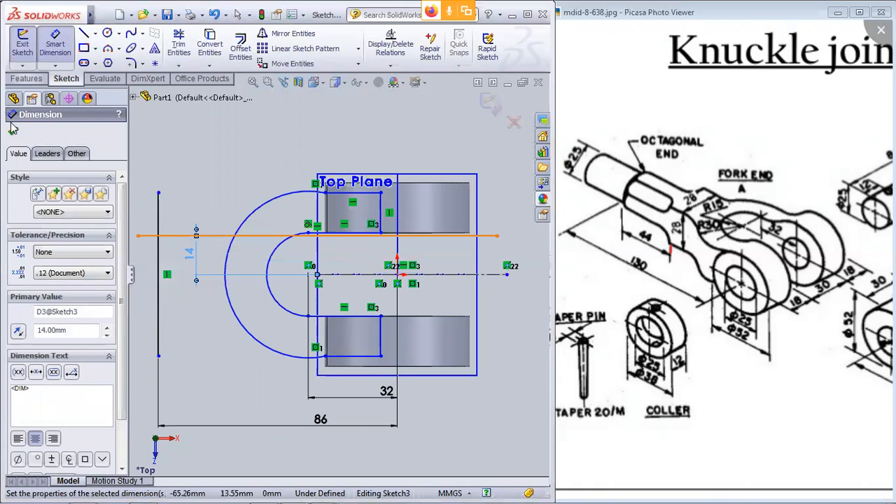
click(12, 131)
Step: Mirror the horizontal line about the horizontal centerline, keeping the original
click(293, 33)
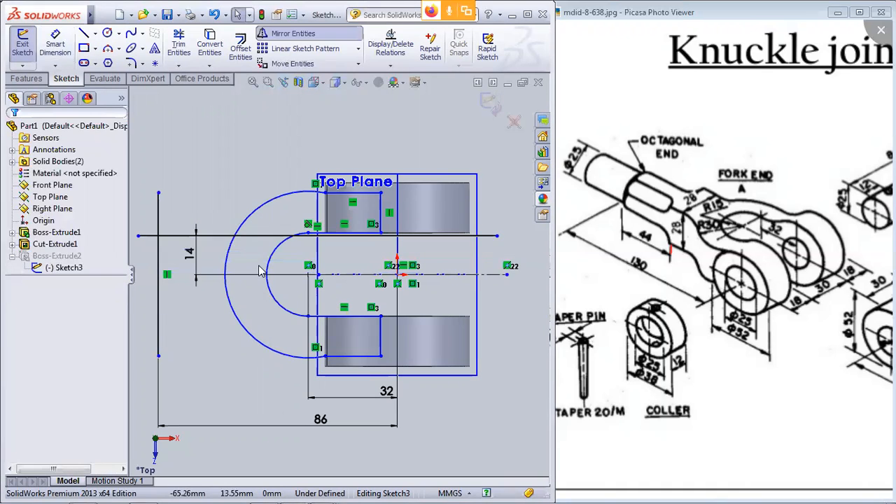
click(342, 236)
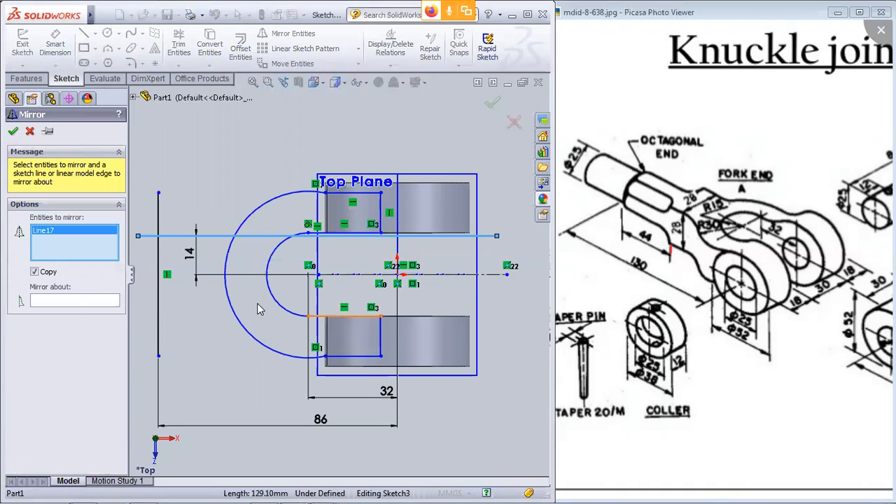
click(75, 300)
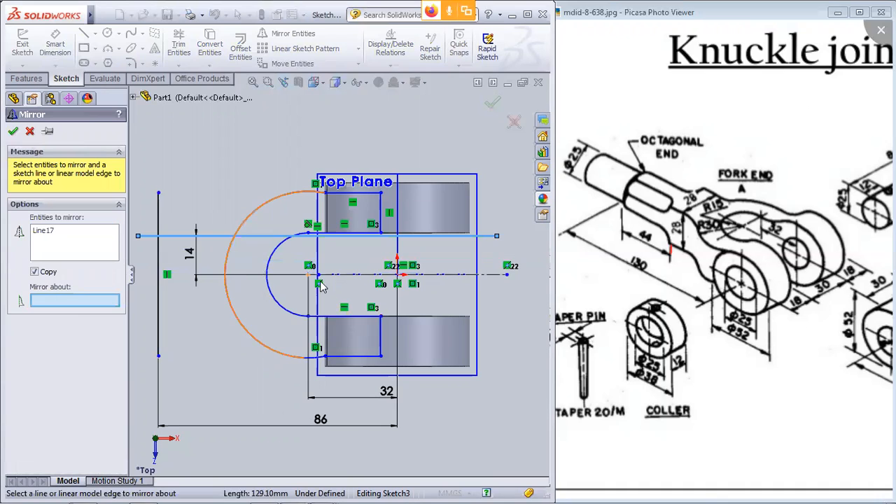
click(373, 277)
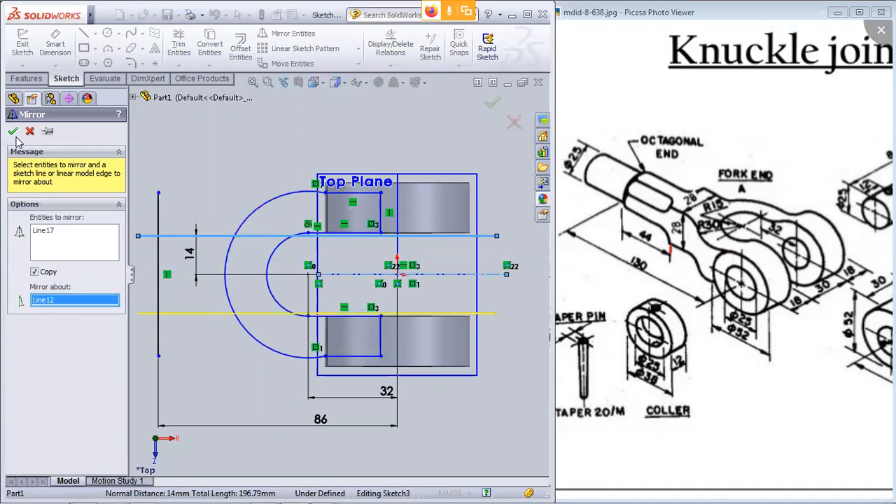
click(13, 131)
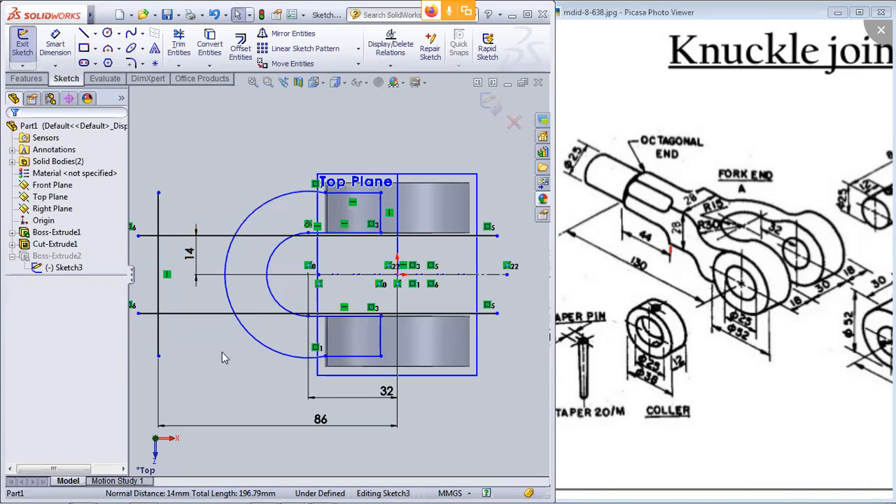
Step: Set the vertical end line's distance from the origin to 130 mm
double_click(322, 422)
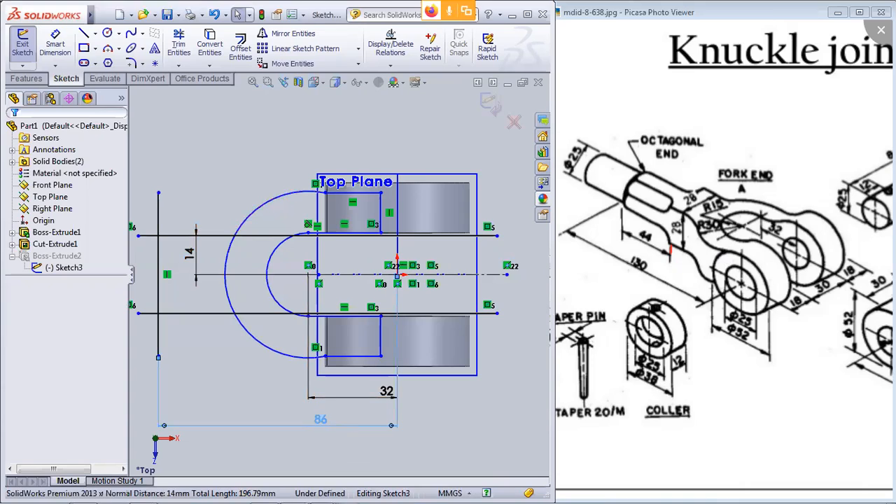
scroll(297, 211, down, 1)
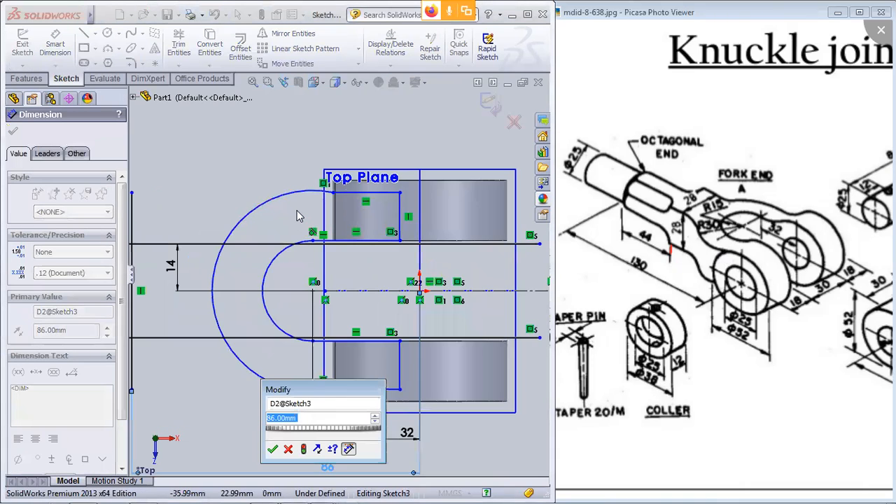
scroll(297, 210, up, 2)
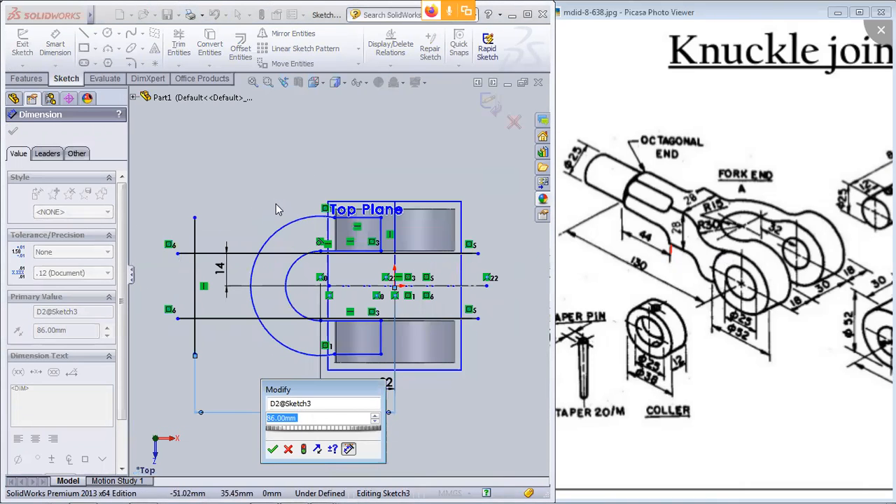
text(130)
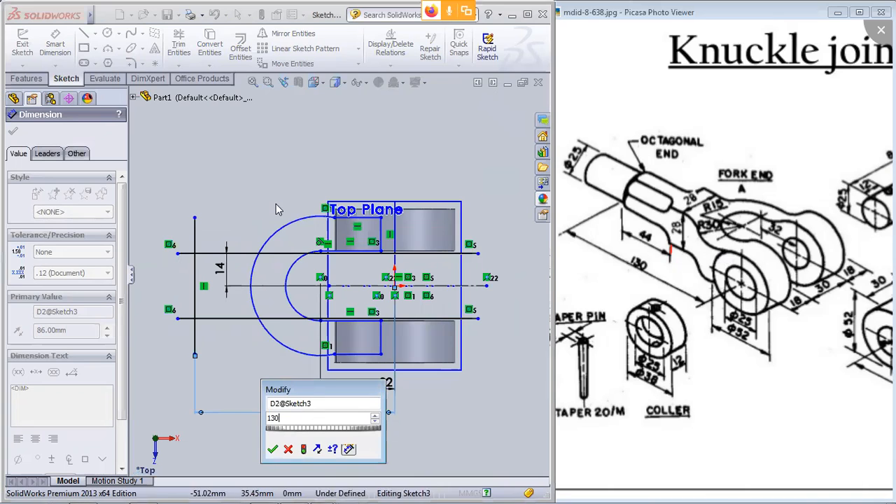
key(Return)
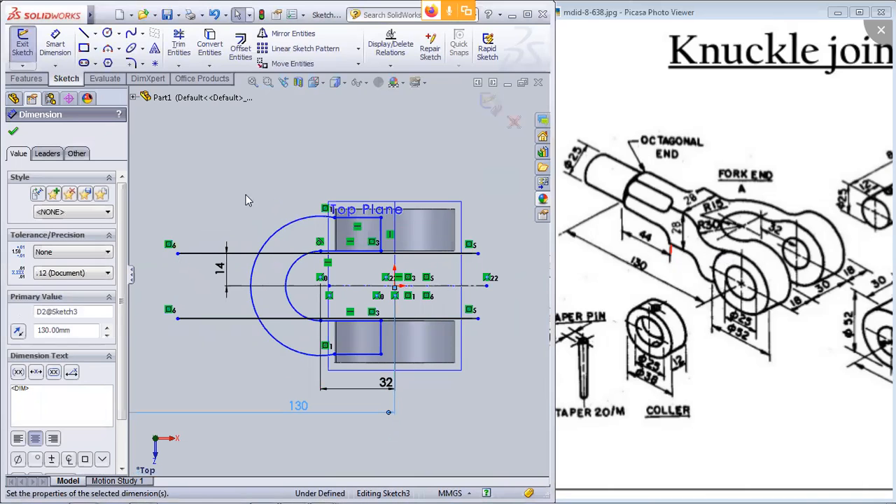
click(11, 133)
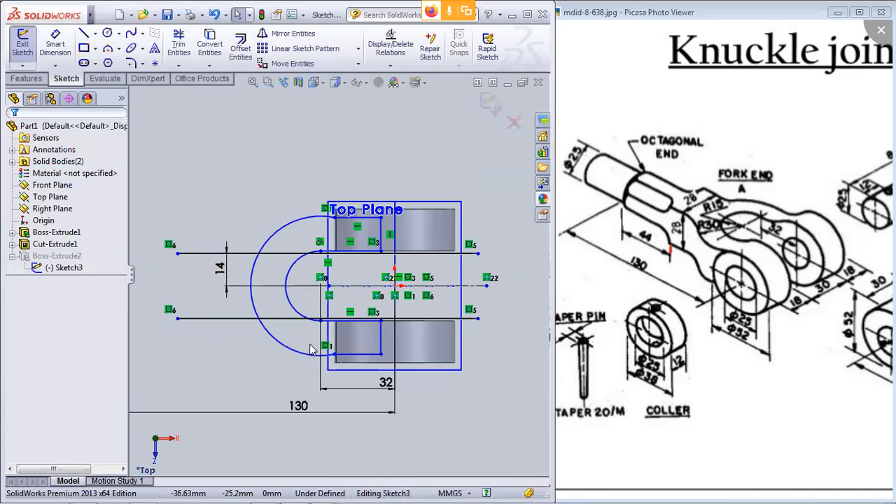
Step: Stretch the mirrored horizontal lines past the vertical end line, to about 137 mm from the origin
scroll(312, 350, up, 1)
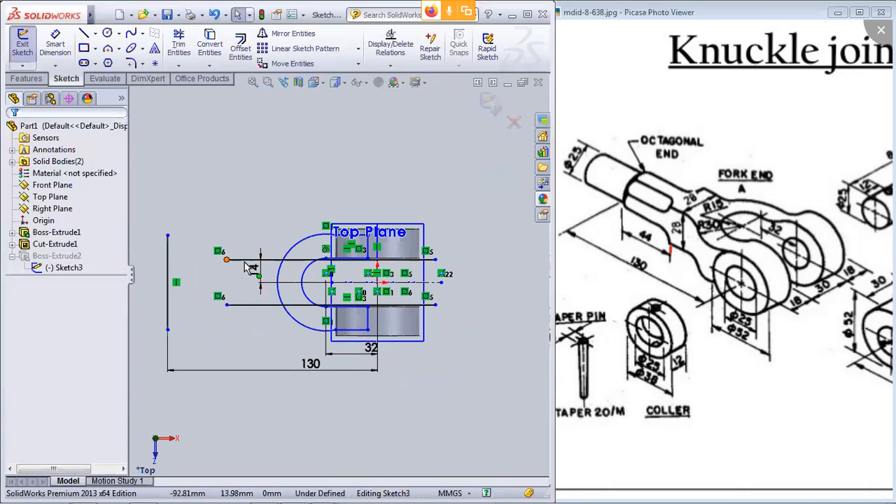
drag(229, 261, 155, 261)
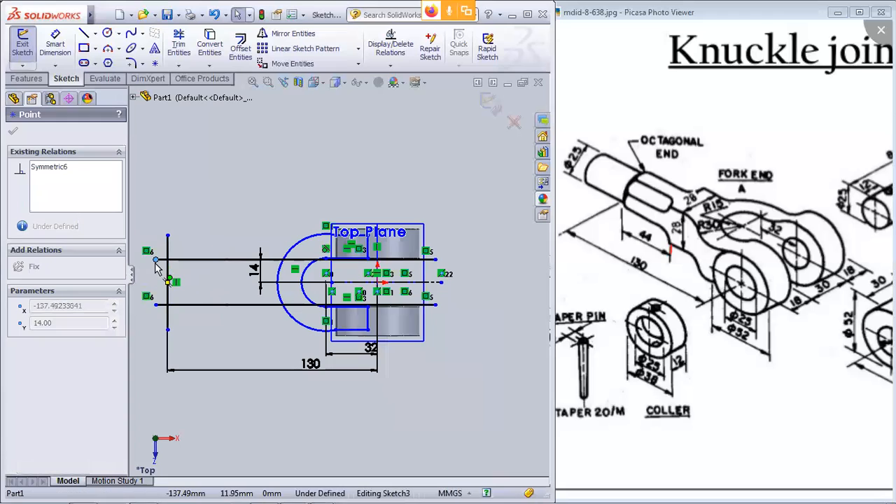
click(14, 132)
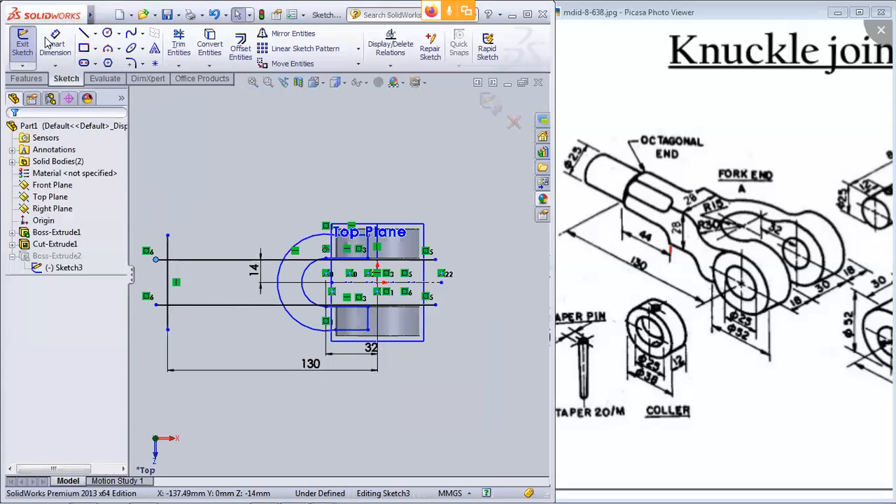
Step: Trim the overhanging ends of the two horizontal lines and the vertical line at the shank's outer corners
click(178, 44)
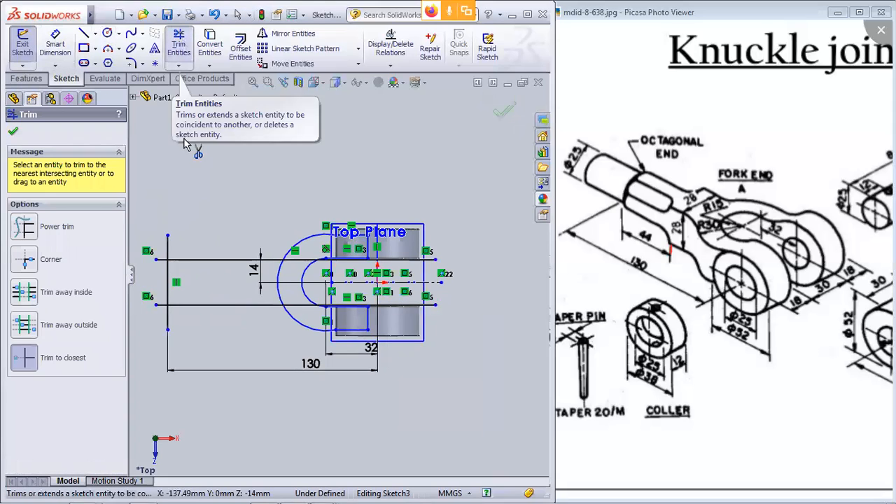
scroll(175, 261, down, 3)
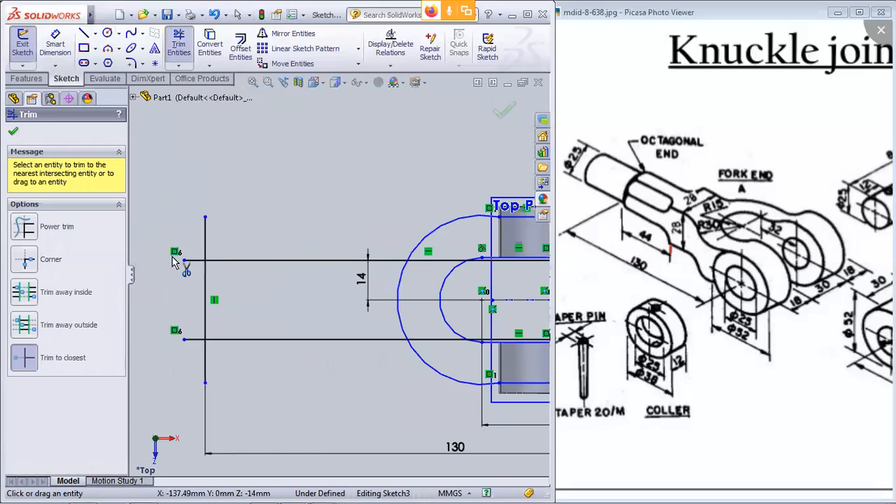
scroll(175, 261, down, 1)
click(209, 260)
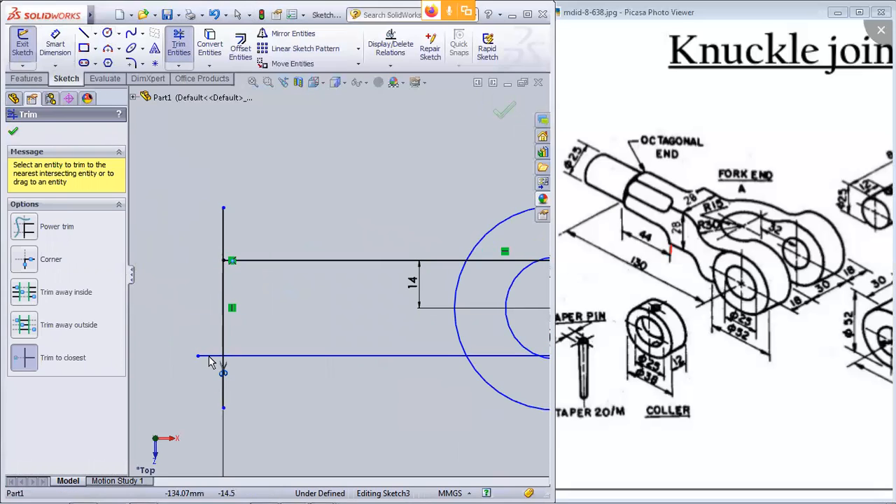
click(217, 356)
click(224, 381)
click(219, 226)
Step: Trim both horizontal lines between the outer and inner fork arcs, and the outer arc portion between the shank lines
scroll(338, 323, up, 2)
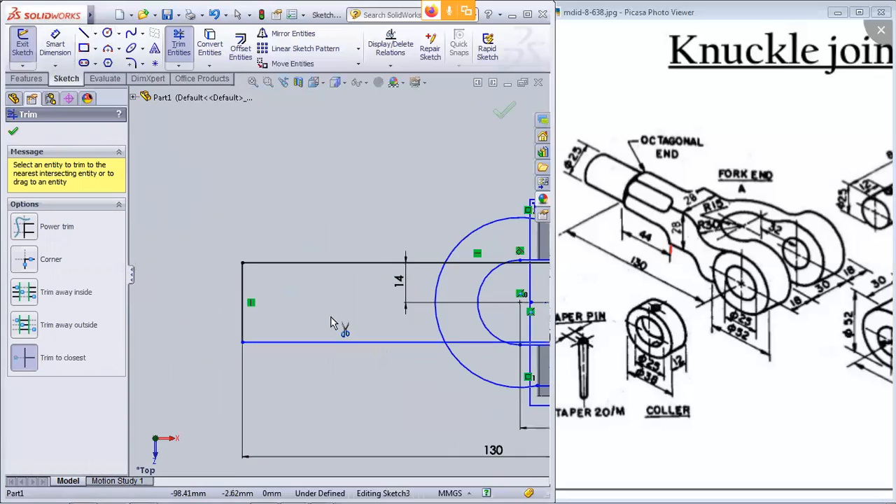
click(457, 264)
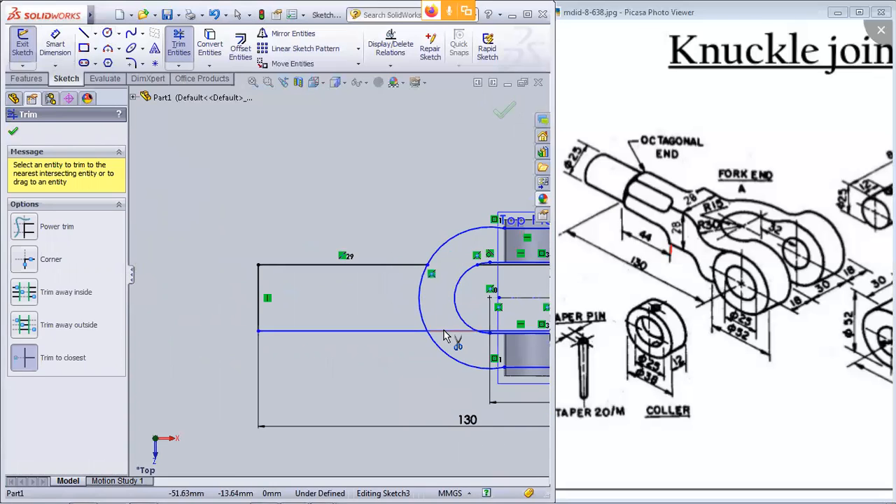
click(443, 336)
click(426, 304)
Step: Delete the two leftover horizontal line segments running from the inner arc through the fork opening, including their associated dimension
scroll(355, 294, down, 1)
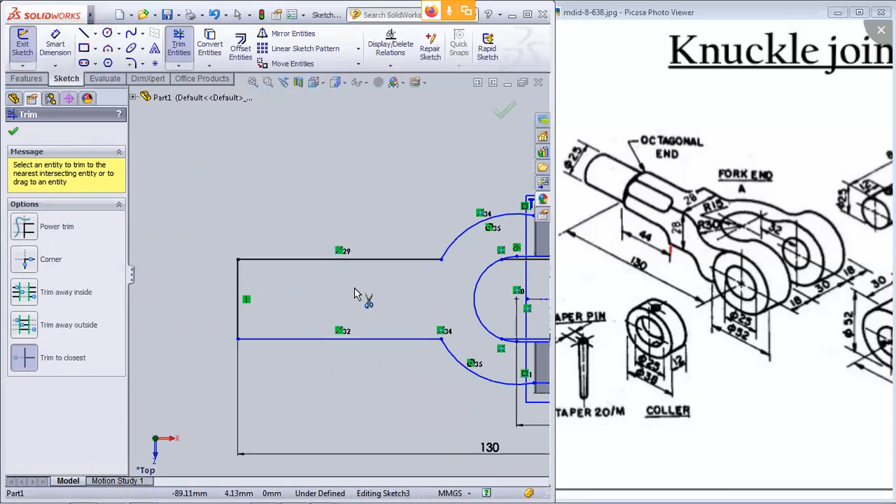
scroll(490, 294, up, 2)
scroll(530, 272, down, 2)
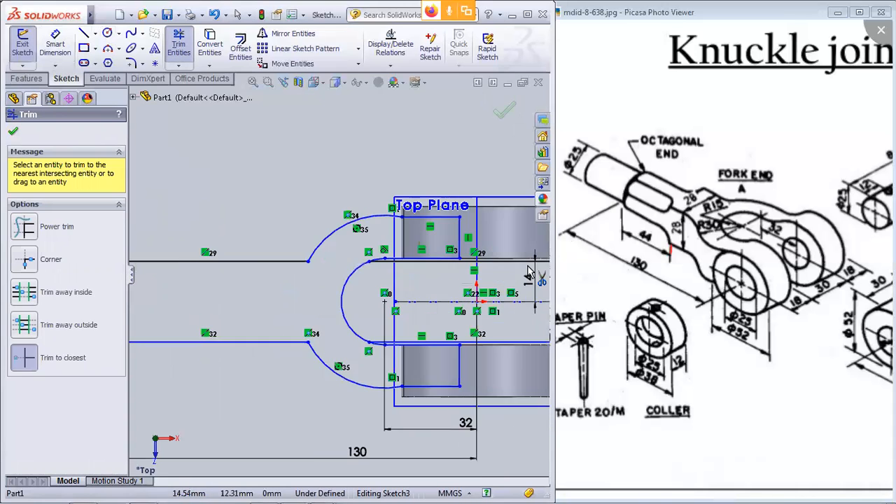
scroll(530, 272, down, 2)
key(Escape)
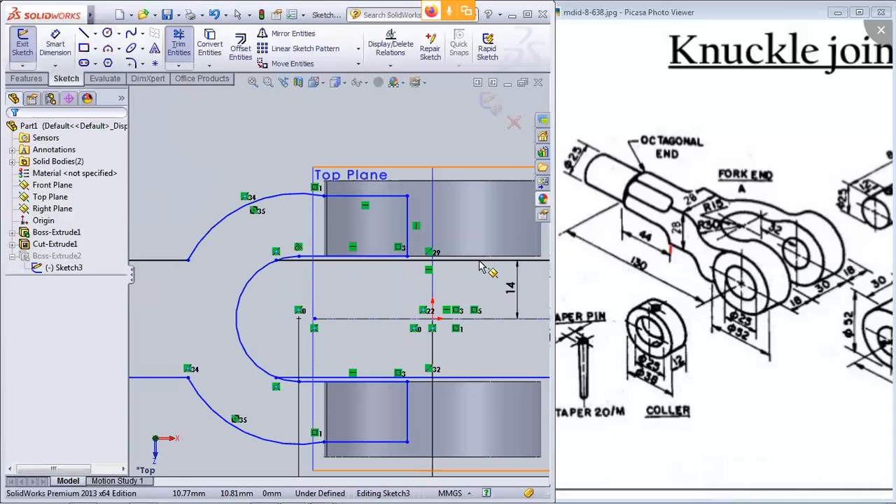
click(480, 260)
key(Delete)
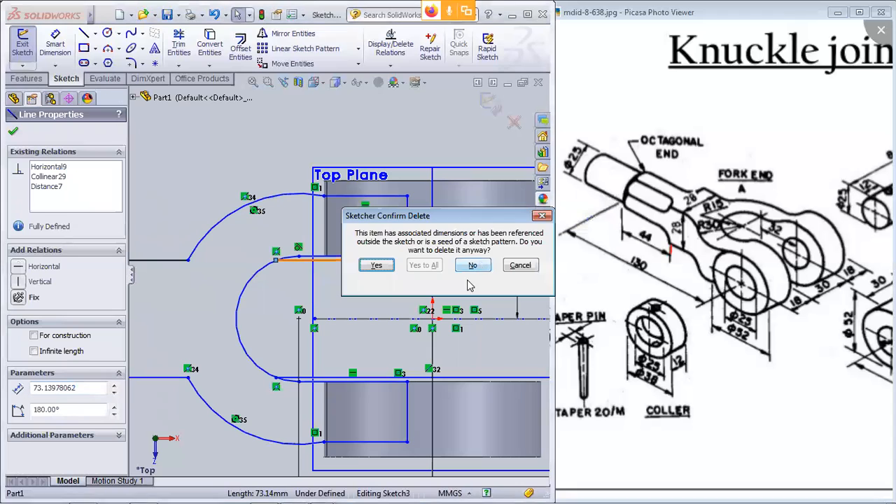
click(375, 270)
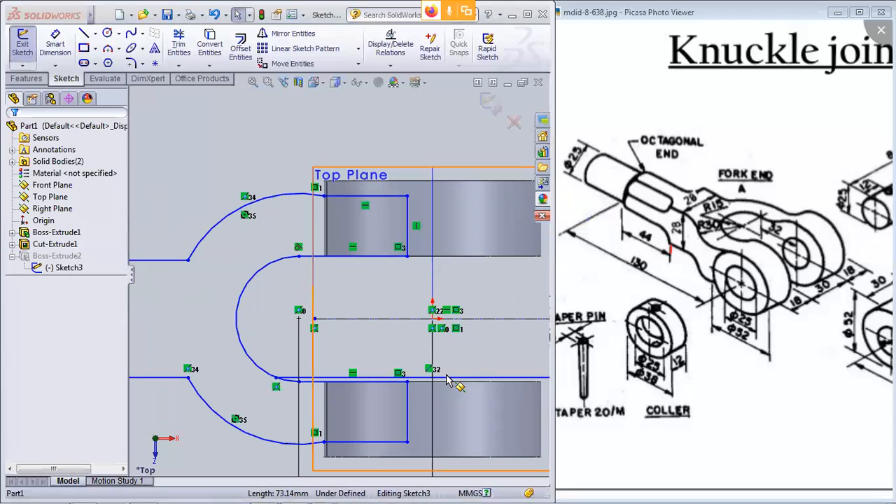
click(449, 378)
key(Delete)
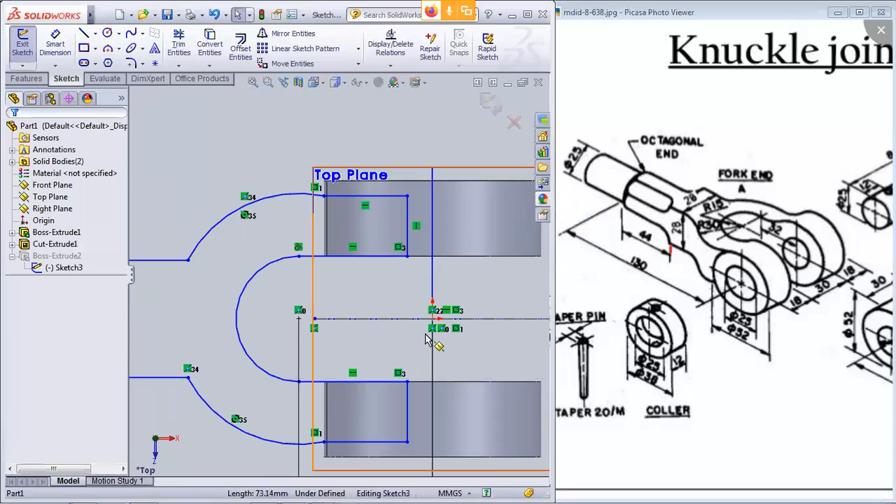
Step: Finish editing the fork profile sketch to rebuild the fork and shank extrusion, and inspect the resulting solid
scroll(428, 344, up, 5)
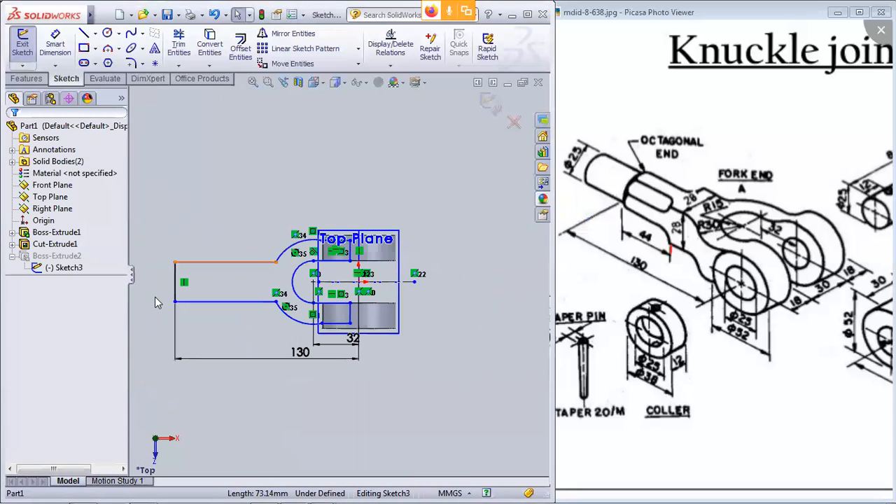
scroll(158, 294, down, 2)
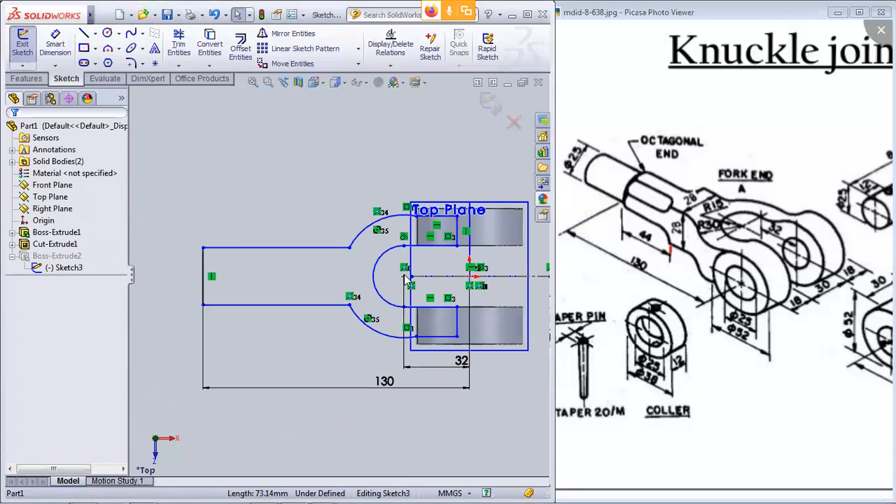
click(490, 103)
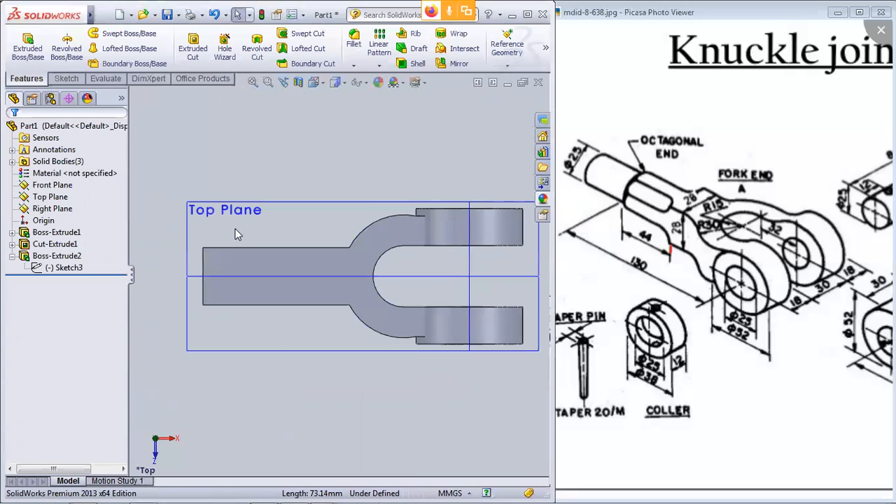
mouse_move(236, 234)
middle_down()
mouse_move(251, 91)
mouse_move(235, 143)
mouse_move(284, 174)
mouse_move(310, 184)
mouse_move(332, 147)
mouse_move(358, 150)
mouse_move(320, 186)
mouse_move(240, 205)
mouse_move(266, 229)
middle_up()
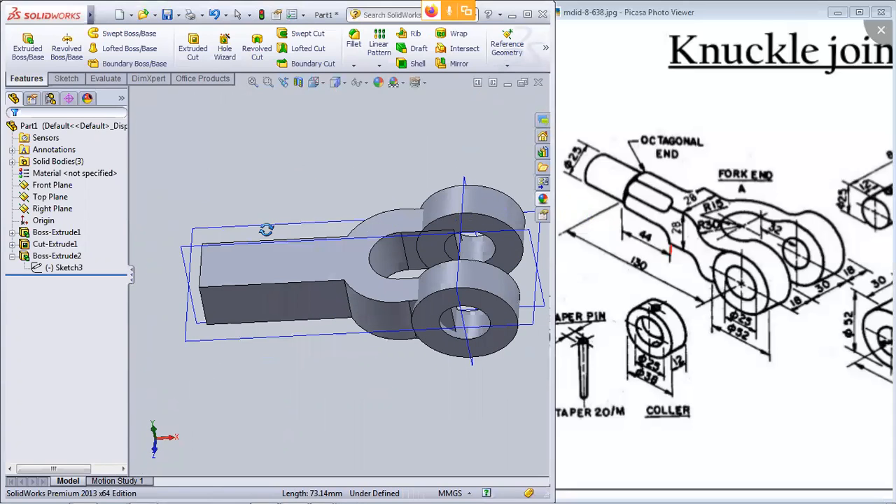
middle_drag(317, 168, 324, 173)
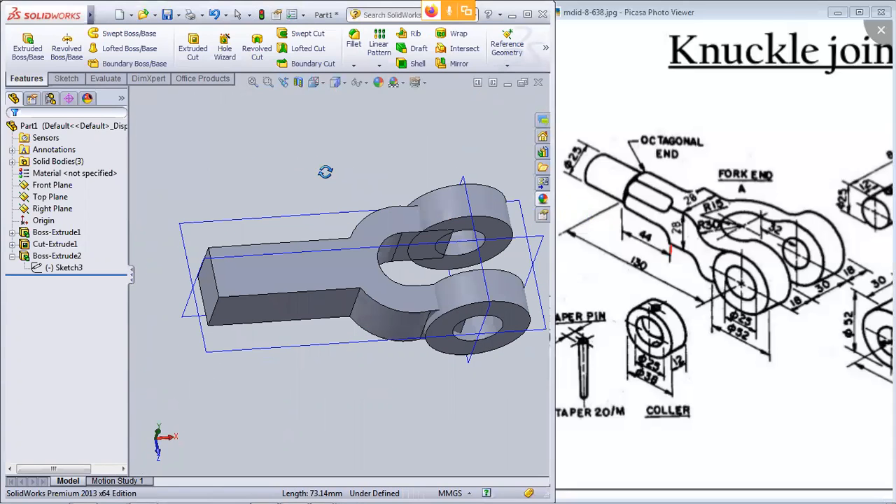
key(Escape)
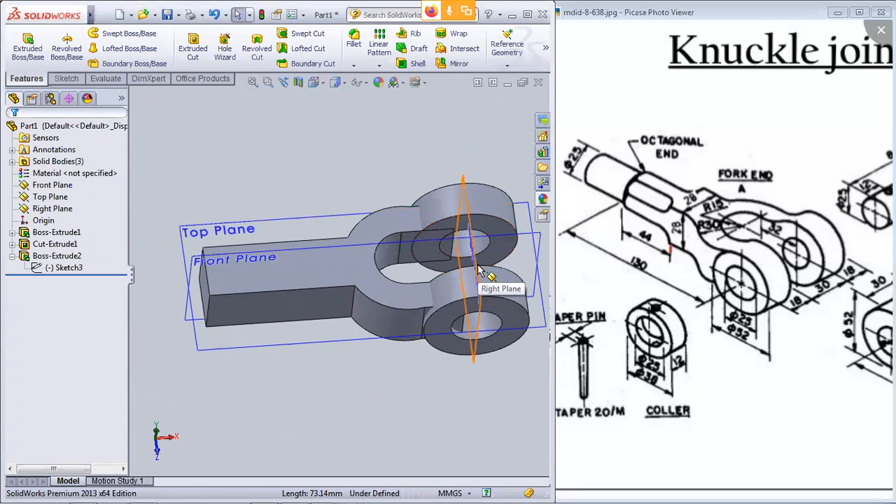
scroll(500, 306, down, 2)
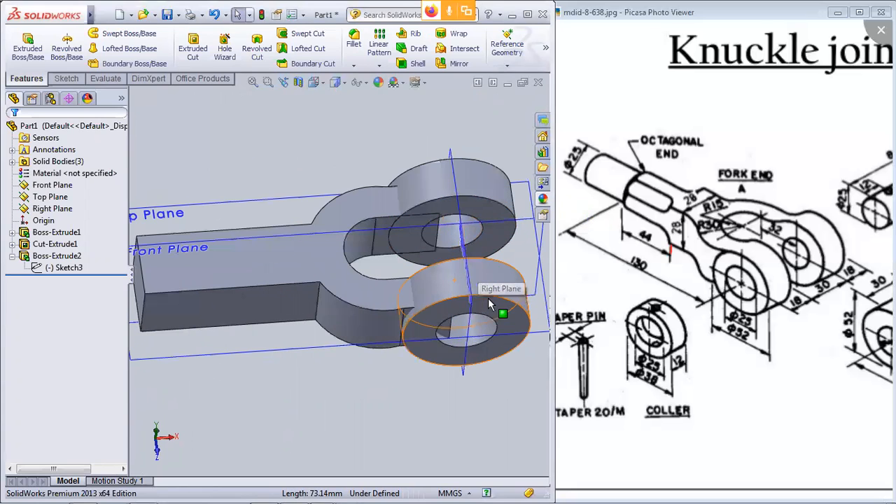
Step: Reopen the 30 mm mid-plane cut between the fork eyes and reapply it with all bodies kept
click(39, 245)
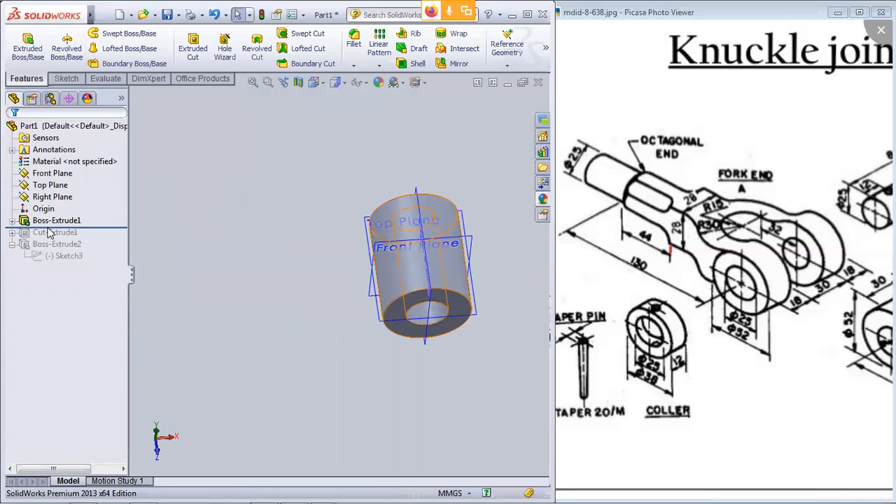
key(ctrl+z)
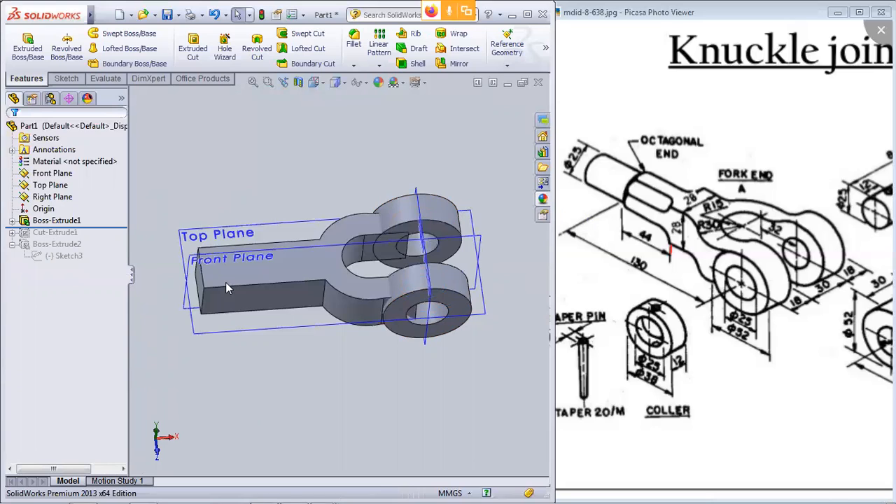
click(56, 244)
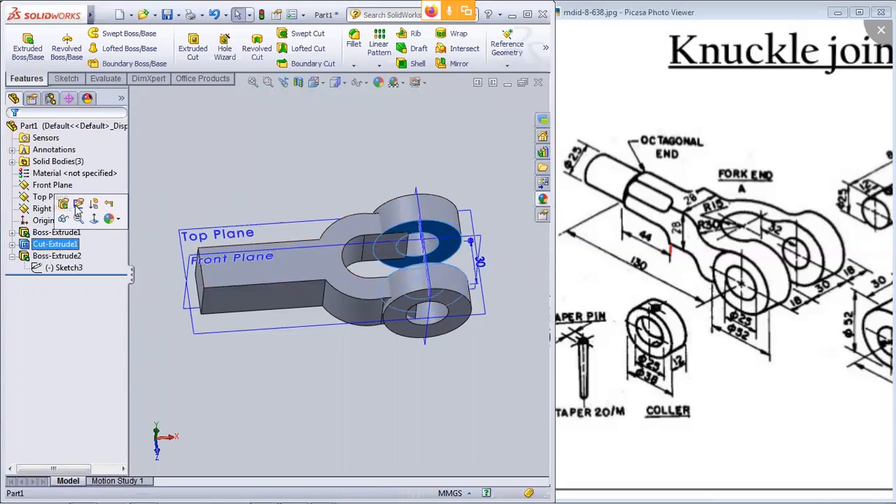
click(63, 203)
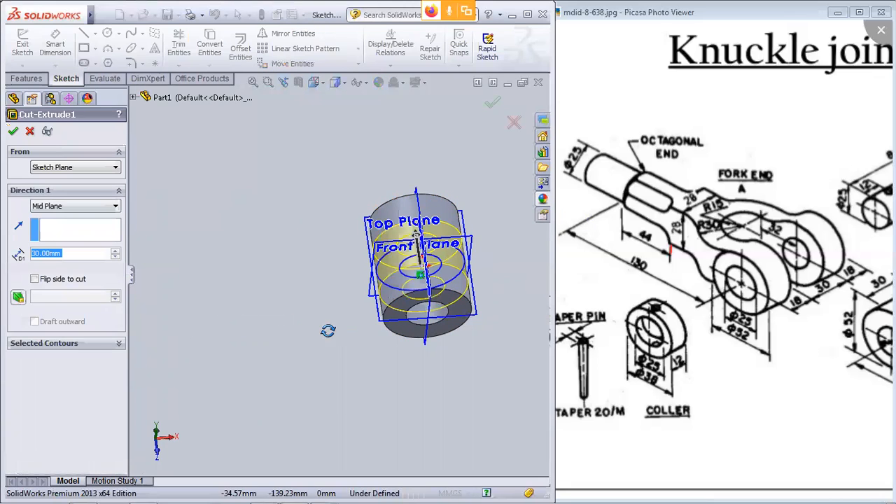
mouse_move(328, 331)
middle_down()
mouse_move(349, 325)
mouse_move(328, 330)
mouse_move(340, 323)
middle_up()
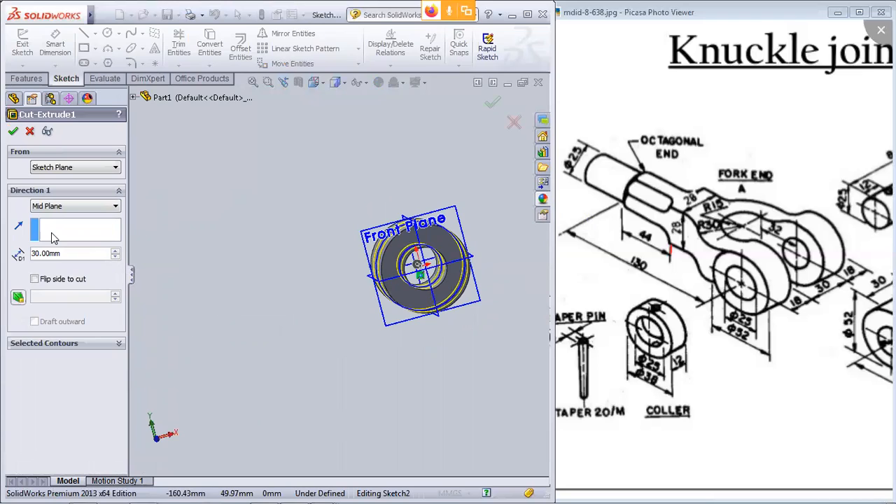
click(14, 132)
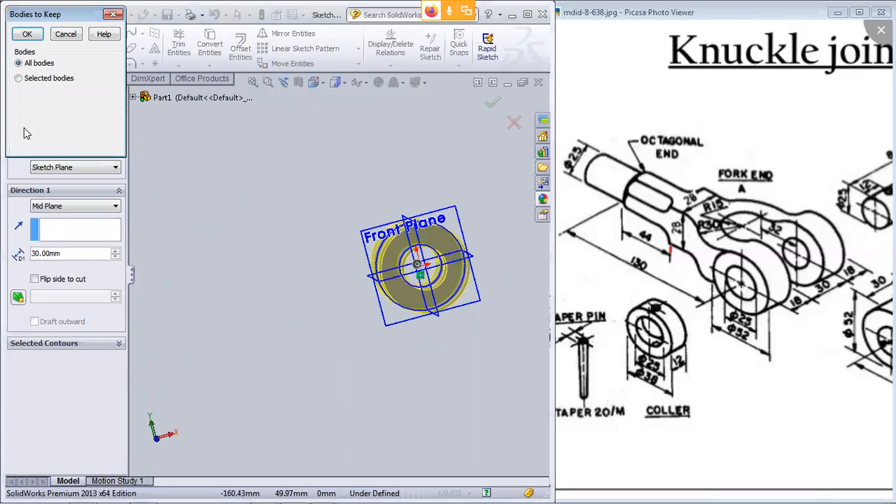
click(25, 35)
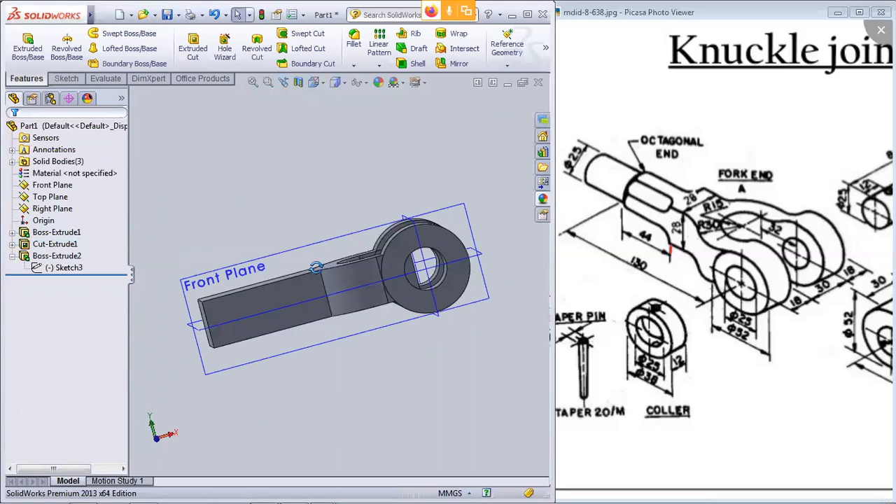
Step: Reorder the features so that Boss-Extrude2 comes before Cut-Extrude1
middle_drag(313, 269, 329, 224)
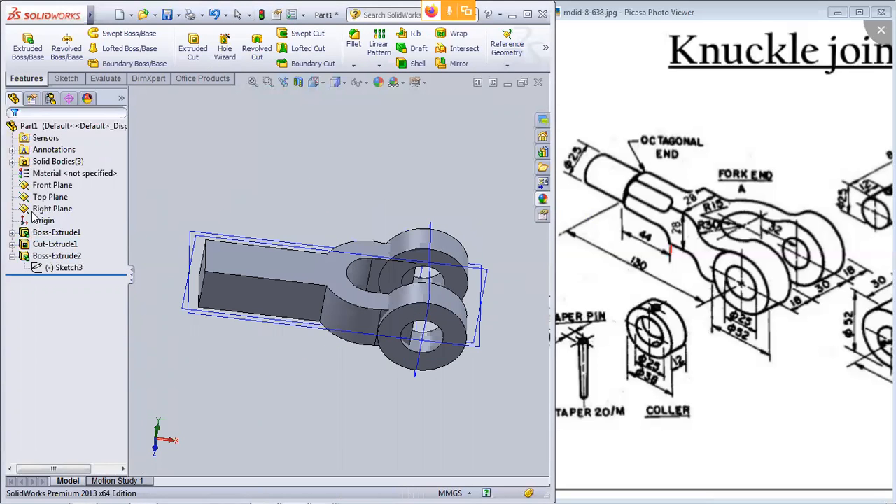
click(56, 235)
click(51, 245)
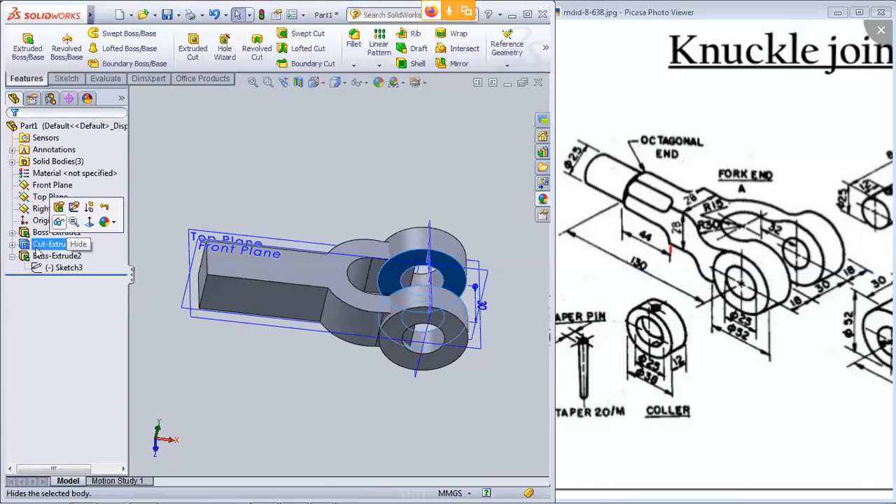
mouse_move(43, 263)
mouse_down()
mouse_move(44, 278)
mouse_move(51, 241)
mouse_up()
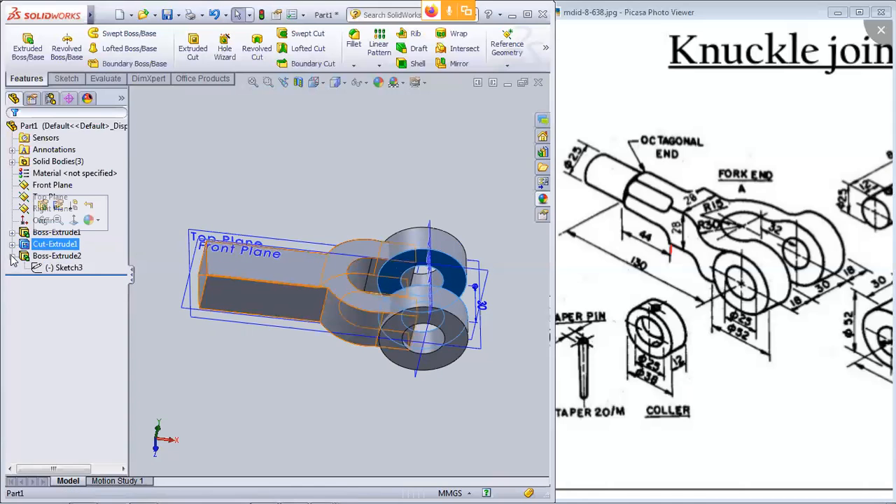
click(11, 256)
drag(44, 258, 41, 237)
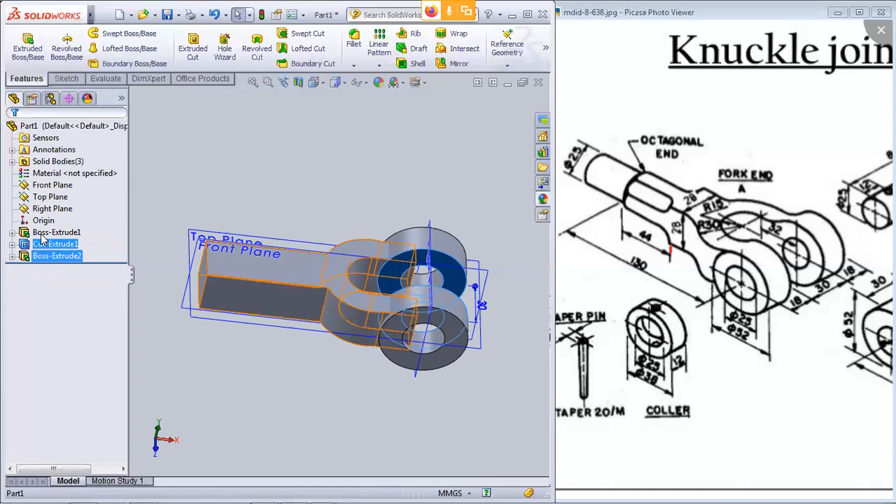
click(41, 235)
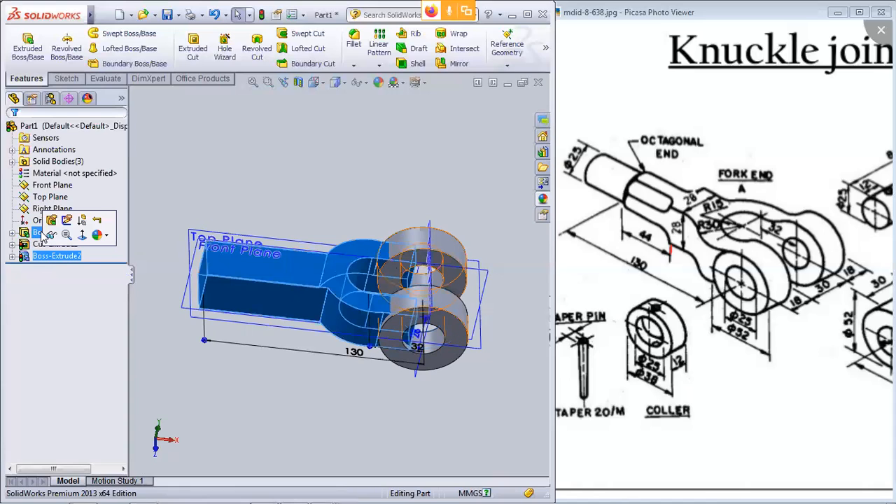
click(155, 165)
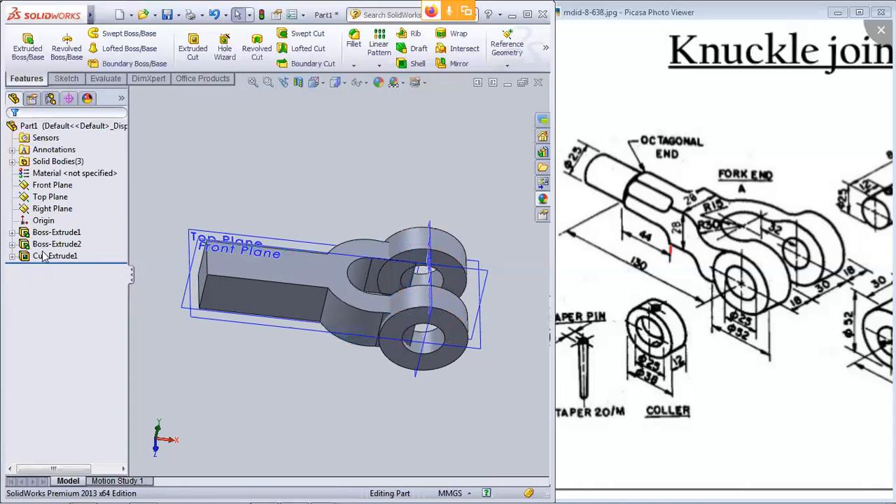
Step: Set the feature scope of Cut-Extrude1 to all bodies and keep all resulting bodies
click(44, 256)
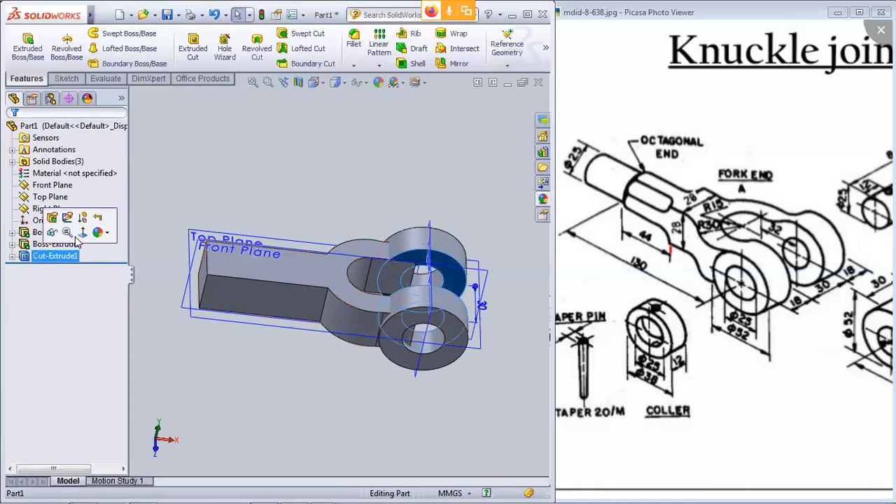
click(51, 218)
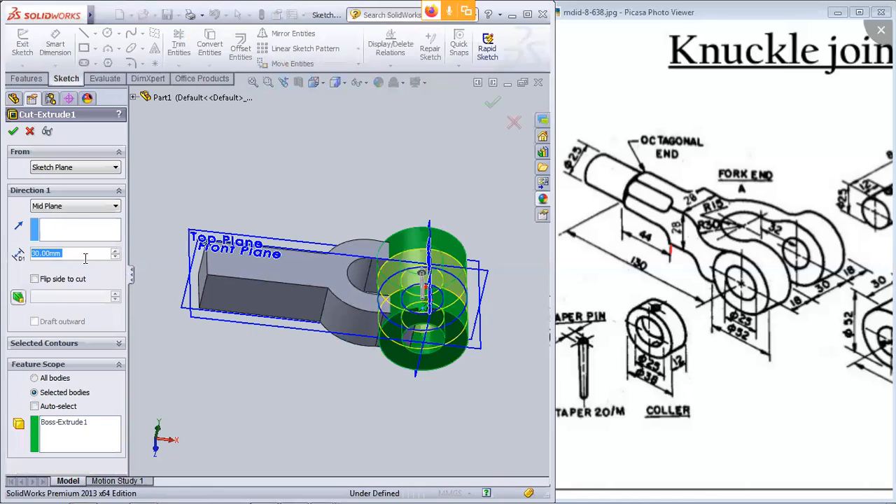
click(61, 168)
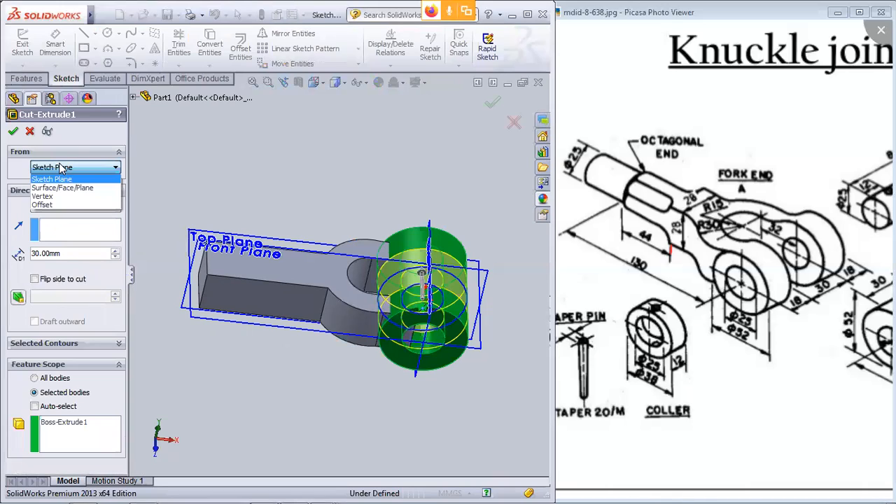
click(62, 168)
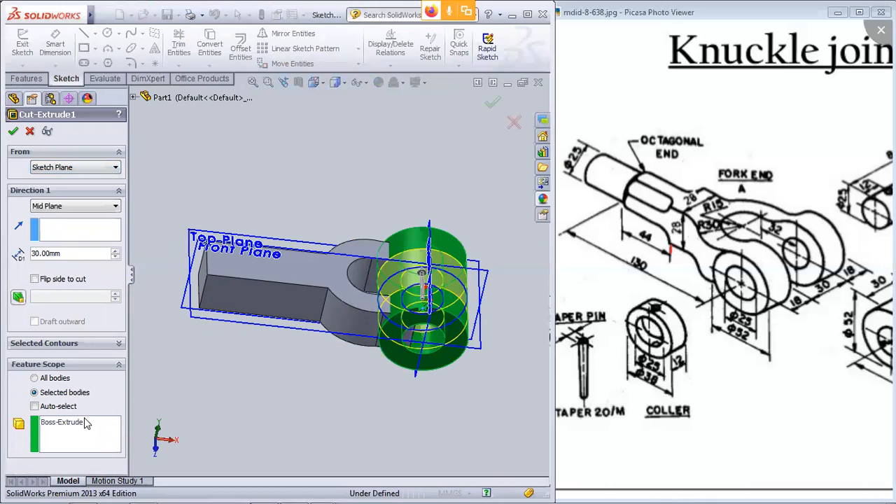
click(34, 378)
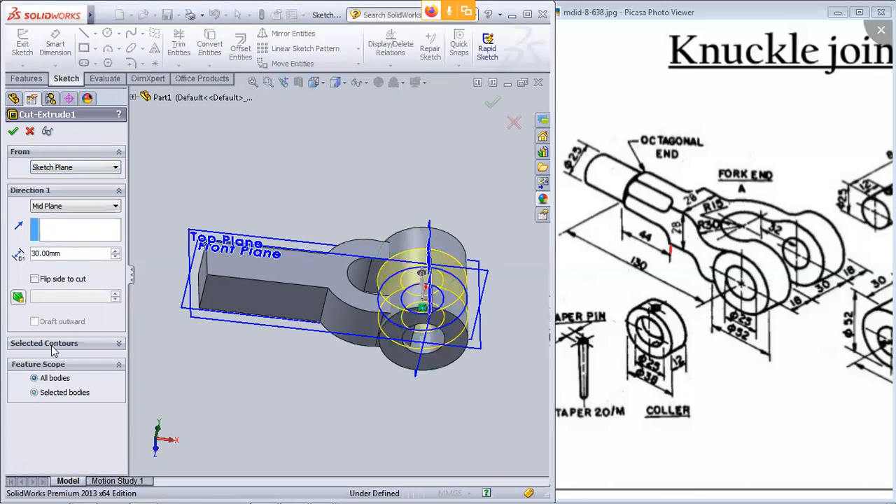
click(12, 134)
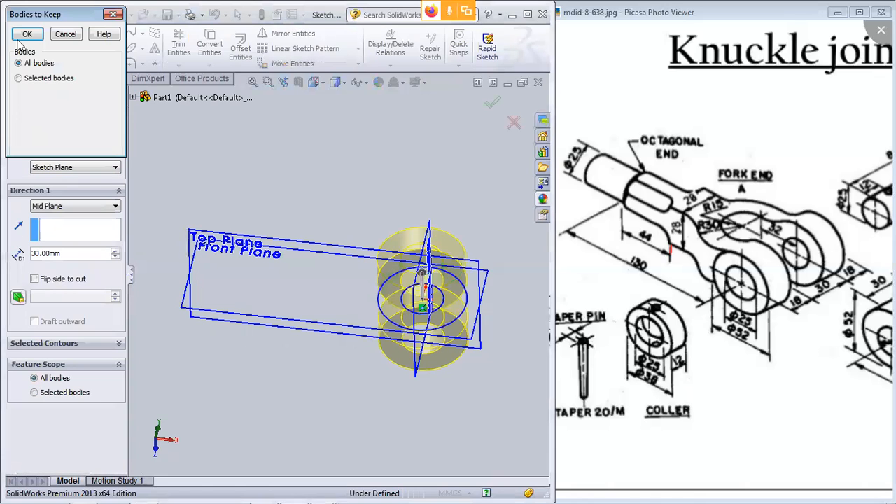
click(26, 33)
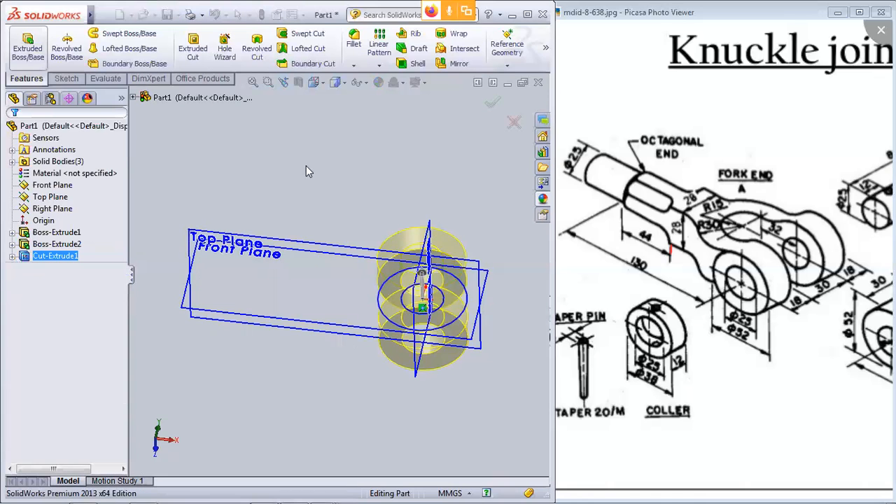
mouse_move(333, 166)
middle_down()
mouse_move(300, 113)
mouse_move(317, 93)
mouse_move(329, 182)
middle_up()
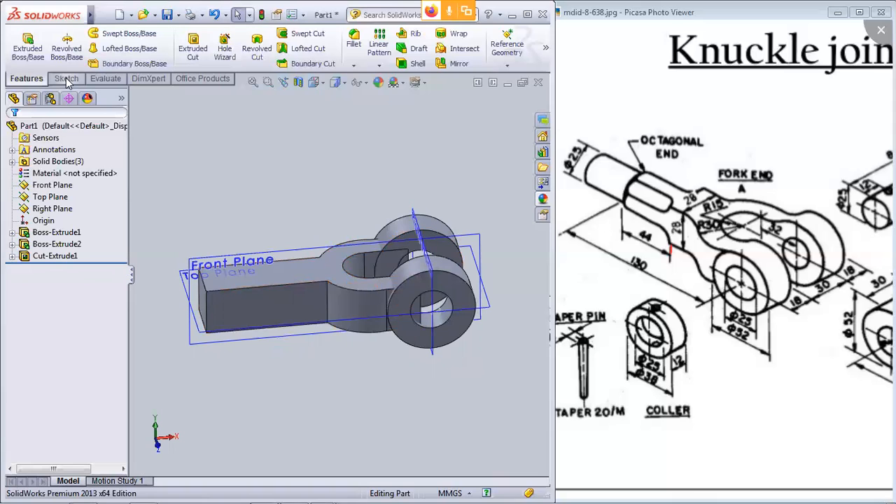
Step: Sketch a 12.5 mm radius circle centred on the origin on the Front Plane, and select the finished sketch
click(478, 242)
click(572, 198)
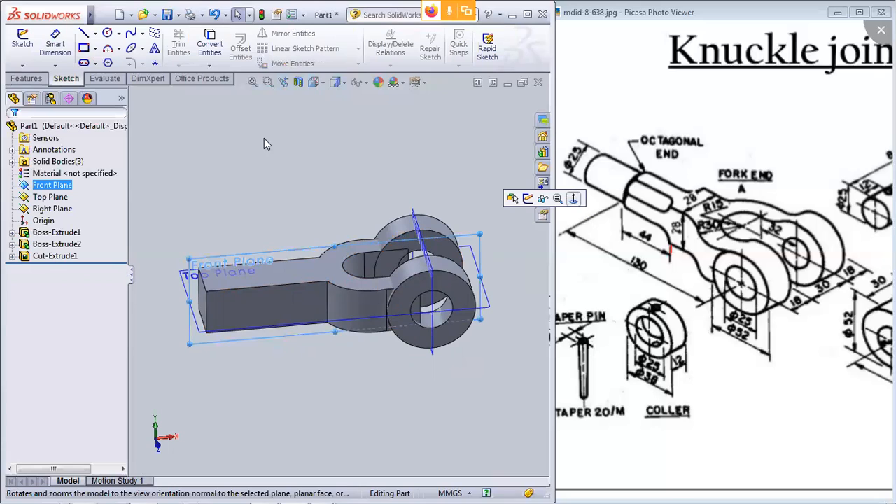
click(106, 34)
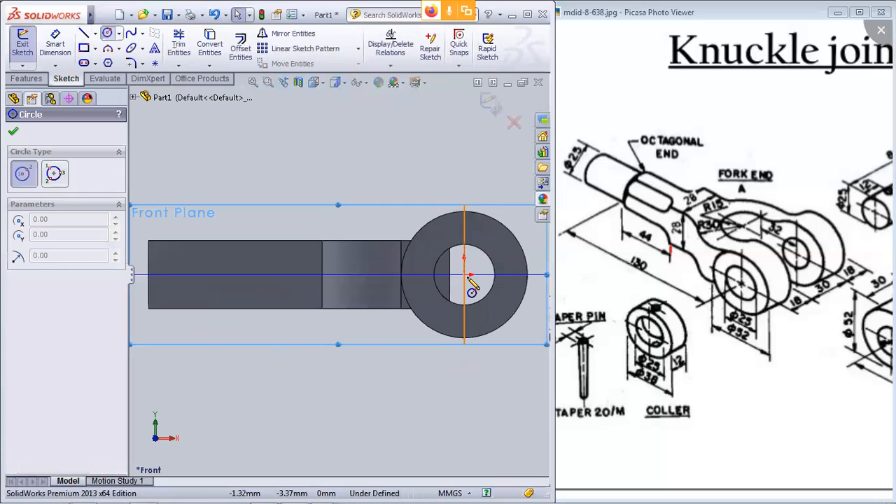
click(465, 274)
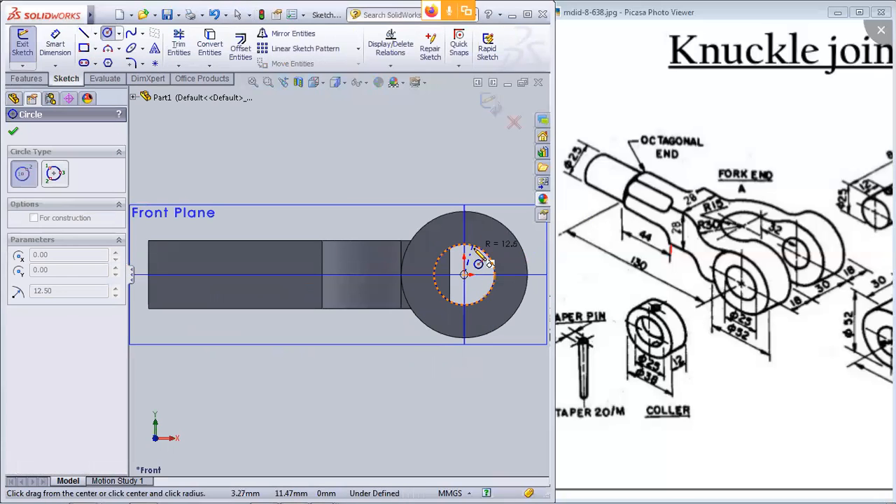
click(475, 248)
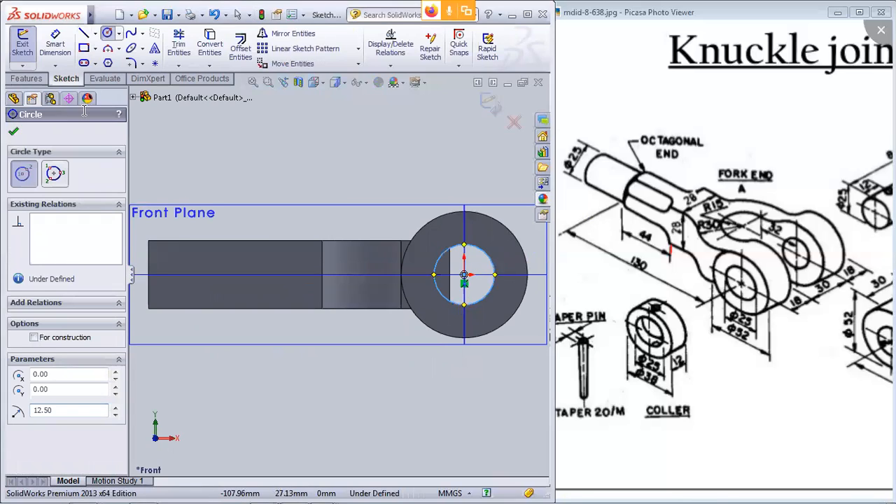
click(490, 103)
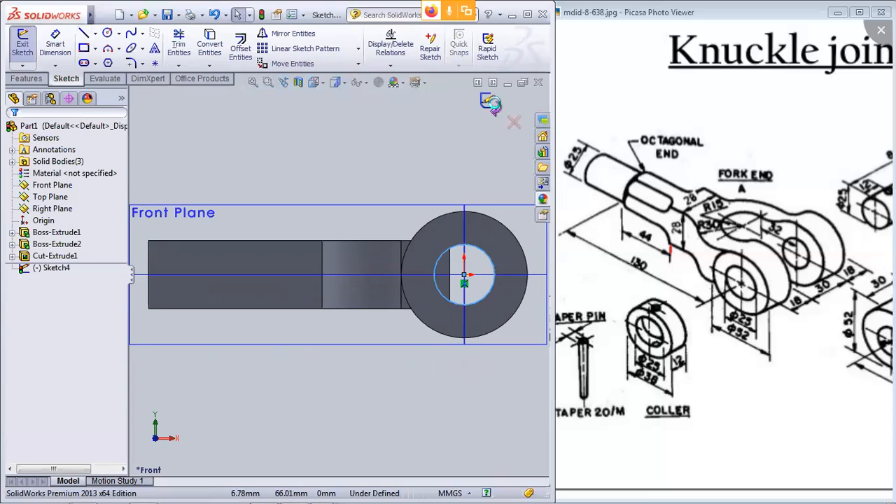
click(493, 103)
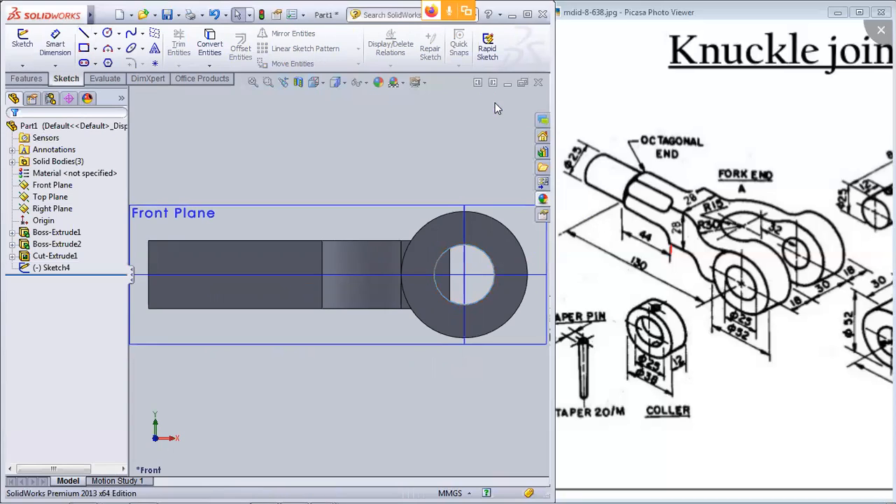
click(52, 268)
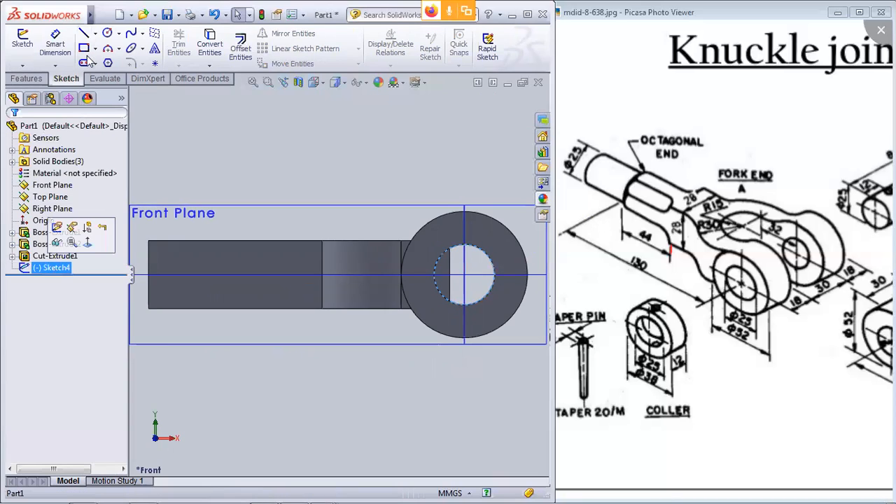
Step: Cut the 12.5 mm radius circle through both fork eyes as a 66 mm mid-plane extruded cut
click(23, 80)
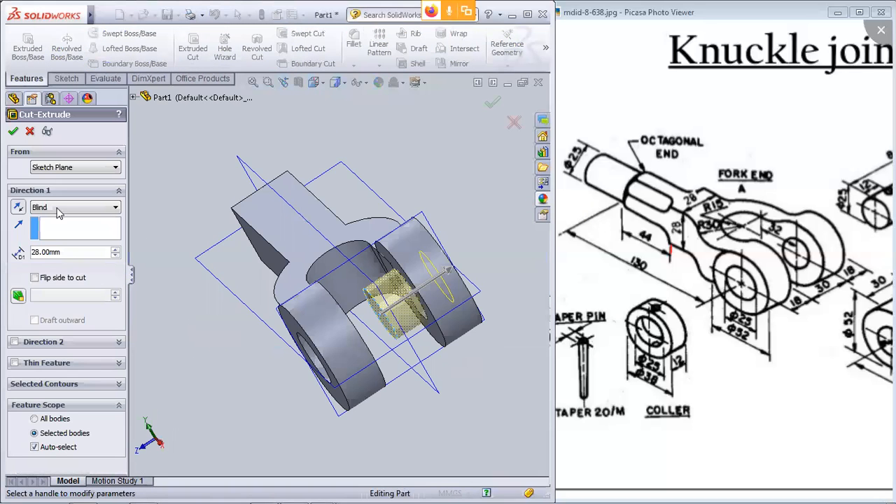
click(60, 208)
click(44, 278)
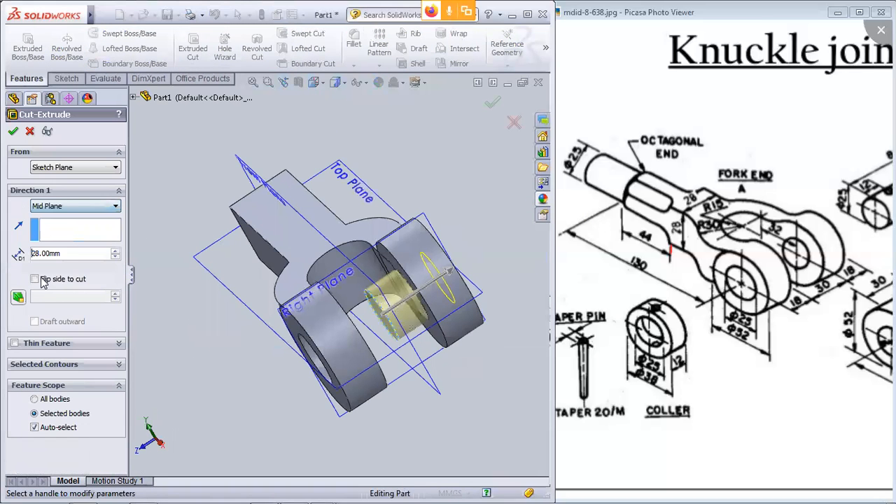
drag(66, 254, 5, 225)
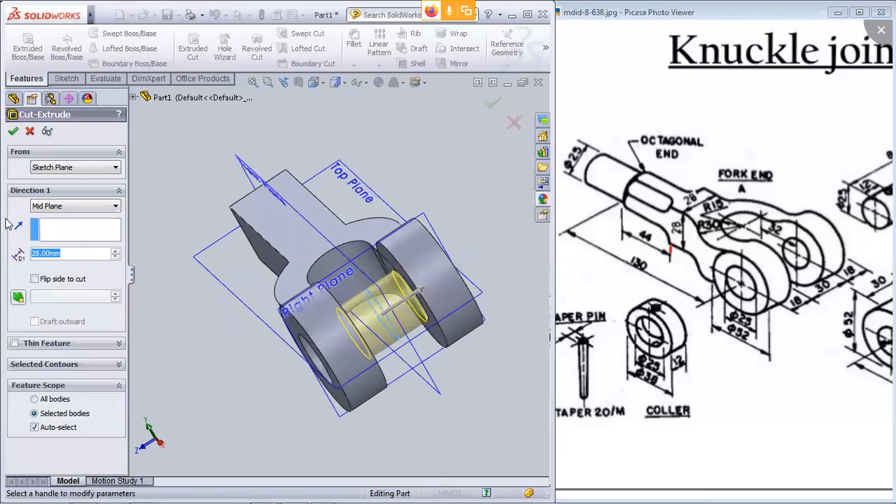
text(66)
key(Return)
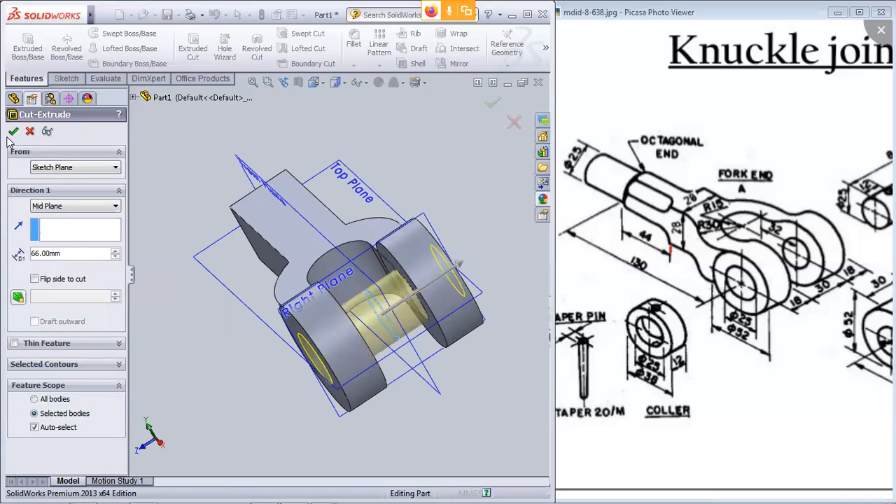
key(Return)
Step: Create a reference plane on the flat end face of the shank with a 0 mm offset
middle_drag(158, 153, 426, 152)
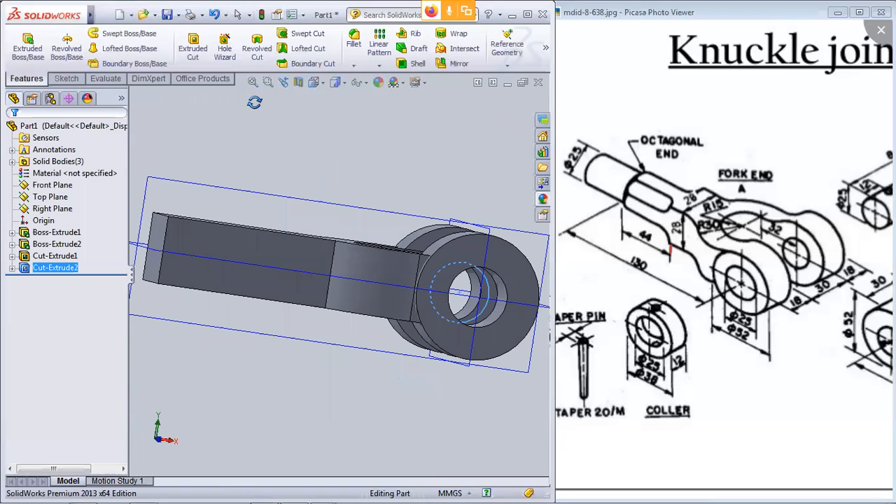
middle_drag(407, 200, 670, 197)
middle_drag(369, 115, 293, 178)
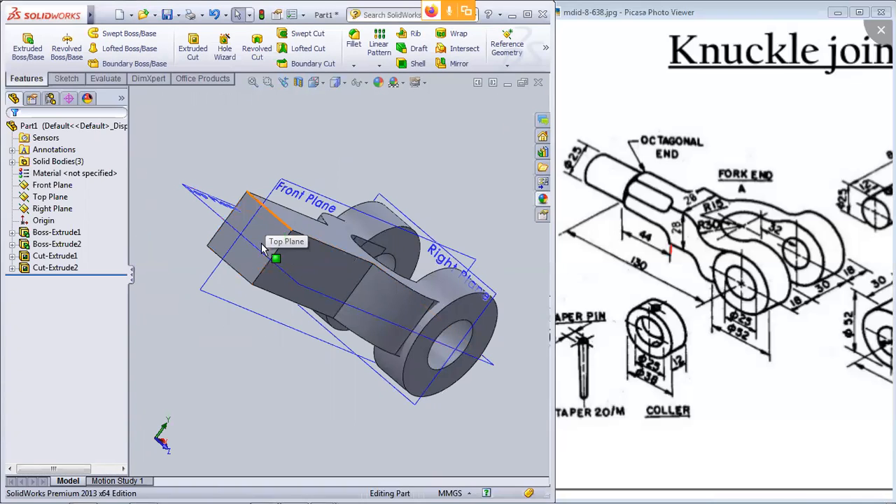
click(263, 242)
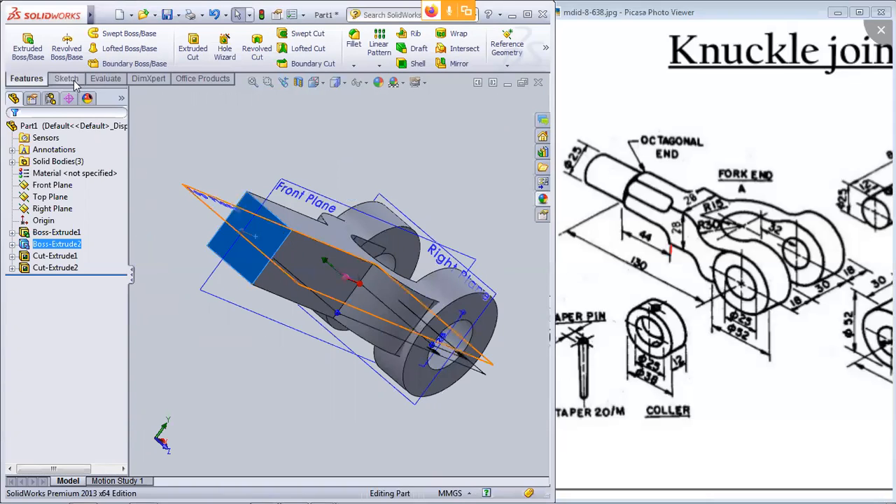
click(519, 47)
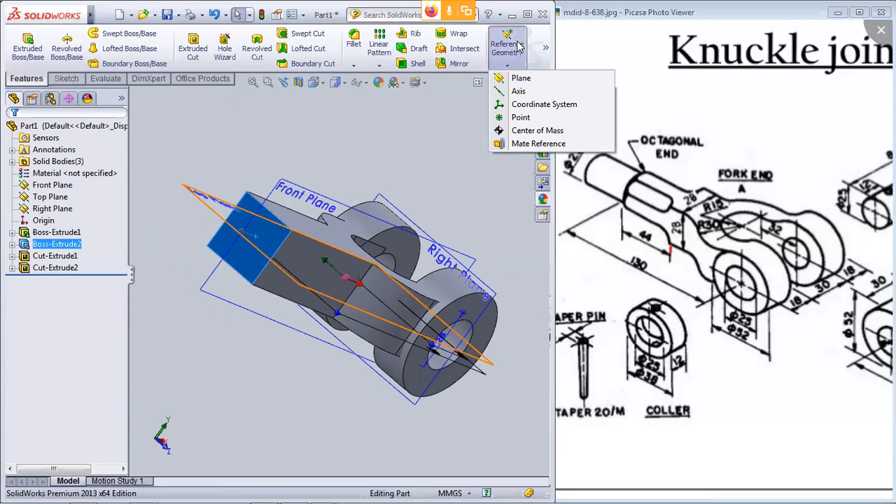
click(516, 80)
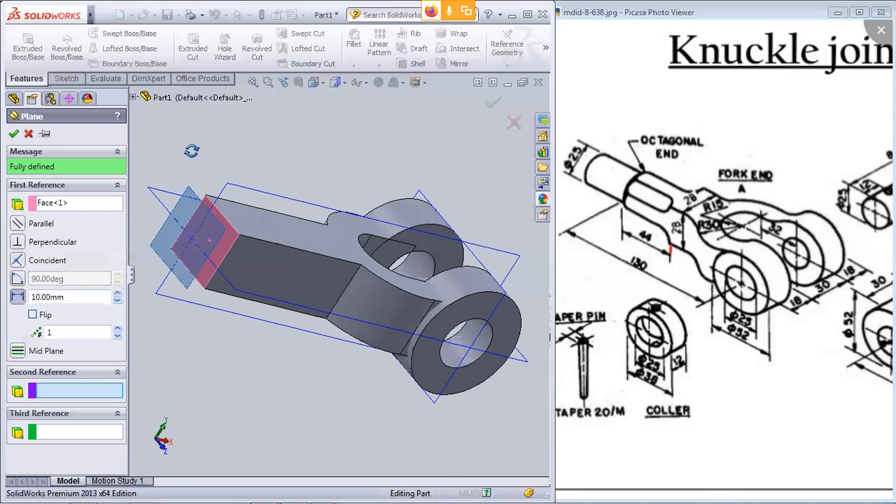
middle_drag(189, 181, 179, 181)
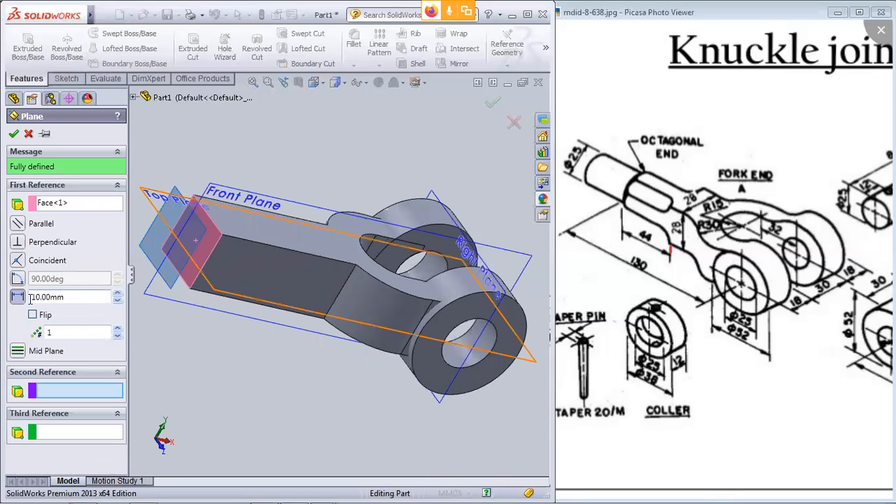
double_click(58, 301)
click(57, 295)
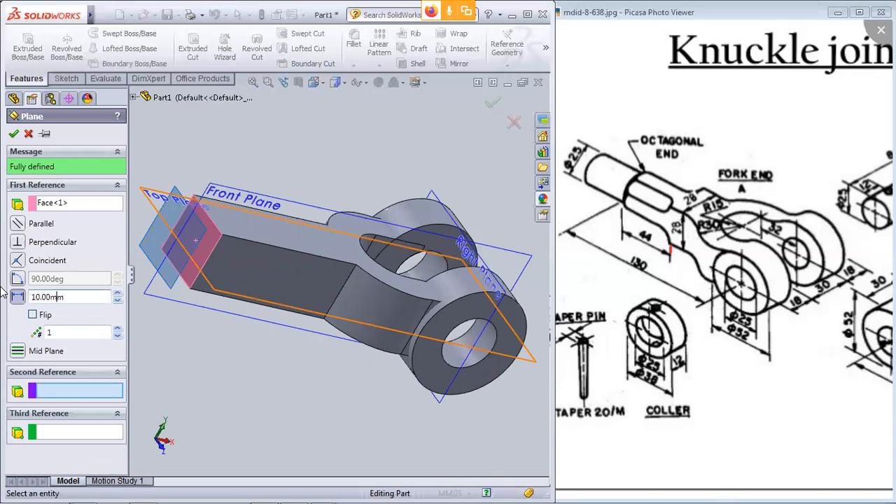
key(ctrl+a)
text(0)
key(Return)
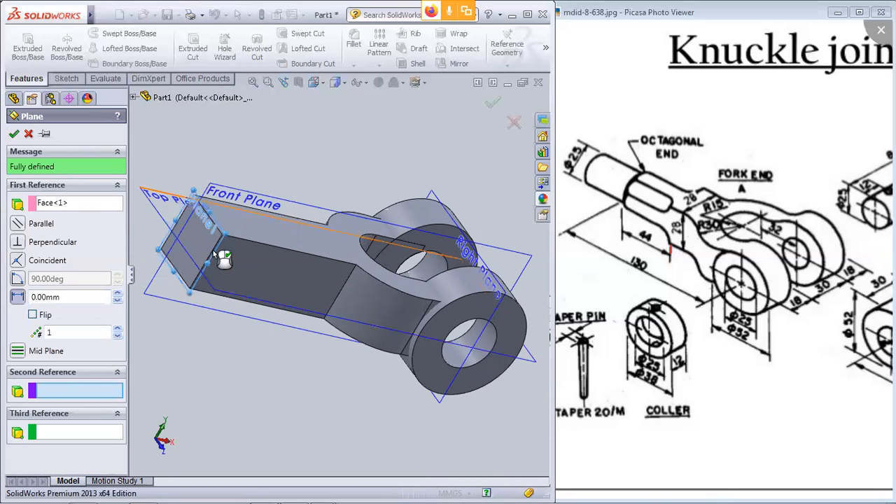
key(Return)
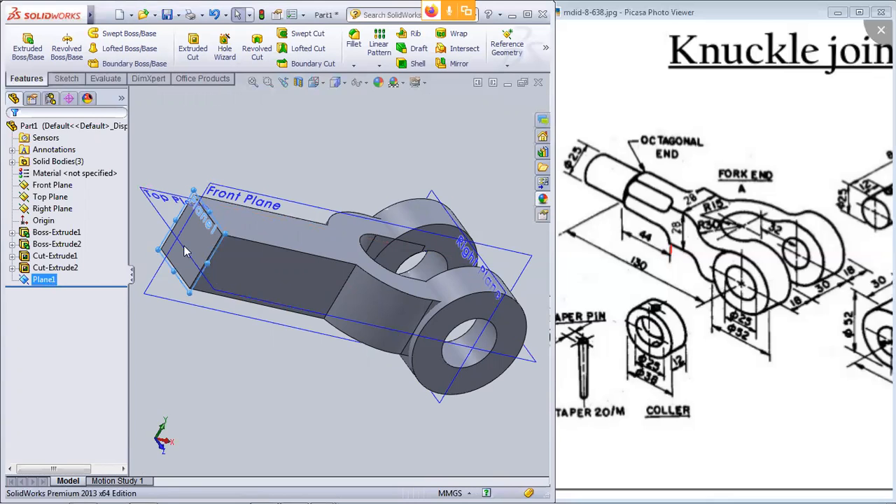
Step: Start a sketch on Plane1 at the shank's end, viewed face-on, and set up a new polygon with 8 sides
right_click(46, 280)
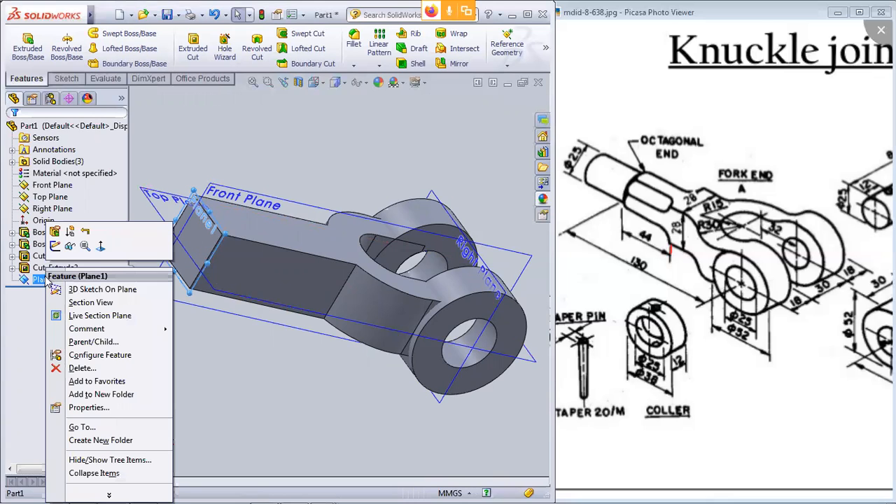
click(54, 246)
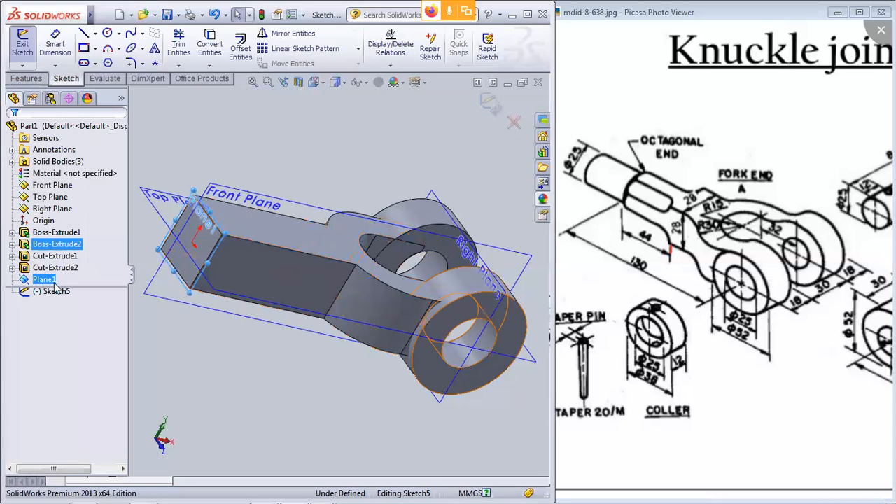
right_click(46, 280)
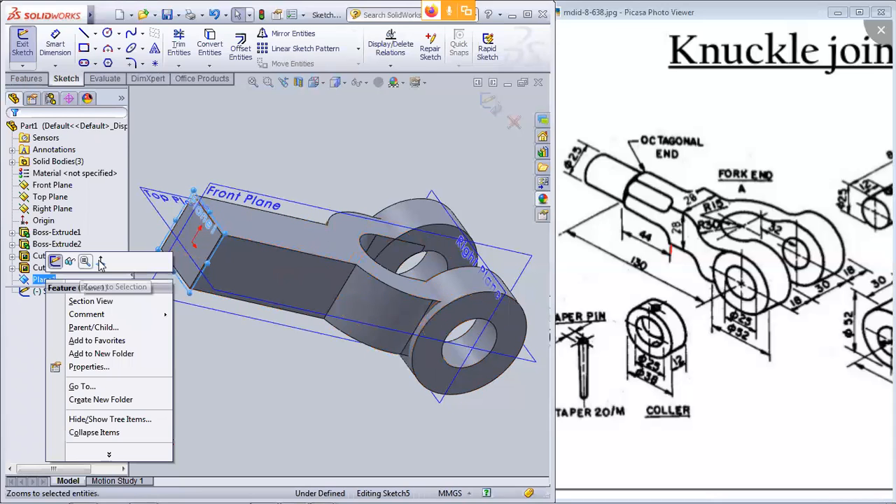
click(100, 261)
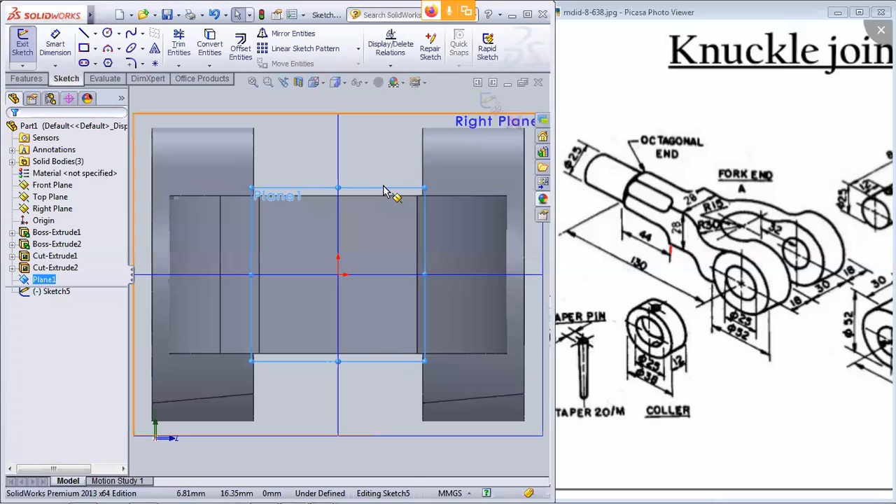
click(109, 64)
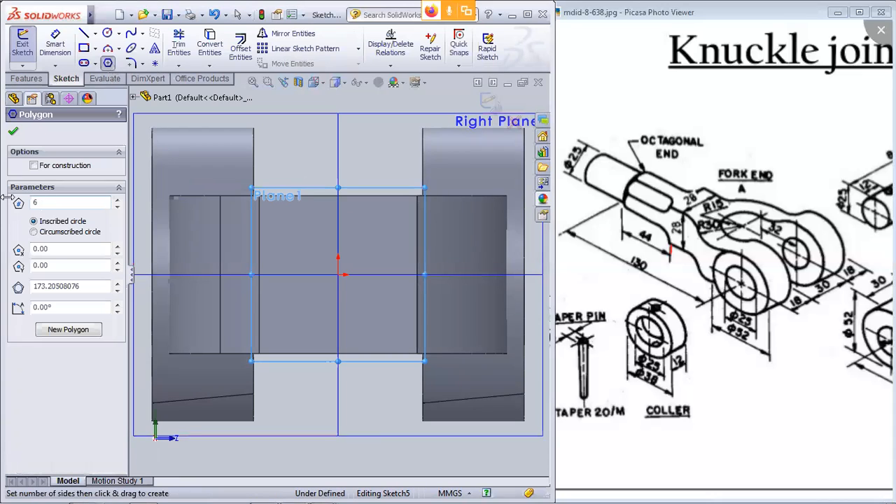
click(37, 203)
text(8)
click(69, 331)
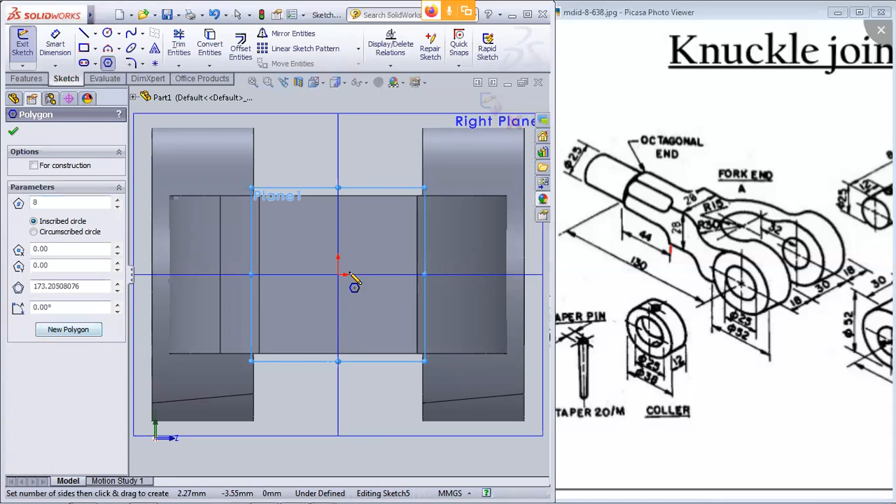
Step: Sketch an eight-sided polygon with a circumscribed circle about 30.46 mm in diameter, centred on the origin and fitted to the square end face
drag(339, 274, 342, 186)
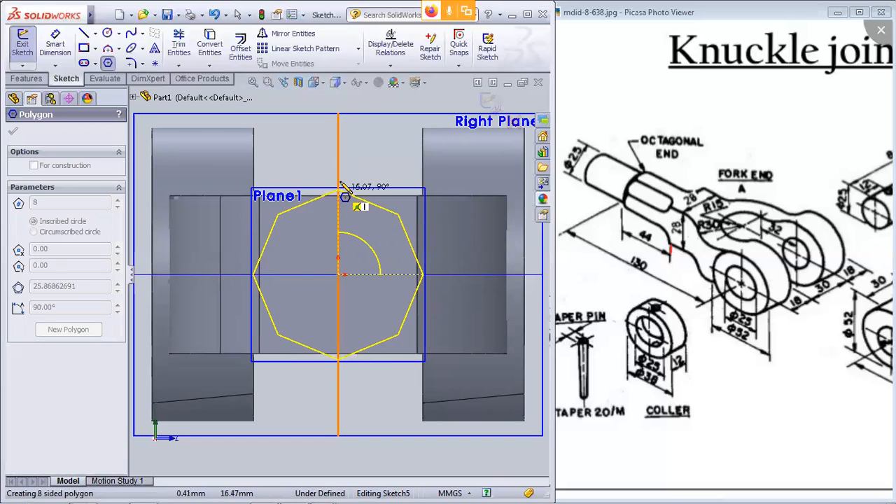
key(Escape)
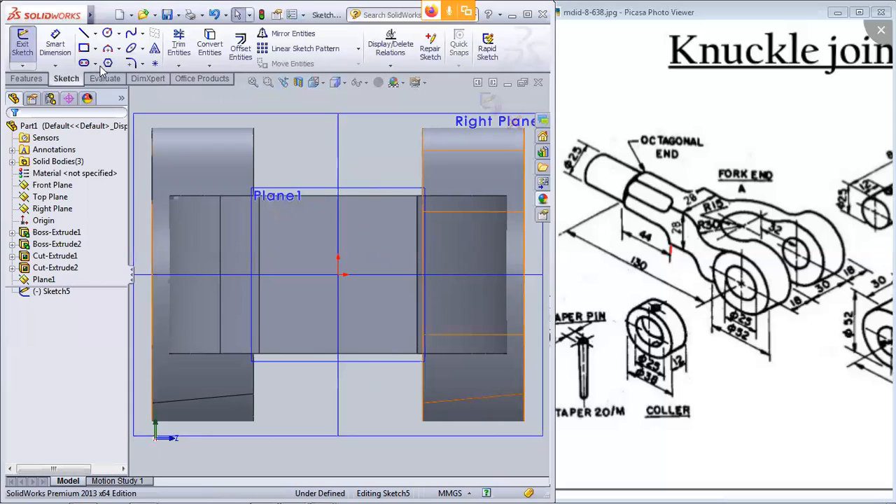
click(107, 63)
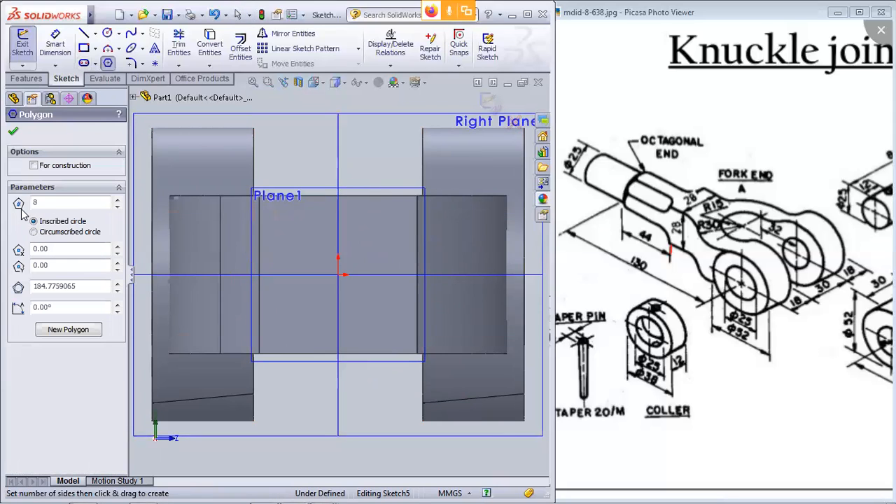
click(34, 231)
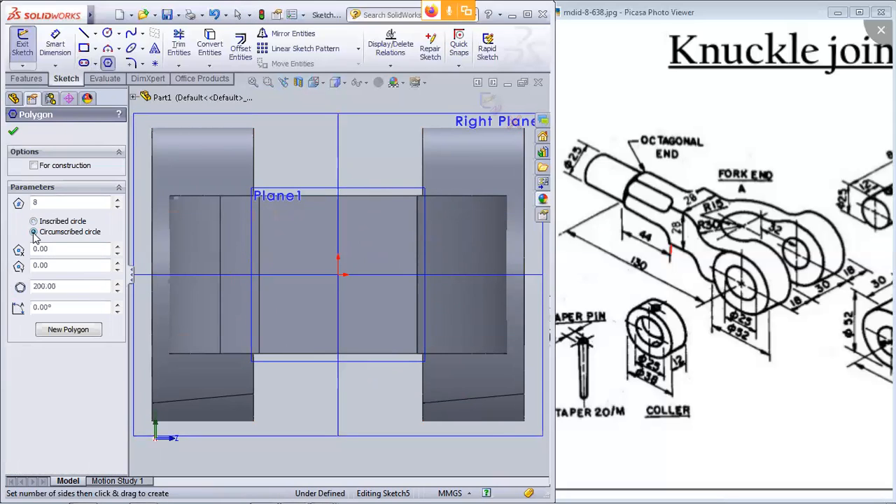
mouse_move(338, 275)
mouse_down()
mouse_move(394, 228)
mouse_move(363, 199)
mouse_move(372, 198)
mouse_up()
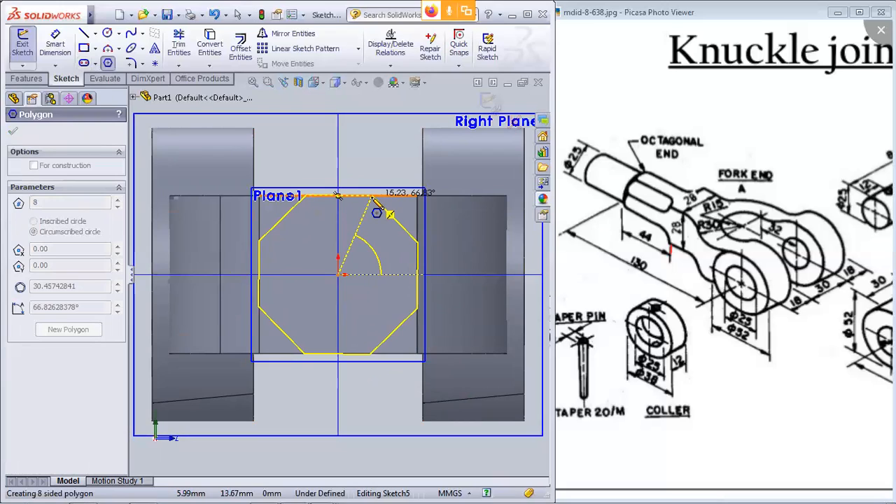
drag(374, 201, 374, 201)
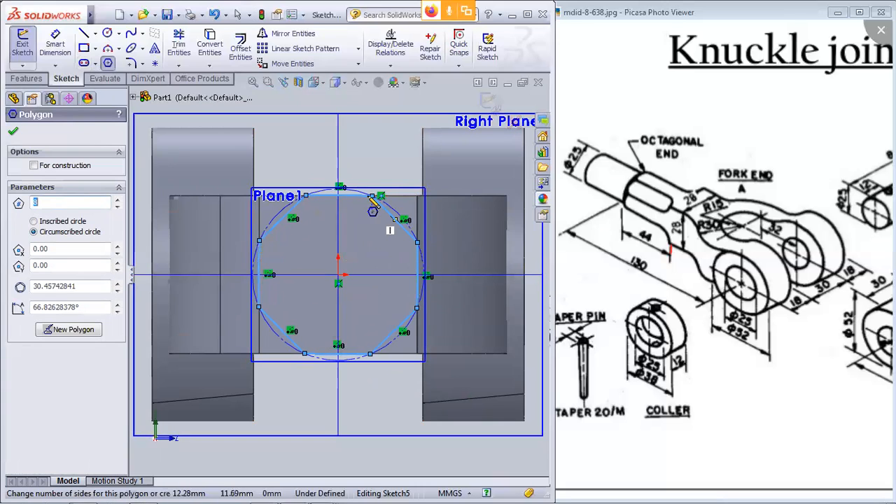
Step: Accept the octagon and exit the sketch on the shank's end plane
scroll(360, 203, down, 3)
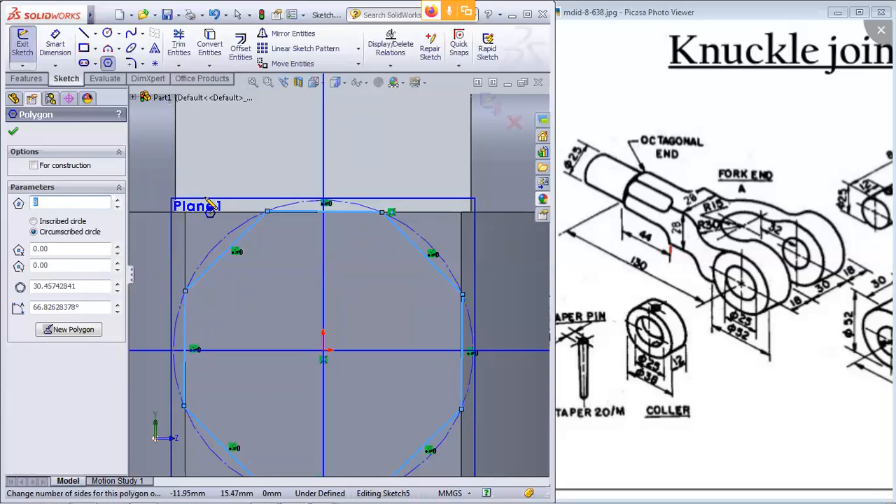
scroll(356, 346, down, 2)
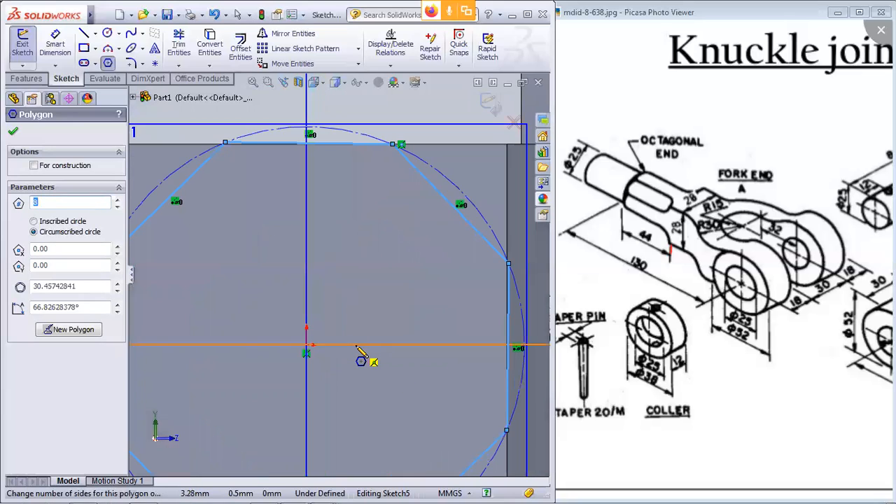
scroll(357, 346, up, 2)
scroll(357, 348, up, 2)
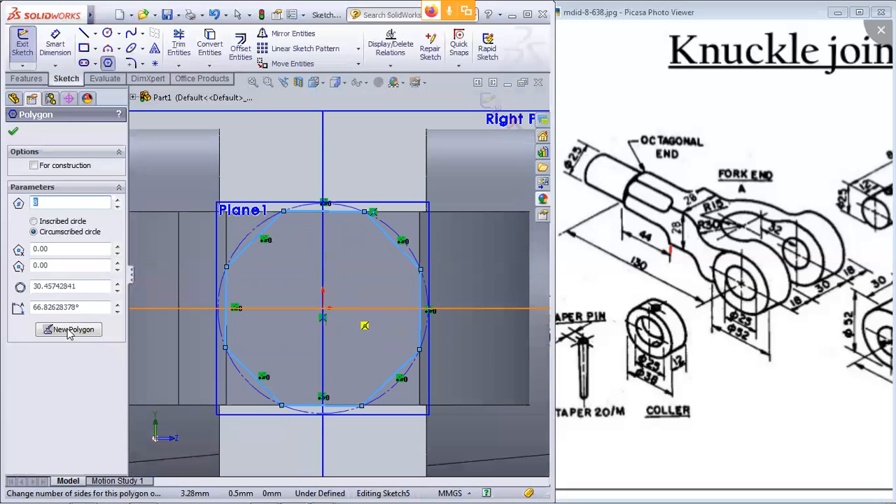
click(60, 254)
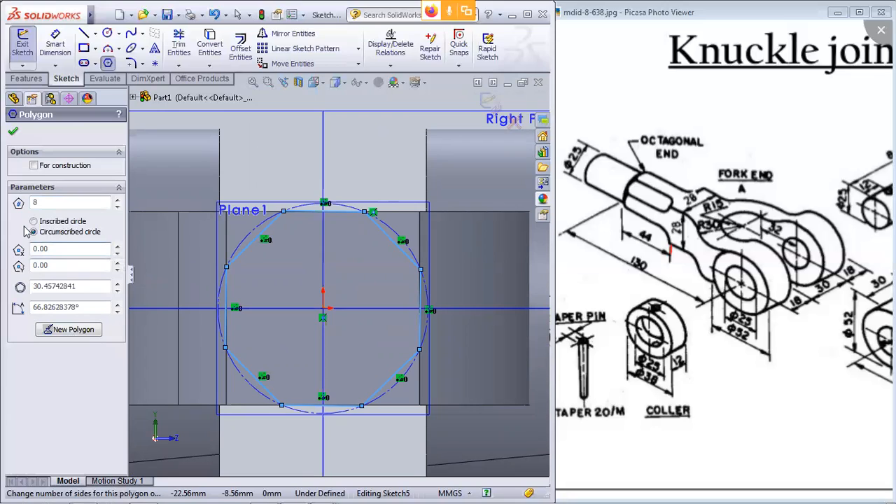
click(13, 134)
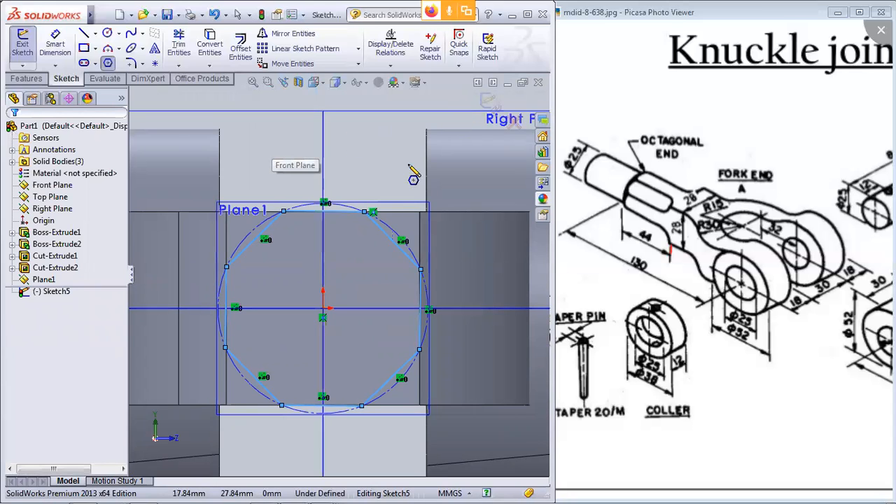
scroll(415, 174, up, 5)
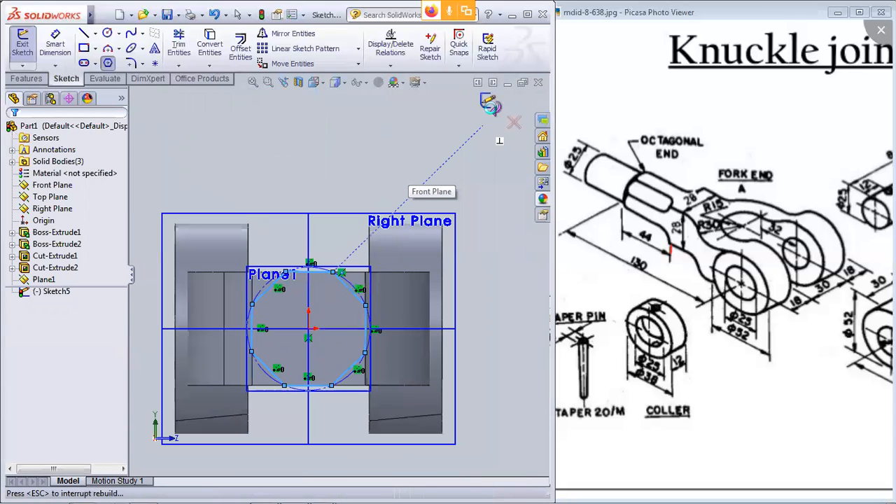
click(490, 104)
mouse_move(503, 249)
middle_down()
mouse_move(492, 265)
mouse_move(514, 248)
mouse_move(502, 254)
middle_up()
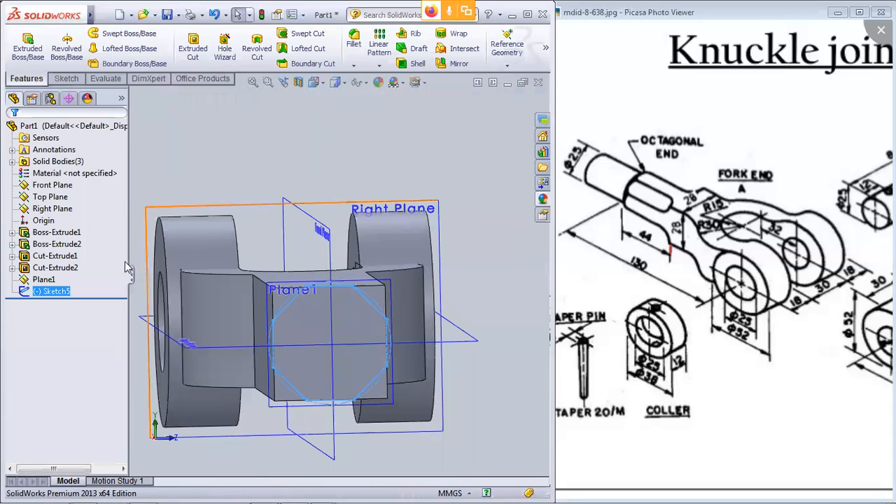
Step: Edit the octagon sketch to add an origin-centred rectangle enclosing the octagon and the square end face, and exit the sketch
right_click(56, 290)
click(67, 256)
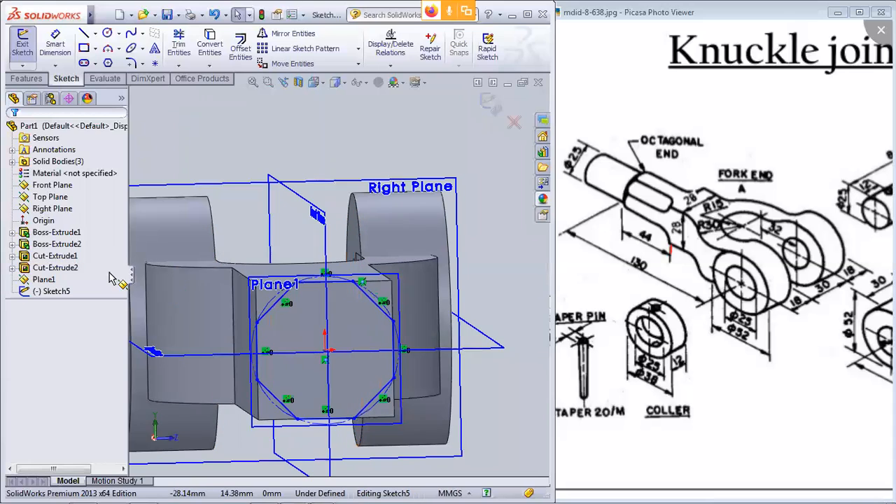
right_click(49, 292)
click(74, 271)
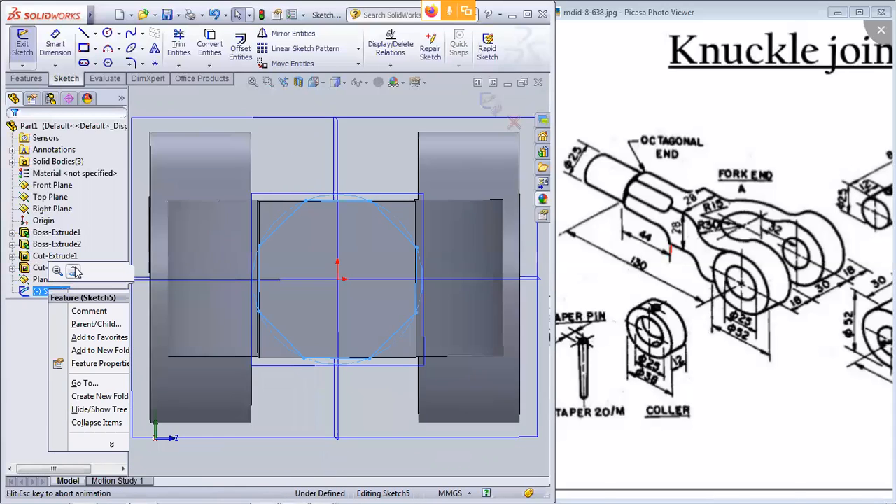
click(84, 47)
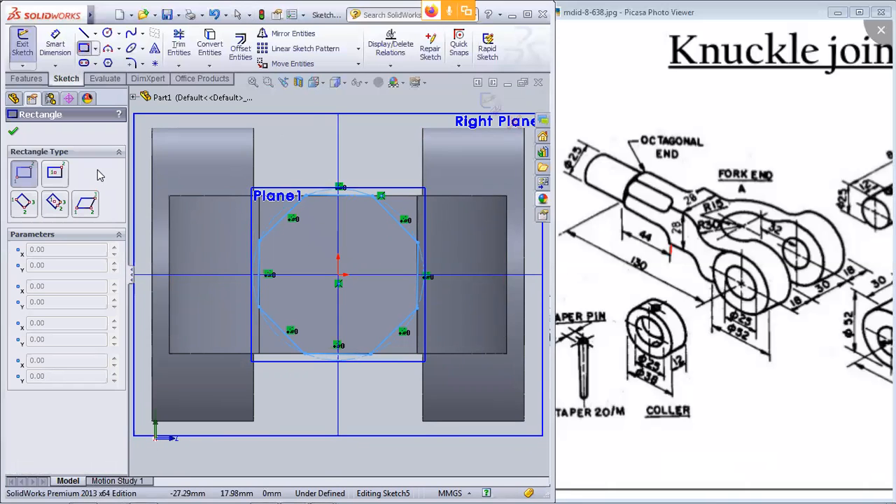
click(56, 174)
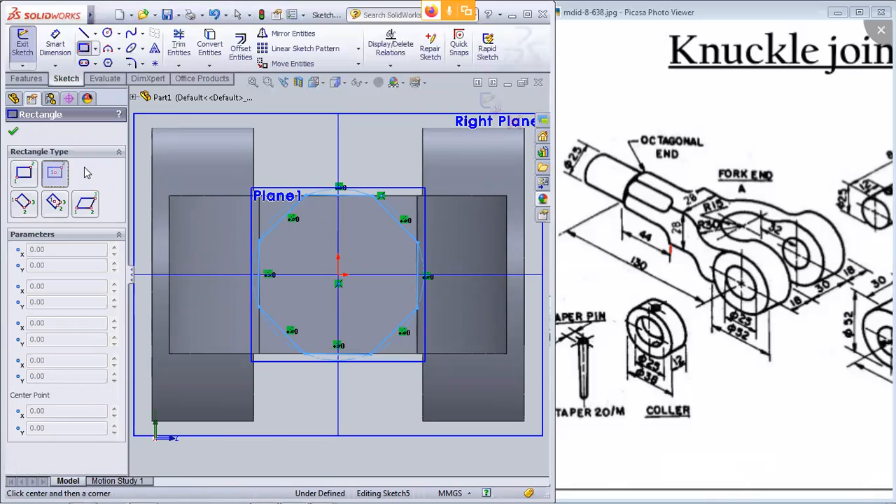
click(339, 276)
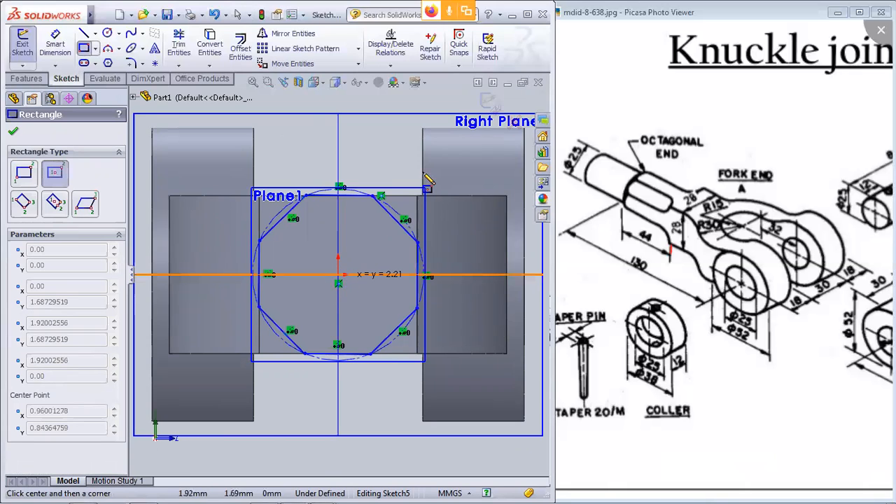
click(458, 166)
click(12, 131)
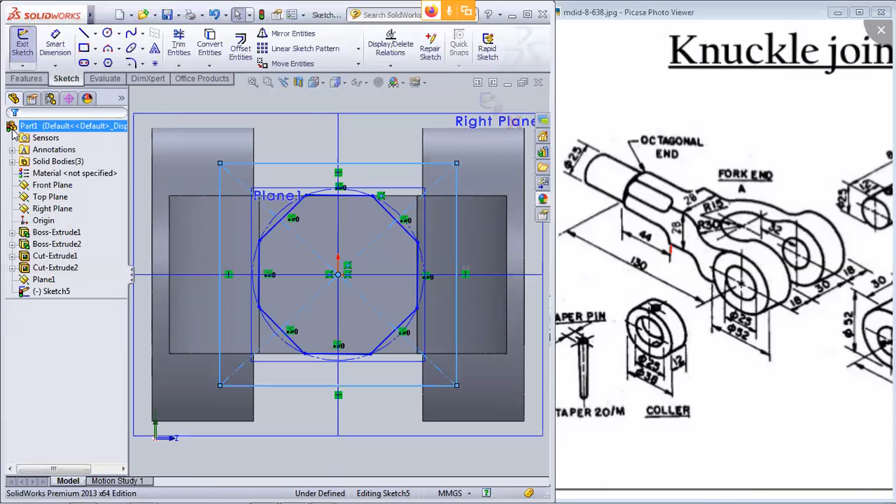
click(489, 103)
Step: Extrude-cut the region between the rectangle and the octagon along the shank to a blind depth of 44 mm
key(ctrl+7)
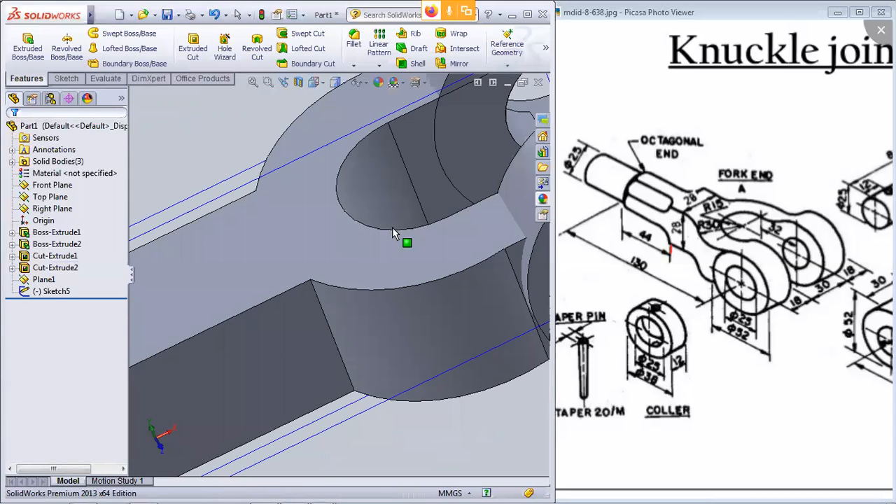
key(f)
scroll(307, 369, down, 3)
middle_drag(337, 350, 324, 176)
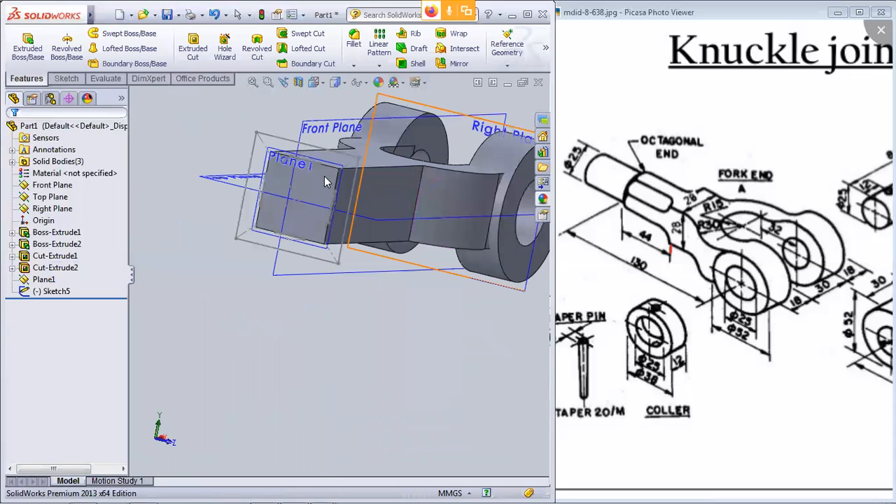
click(50, 292)
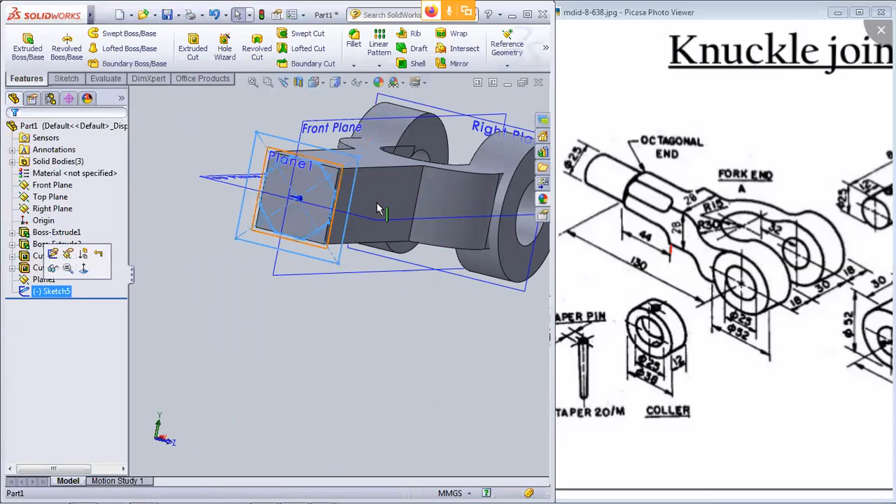
click(202, 44)
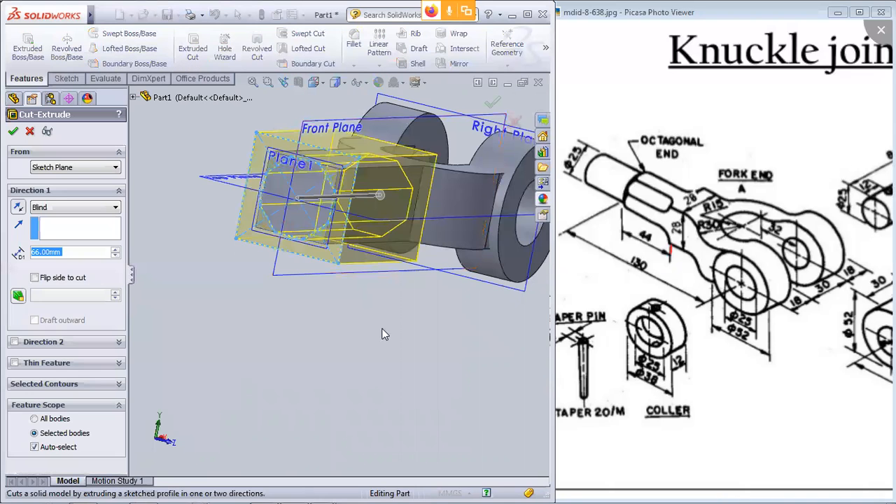
double_click(70, 252)
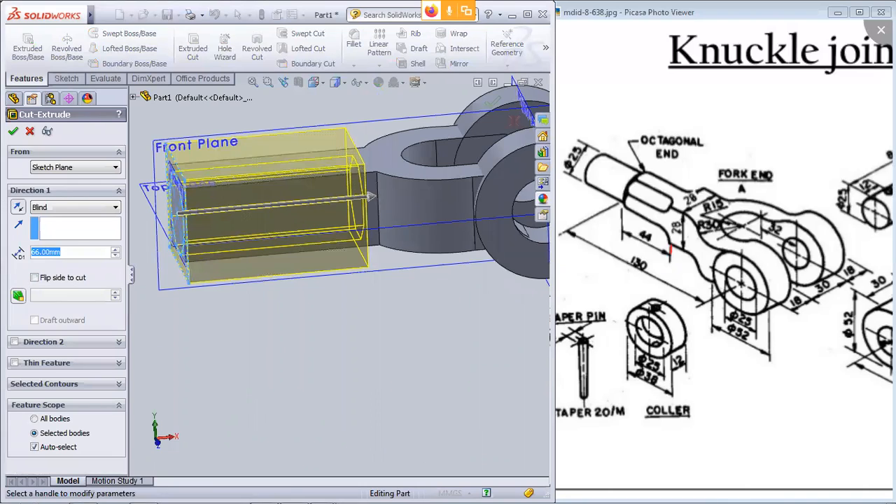
text(44)
key(Return)
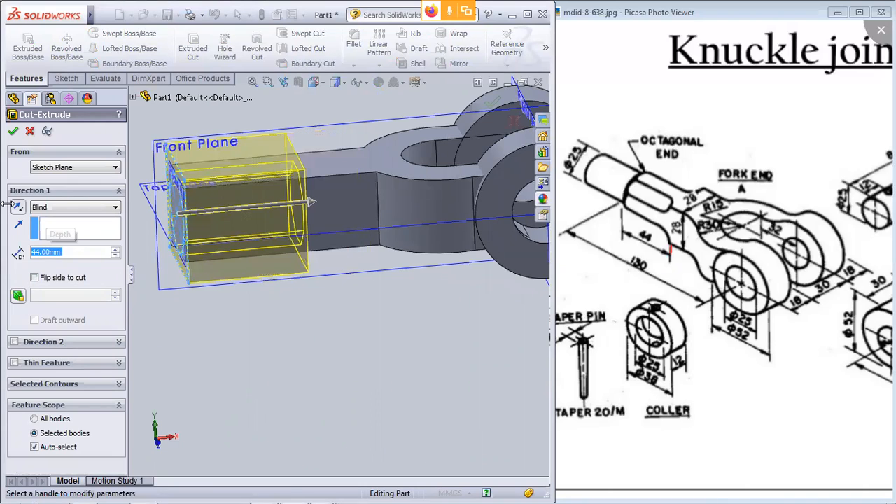
middle_drag(334, 365, 378, 354)
click(11, 132)
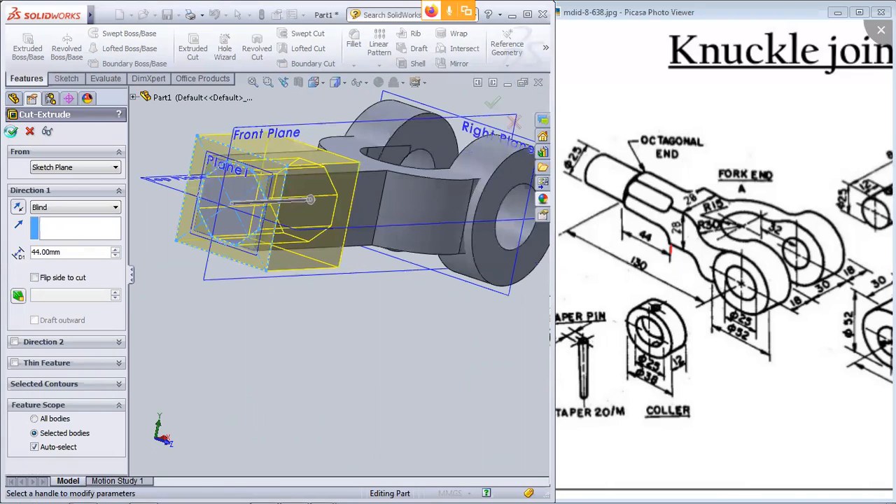
Step: Examine the octagonal cut on the shank from several angles and compare it with the fork end in the reference drawing
middle_drag(354, 283, 344, 346)
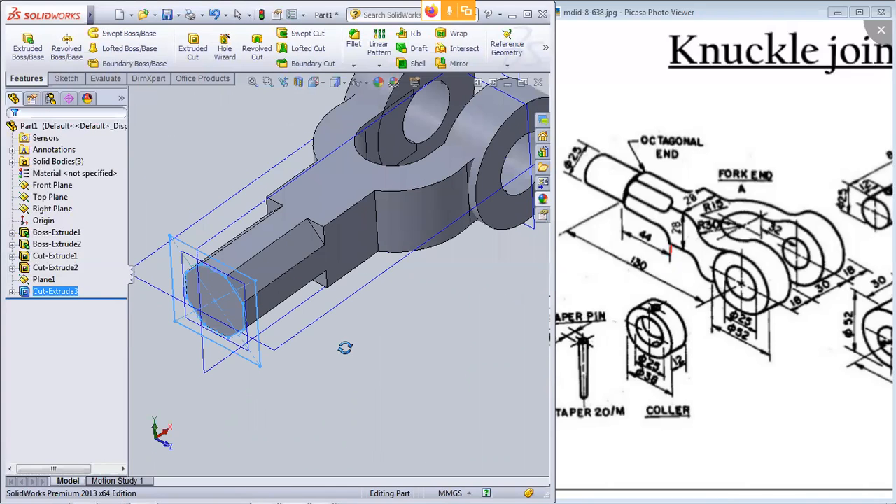
click(413, 318)
mouse_move(451, 315)
middle_down()
mouse_move(366, 230)
mouse_move(413, 182)
mouse_move(406, 258)
mouse_move(369, 335)
mouse_move(410, 320)
mouse_move(400, 340)
mouse_move(370, 330)
mouse_move(462, 256)
mouse_move(461, 288)
mouse_move(441, 293)
middle_up()
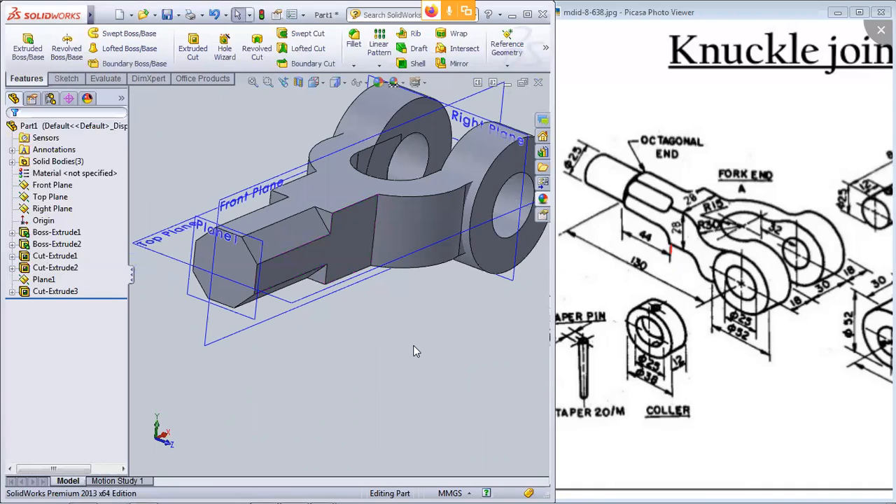
scroll(413, 345, up, 1)
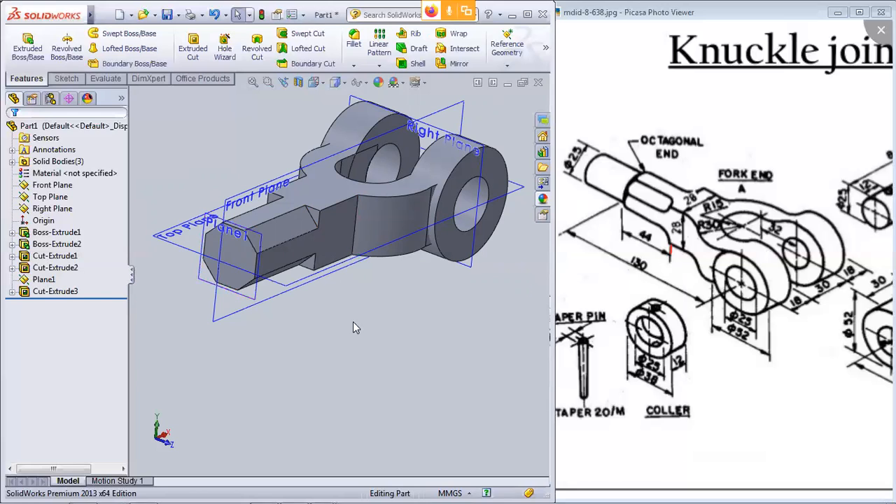
scroll(353, 323, up, 2)
middle_drag(364, 312, 362, 337)
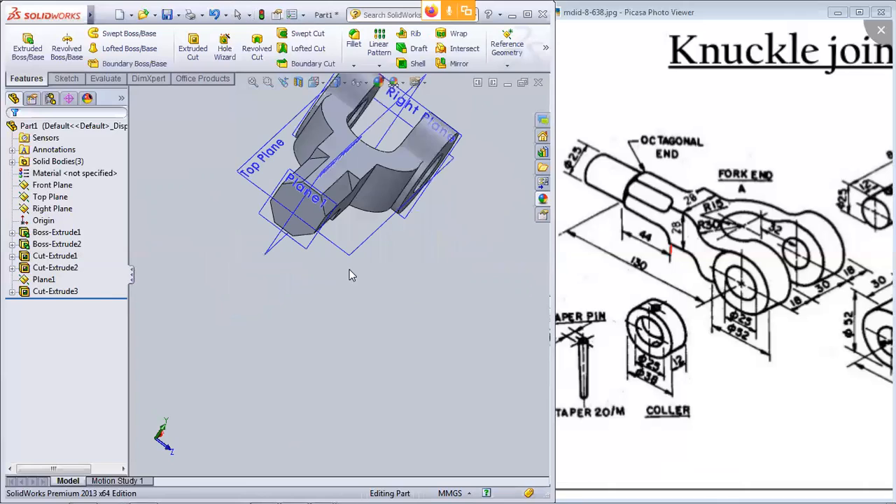
click(670, 204)
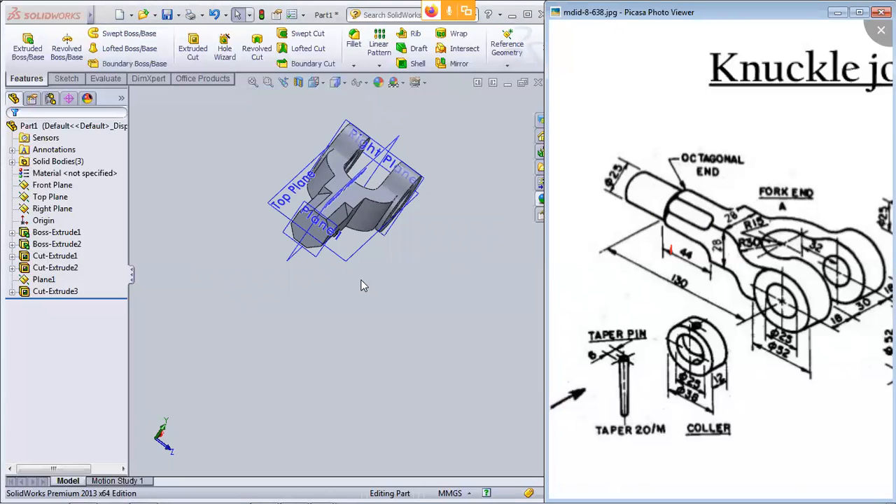
scroll(386, 264, up, 1)
middle_drag(431, 280, 340, 258)
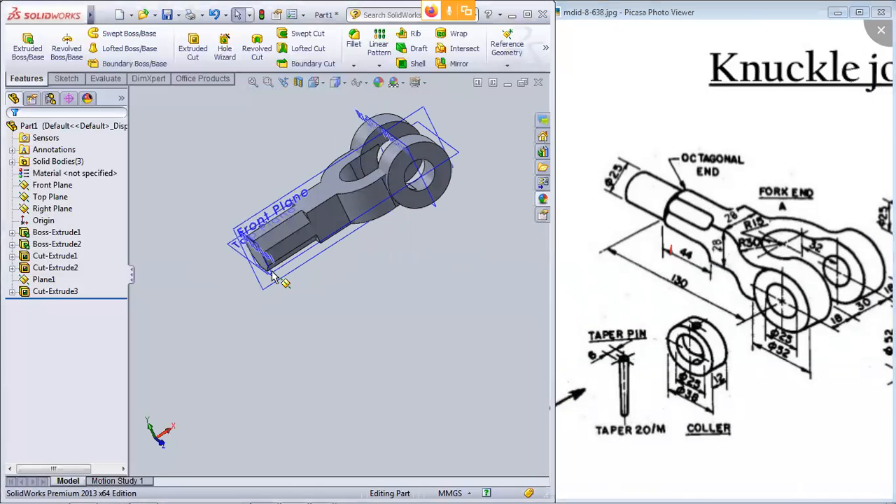
scroll(275, 278, down, 5)
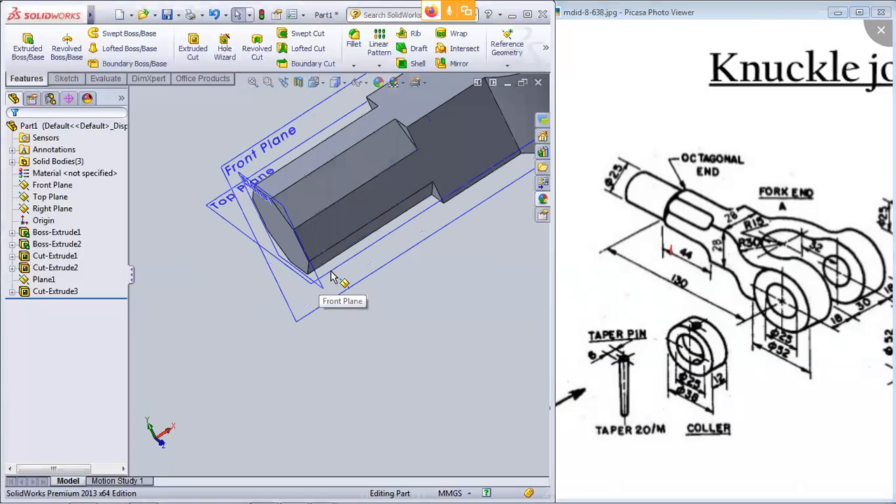
click(693, 227)
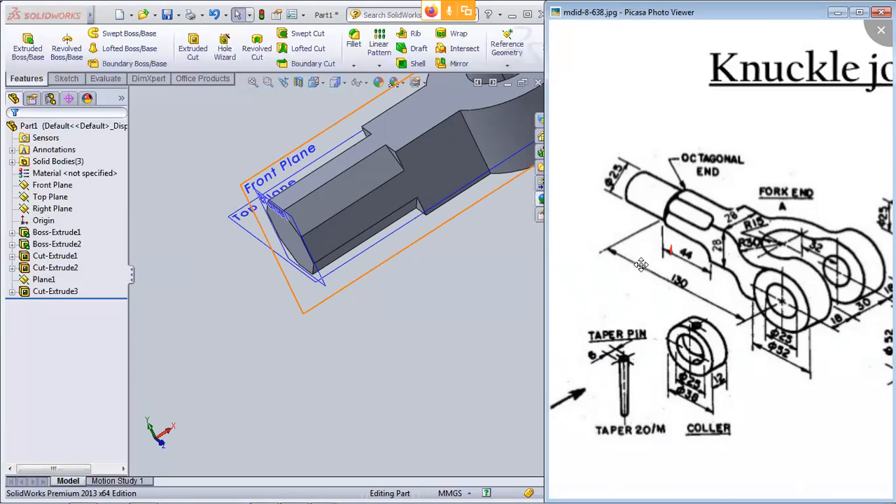
middle_drag(361, 330, 349, 354)
key(ctrl+shift+z)
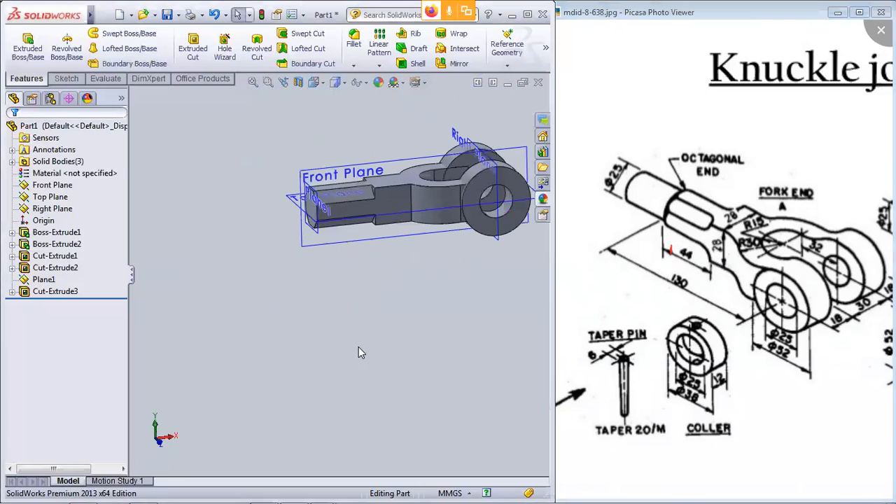
Step: Sketch a right triangle about 17 mm wide and 10 mm high on the Front Plane, overlapping the shank end's upper corner
middle_drag(328, 306, 338, 167)
click(357, 167)
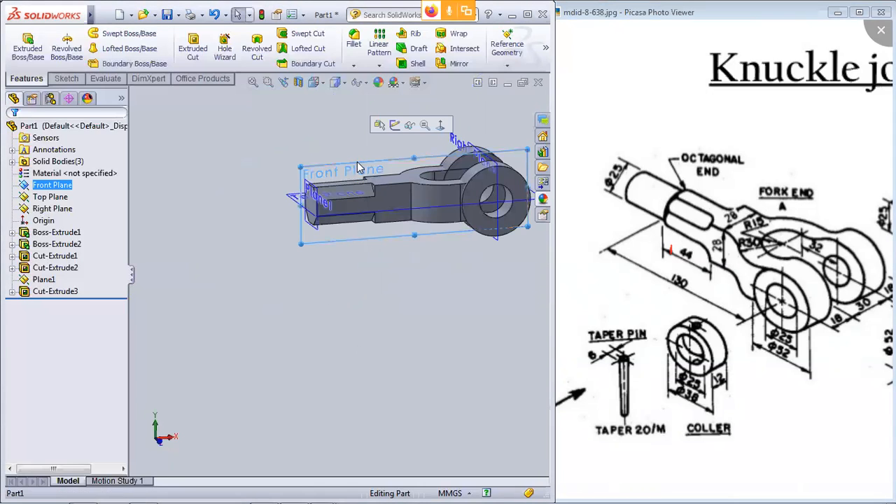
click(442, 125)
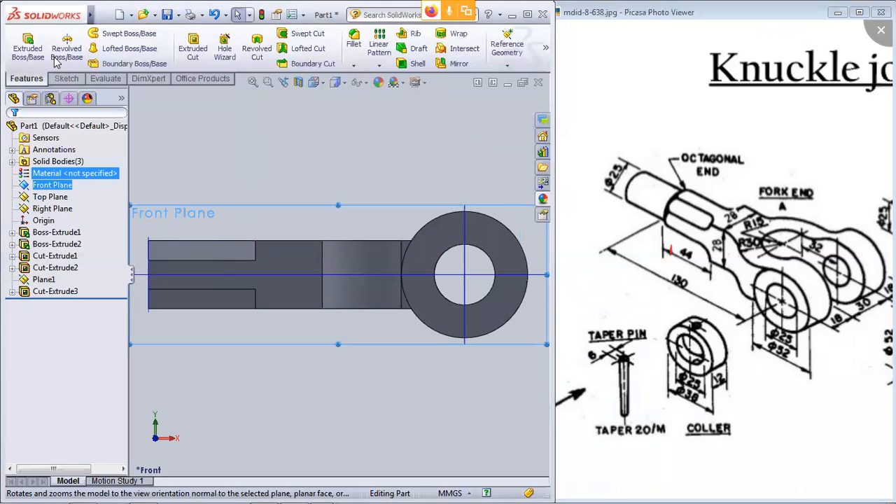
click(65, 80)
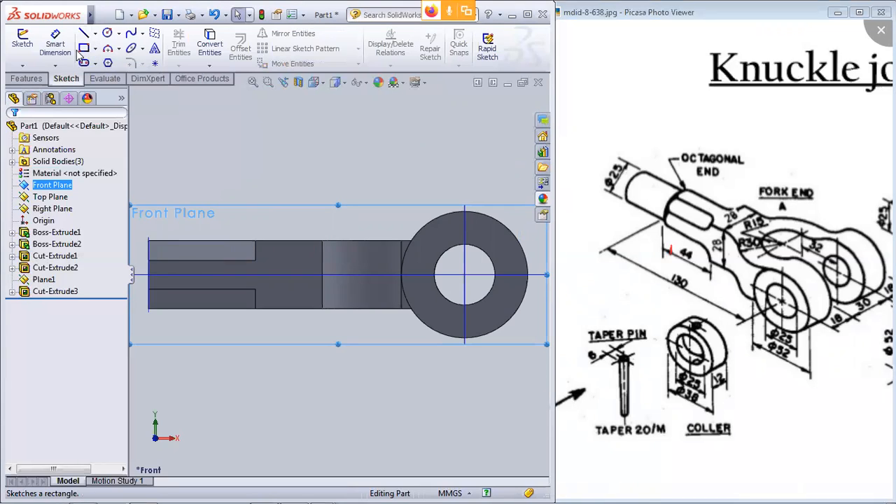
click(83, 32)
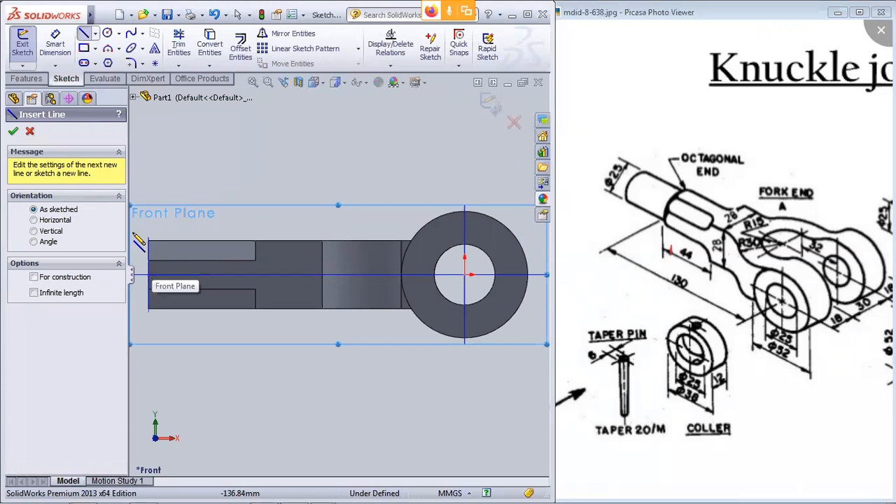
click(148, 242)
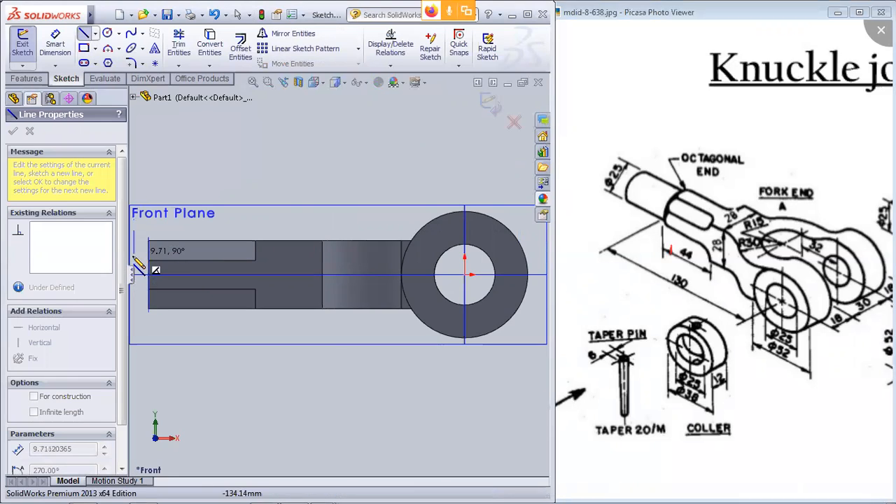
click(134, 256)
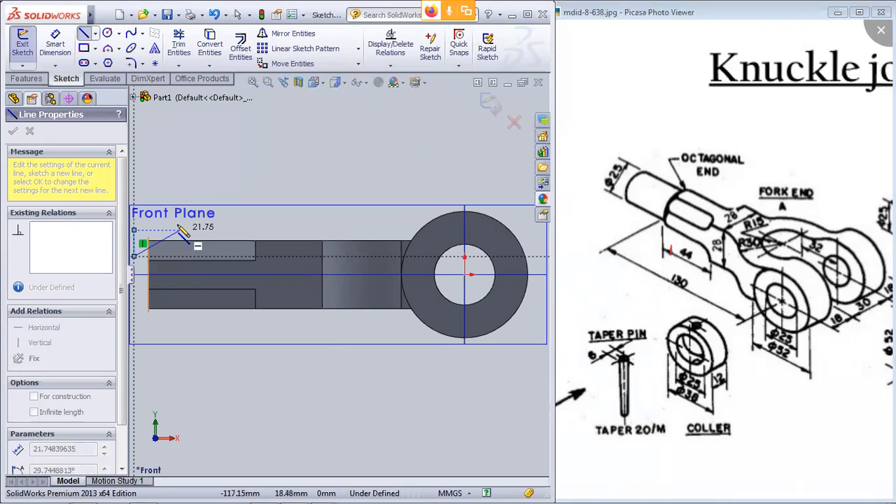
click(179, 229)
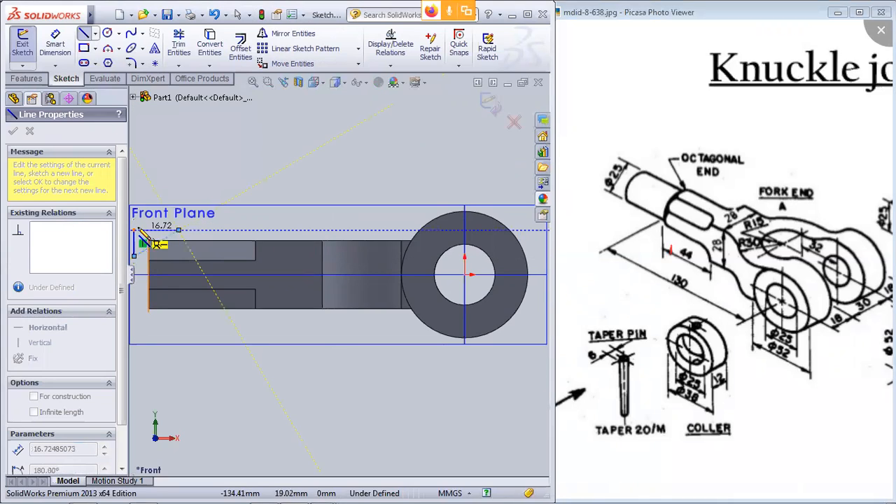
click(136, 230)
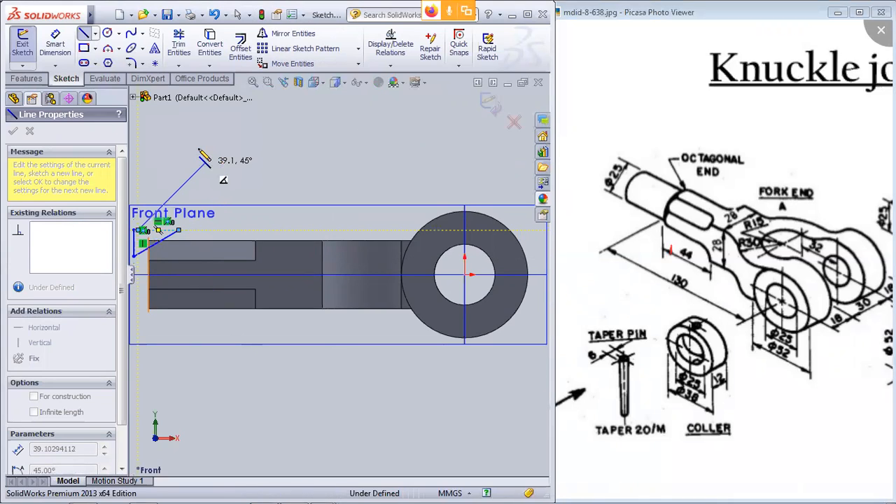
key(Escape)
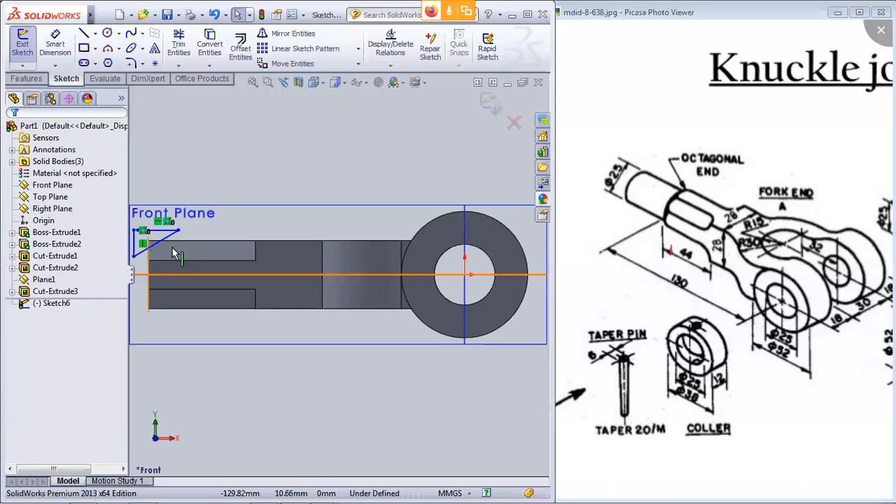
Step: Close the gap in the triangle by joining the horizontal line's open end to the vertical line's upper endpoint
scroll(170, 228, down, 5)
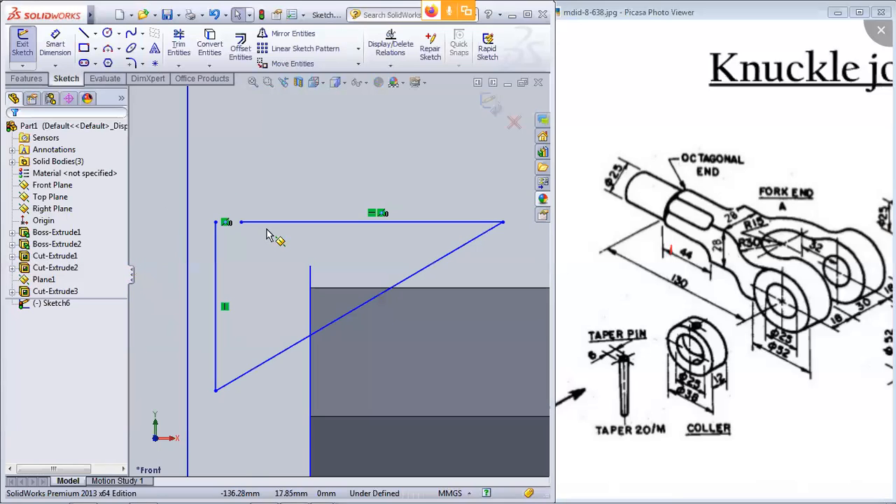
scroll(266, 233, down, 2)
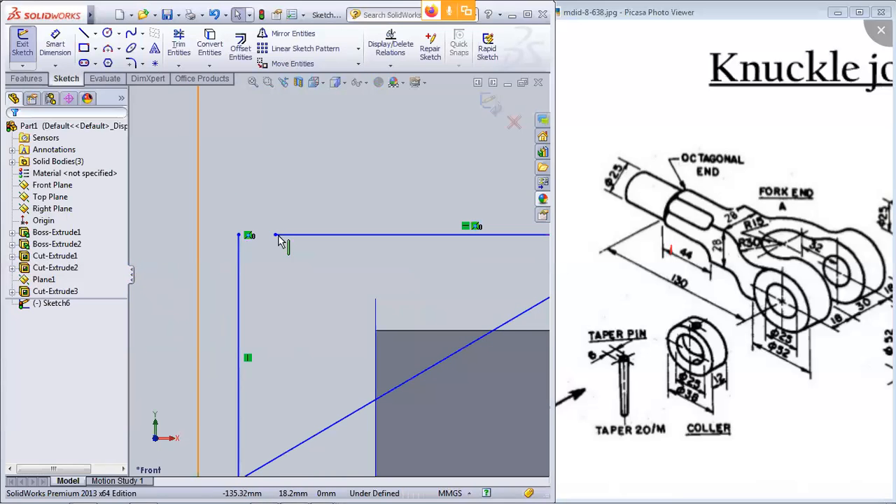
drag(275, 236, 239, 236)
click(241, 205)
scroll(282, 278, down, 2)
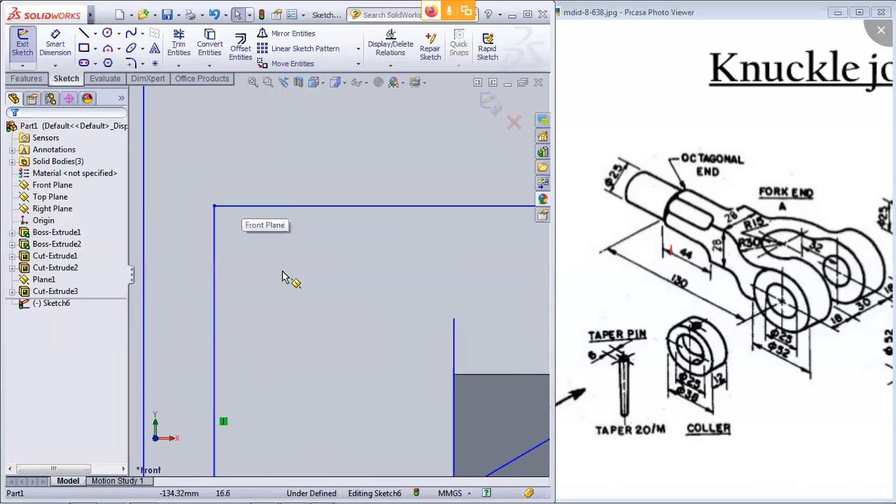
Step: Add a horizontal centreline about 175 mm long from the origin past the shank end, and exit the sketch
scroll(327, 300, up, 5)
mouse_move(364, 297)
middle_down()
mouse_move(392, 287)
mouse_move(462, 289)
mouse_move(352, 307)
mouse_move(344, 286)
middle_up()
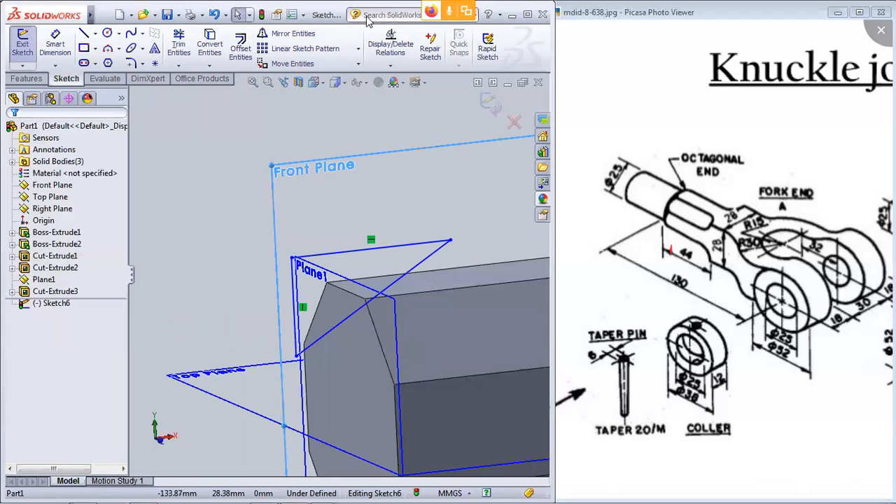
right_click(308, 170)
click(50, 303)
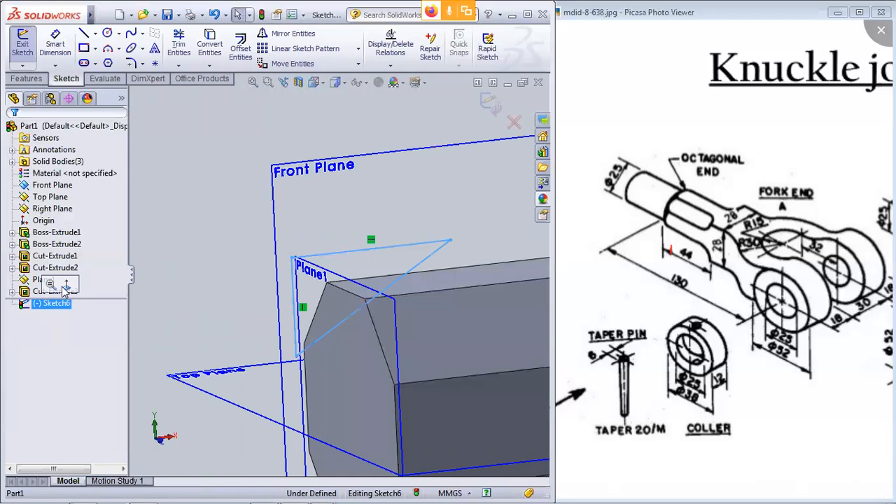
click(66, 285)
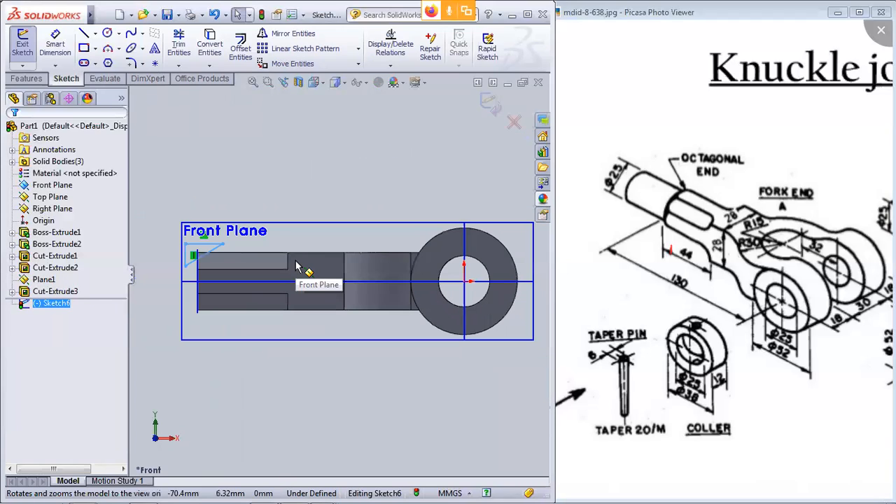
scroll(258, 283, up, 2)
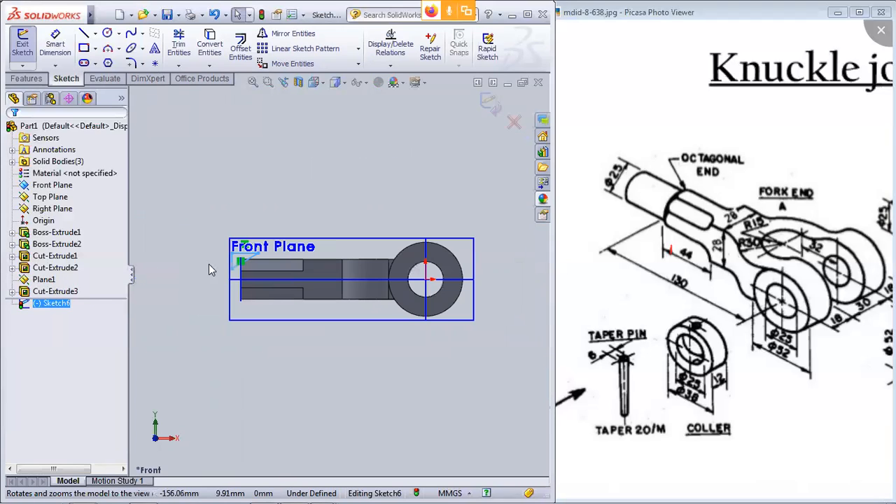
scroll(209, 264, down, 3)
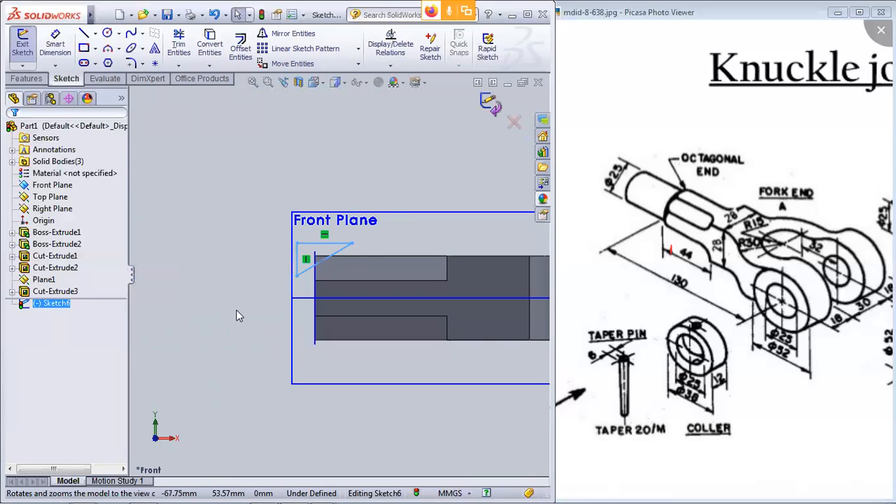
scroll(353, 273, up, 3)
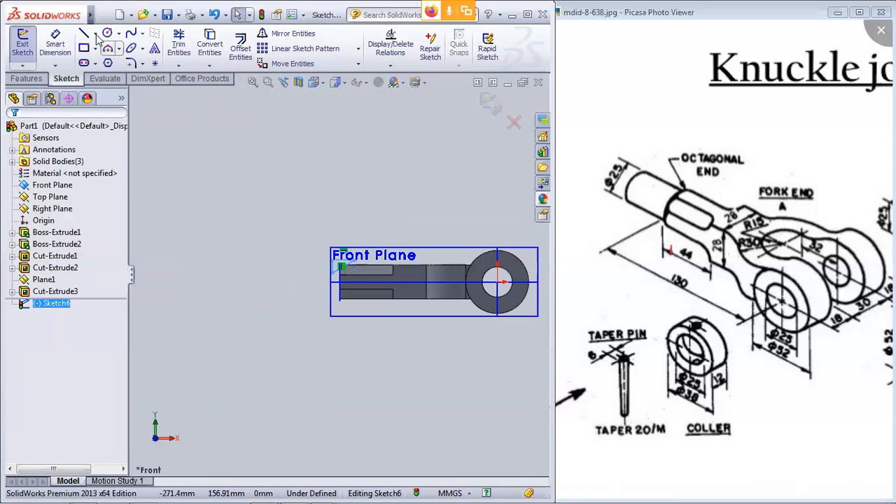
click(96, 35)
click(105, 62)
click(498, 282)
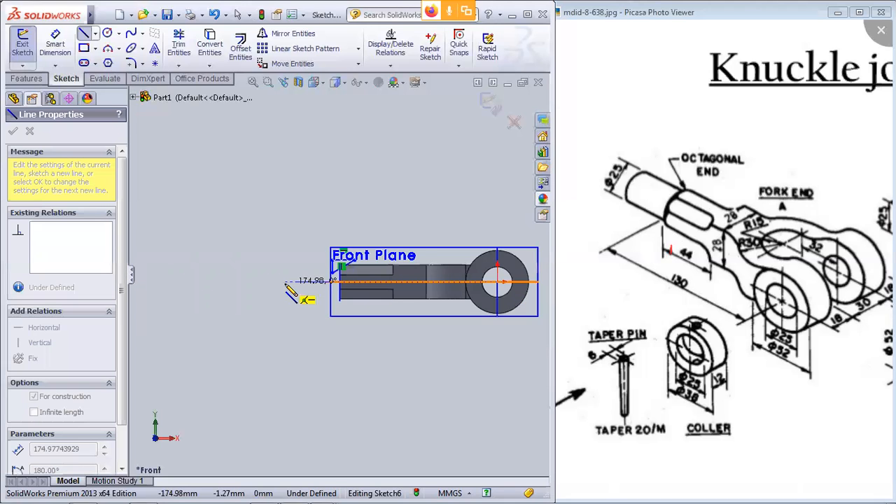
click(286, 282)
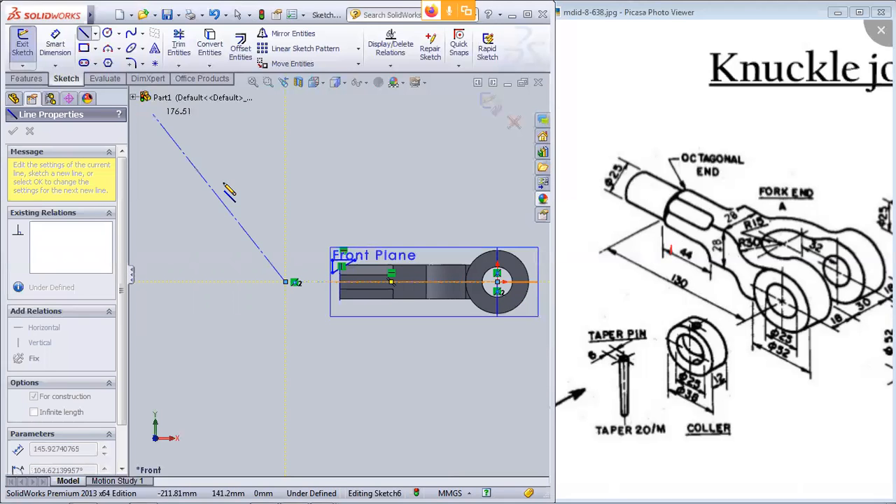
key(Escape)
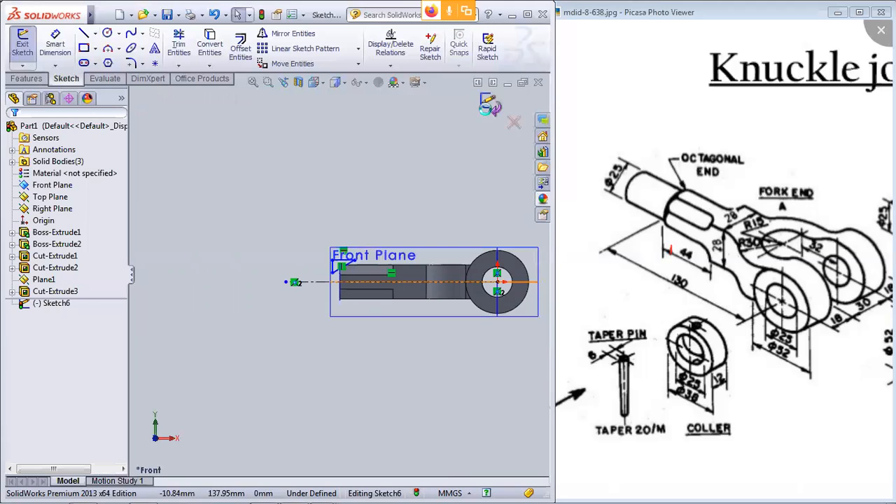
click(490, 106)
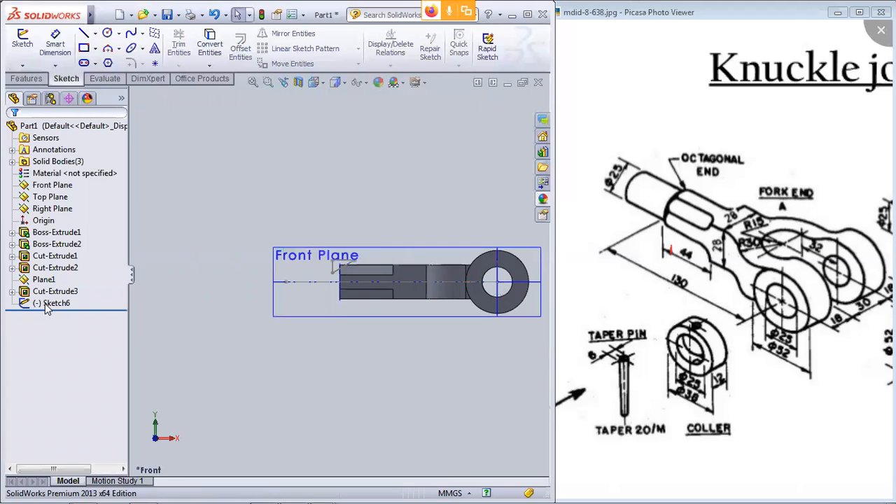
Step: Revolve-cut the triangular profile 360 degrees about the centreline to chamfer the shank's end
click(47, 307)
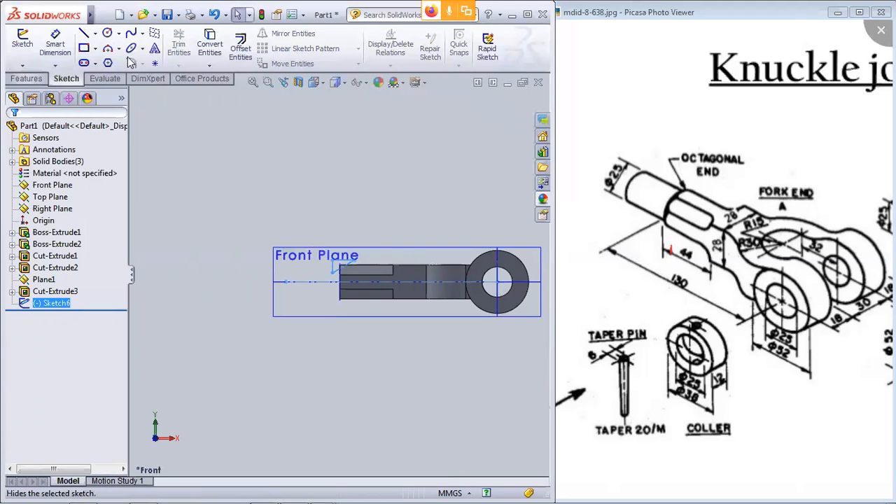
click(26, 79)
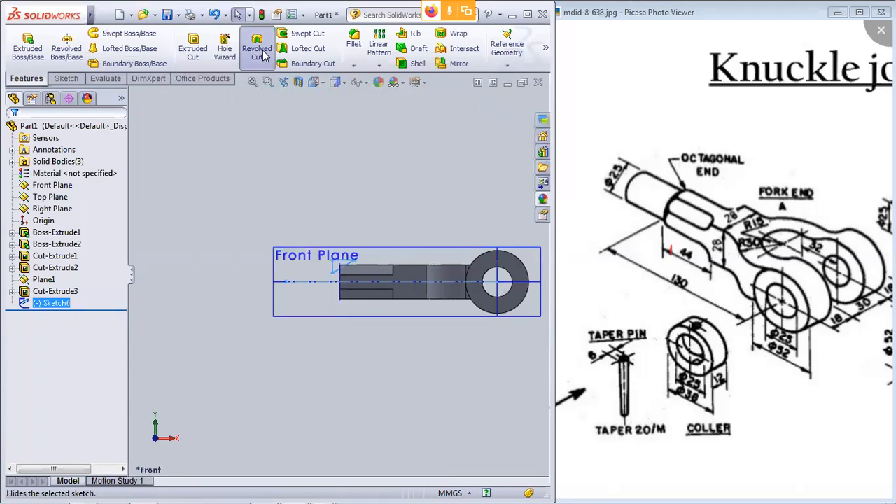
click(264, 55)
mouse_move(244, 282)
middle_down()
mouse_move(269, 253)
mouse_move(194, 244)
mouse_move(185, 237)
mouse_move(207, 219)
middle_up()
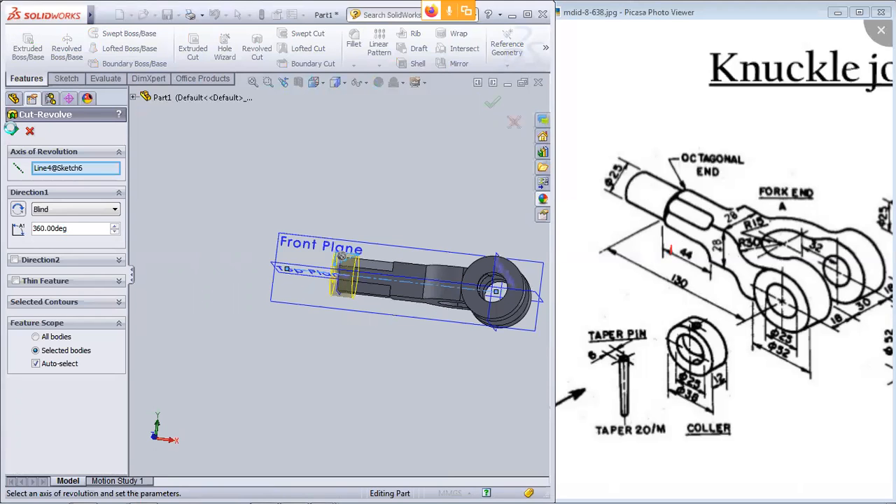
click(12, 132)
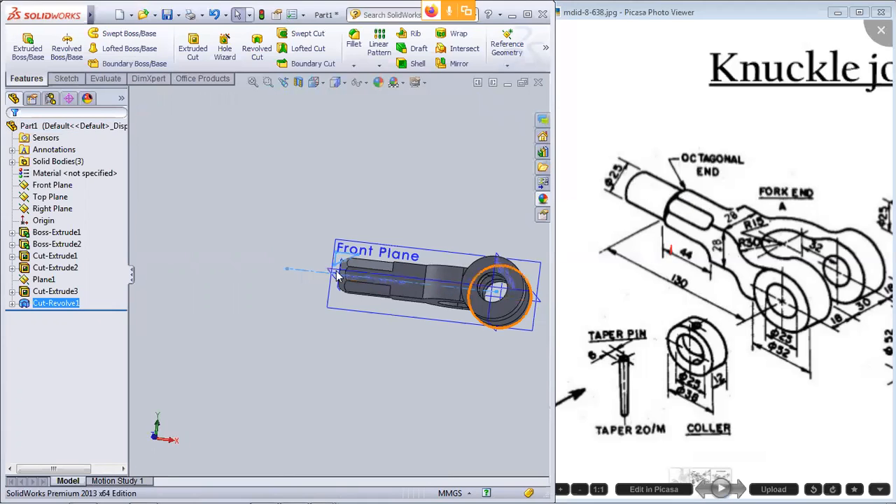
Step: Inspect the revolved cut on the shank end, then reopen its triangular sketch for editing and orient the view normal to it
scroll(340, 296, down, 5)
scroll(188, 247, up, 5)
middle_drag(188, 247, 265, 251)
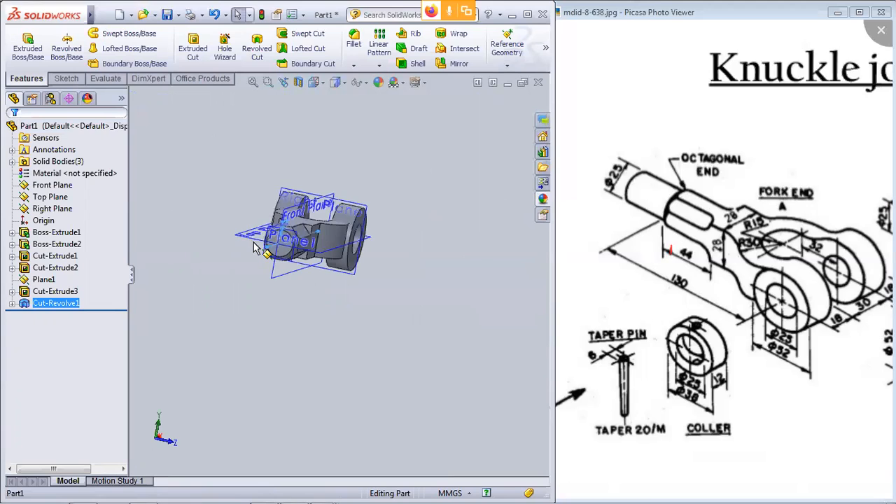
scroll(270, 252, down, 4)
middle_drag(424, 363, 365, 349)
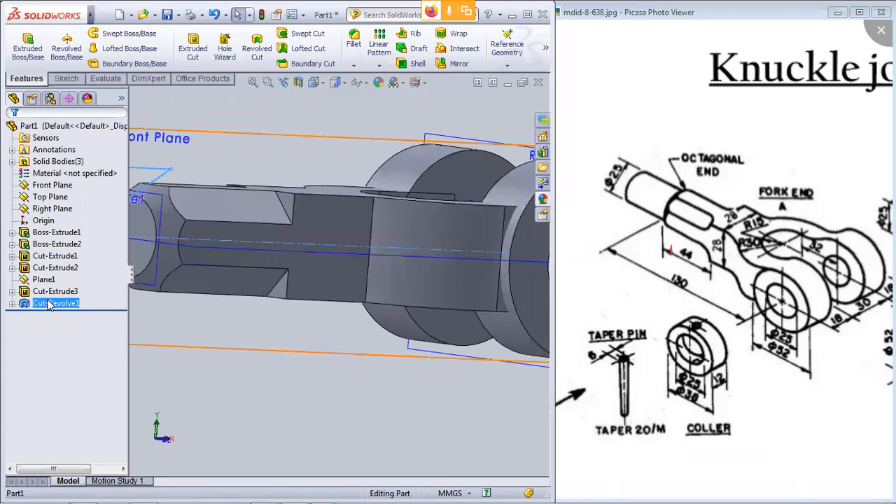
right_click(44, 308)
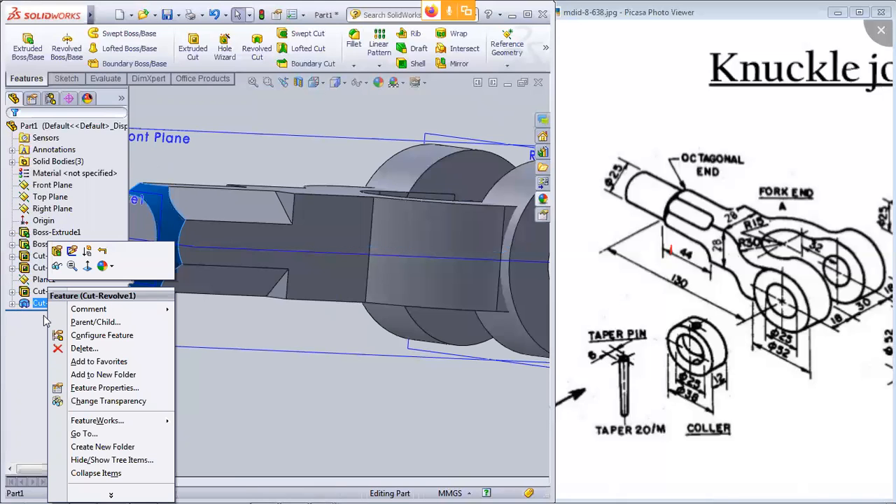
right_click(45, 316)
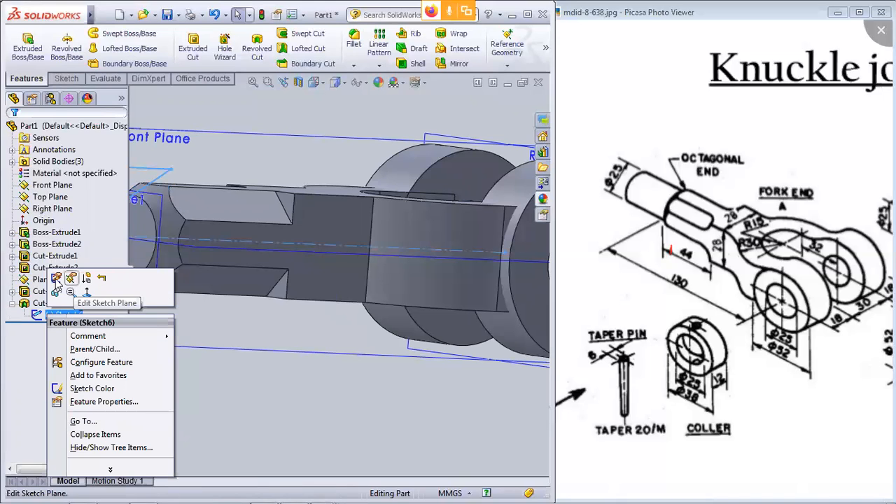
click(73, 279)
right_click(75, 317)
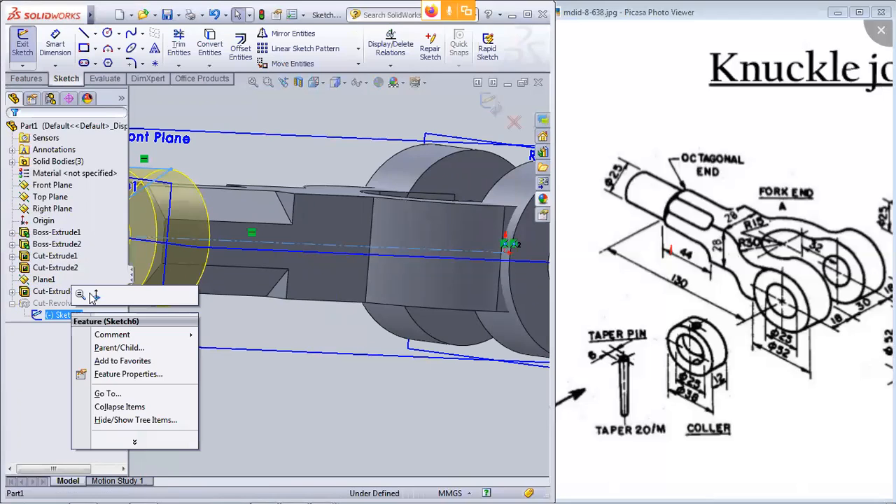
click(96, 295)
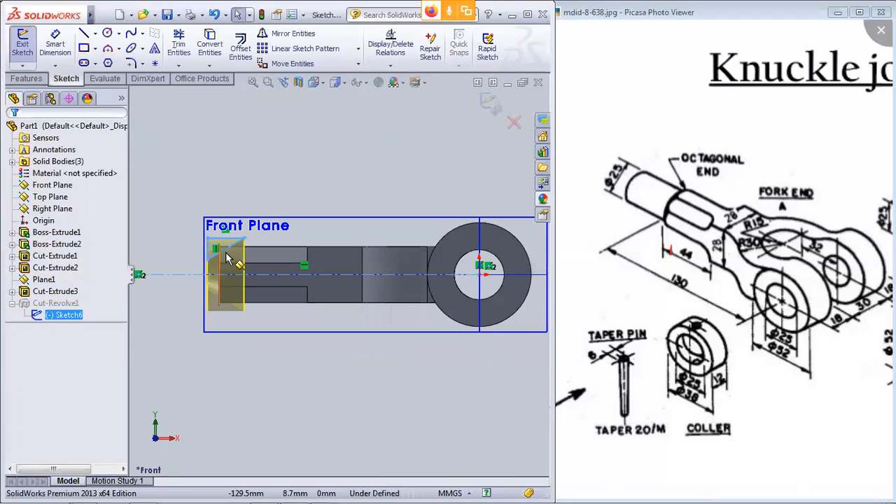
Step: Reshape the triangle at the shank end by moving its sides and corners until its horizontal side is about 12.5 mm long
scroll(229, 257, down, 5)
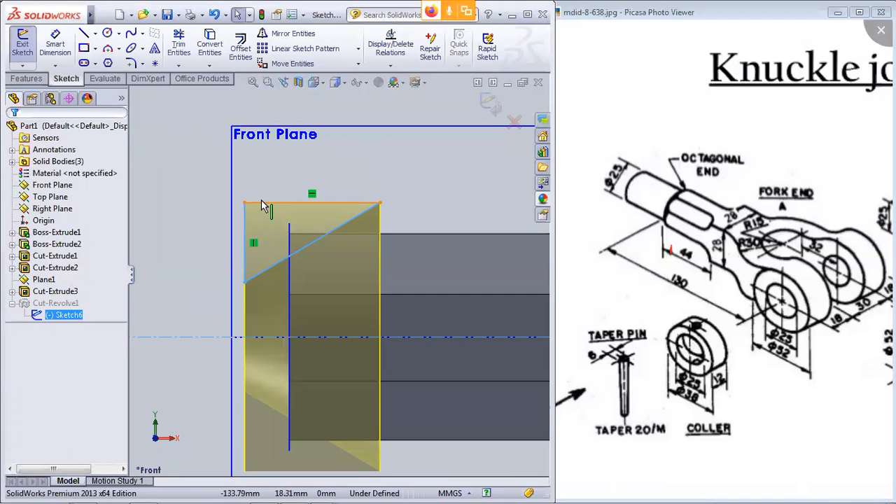
drag(261, 202, 261, 189)
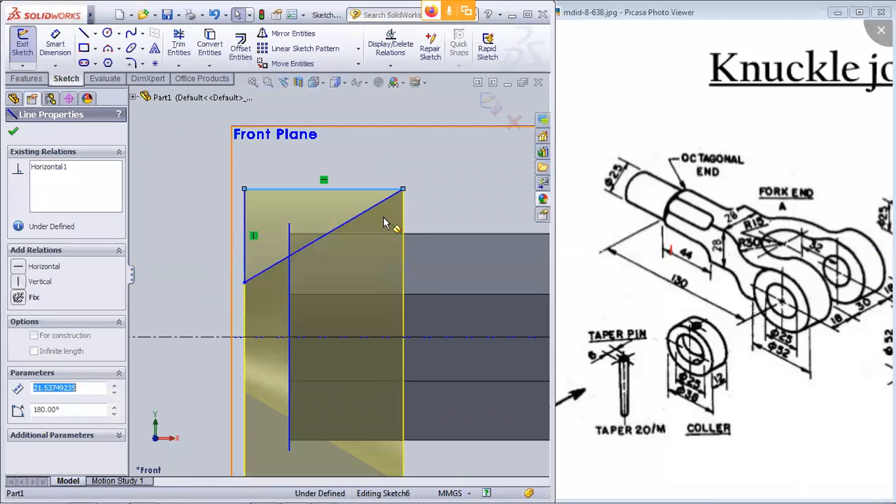
click(244, 283)
drag(245, 260, 246, 262)
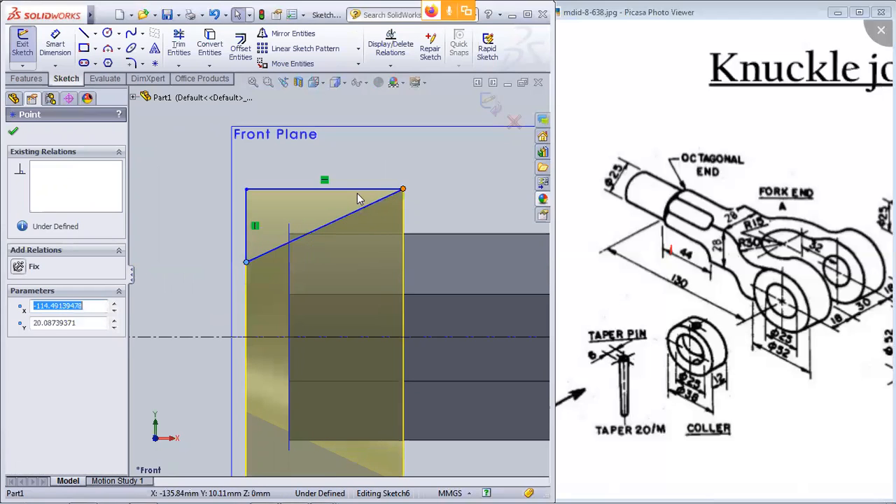
drag(403, 191, 355, 197)
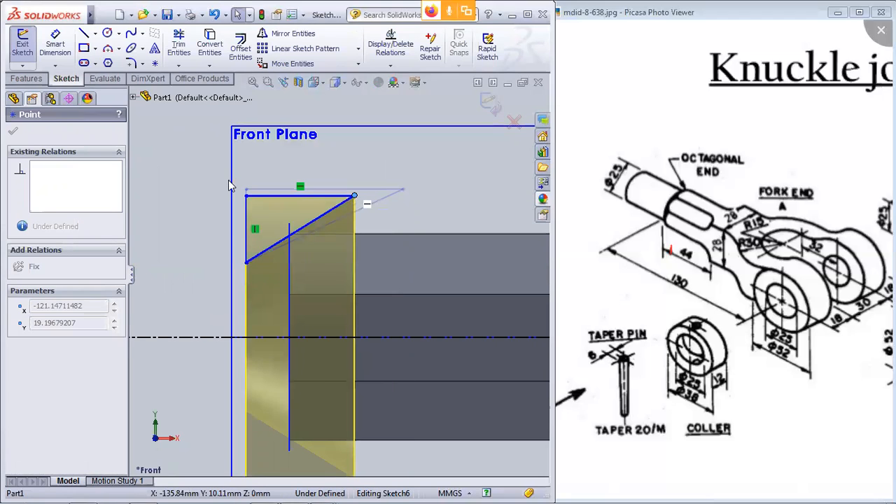
drag(250, 218, 260, 220)
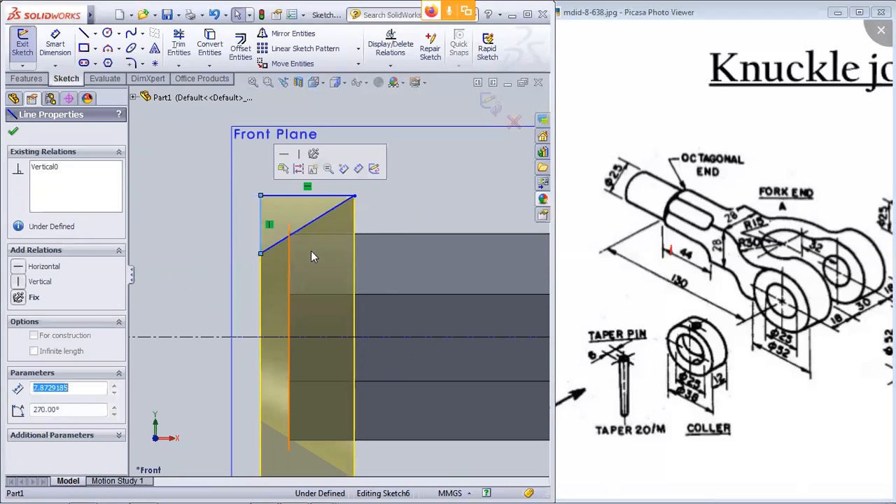
click(265, 251)
drag(263, 268, 263, 266)
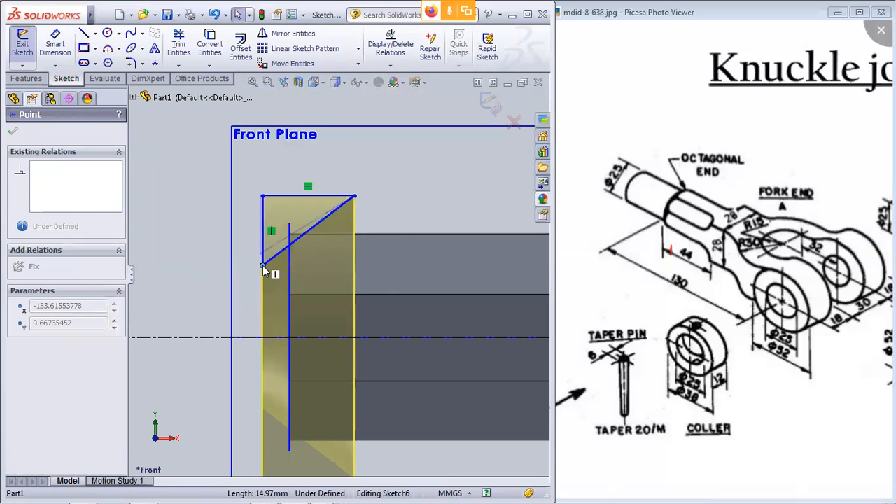
click(420, 149)
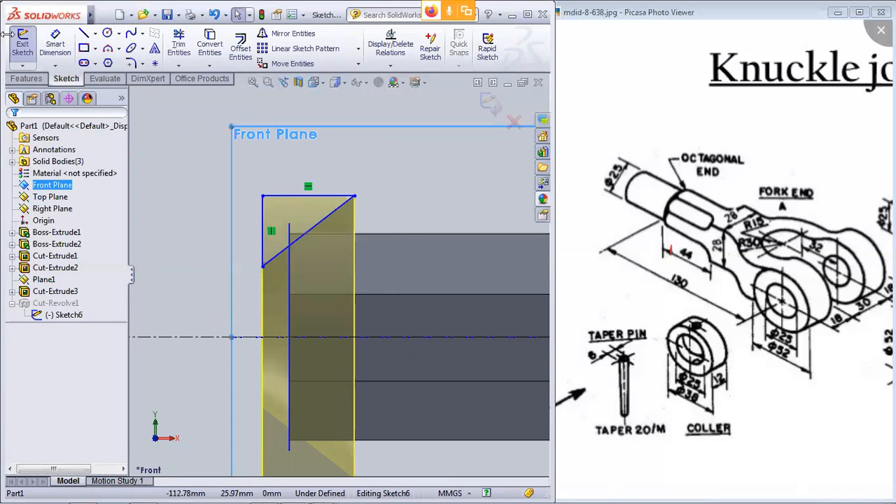
Step: Dimension the angle between the triangle's horizontal and sloping sides and set it to 135 degrees
click(59, 45)
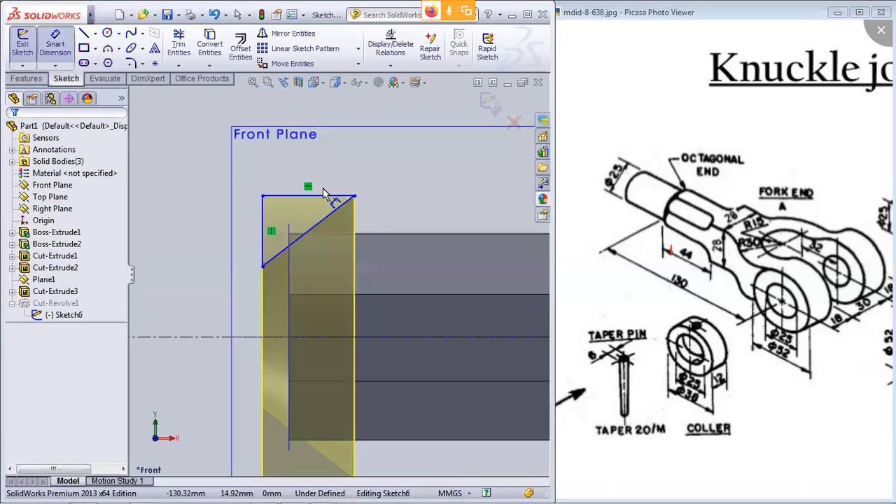
click(328, 212)
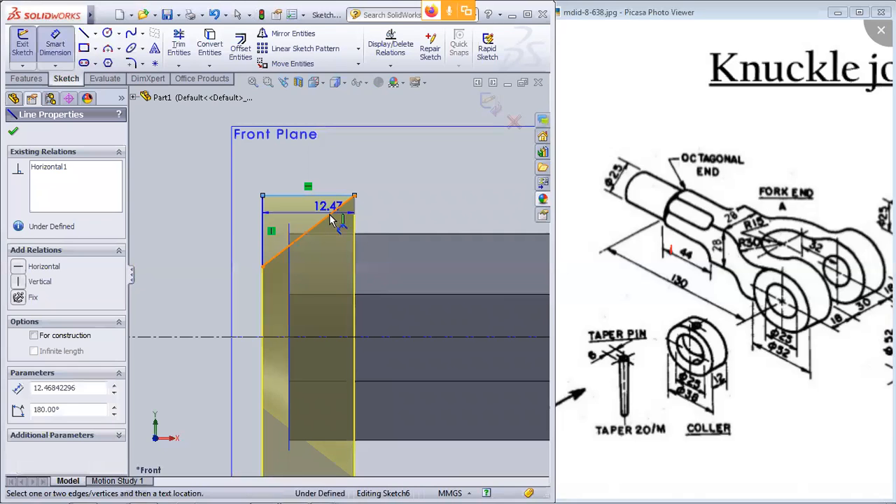
click(318, 168)
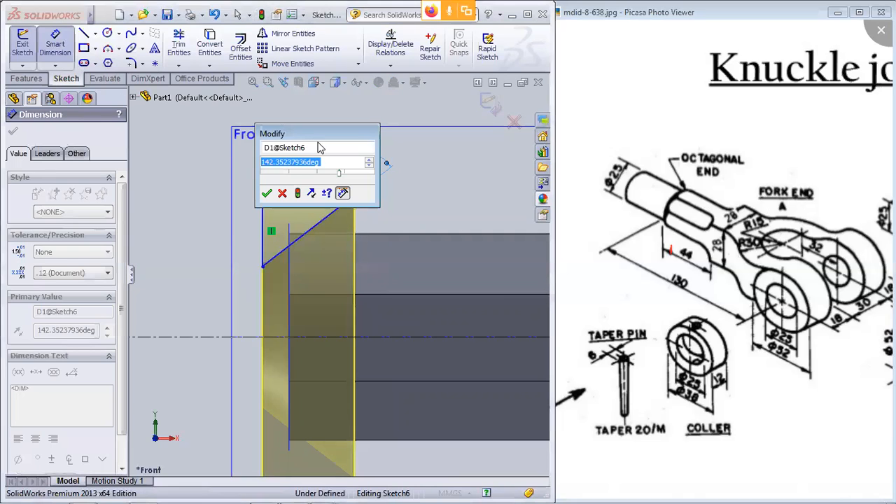
drag(316, 133, 383, 179)
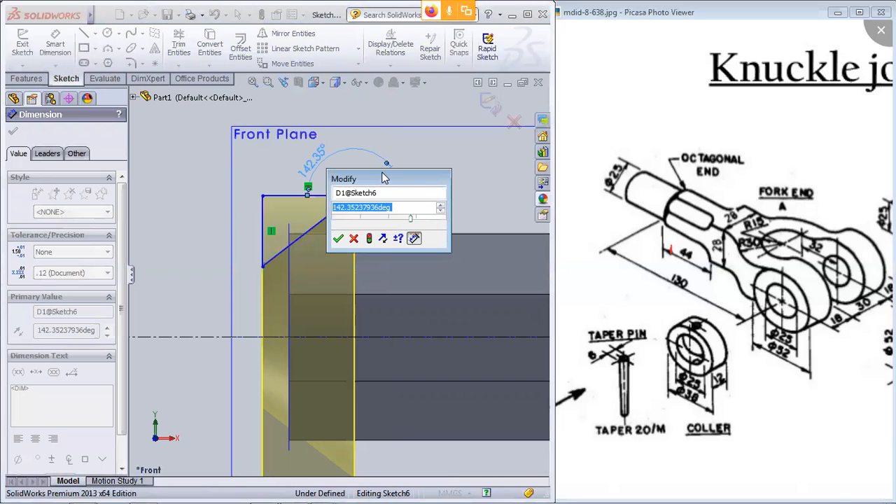
text(135)
key(Return)
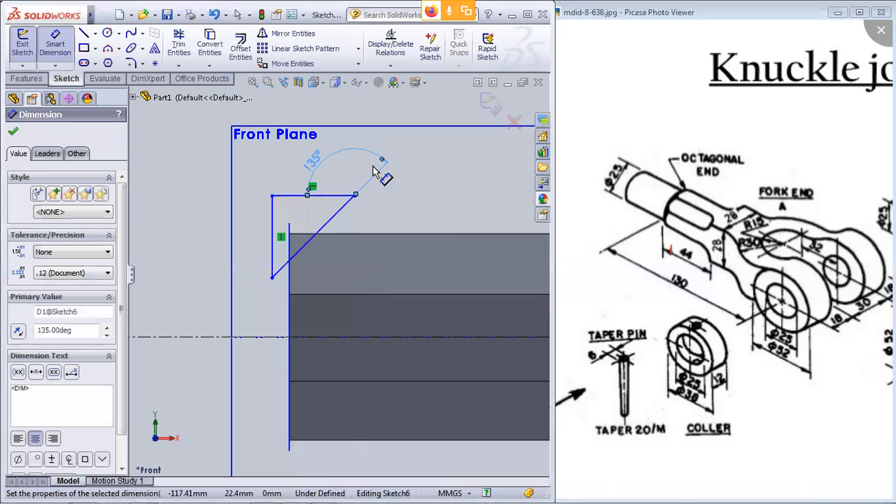
middle_drag(262, 243, 240, 248)
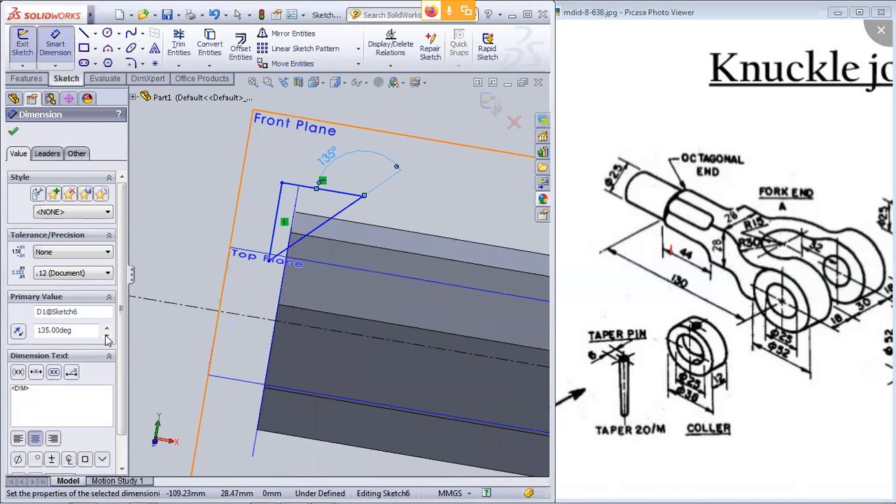
click(13, 131)
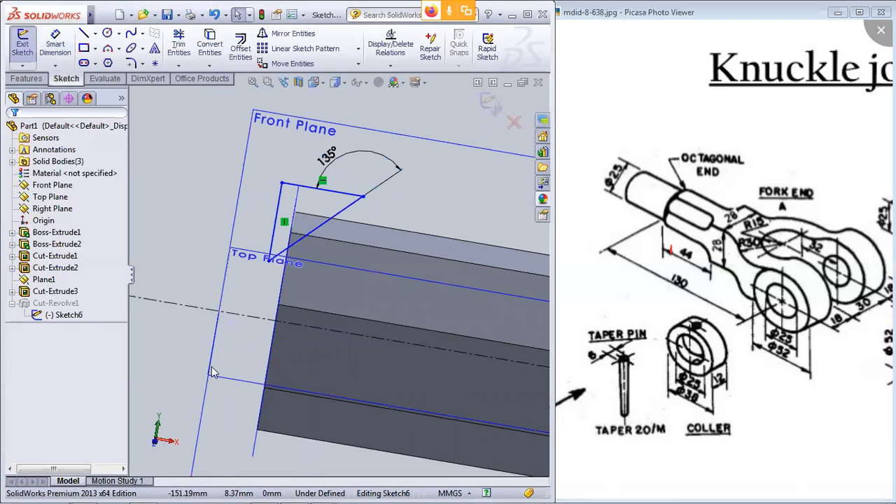
Step: Make the triangle's vertical side collinear with Plane1 at the end of the shank
right_click(72, 317)
click(94, 297)
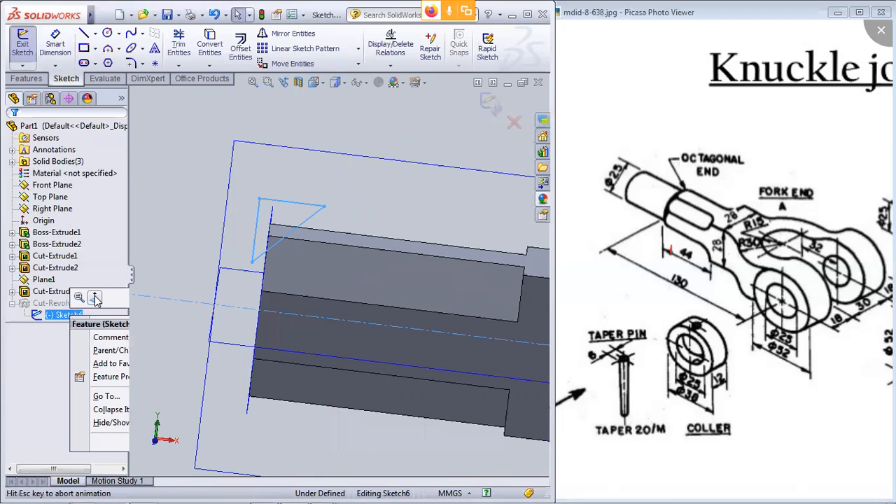
scroll(218, 261, up, 4)
scroll(218, 262, down, 5)
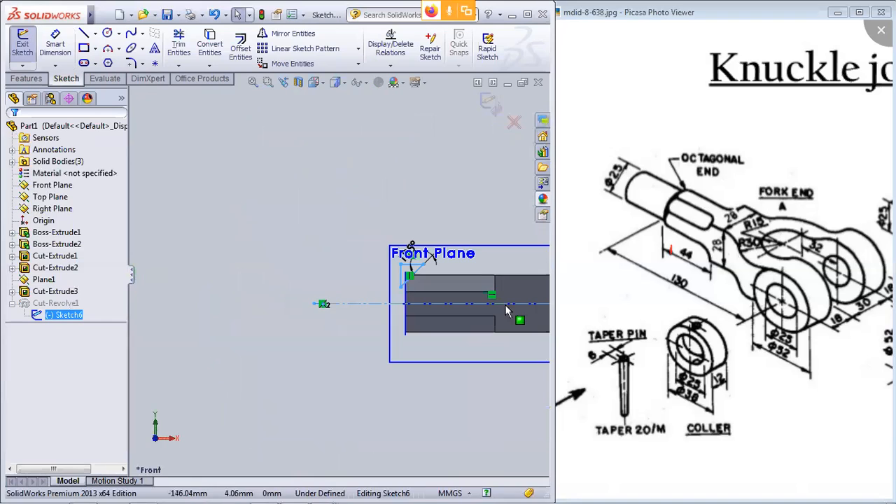
scroll(505, 311, down, 3)
scroll(294, 245, down, 6)
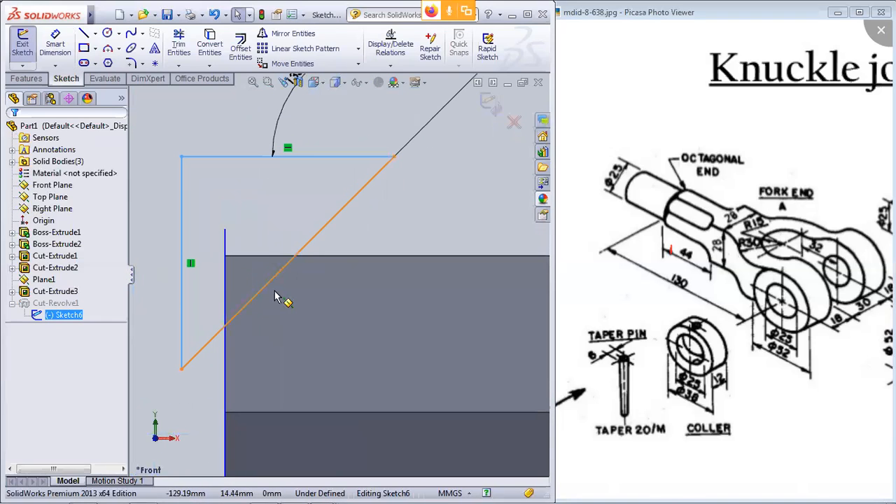
click(181, 294)
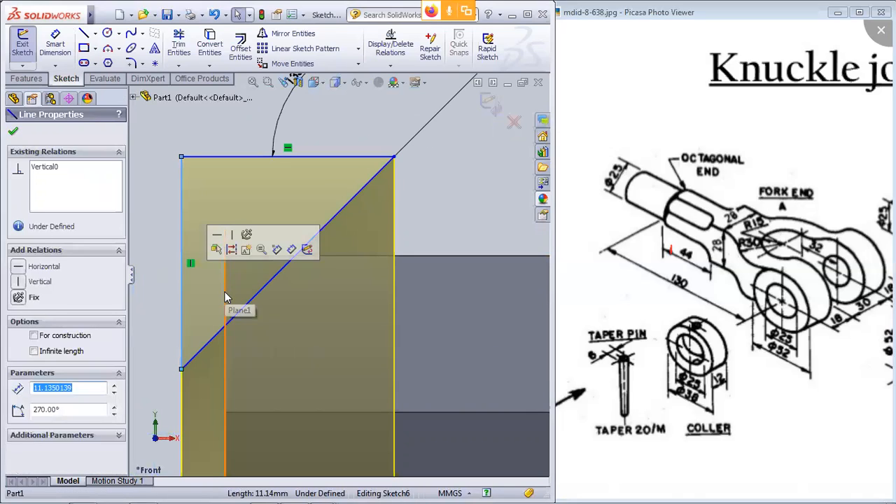
click(224, 297)
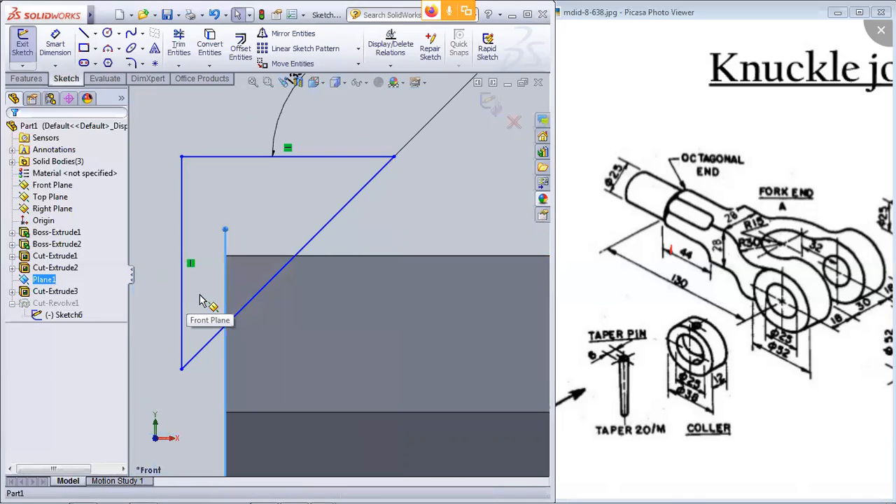
scroll(227, 242, down, 3)
scroll(294, 294, up, 3)
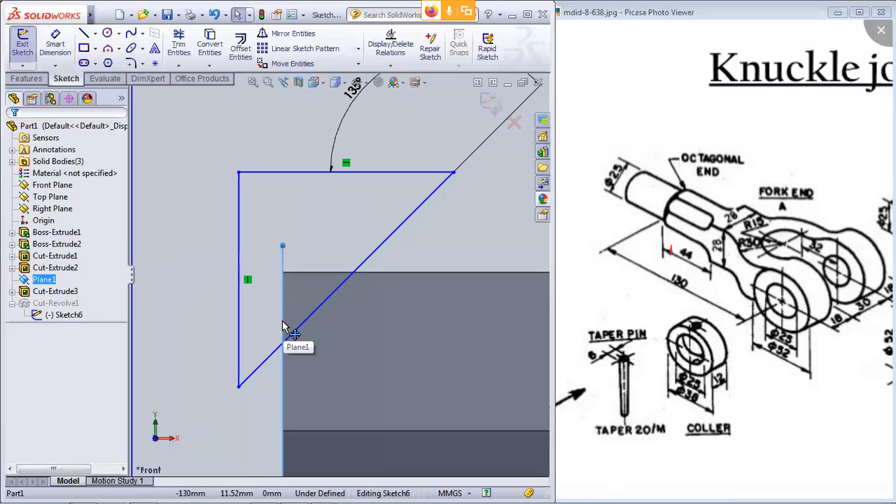
click(240, 315)
ctrl+click(240, 311)
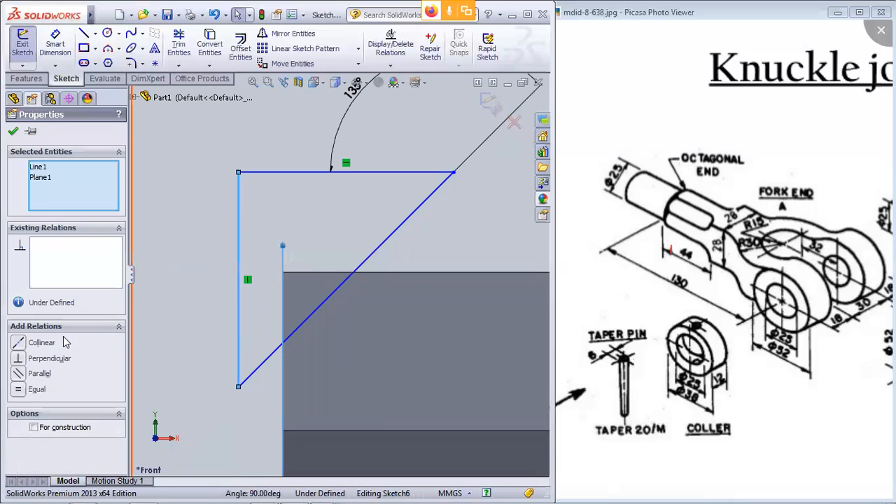
click(18, 342)
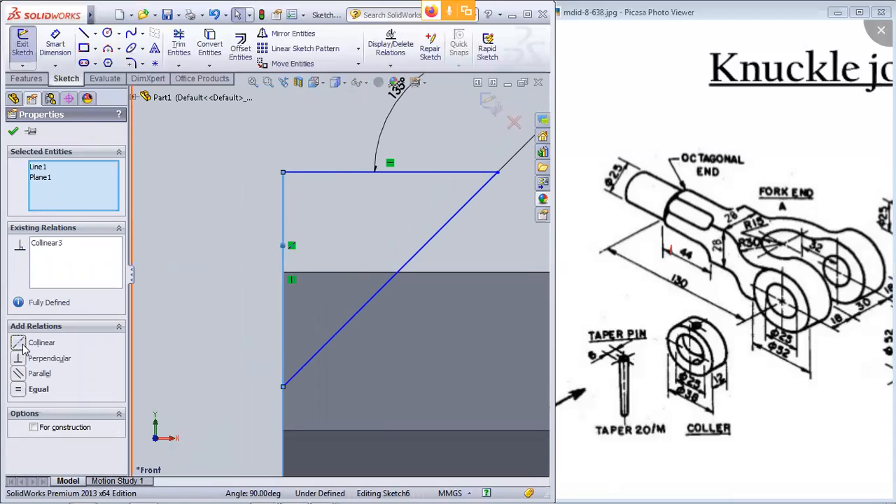
Step: Make the triangle's horizontal side collinear with the upper edge of the shank
click(351, 172)
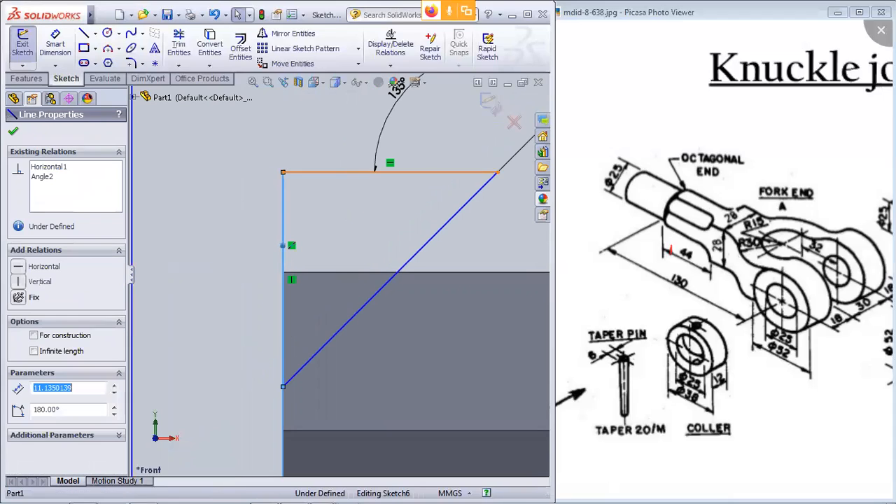
ctrl+click(343, 273)
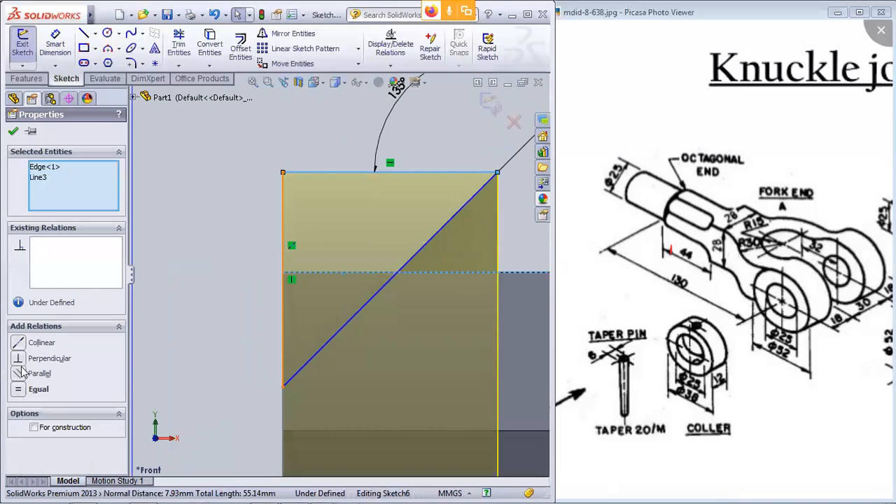
click(18, 342)
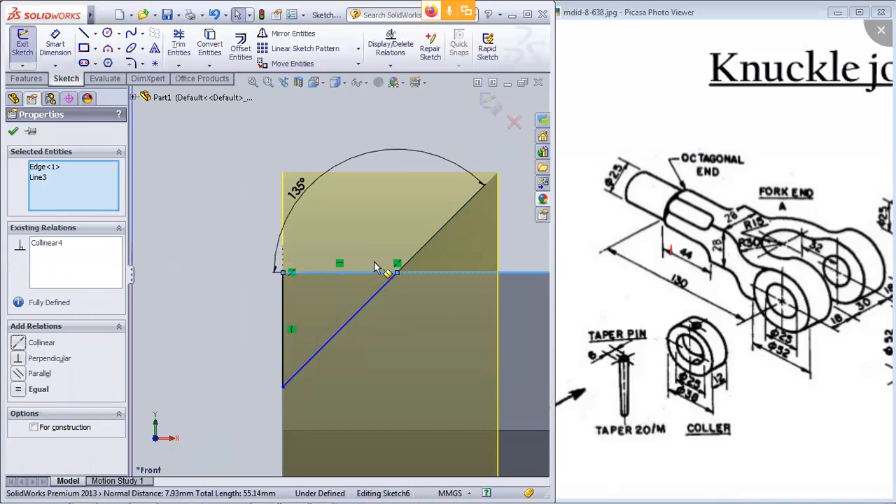
key(Escape)
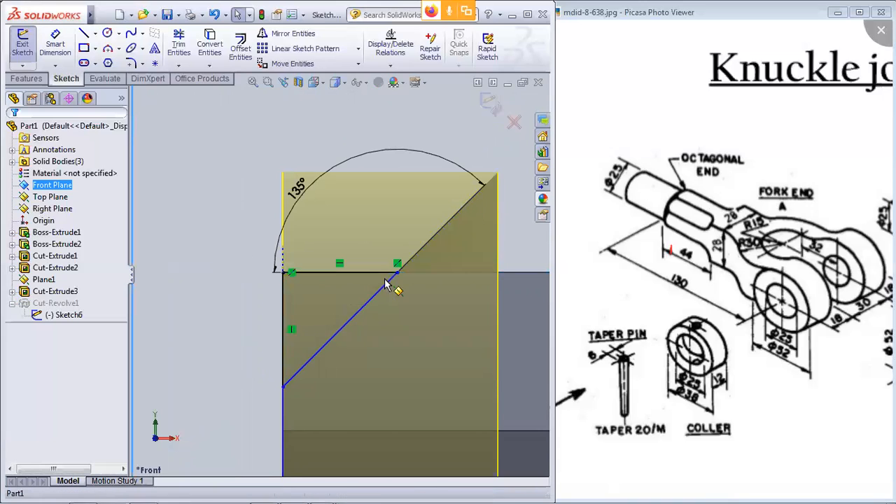
Step: Shrink the triangle by moving its sloping side towards the shank's corner until that side is about 3.8 mm long
click(335, 344)
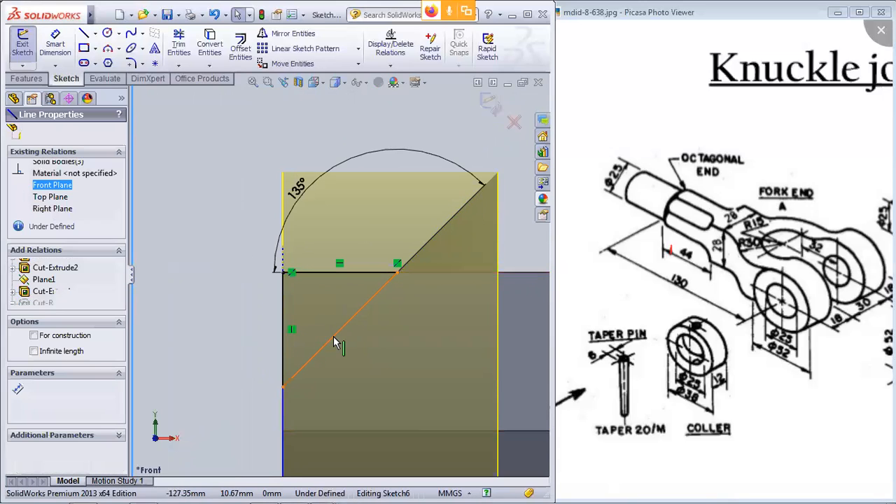
drag(335, 343, 302, 310)
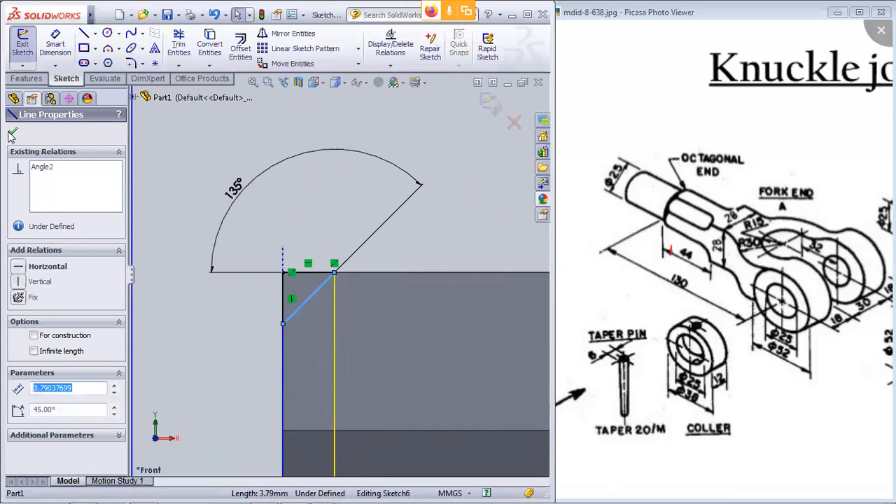
key(Escape)
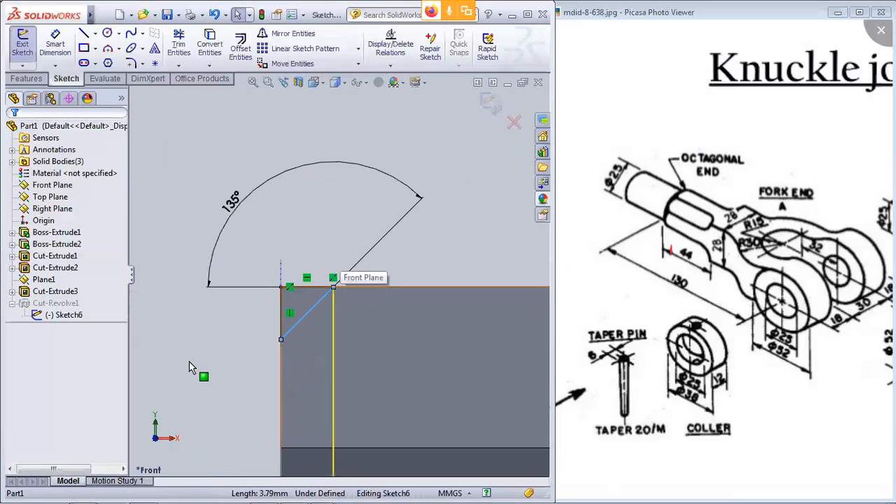
Step: Make the triangle's vertical side parallel to Plane1 at the end of the shank
middle_drag(344, 274, 250, 344)
mouse_move(353, 275)
middle_down()
mouse_move(350, 300)
mouse_move(422, 244)
mouse_move(386, 257)
mouse_move(367, 308)
middle_up()
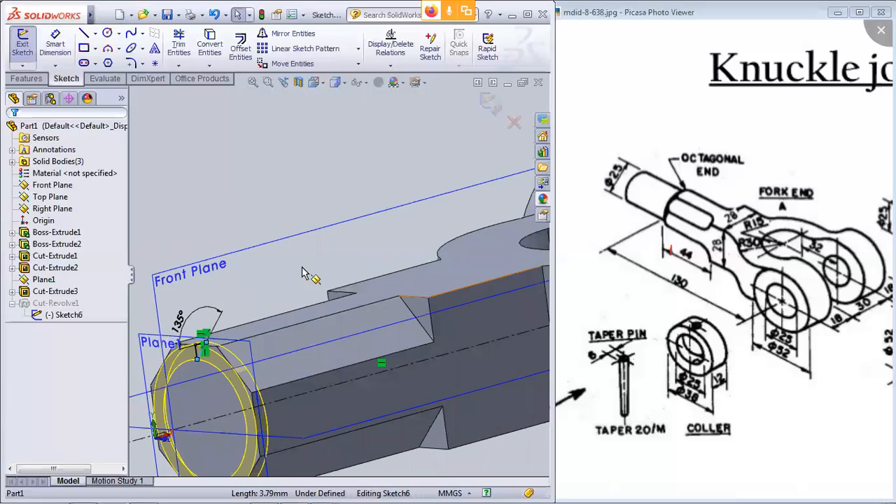
mouse_move(291, 259)
middle_down()
mouse_move(256, 270)
mouse_move(300, 221)
mouse_move(340, 216)
mouse_move(323, 216)
mouse_move(268, 257)
mouse_move(406, 240)
middle_up()
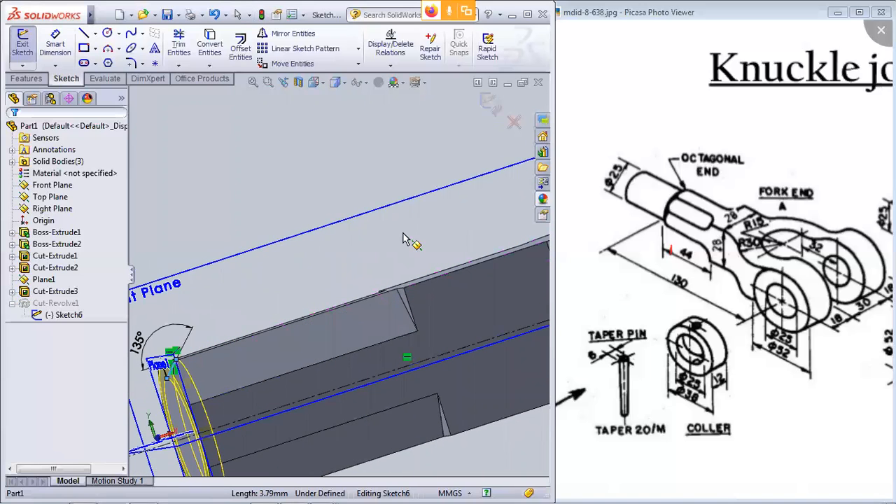
right_click(67, 315)
click(92, 296)
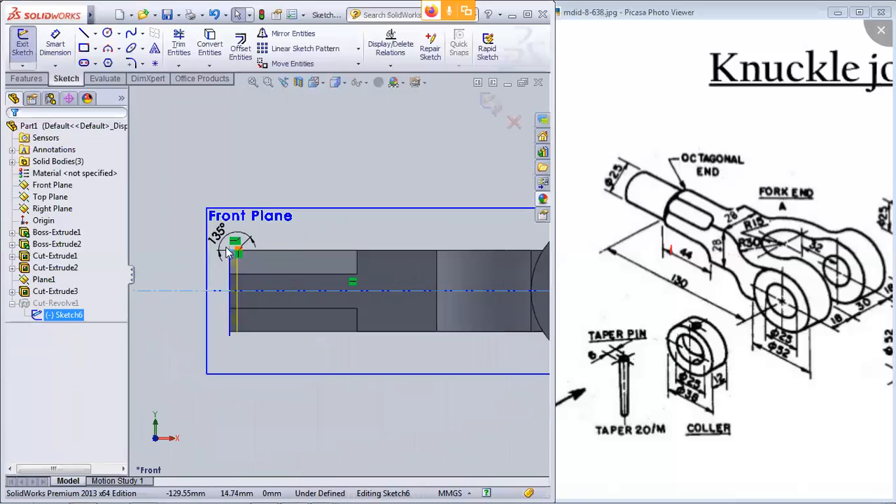
scroll(292, 275, down, 2)
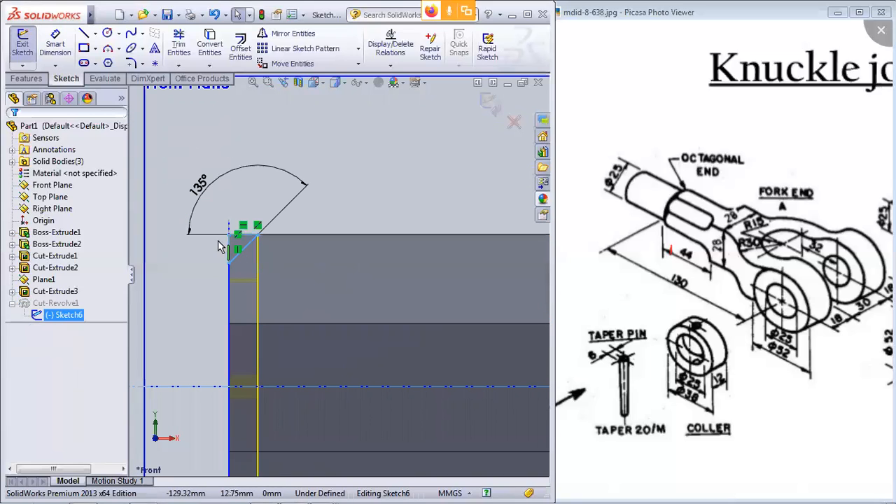
click(228, 245)
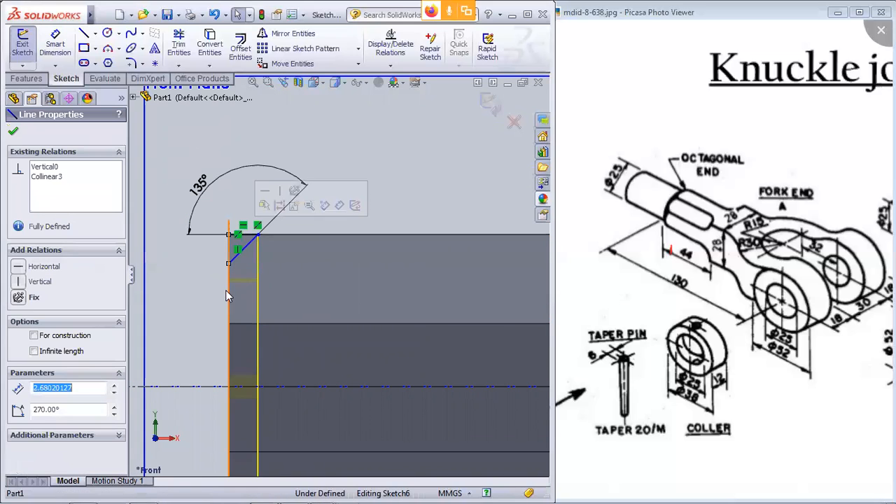
ctrl+click(225, 297)
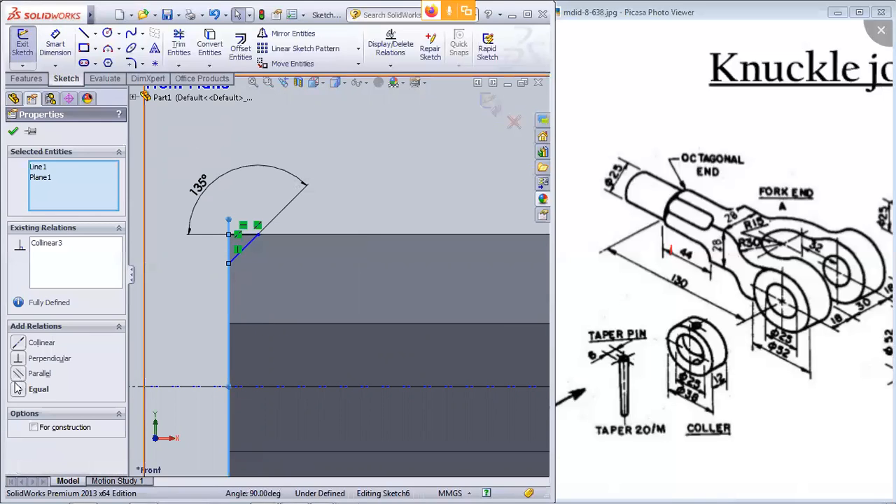
click(18, 377)
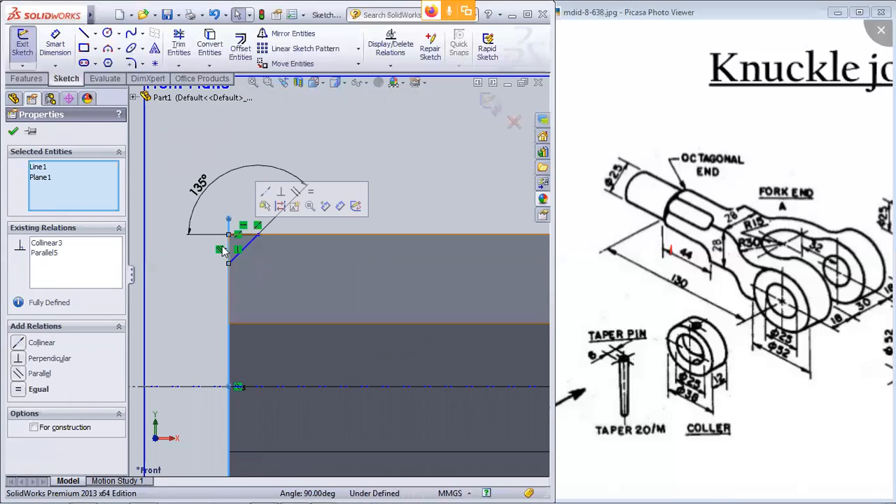
scroll(238, 243, down, 5)
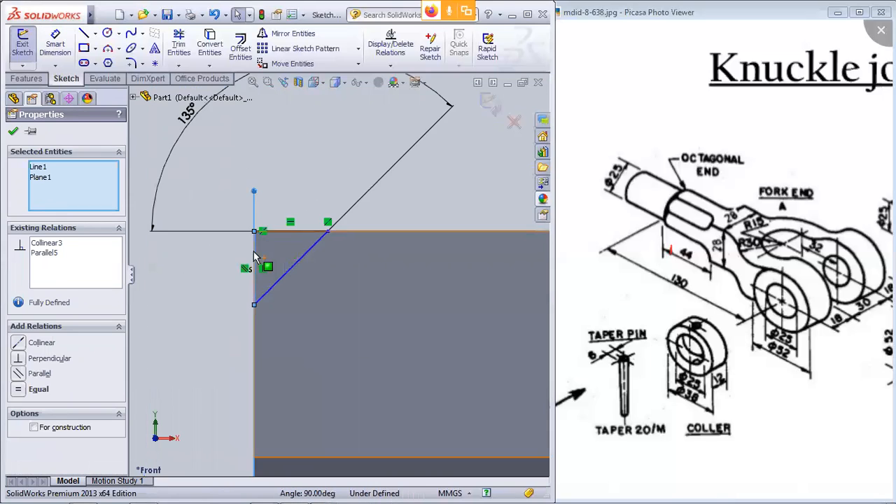
key(Escape)
Step: Delete all relations between the triangle's vertical side and Plane1, and move that side beyond the shank's end until it is about 3.15 mm long
click(329, 253)
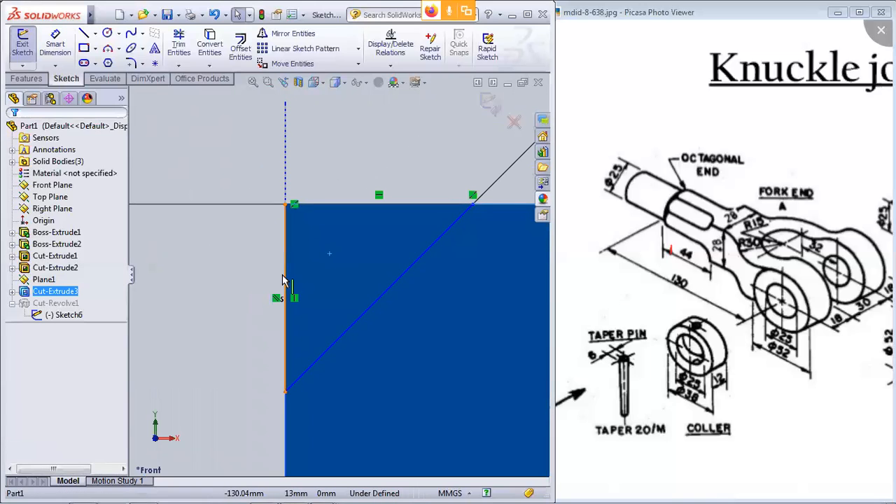
click(284, 280)
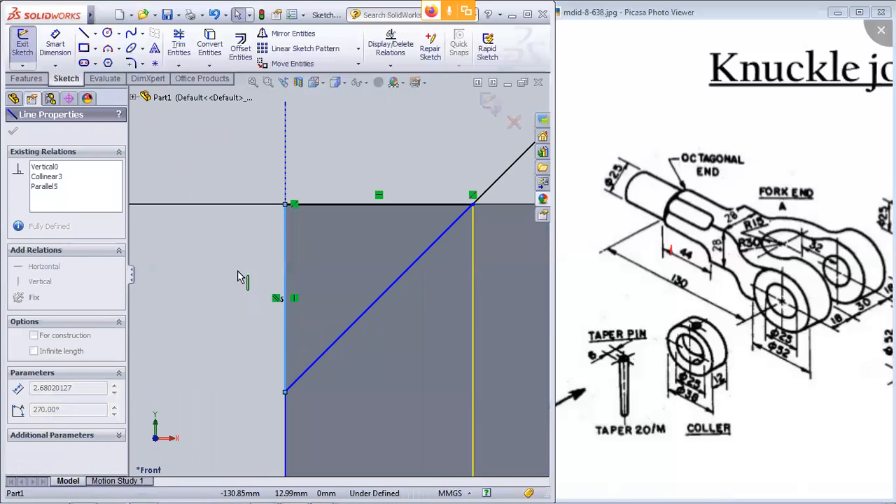
click(394, 206)
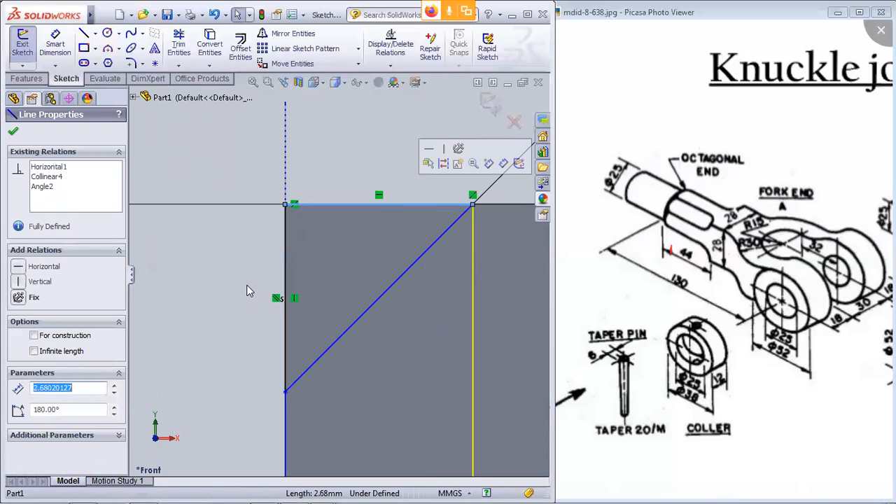
click(285, 319)
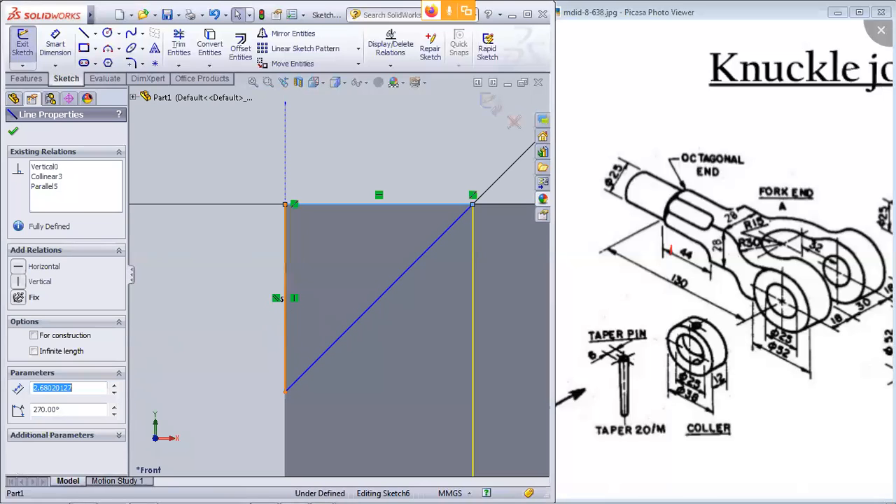
ctrl+click(287, 430)
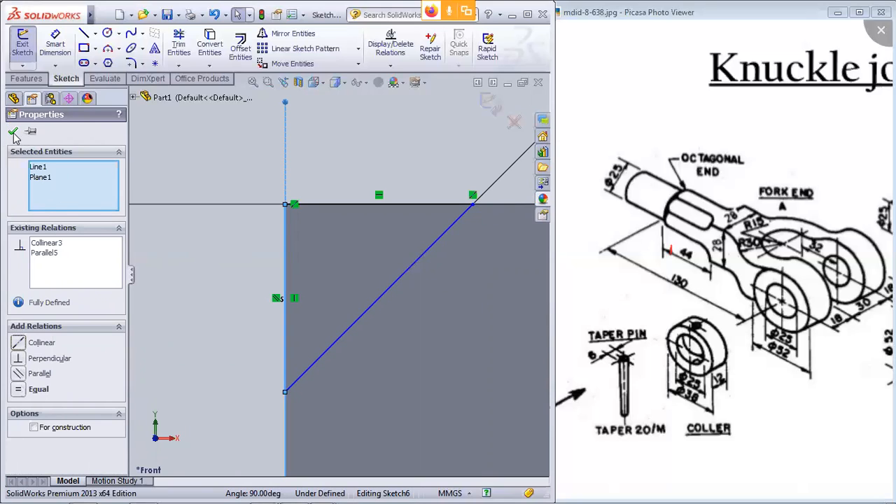
click(47, 244)
right_click(48, 245)
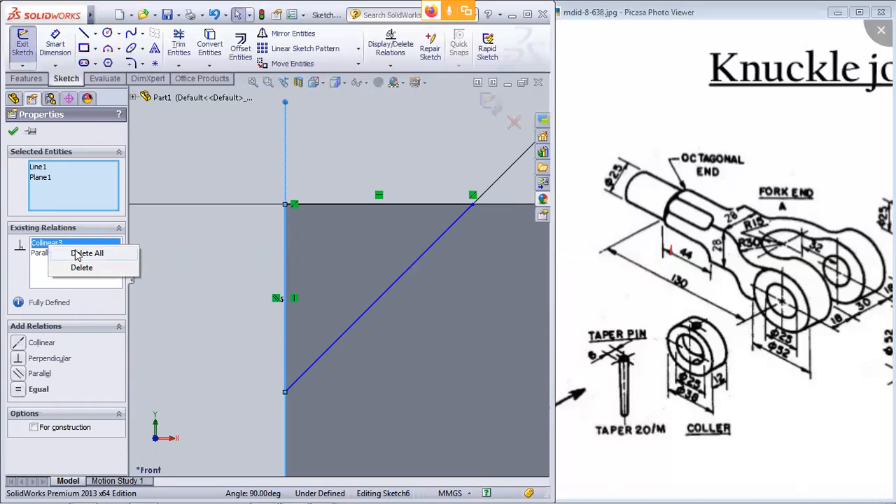
click(77, 253)
click(248, 246)
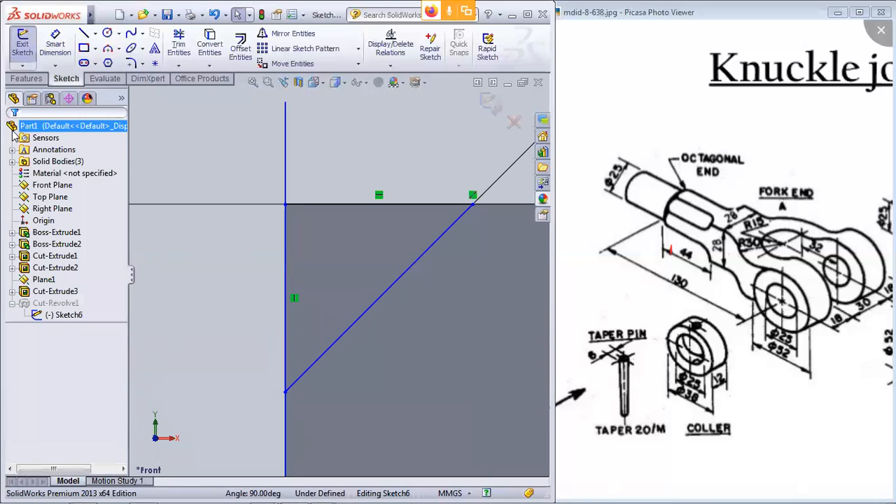
drag(285, 246, 251, 247)
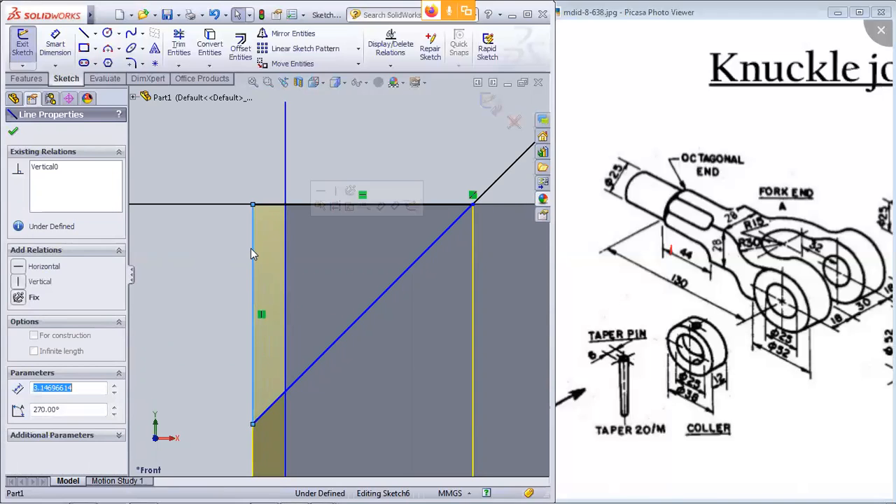
click(13, 132)
Step: Delete the collinear relation that ties the triangle's horizontal side to the upper edge of the shank
click(297, 205)
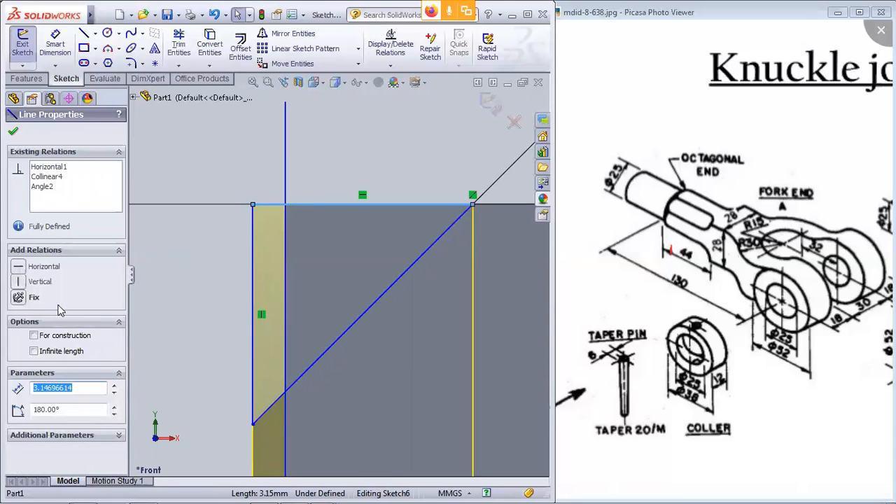
click(49, 167)
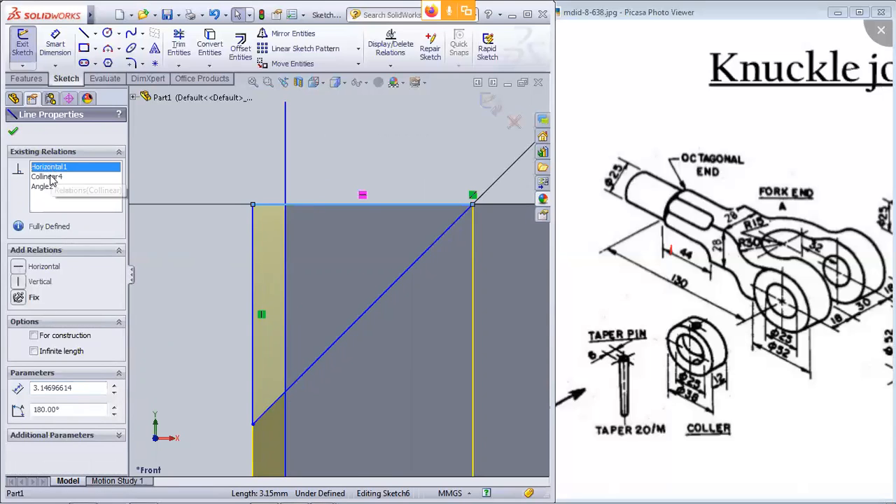
ctrl+click(48, 176)
click(43, 186)
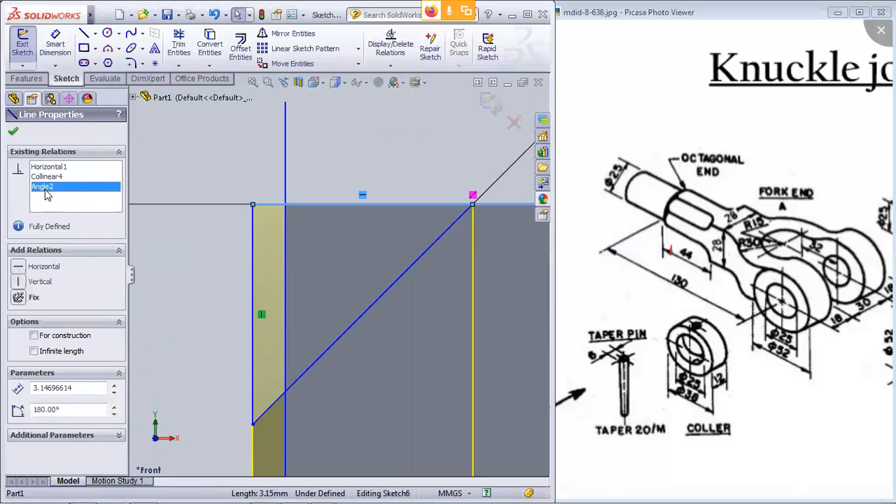
click(46, 176)
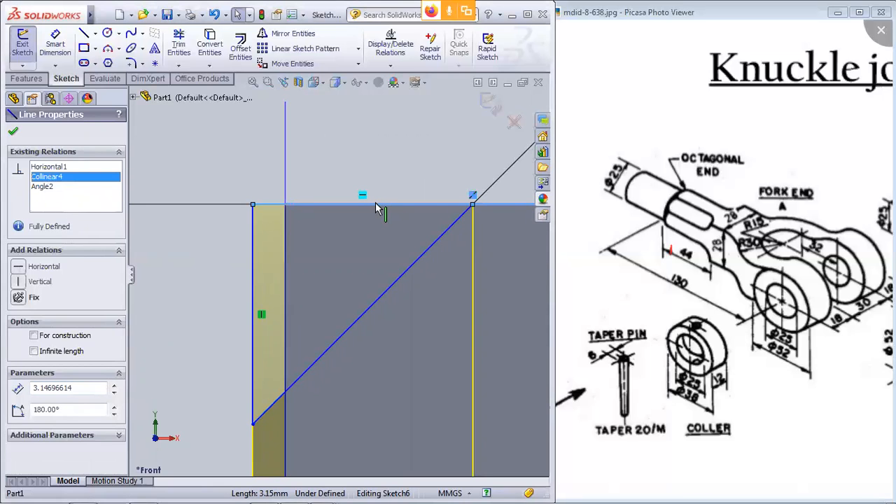
click(375, 202)
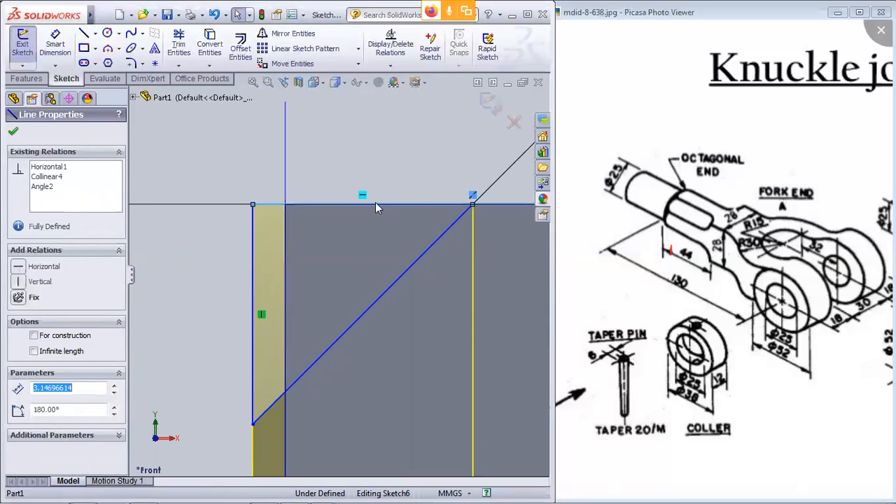
click(46, 177)
right_click(74, 180)
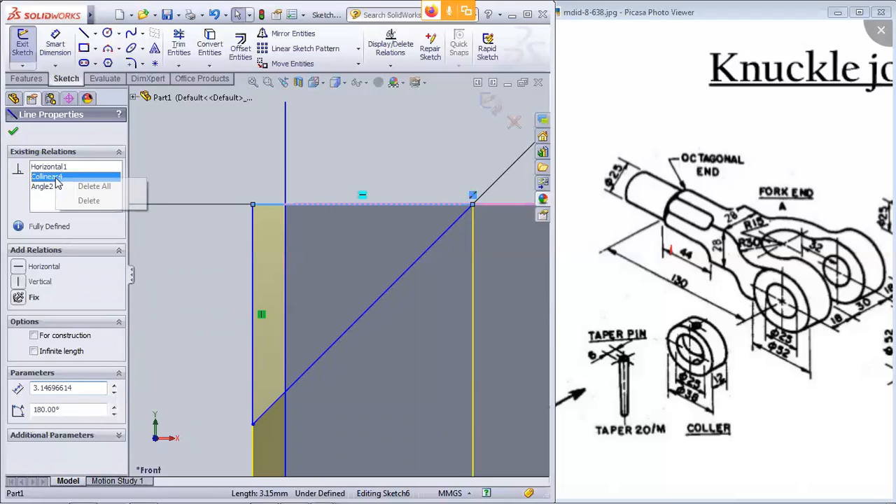
click(89, 201)
click(252, 187)
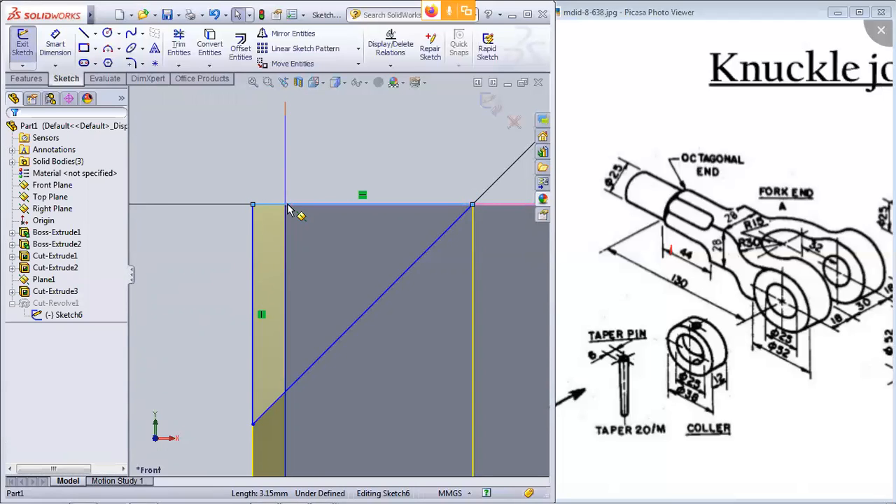
Step: Move the triangle's horizontal side above the shank and its vertical side further outward until the vertical side is about 4.11 mm long
drag(290, 205, 292, 152)
click(254, 254)
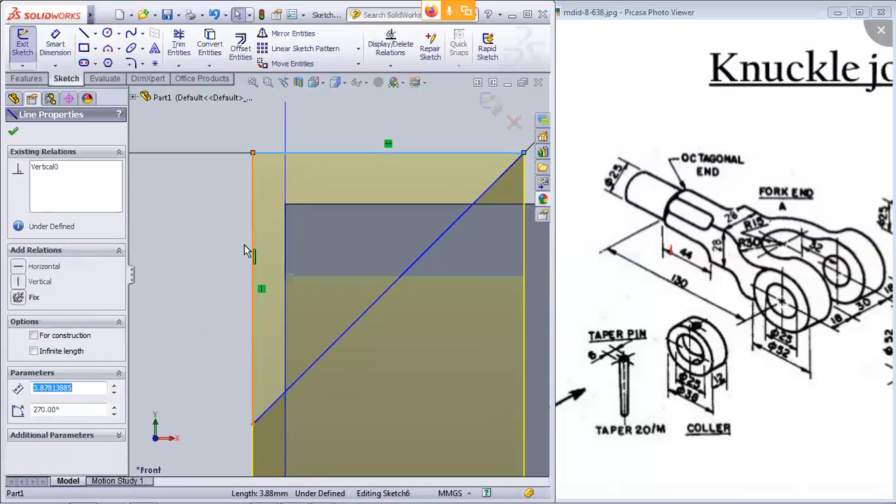
drag(236, 252, 236, 250)
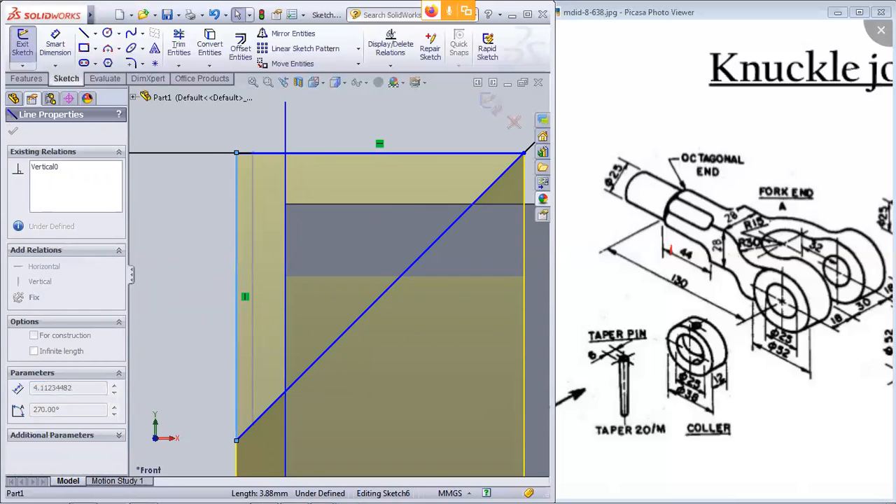
click(14, 133)
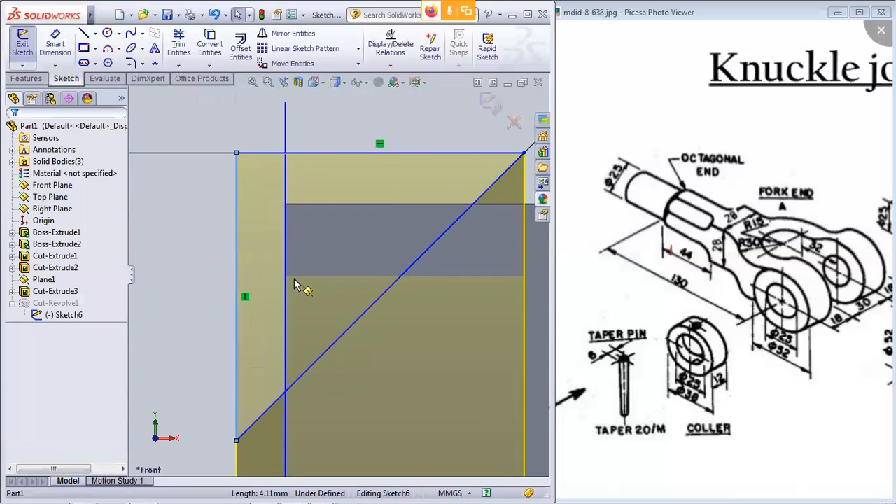
Step: Enlarge the triangle further by moving its horizontal side up and its vertical side outward until the horizontal side is about 7.3 mm long
scroll(295, 280, up, 5)
mouse_move(250, 274)
middle_down()
mouse_move(267, 281)
mouse_move(196, 264)
middle_up()
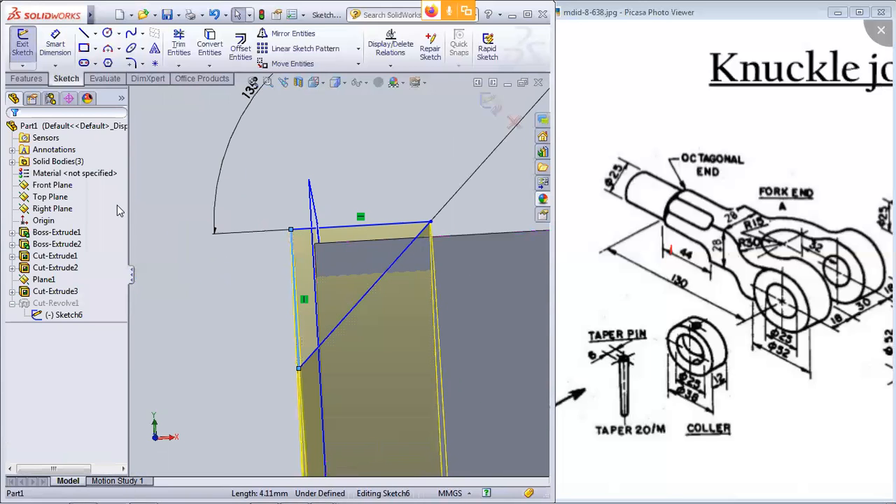
right_click(56, 315)
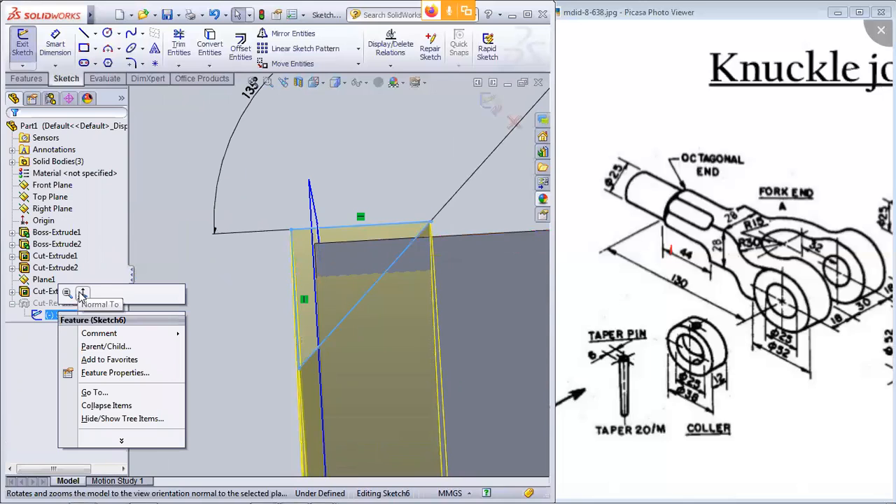
click(82, 294)
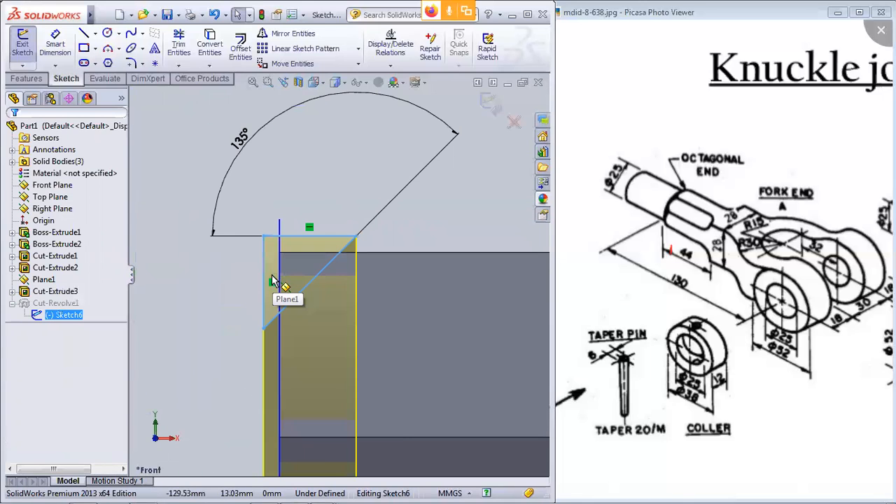
drag(307, 238, 302, 208)
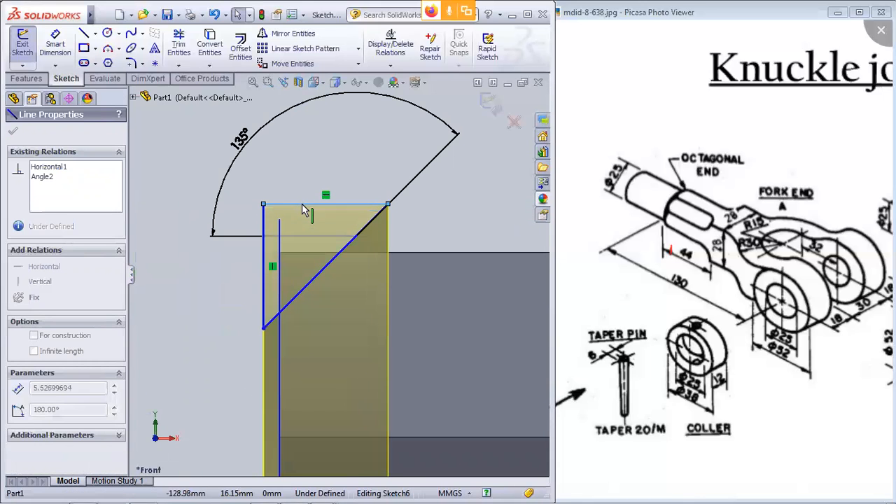
drag(264, 256, 245, 255)
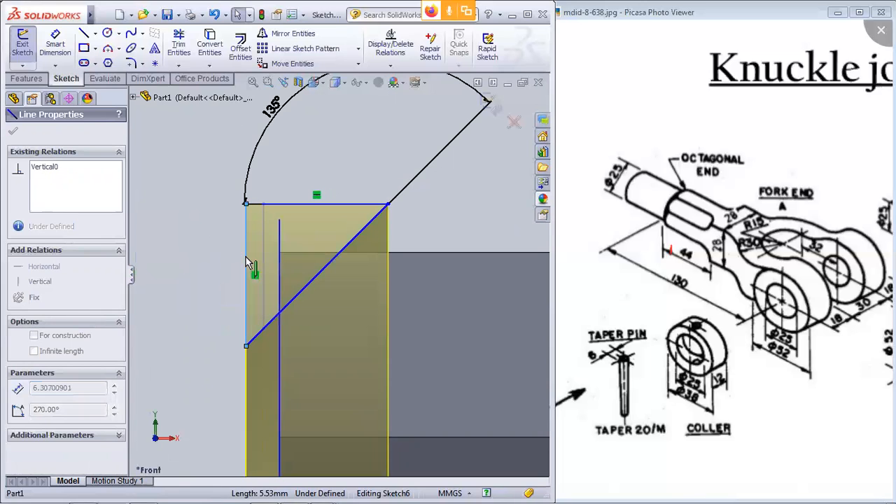
click(283, 205)
drag(284, 205, 288, 183)
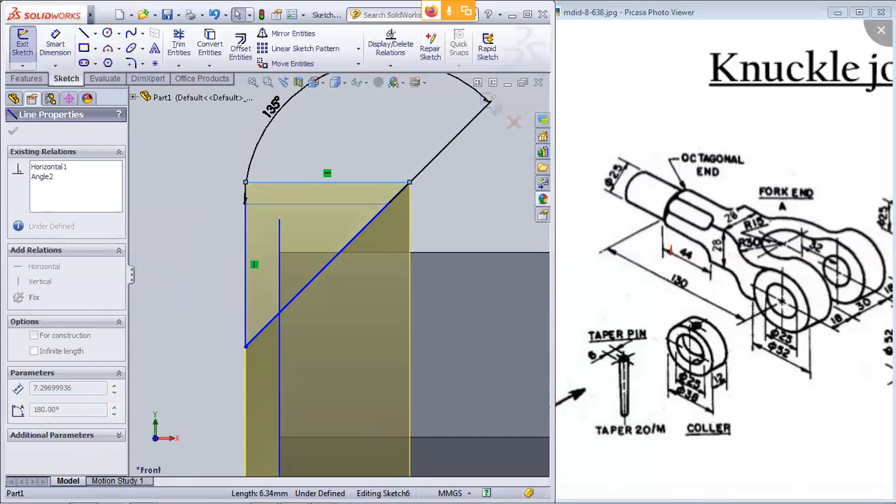
click(12, 133)
Step: Examine how the enlarged triangle and its revolved cut preview surround the octagonal end of the shank
mouse_move(258, 202)
middle_down()
mouse_move(266, 217)
mouse_move(230, 225)
mouse_move(260, 244)
mouse_move(306, 220)
mouse_move(262, 208)
mouse_move(224, 214)
mouse_move(270, 238)
middle_up()
scroll(271, 237, down, 4)
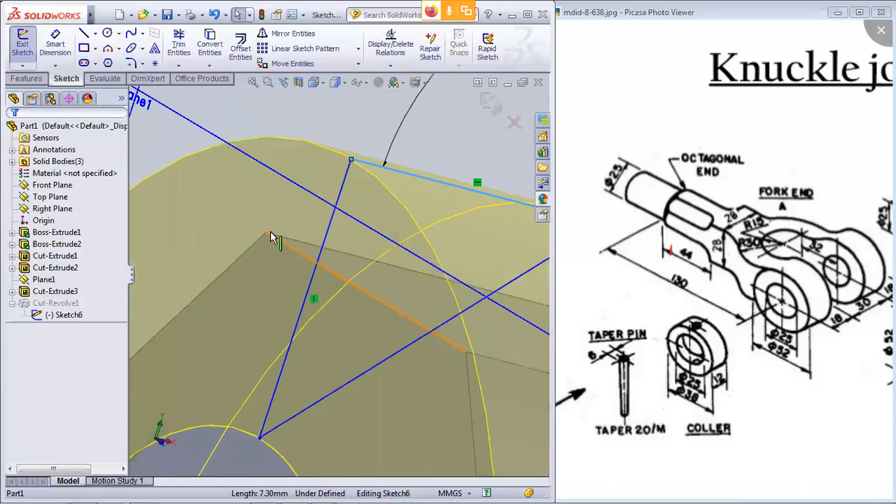
scroll(271, 238, up, 11)
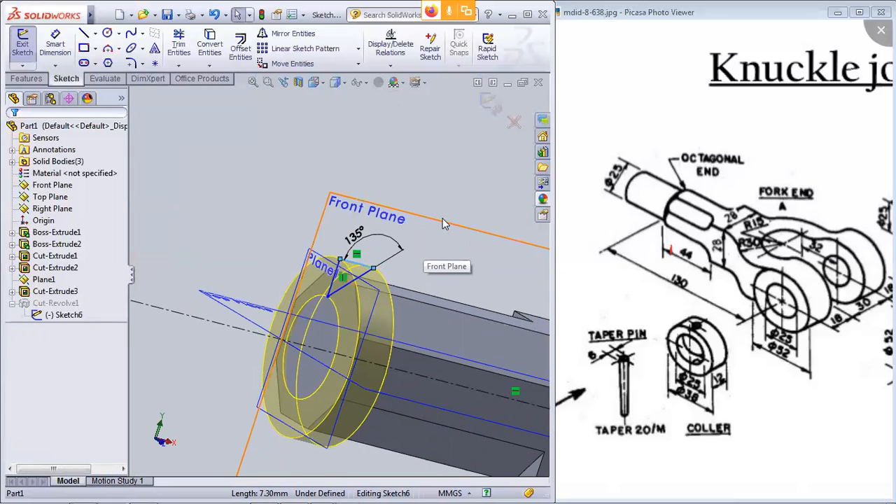
middle_drag(423, 247, 436, 163)
scroll(302, 292, down, 8)
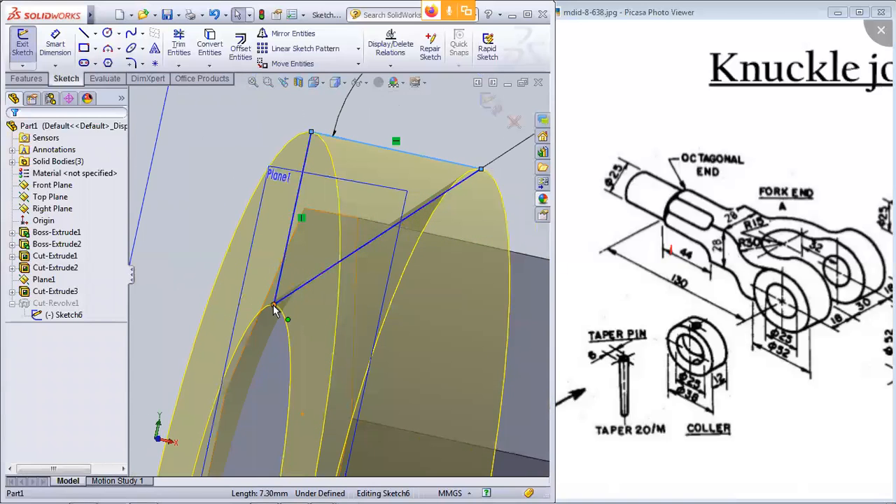
Step: Move the triangle's lower vertex up to about X -131.42, Y 11.38 and finish the sketch to rebuild the revolved cut
drag(275, 305, 283, 271)
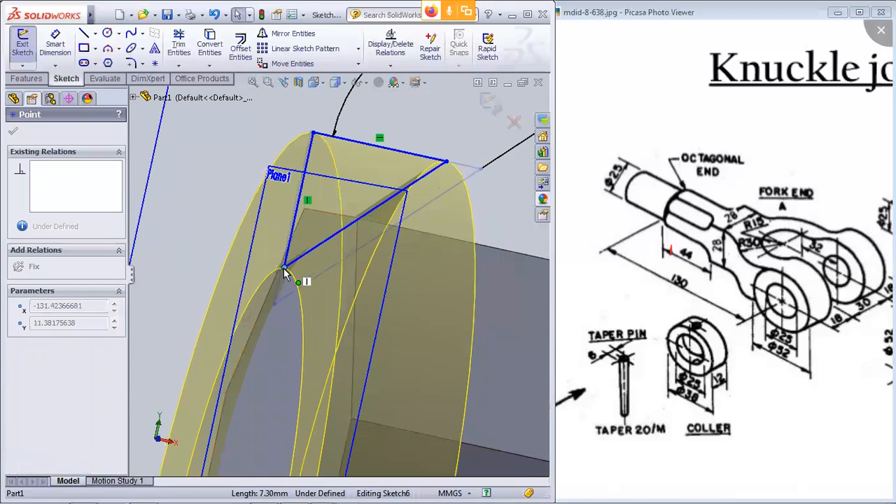
scroll(292, 250, down, 6)
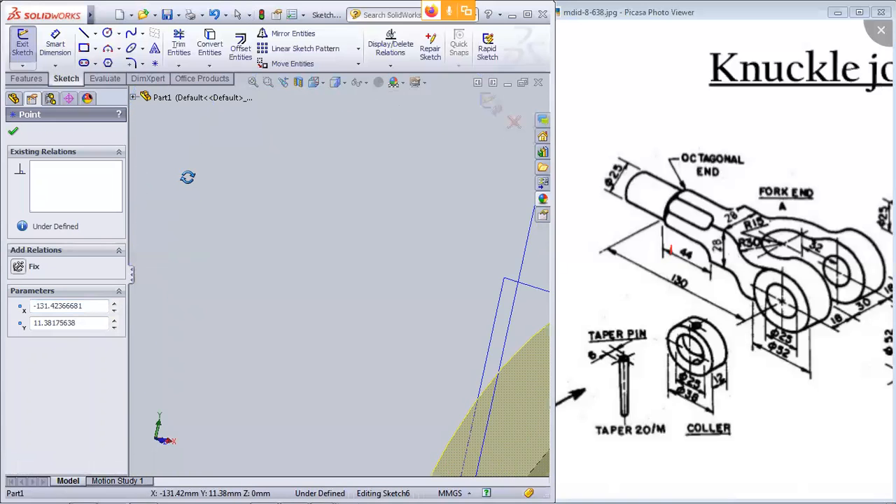
scroll(261, 214, up, 6)
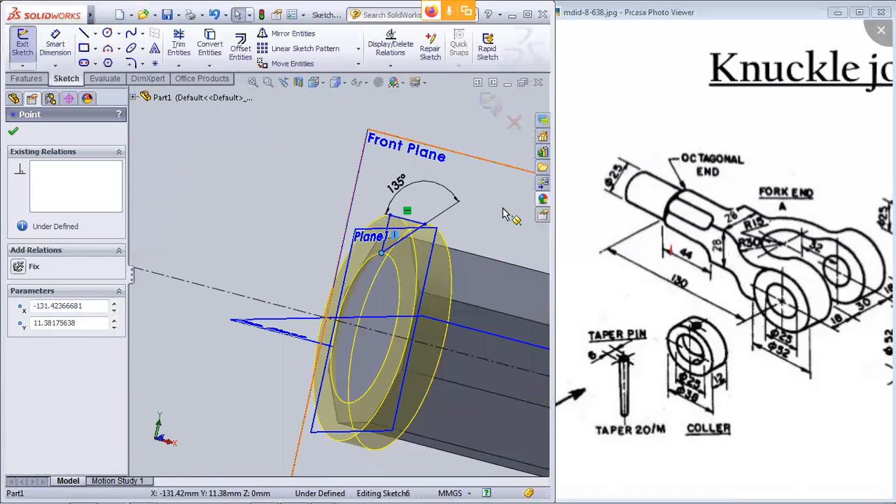
mouse_move(496, 209)
middle_down()
mouse_move(472, 195)
mouse_move(495, 204)
mouse_move(473, 206)
mouse_move(475, 238)
mouse_move(469, 186)
middle_up()
click(490, 104)
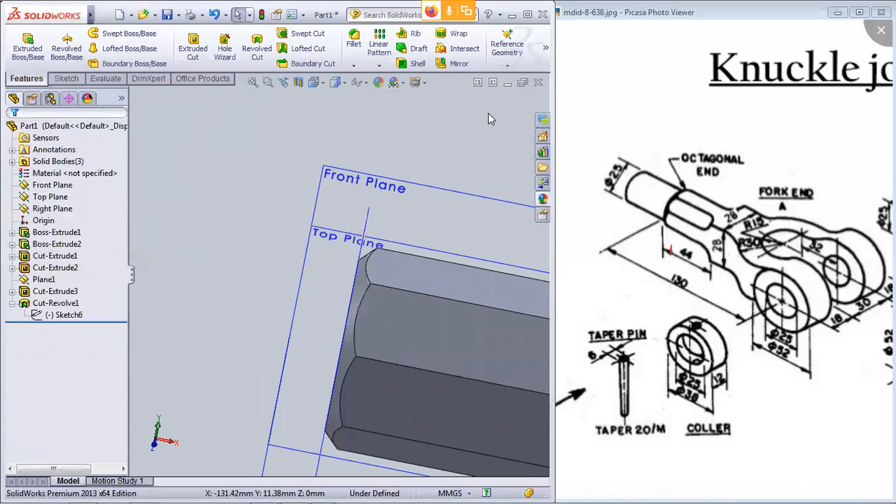
scroll(463, 301, down, 1)
scroll(465, 302, up, 1)
mouse_move(186, 276)
middle_down()
mouse_move(243, 295)
mouse_move(179, 283)
middle_up()
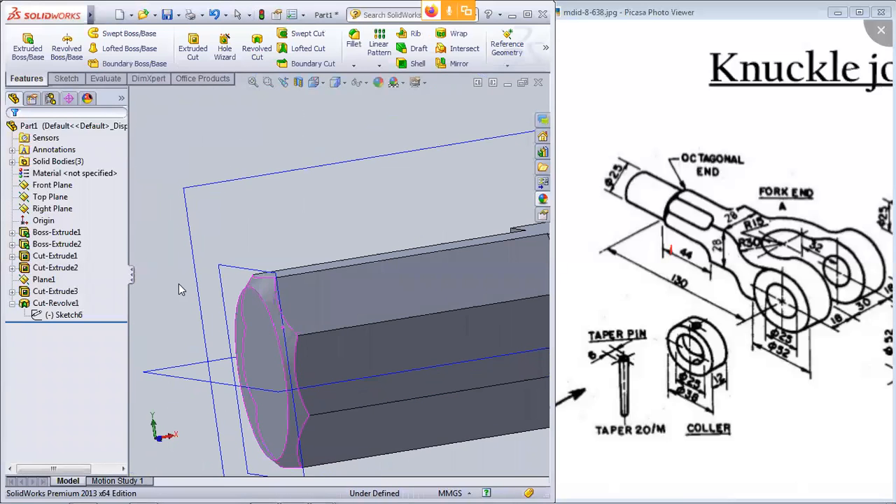
Step: Start a sketch on Plane1 at the shank end and draw a circle of about 9.31 mm radius centred on the origin
scroll(272, 297, up, 3)
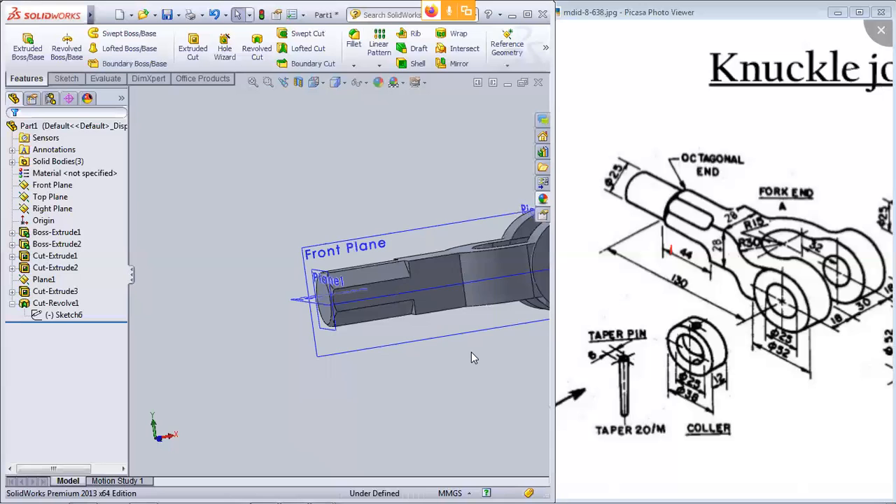
scroll(419, 329, down, 3)
scroll(286, 306, up, 5)
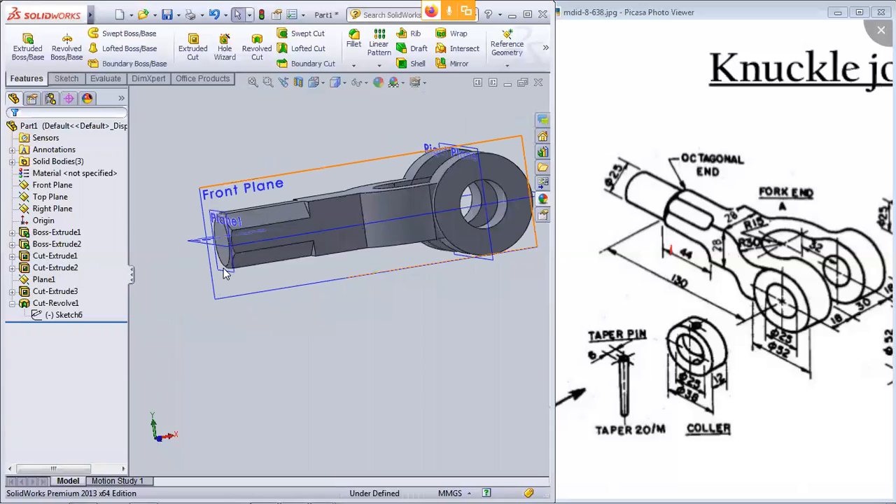
click(226, 220)
key(ctrl+8)
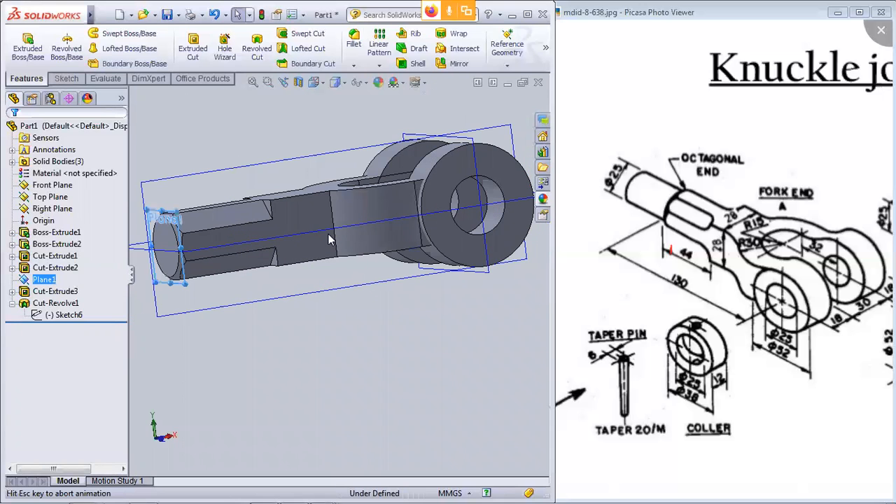
click(65, 79)
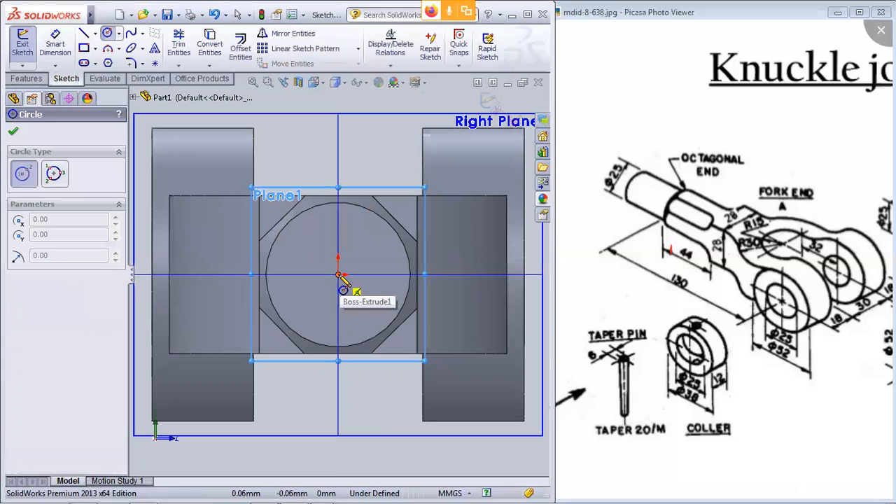
click(338, 274)
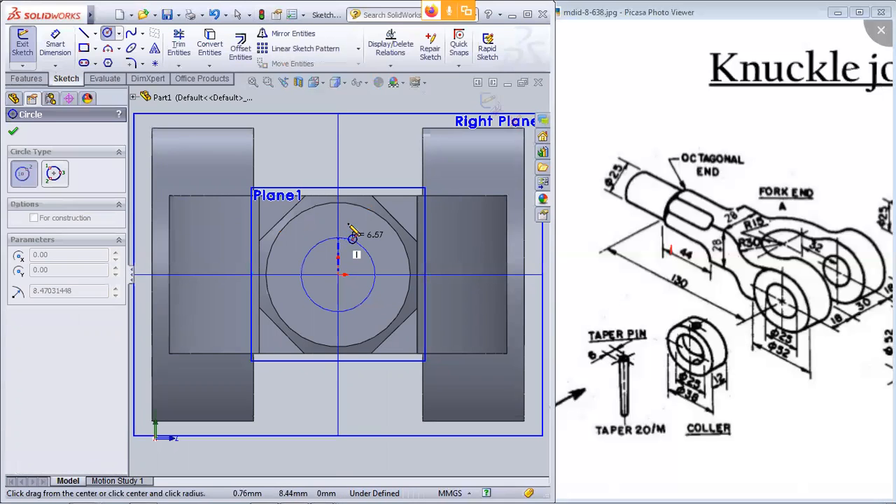
click(373, 235)
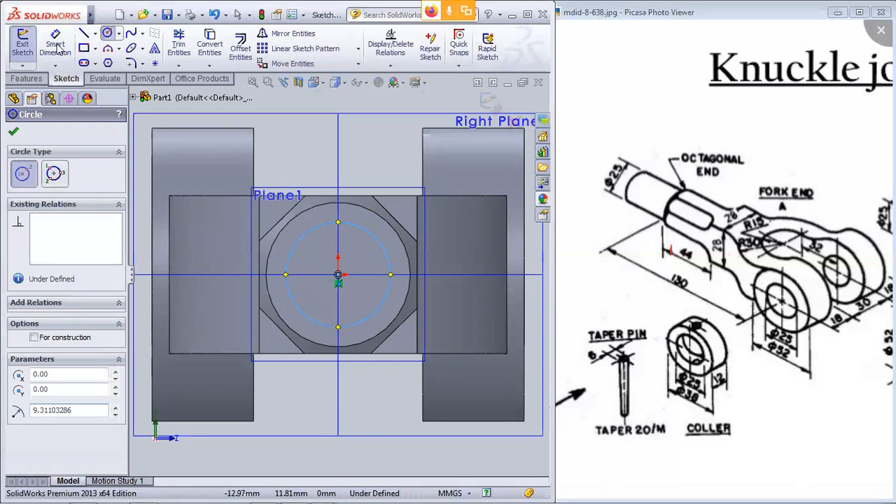
Step: Dimension the circle's diameter as 25 mm and finish the sketch on the shank end
click(305, 234)
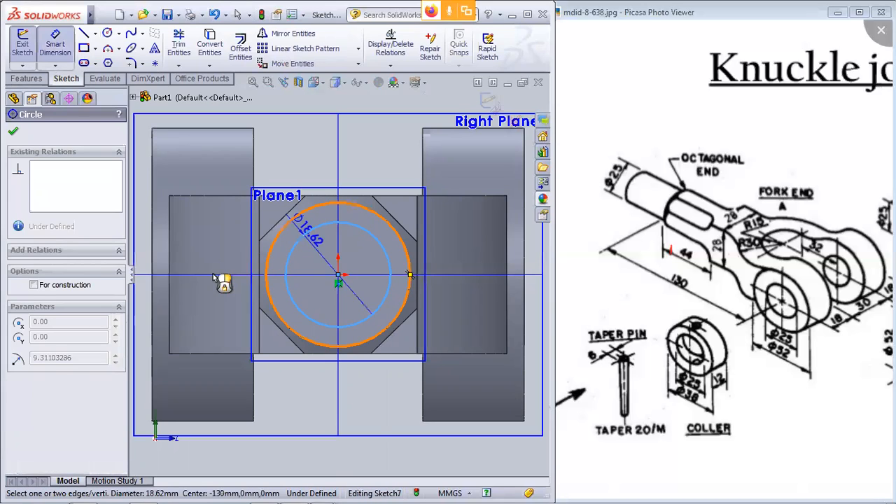
click(210, 244)
text(25)
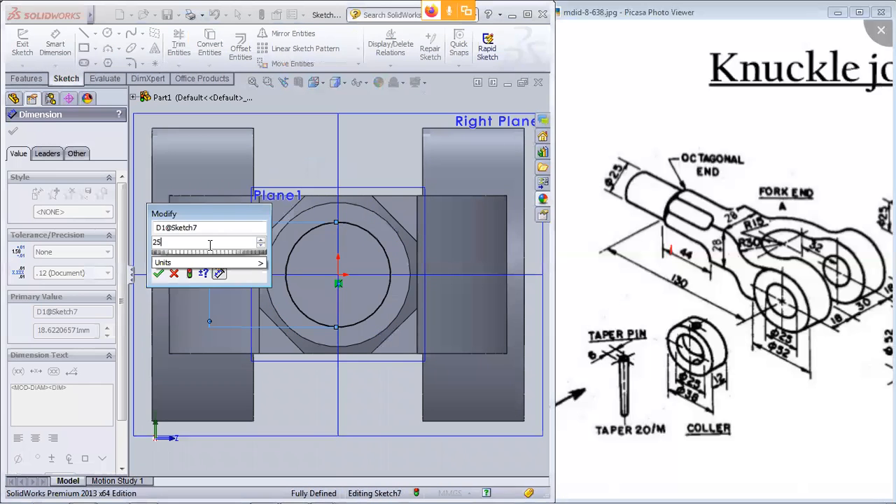
key(Return)
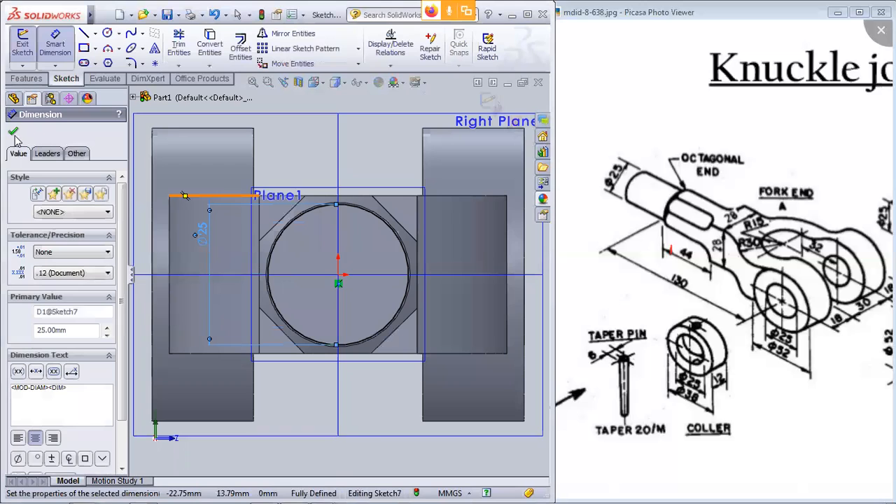
click(13, 132)
scroll(412, 213, down, 4)
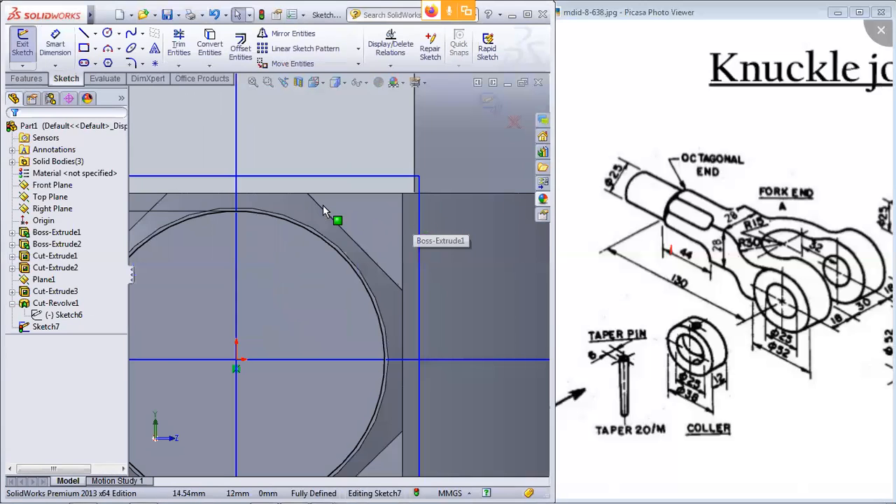
middle_drag(301, 232, 298, 239)
middle_drag(354, 207, 313, 130)
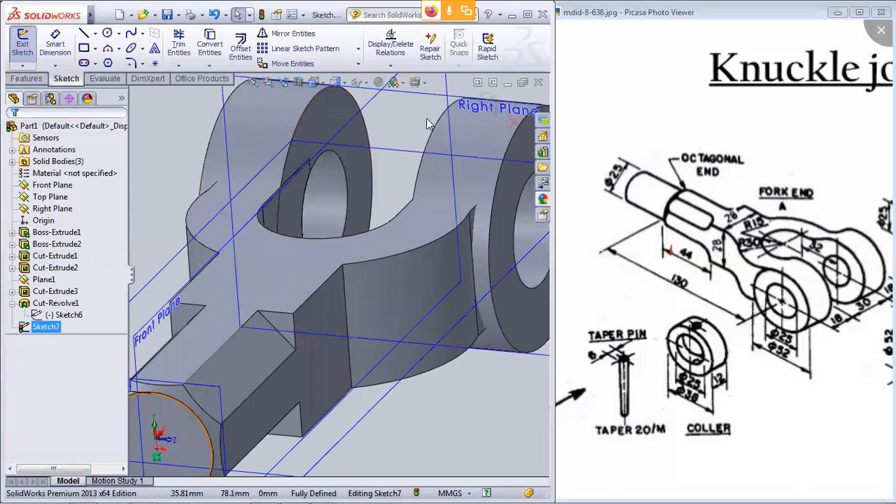
drag(494, 119, 83, 349)
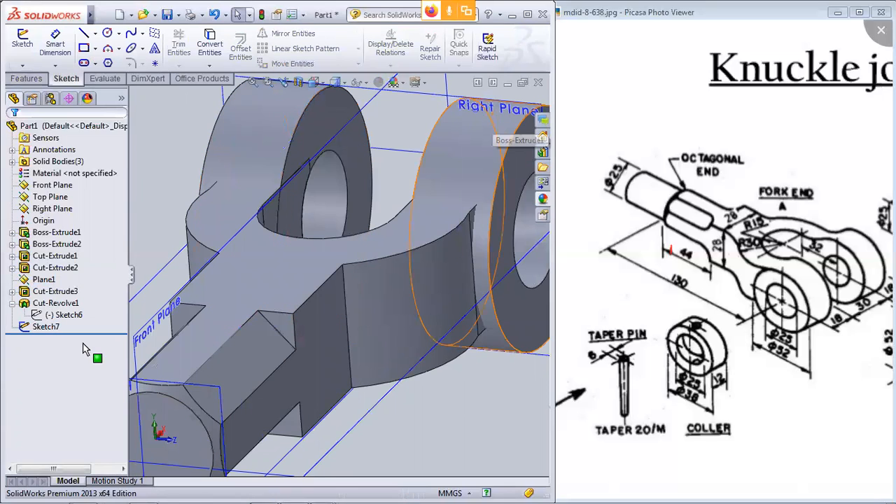
Step: Extrude the 25 mm circle outward from the octagonal end as a 30 mm blind boss merged with the body
click(47, 329)
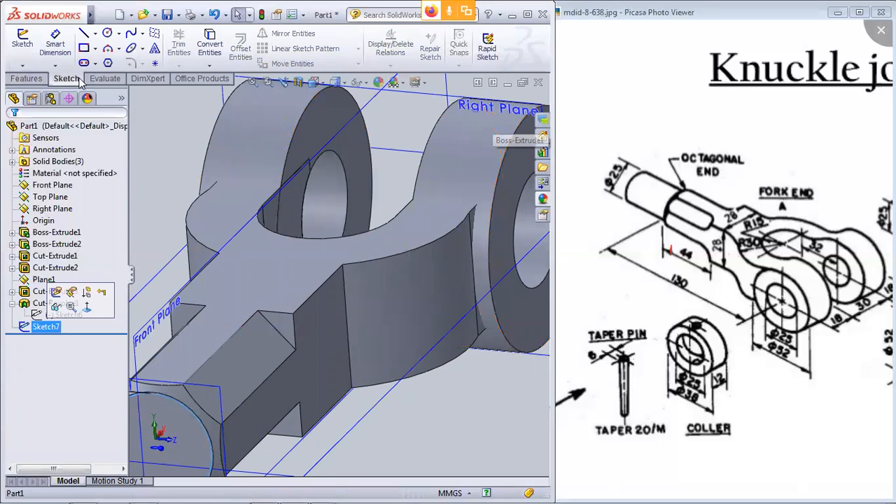
click(27, 78)
click(32, 55)
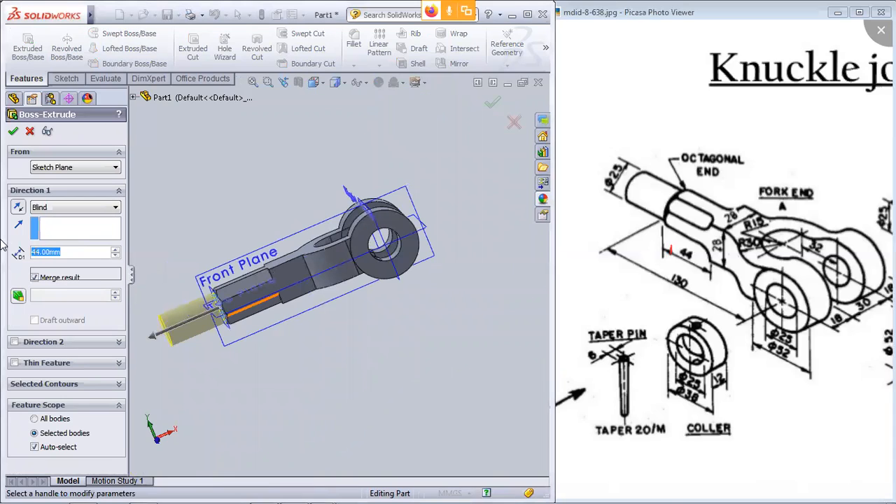
text(30)
key(Return)
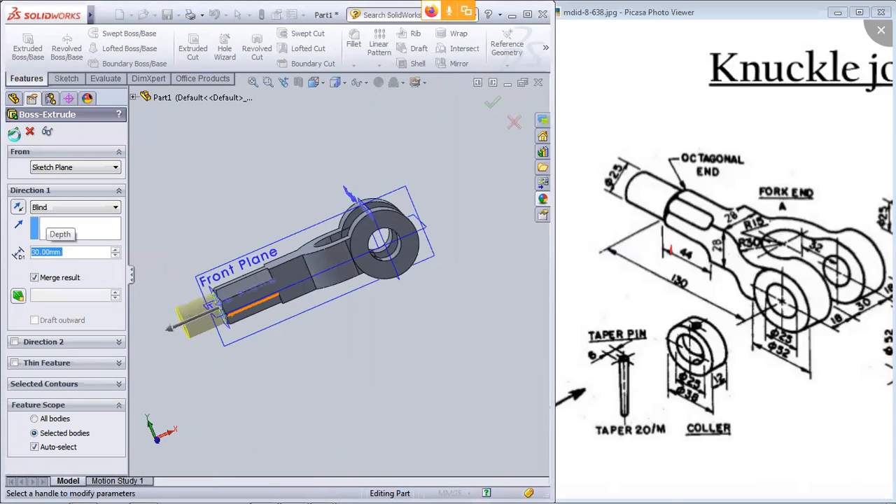
click(15, 136)
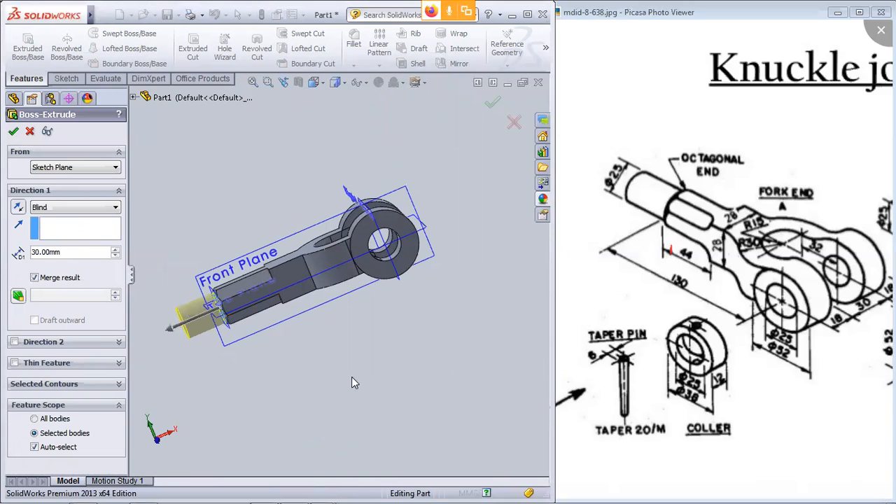
middle_drag(267, 389, 368, 280)
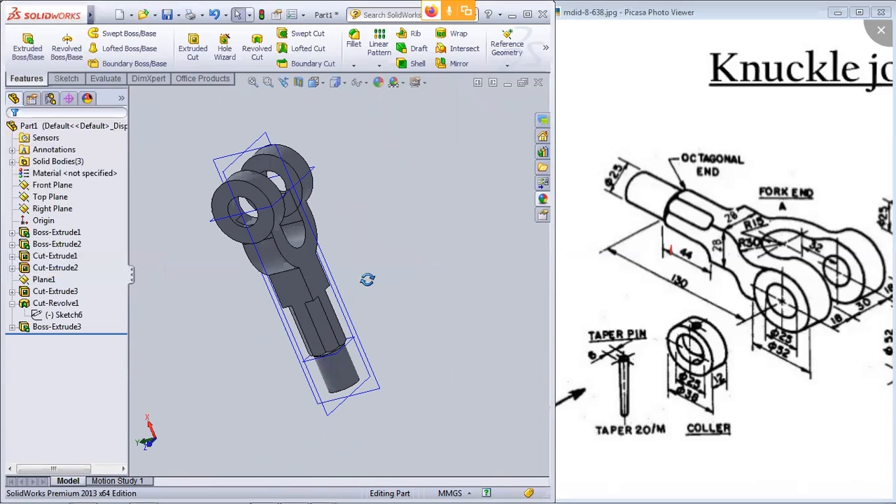
middle_drag(392, 207, 392, 207)
middle_drag(264, 185, 290, 231)
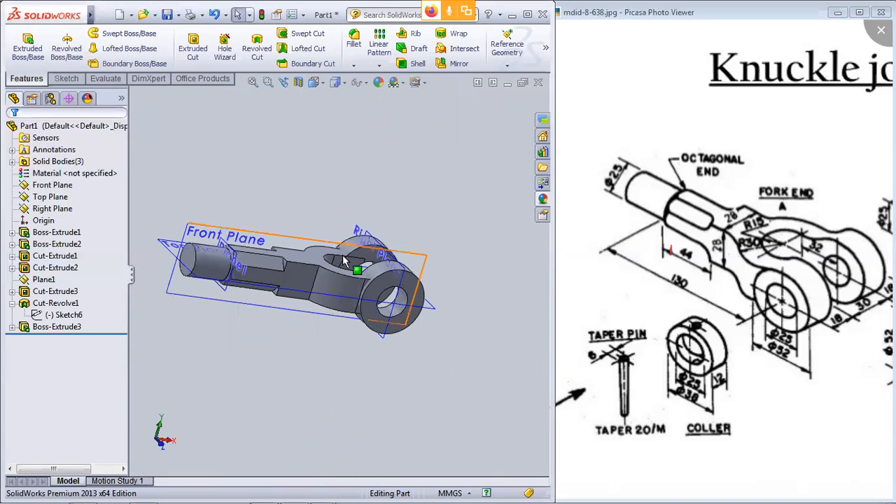
scroll(343, 260, down, 5)
click(373, 232)
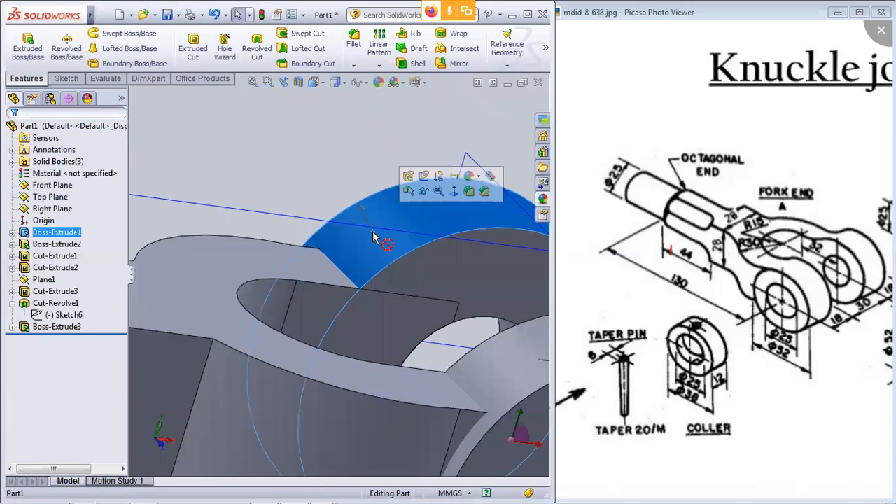
ctrl+click(303, 271)
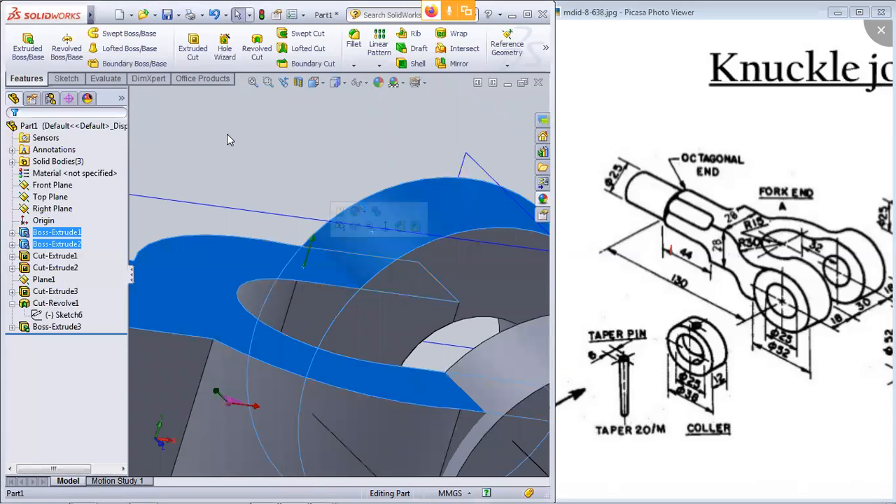
key(Escape)
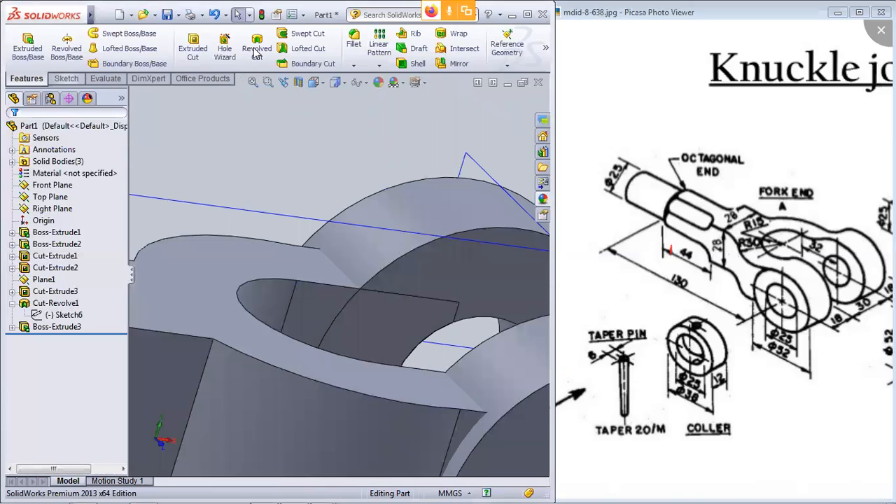
click(355, 45)
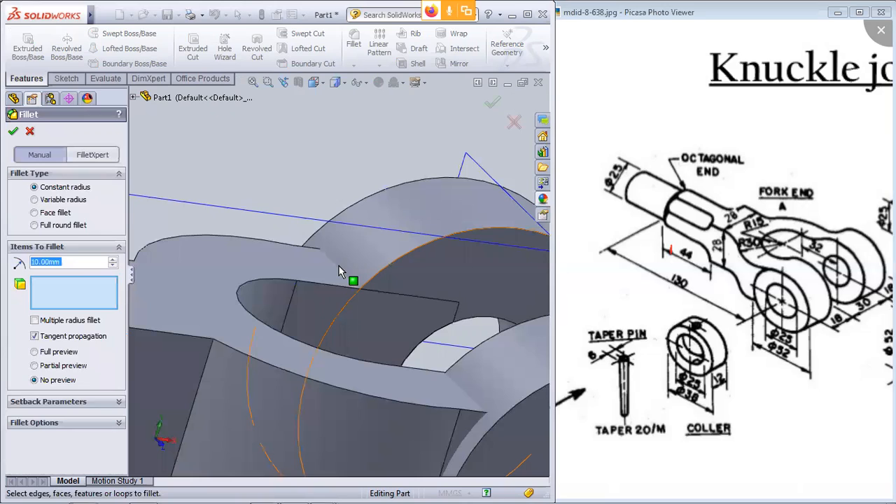
click(316, 268)
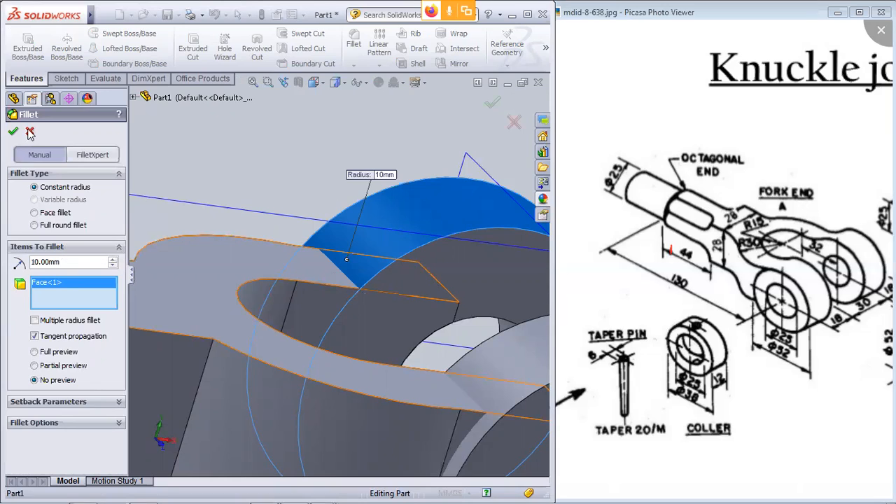
key(Escape)
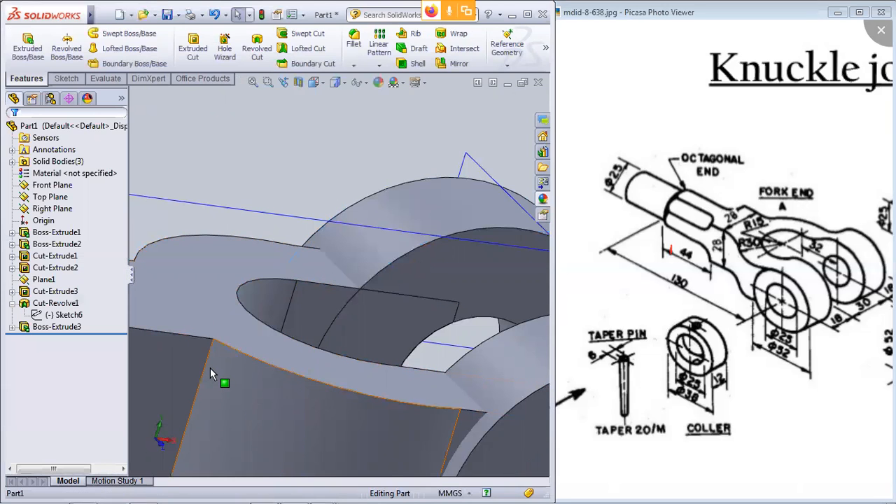
Step: Examine the edge where the square shank meets the fork's curved arm, along with the joints around the fork eyes
click(210, 368)
click(208, 363)
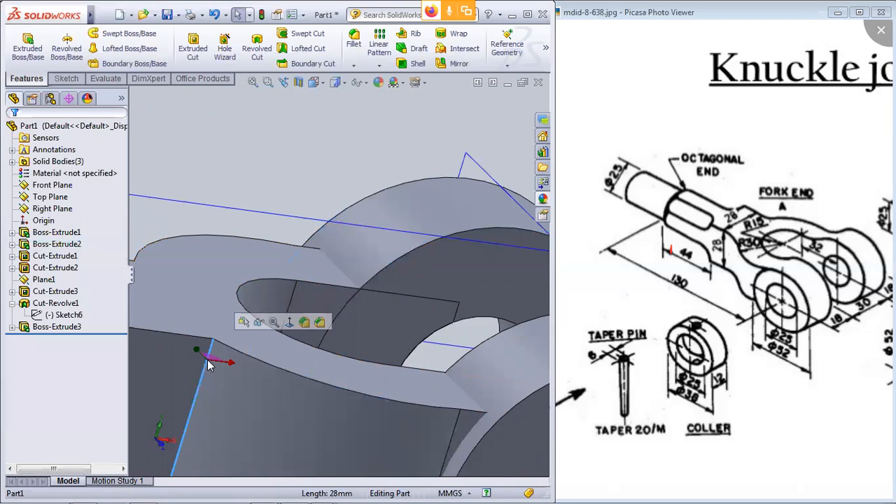
scroll(208, 363, down, 2)
middle_drag(209, 359, 370, 364)
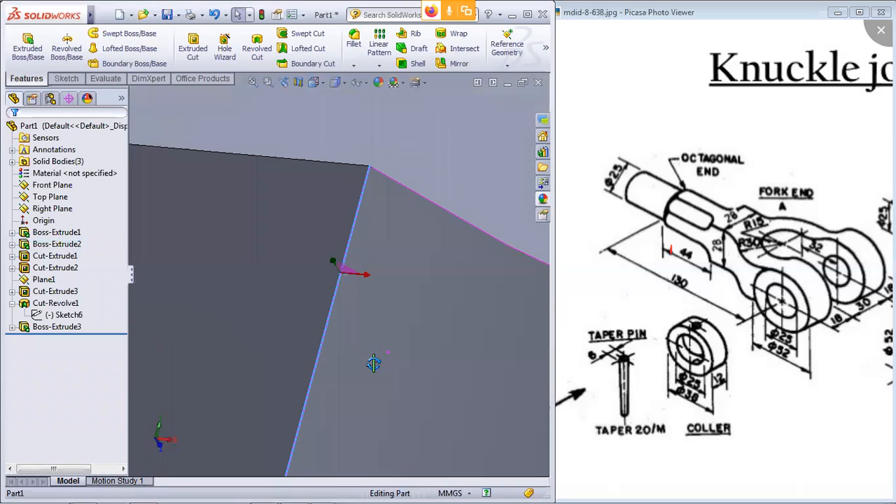
middle_drag(432, 312, 232, 294)
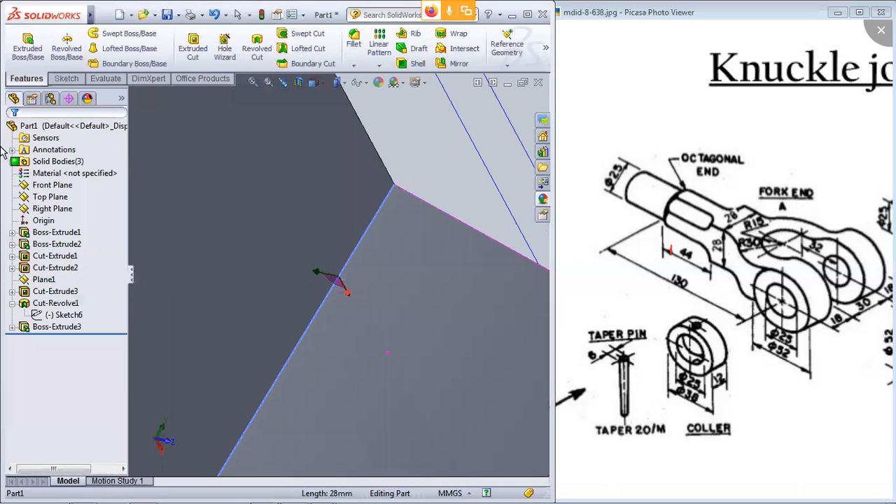
scroll(348, 278, down, 1)
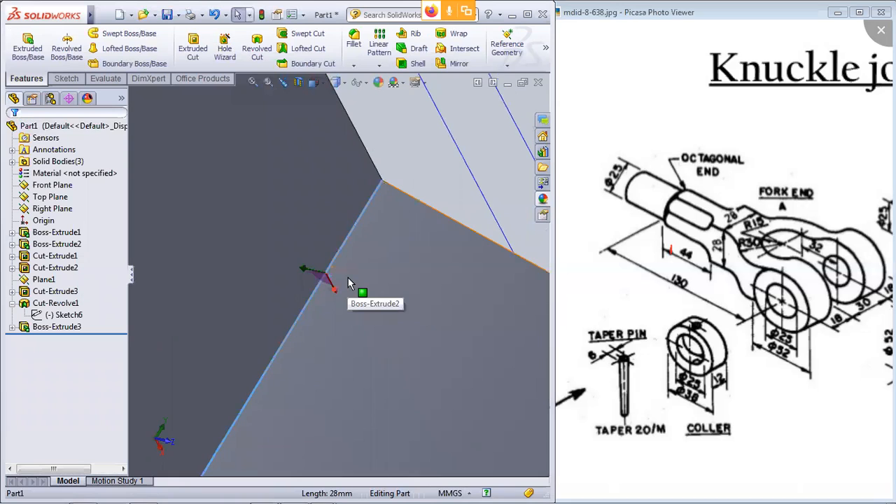
scroll(348, 277, down, 1)
scroll(347, 250, up, 2)
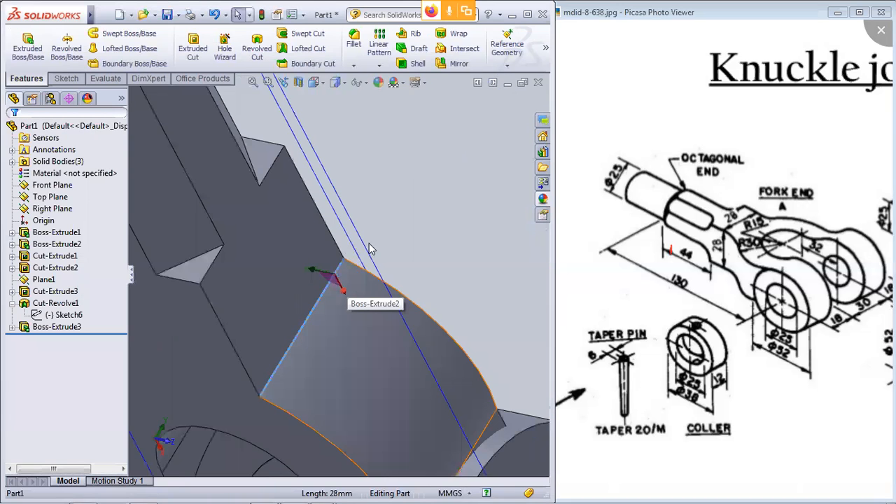
scroll(399, 297, up, 4)
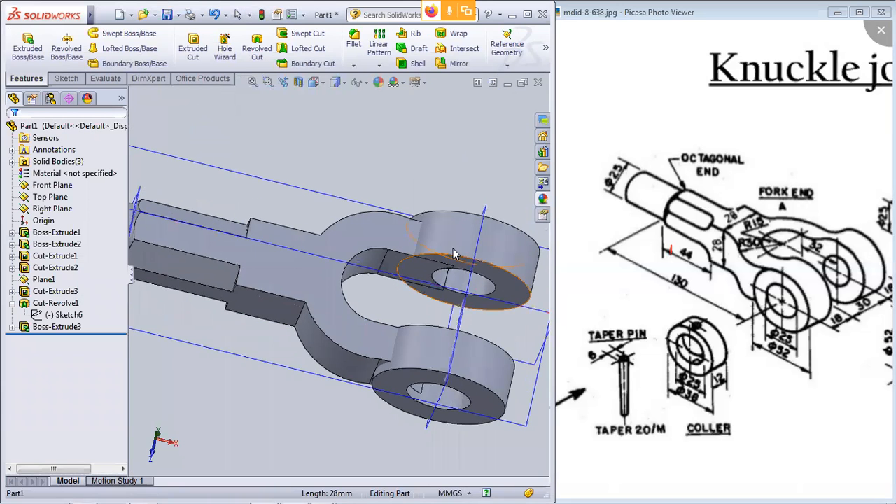
Step: Examine the seam where the far fork eye meets its curved arm
scroll(399, 294, down, 5)
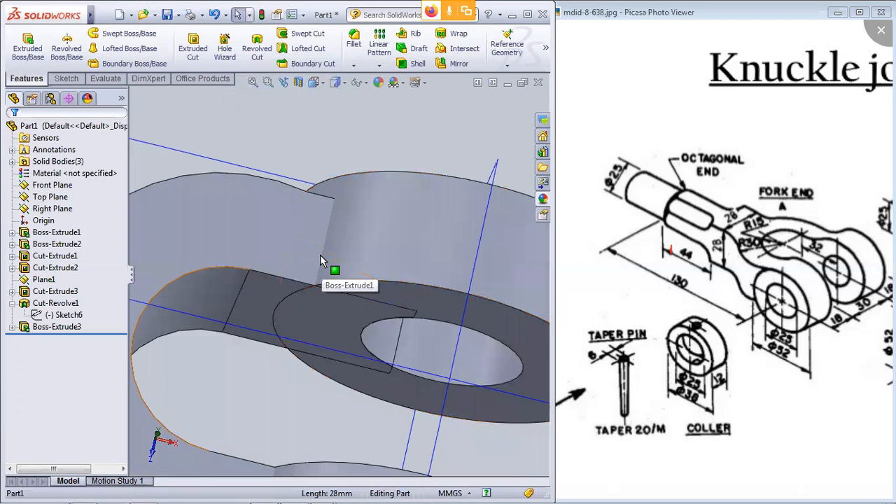
scroll(324, 255, down, 6)
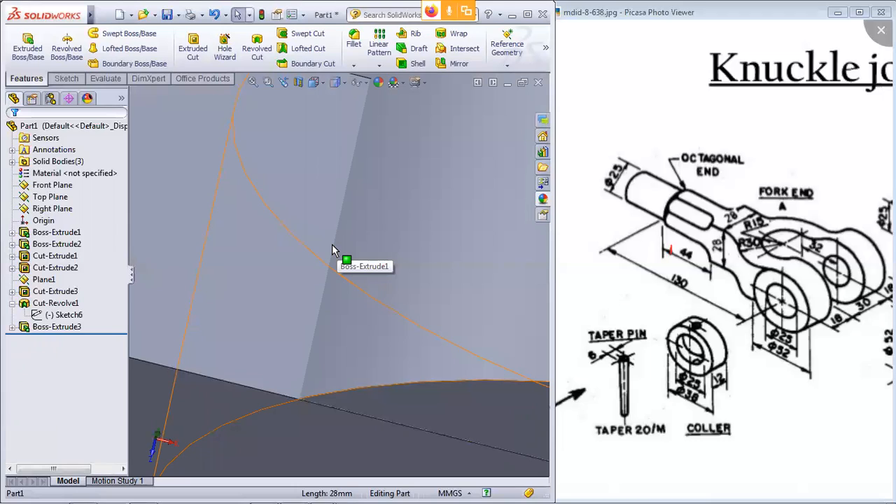
scroll(330, 245, up, 3)
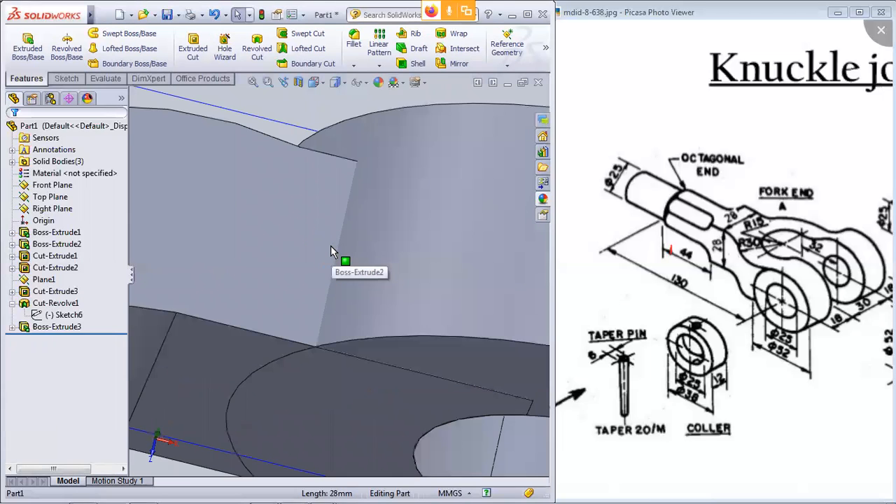
scroll(331, 247, up, 3)
middle_drag(350, 174, 350, 148)
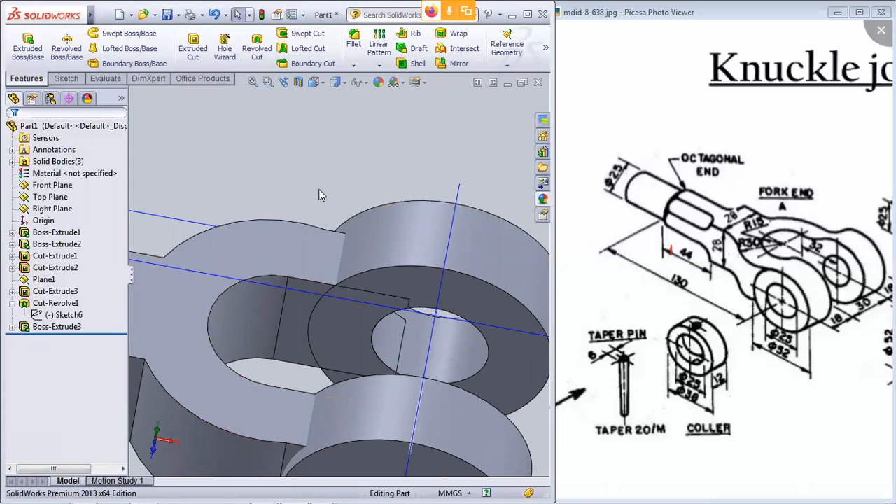
Step: Intersect the far eye's body with the fork arm's body, merging the result and excluding no regions
click(395, 228)
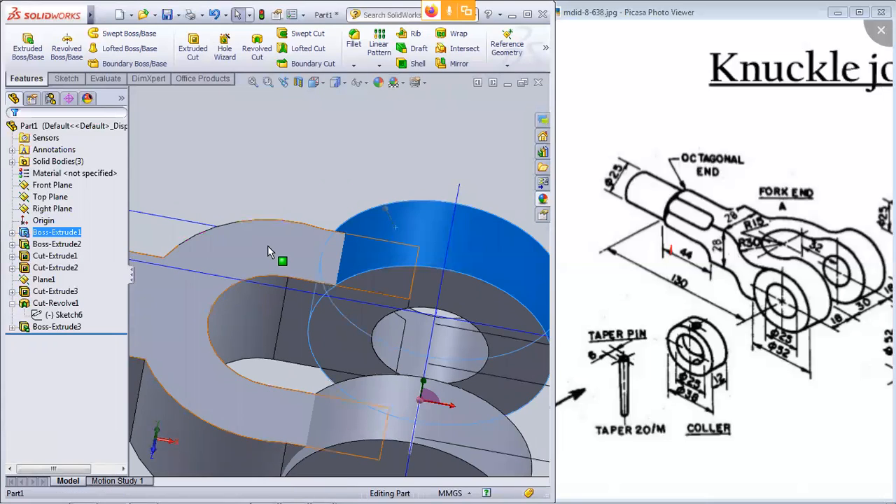
ctrl+click(268, 245)
right_click(268, 245)
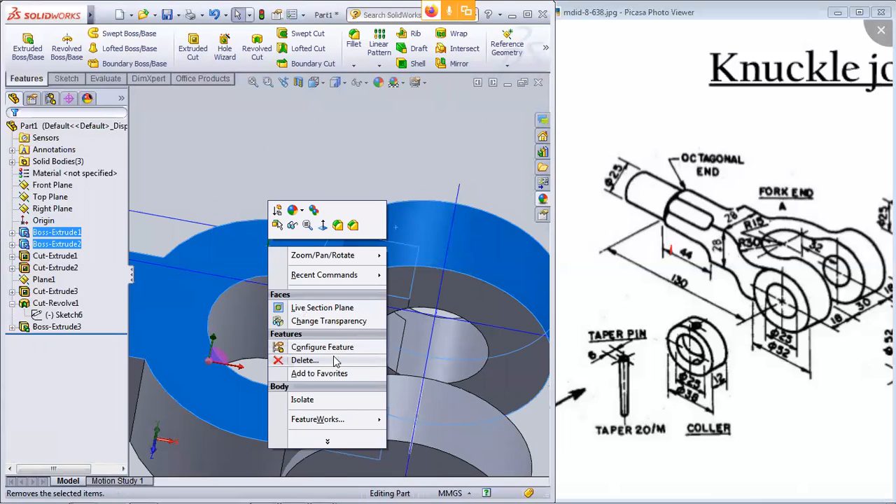
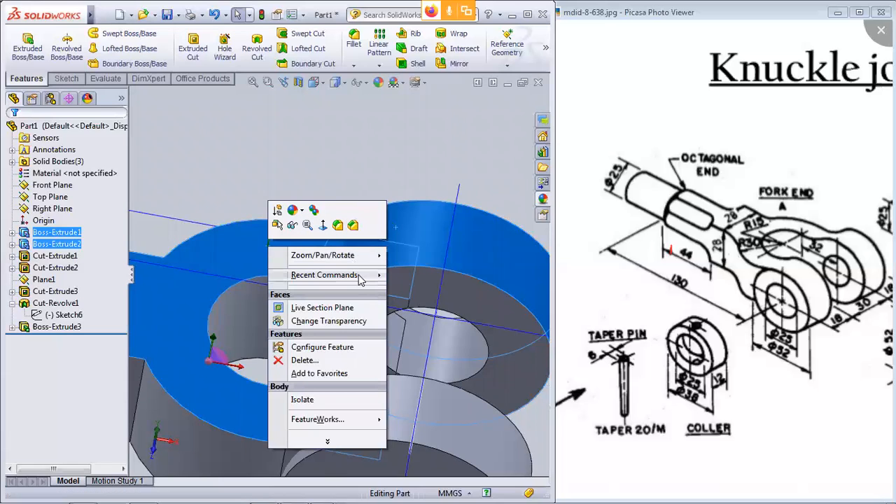
mouse_move(360, 280)
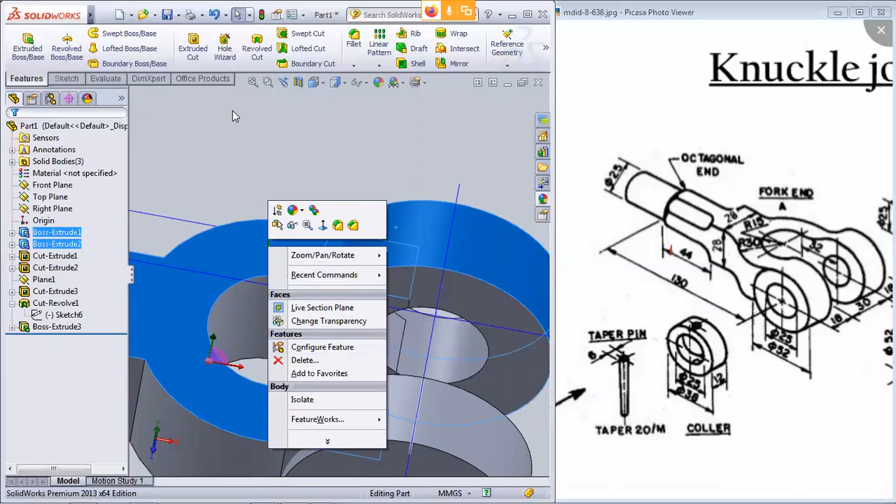
click(313, 127)
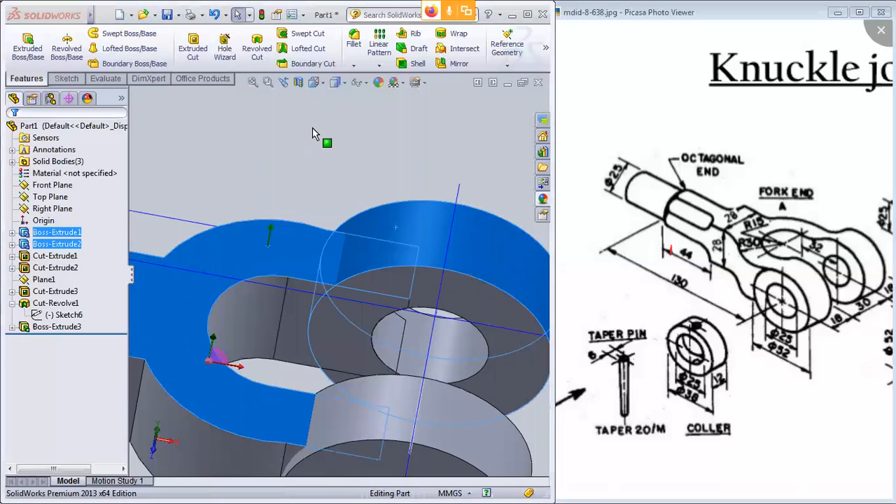
click(104, 80)
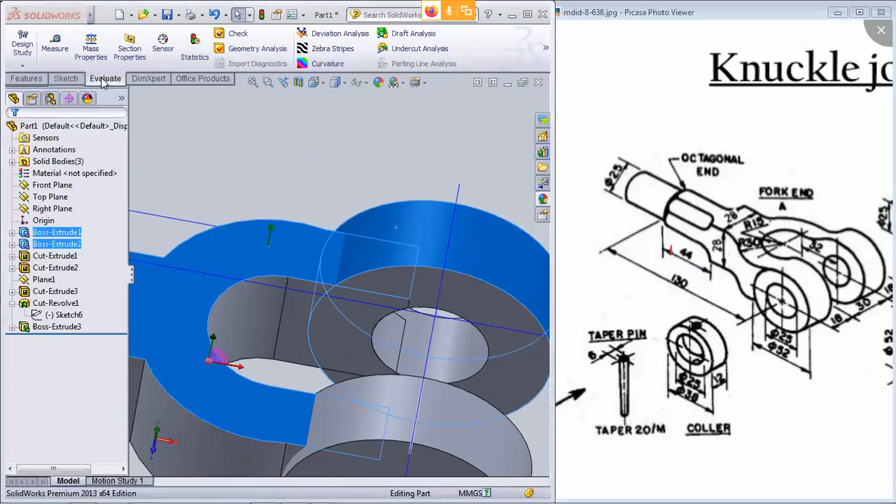
click(26, 79)
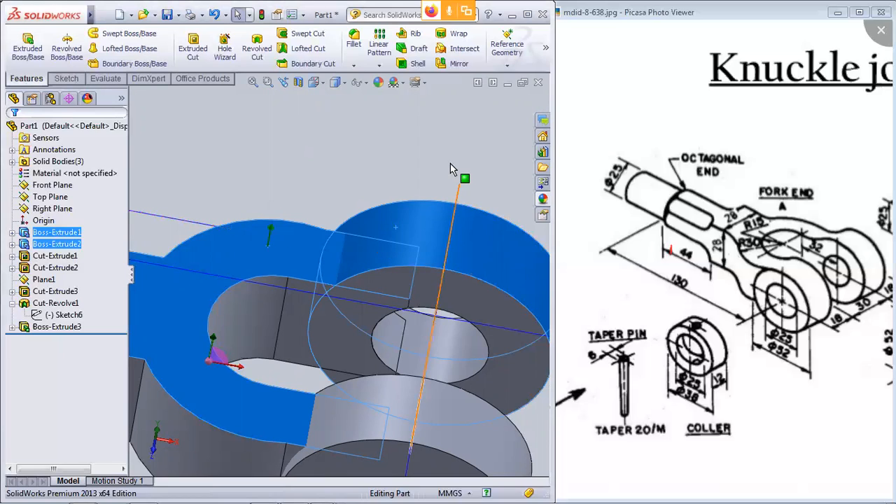
click(509, 64)
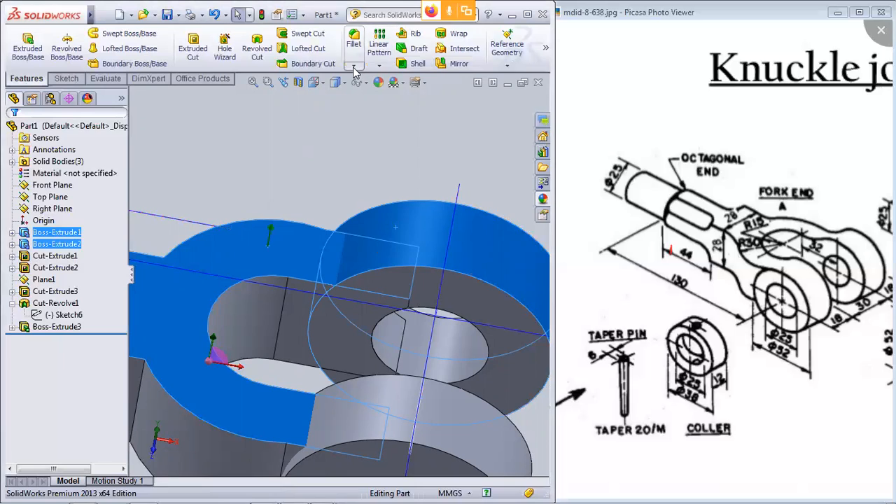
click(462, 49)
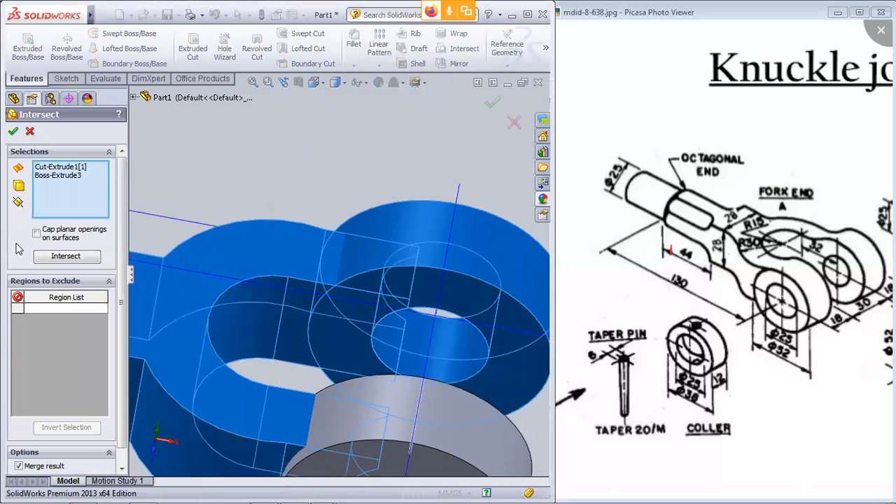
click(67, 258)
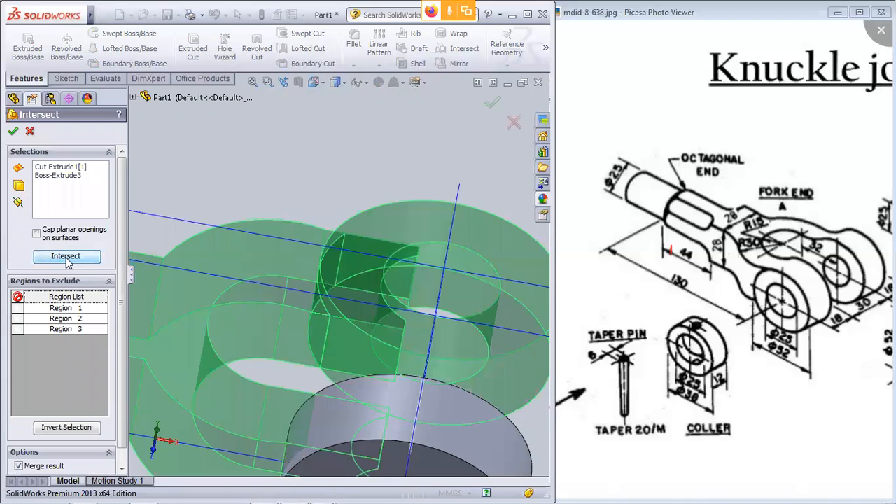
middle_drag(182, 175, 203, 179)
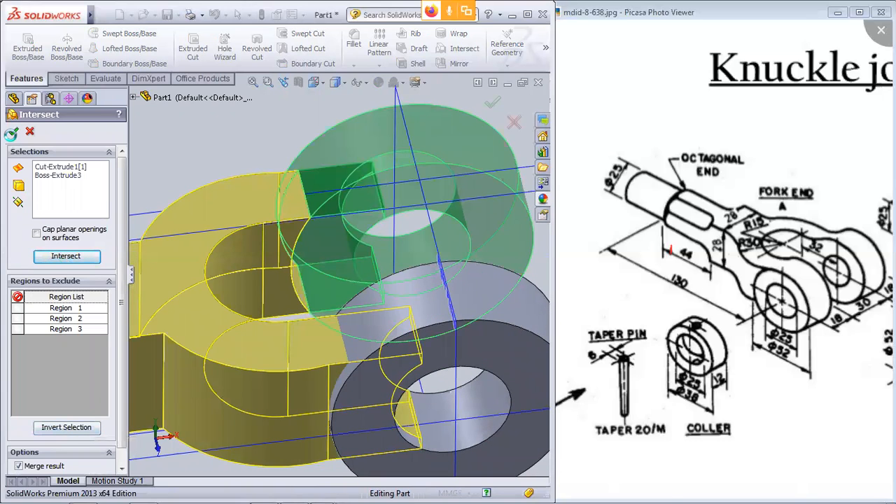
click(11, 134)
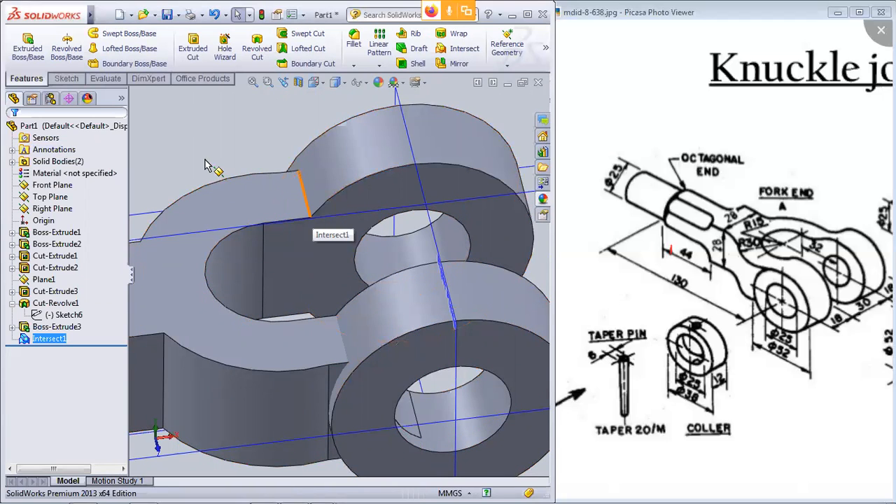
Step: Apply a 10 mm constant-radius fillet to the edge where the far eye meets the fork arm
scroll(205, 165, up, 5)
middle_drag(237, 194, 219, 163)
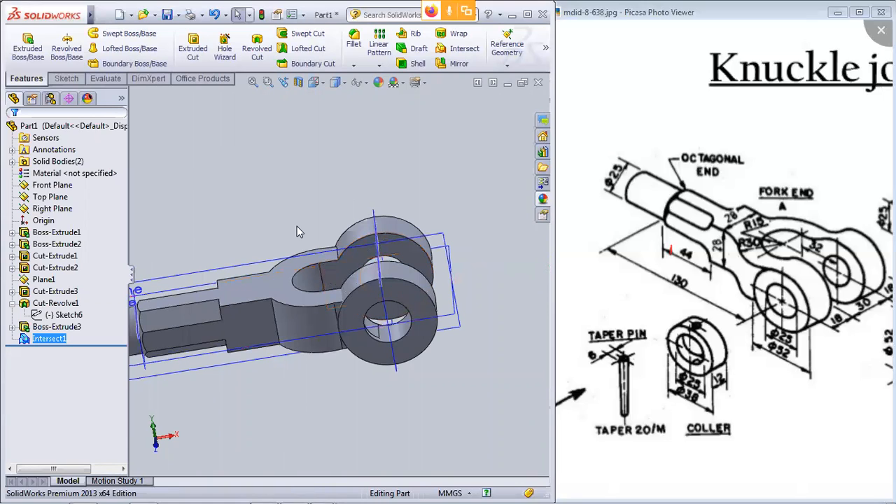
middle_drag(296, 228, 300, 254)
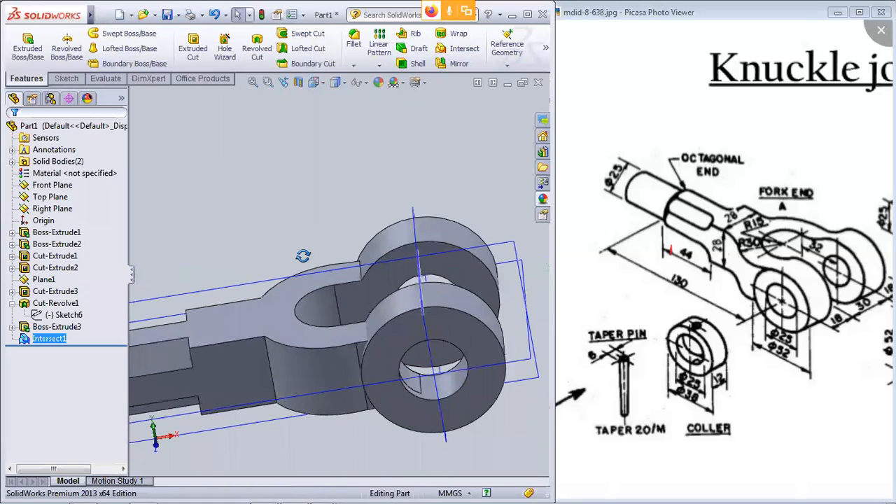
scroll(310, 315, down, 3)
middle_drag(287, 300, 284, 234)
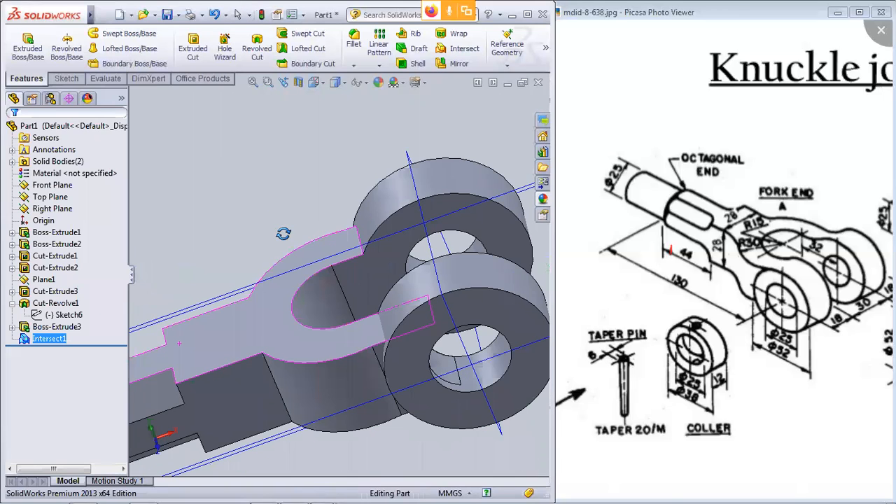
scroll(378, 252, down, 2)
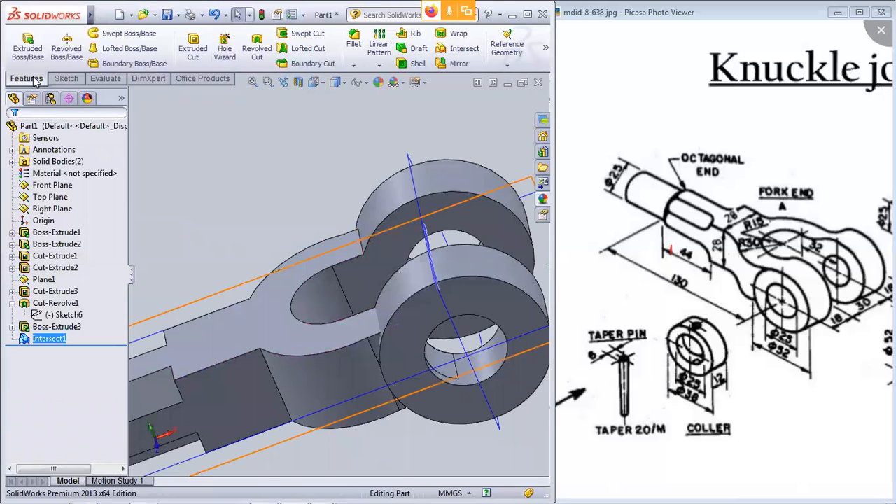
click(352, 53)
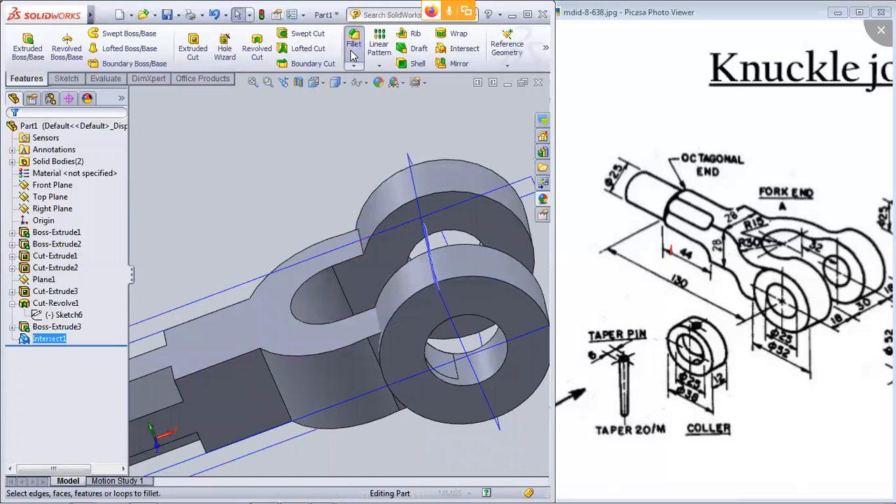
click(362, 246)
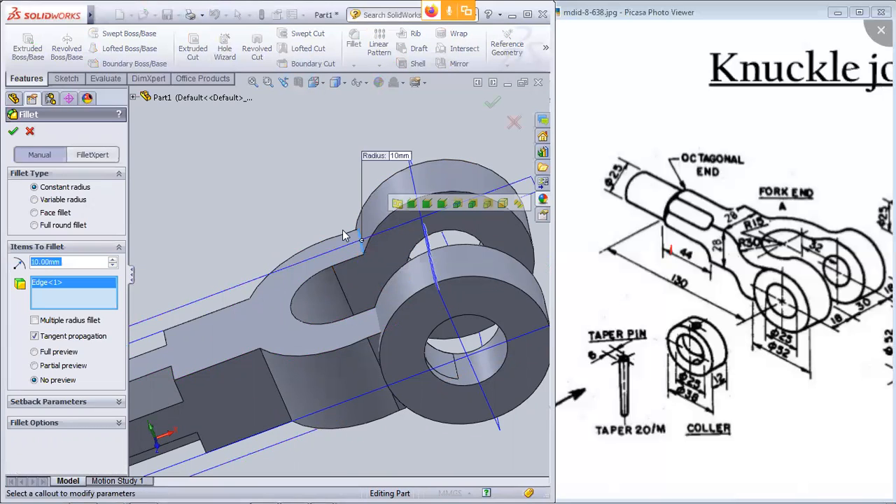
scroll(426, 272, down, 3)
scroll(398, 270, down, 2)
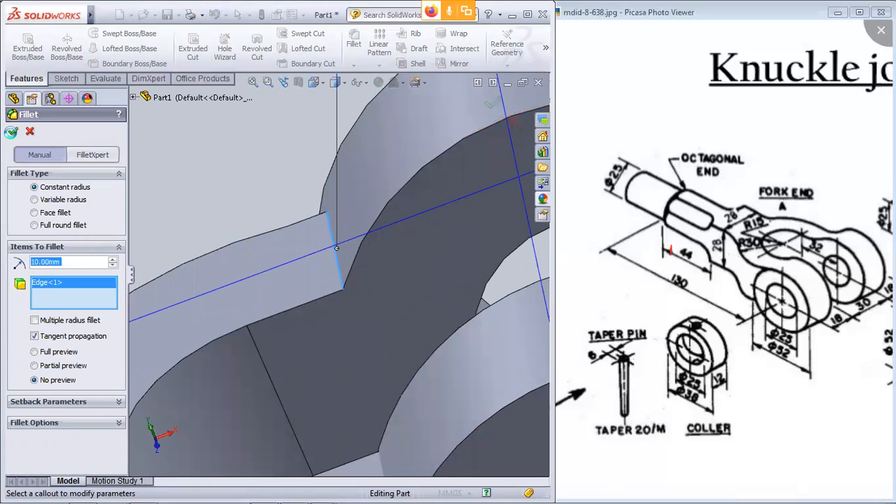
click(12, 132)
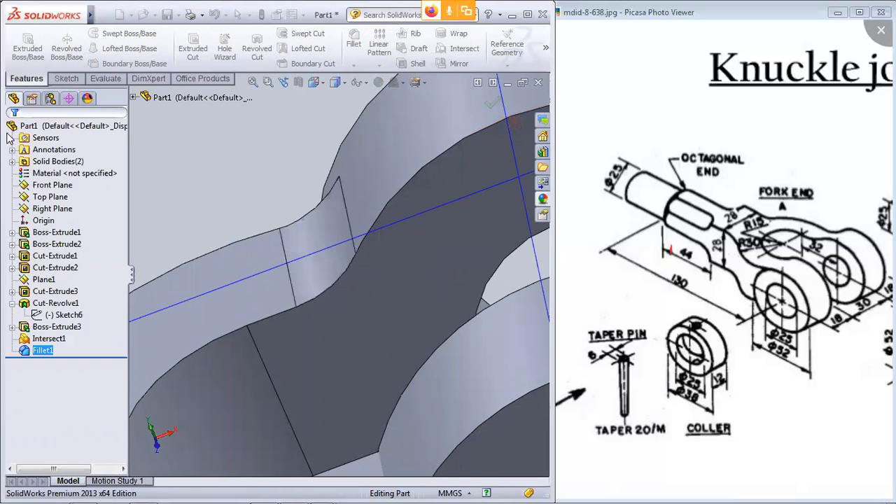
Step: Set the radius of the fillet between the far eye and the fork arm to 20 mm
middle_drag(274, 201, 299, 186)
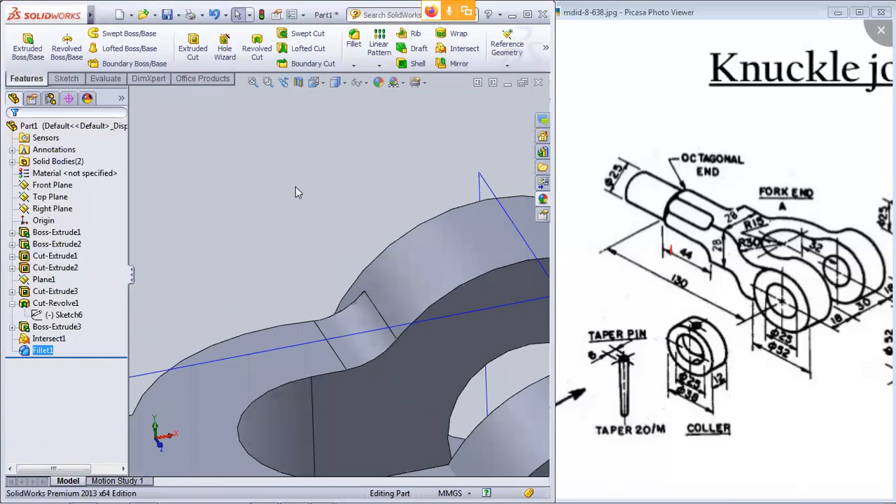
right_click(42, 352)
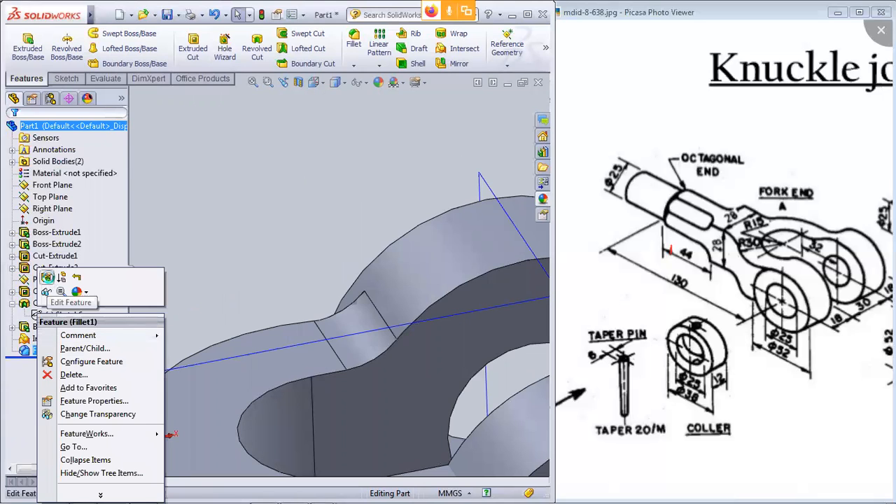
click(47, 278)
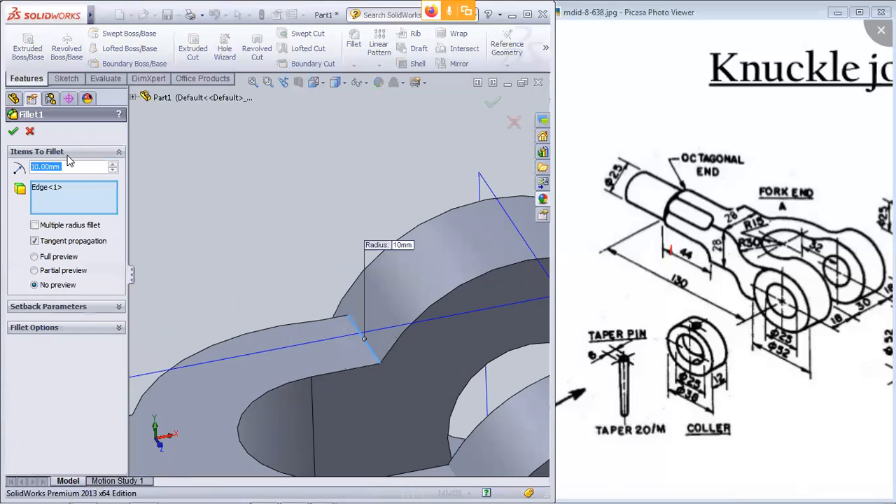
text(20)
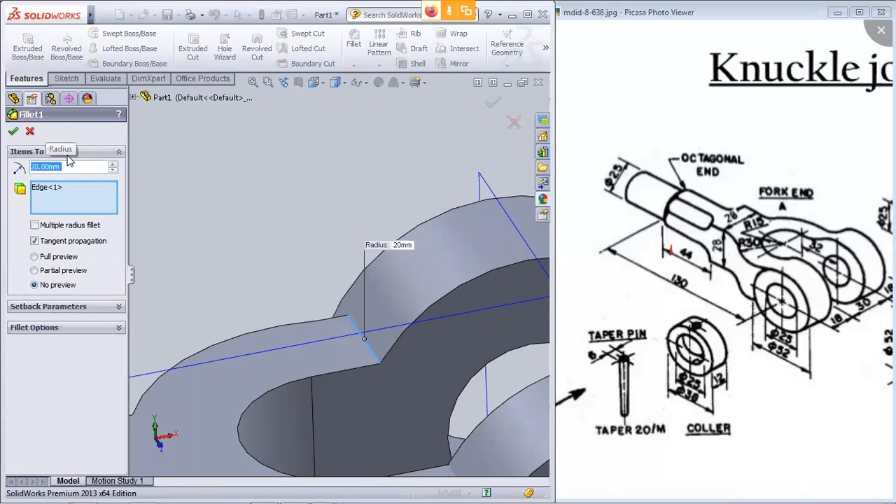
click(13, 133)
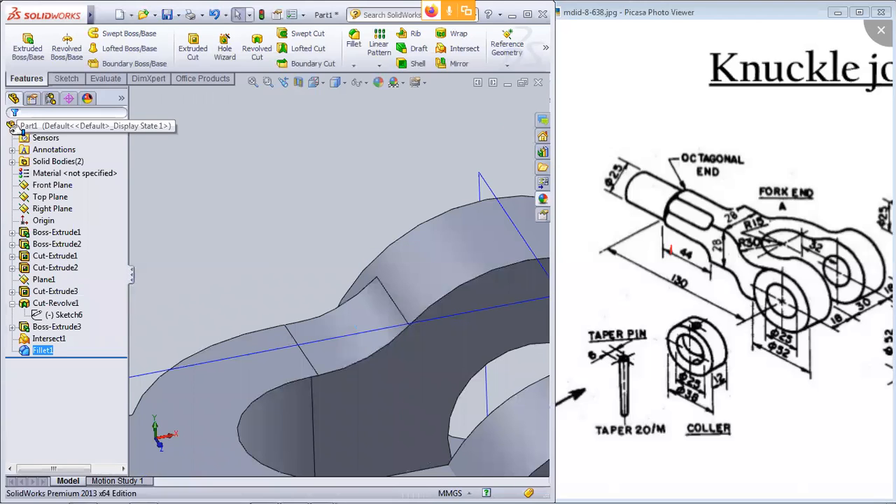
Step: Set the radius of the fillet between the far eye and the fork arm to 30 mm
right_click(44, 350)
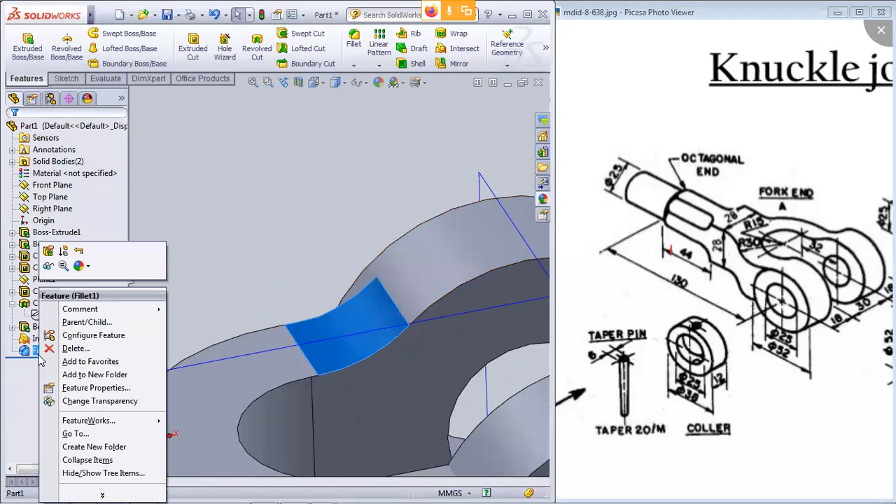
click(48, 252)
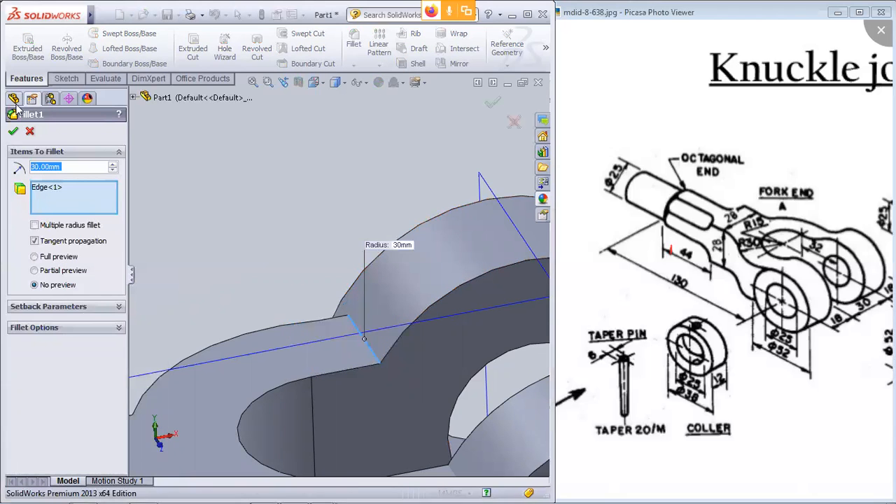
text(30)
key(Return)
click(15, 132)
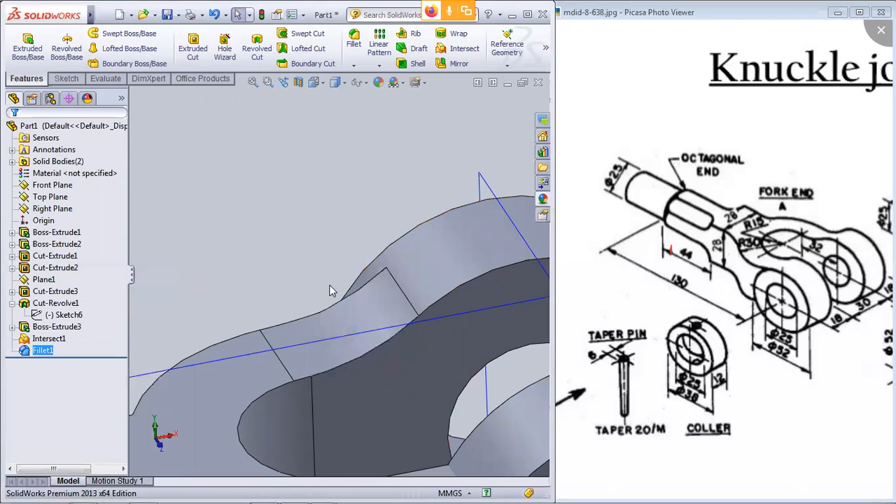
scroll(332, 266, down, 3)
scroll(332, 266, up, 3)
mouse_move(332, 267)
middle_down()
mouse_move(307, 239)
mouse_move(316, 243)
mouse_move(330, 215)
mouse_move(326, 253)
middle_up()
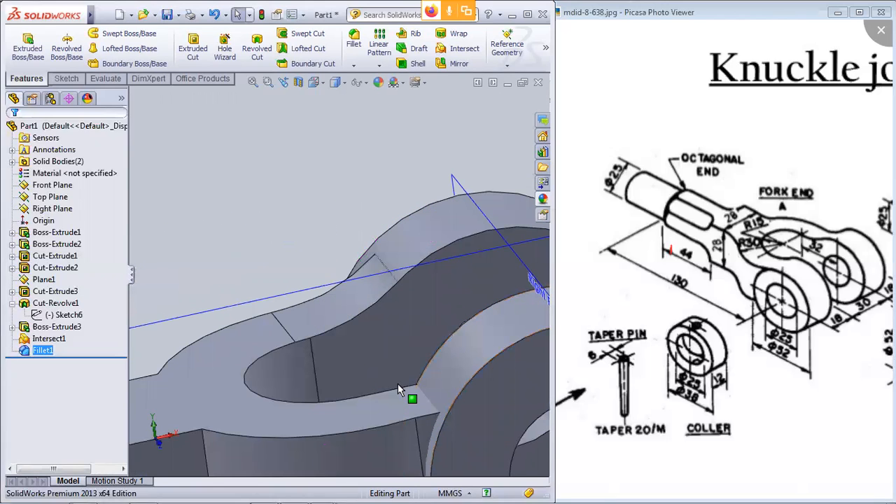
click(352, 44)
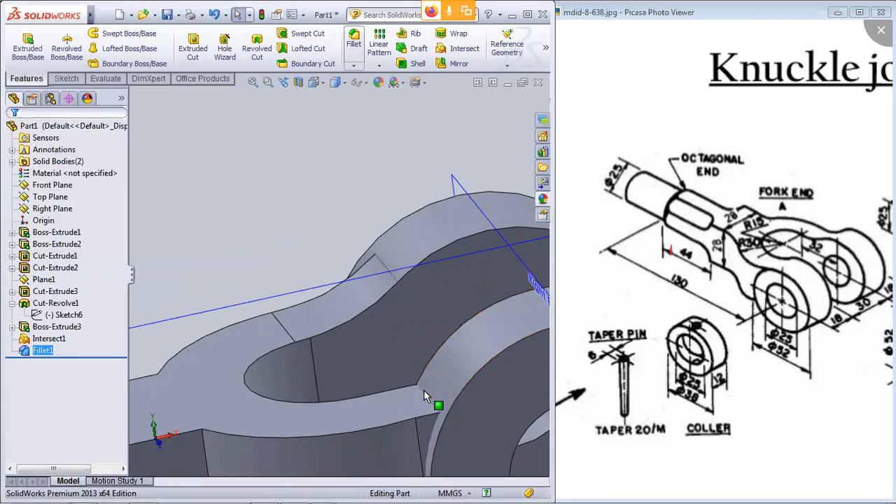
scroll(429, 402, down, 2)
scroll(421, 378, down, 1)
scroll(397, 387, down, 1)
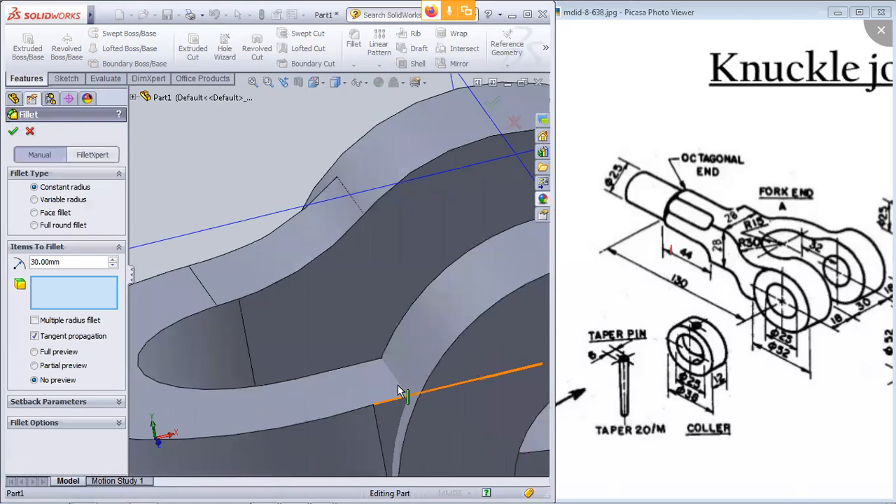
scroll(387, 370, up, 2)
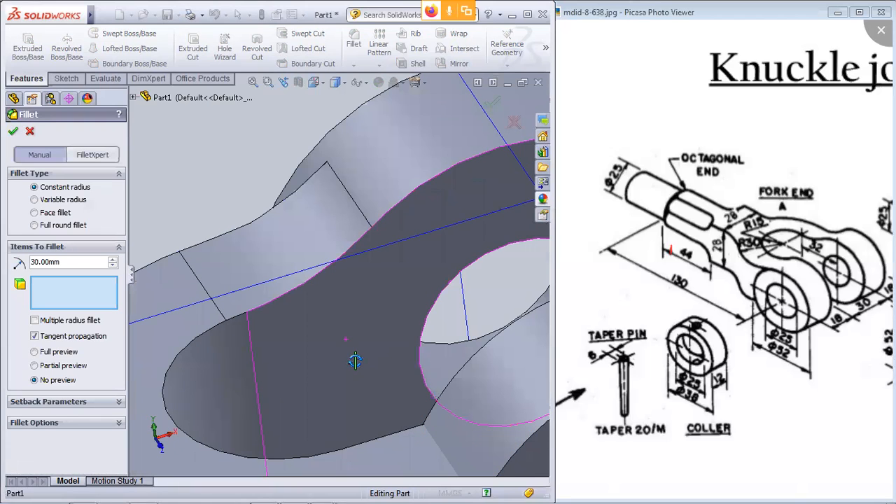
scroll(412, 334, up, 3)
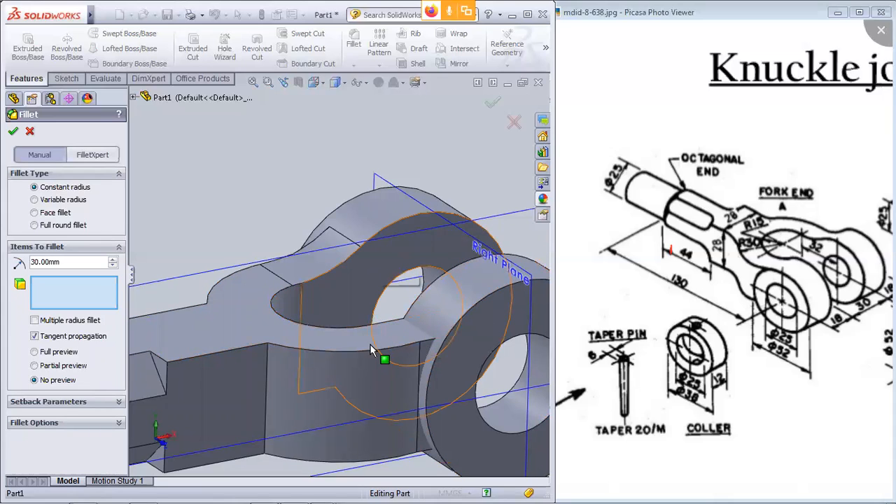
middle_drag(372, 320, 358, 147)
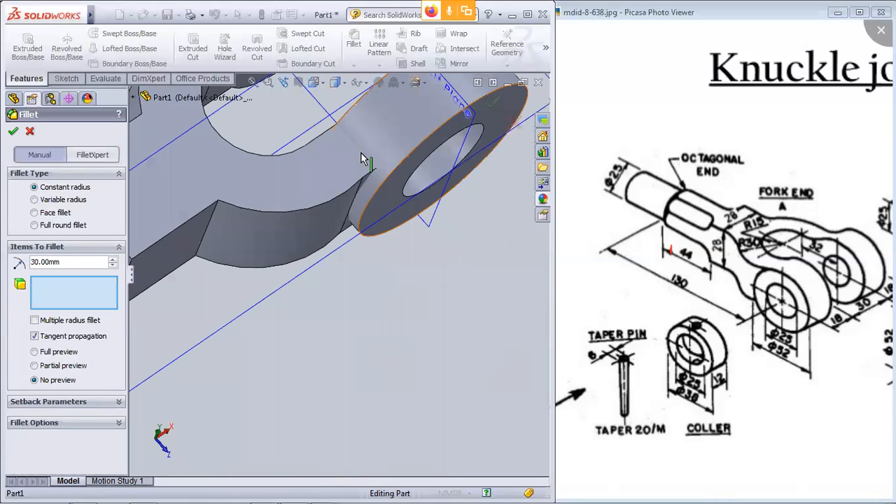
middle_drag(410, 297, 394, 354)
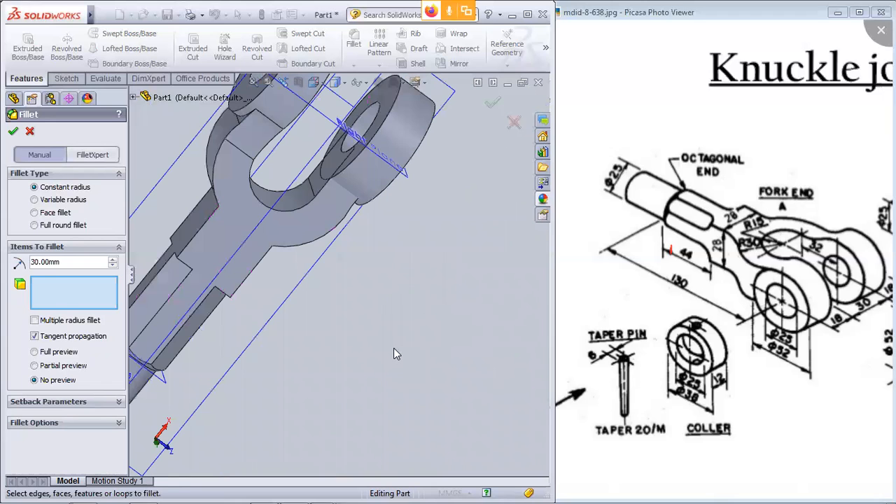
key(f)
middle_drag(358, 270, 371, 234)
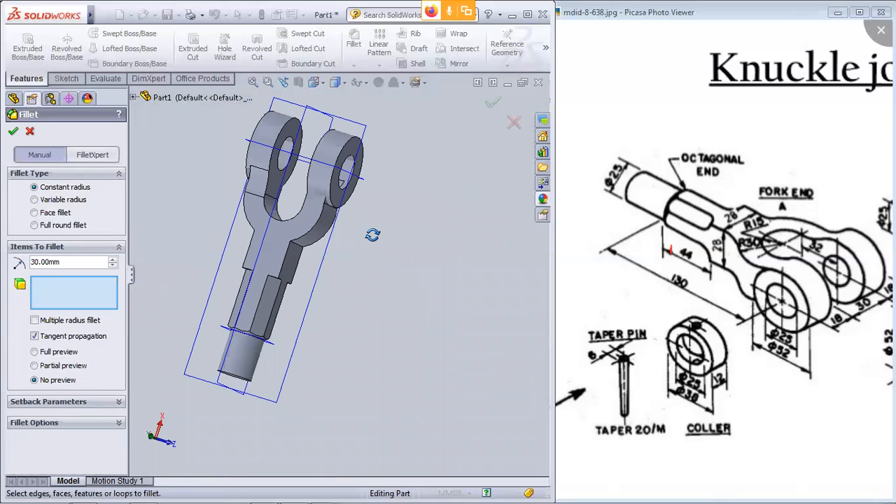
click(29, 131)
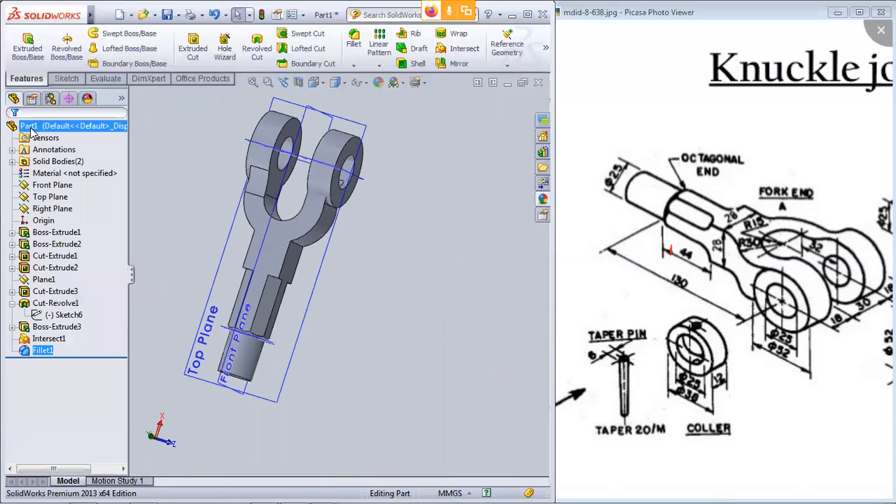
Step: Try to intersect the unmerged eye's body with the fork body, with the result merged
click(323, 181)
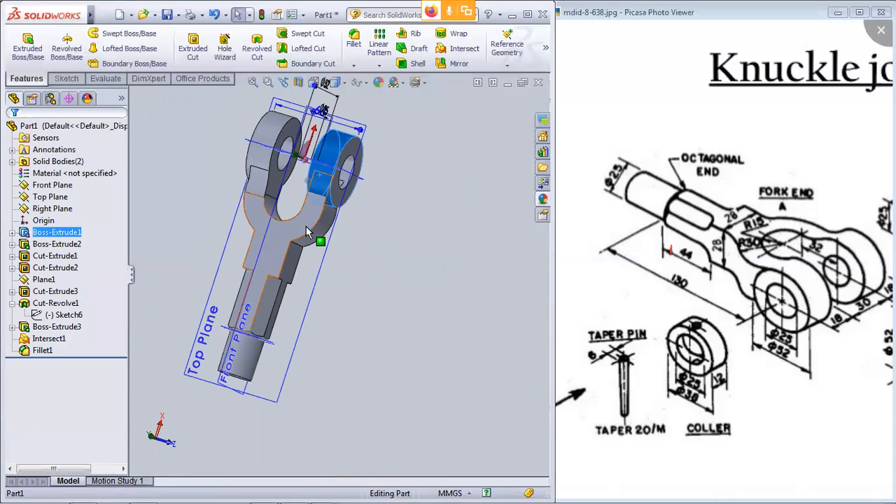
click(333, 149)
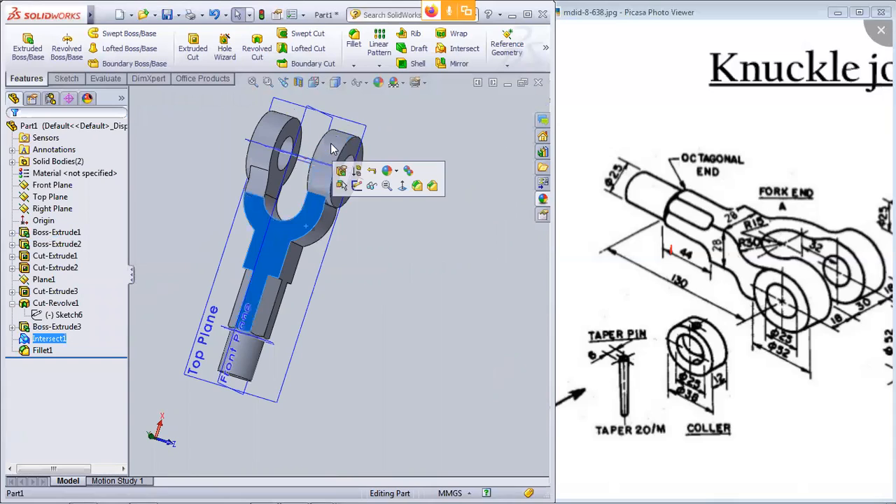
ctrl+click(333, 148)
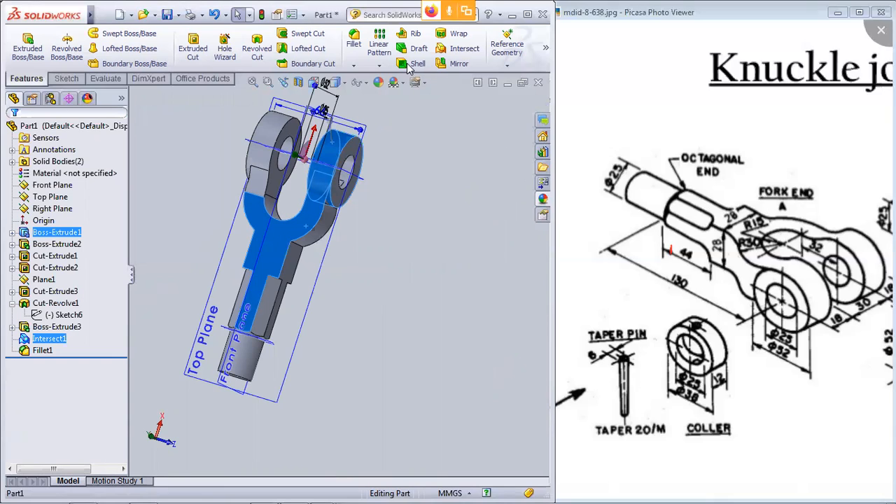
click(465, 49)
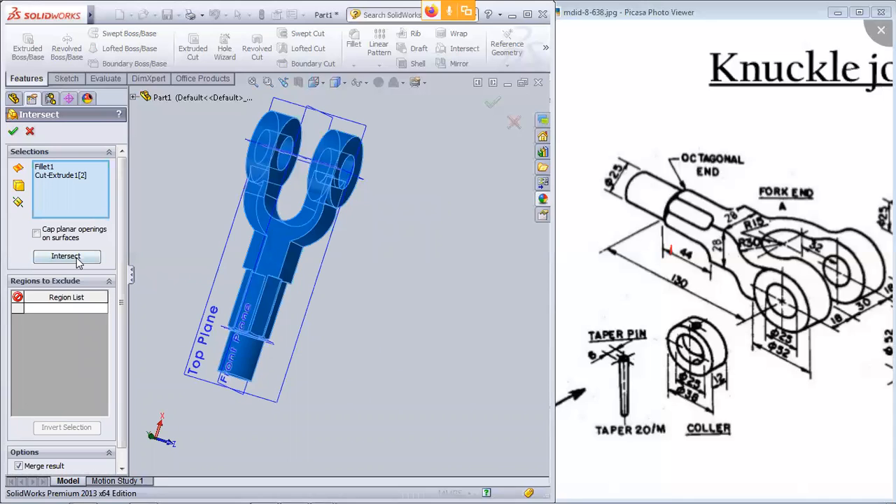
click(14, 133)
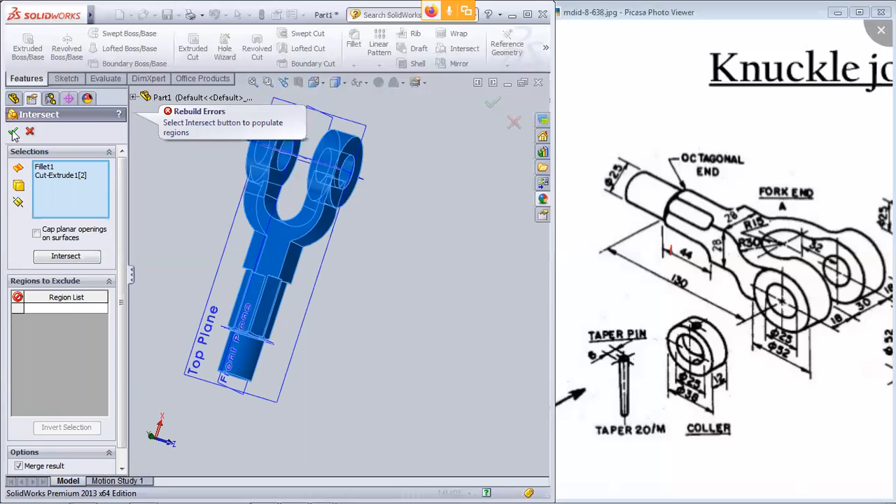
drag(121, 201, 124, 243)
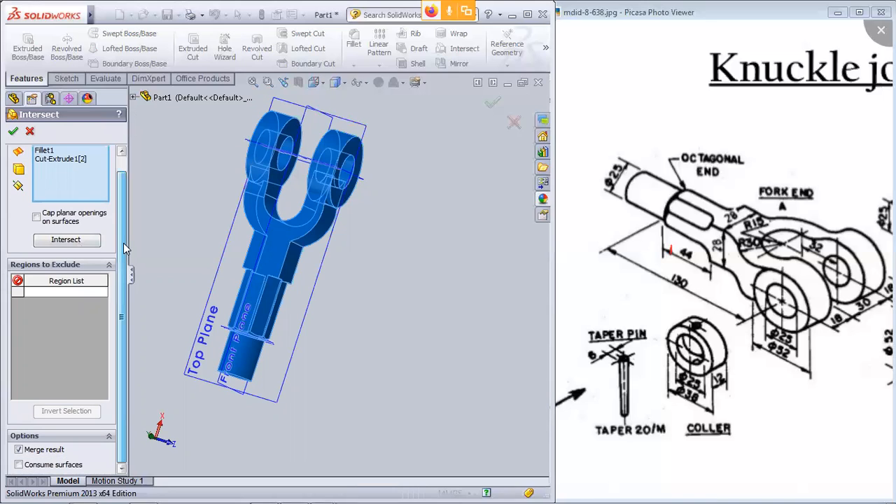
click(19, 466)
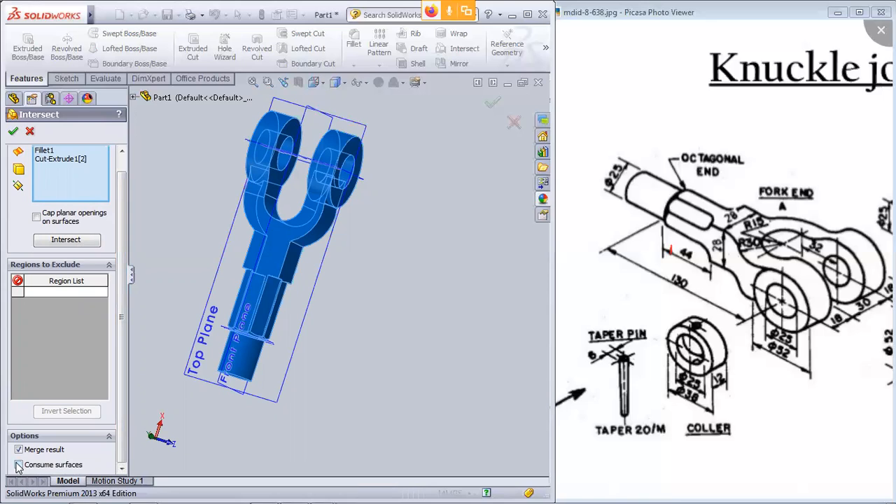
click(14, 133)
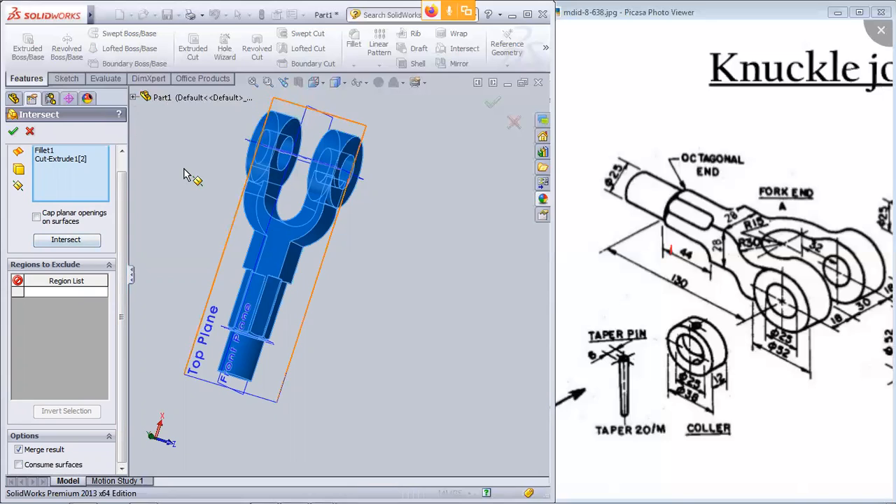
key(Escape)
Step: Intersect the unmerged eye's body with the fork body, capping planar openings on surfaces, merging the result and excluding no regions
click(336, 161)
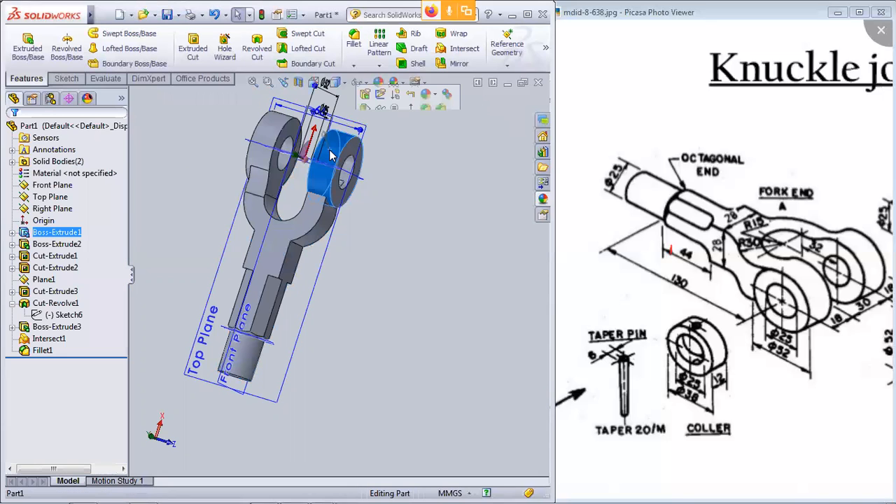
click(305, 224)
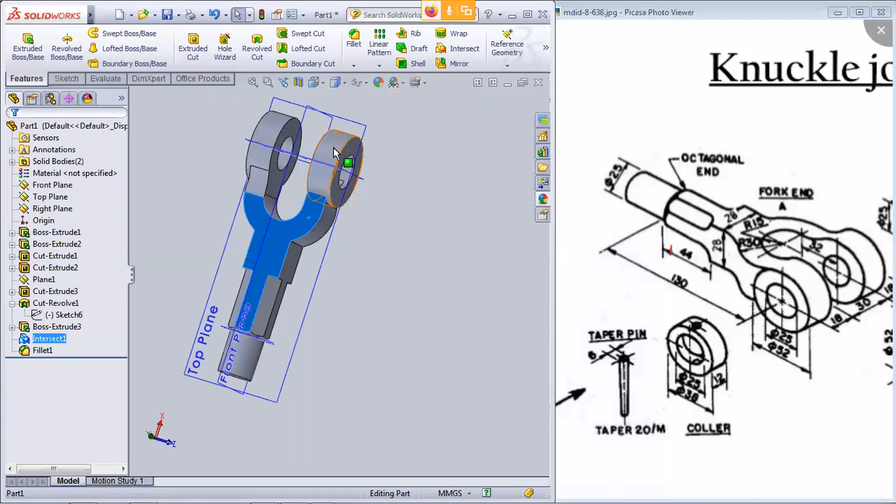
ctrl+click(335, 153)
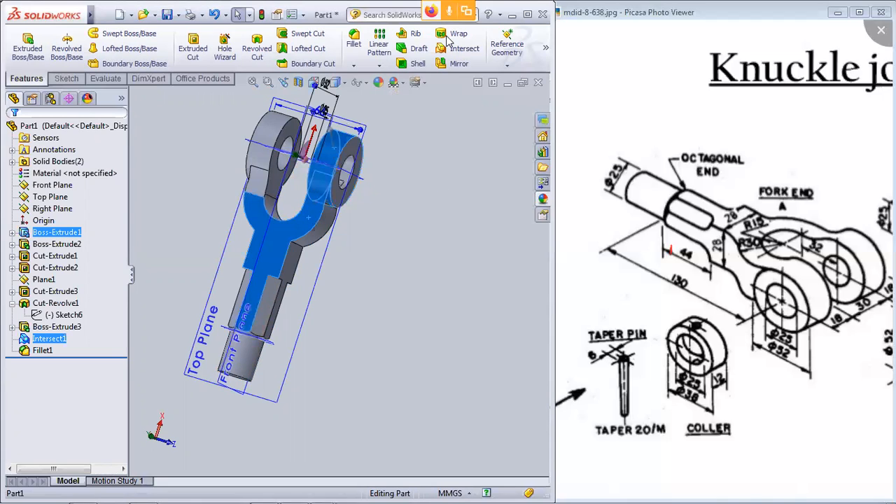
click(448, 49)
click(14, 133)
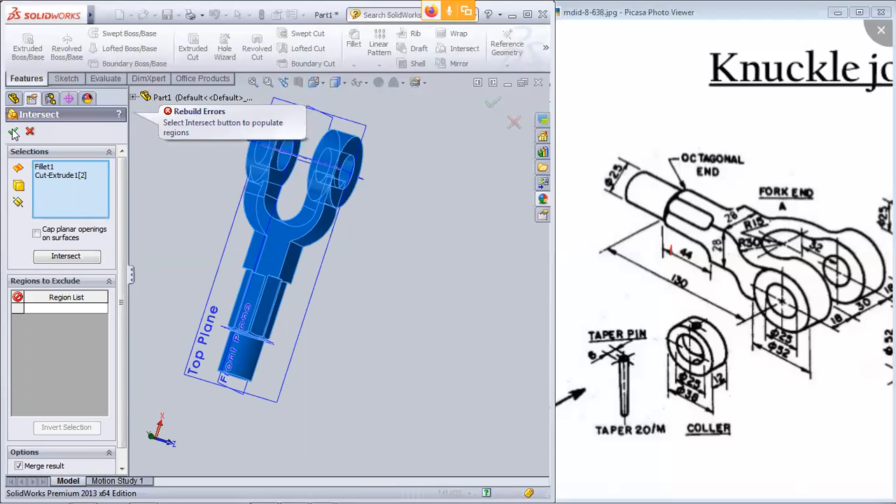
click(36, 233)
click(58, 257)
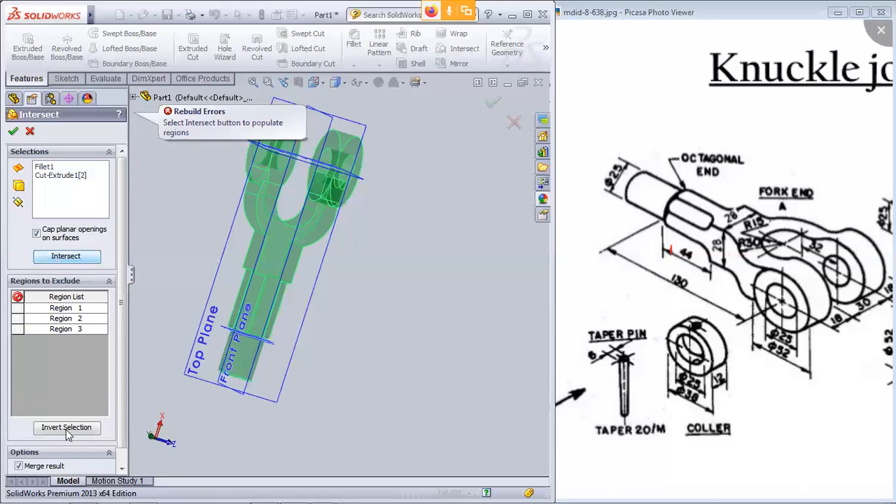
click(16, 131)
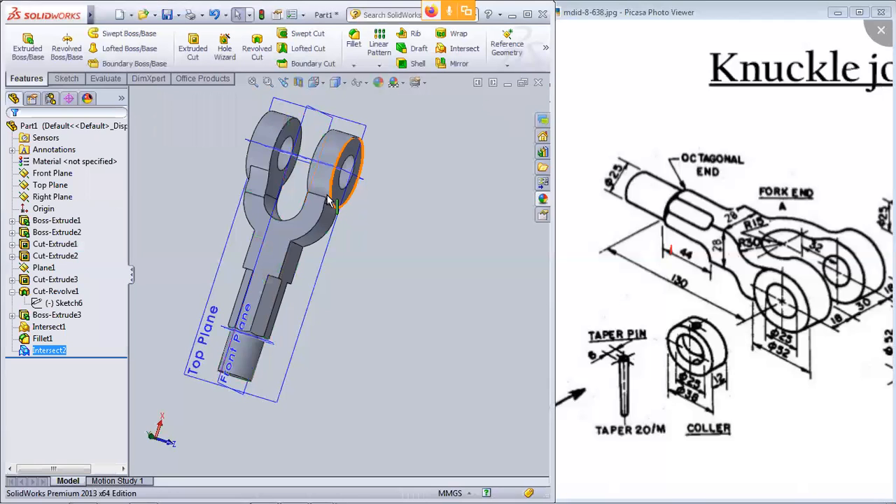
Step: Apply a 30 mm constant-radius fillet to the three remaining edges where the two eyes meet the fork arms
ctrl+middle_drag(332, 170, 340, 296)
scroll(339, 296, down, 1)
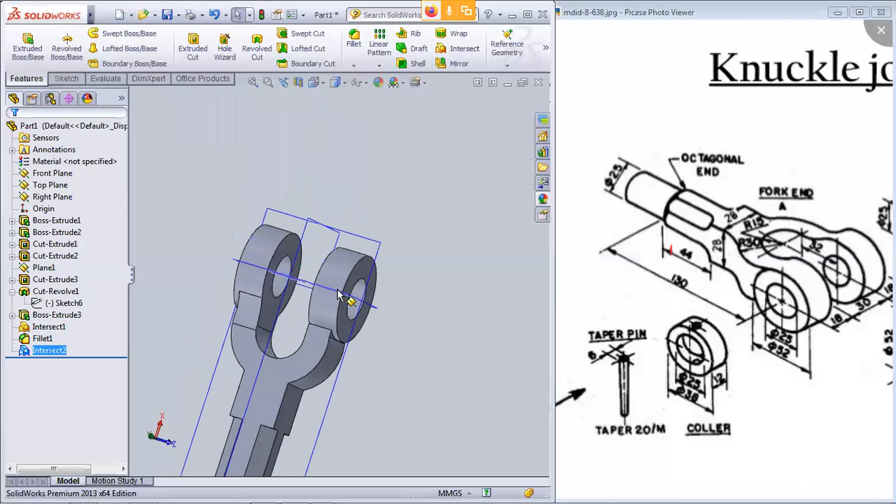
scroll(347, 336, down, 3)
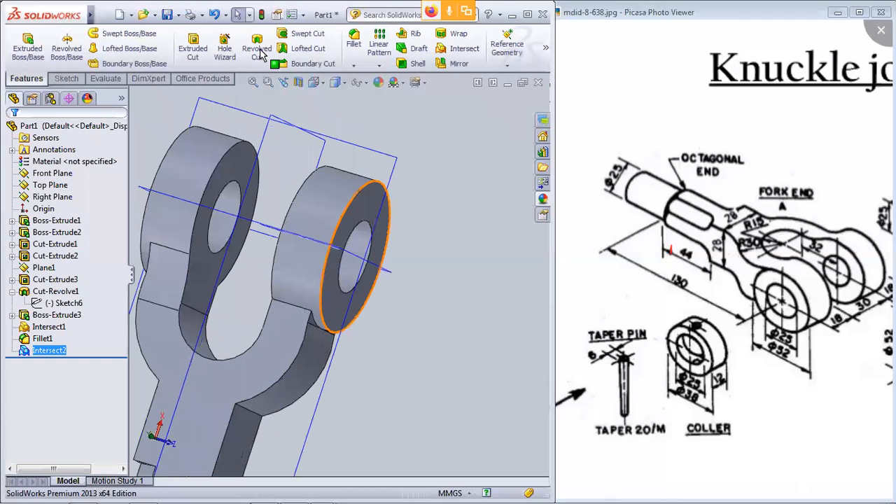
click(356, 41)
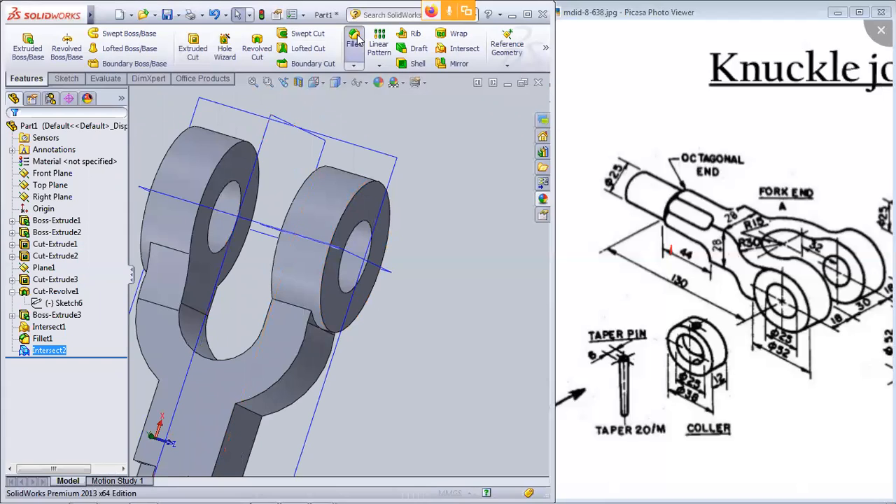
click(286, 304)
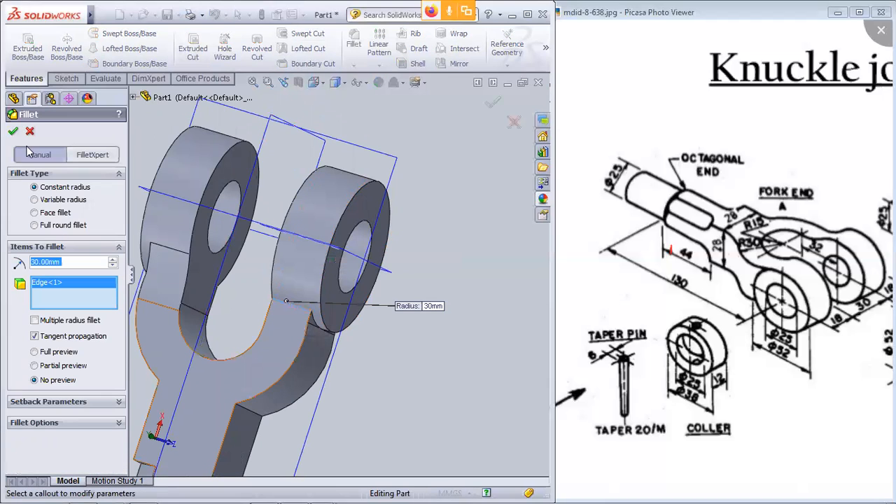
middle_drag(334, 311, 172, 301)
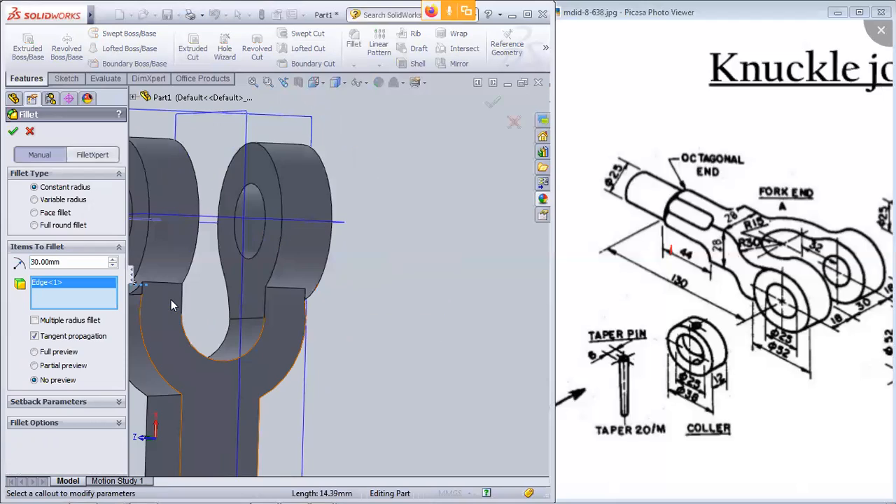
click(168, 284)
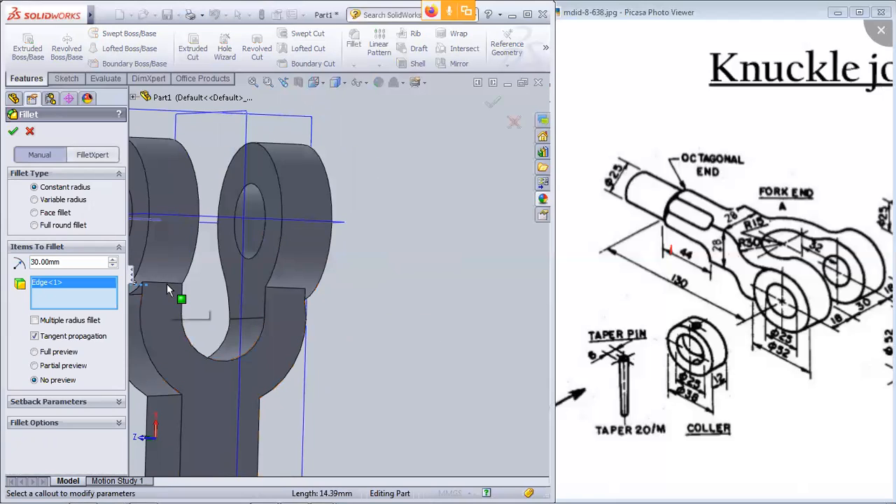
click(292, 293)
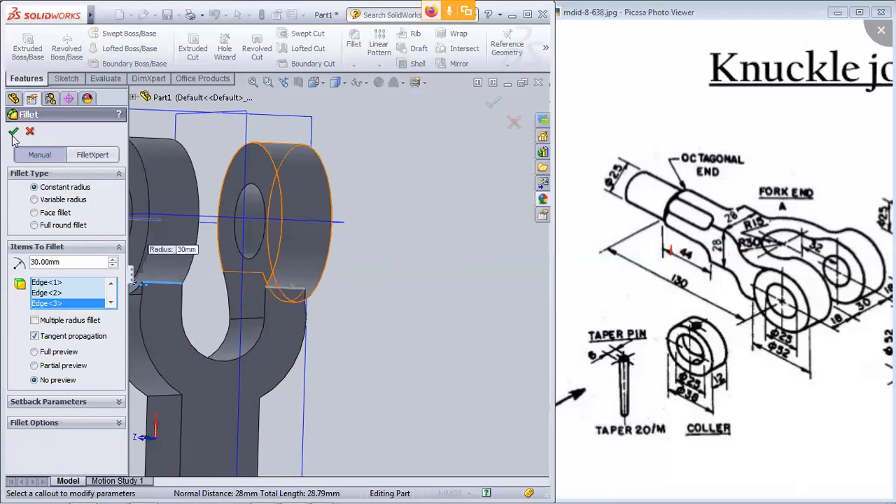
key(Return)
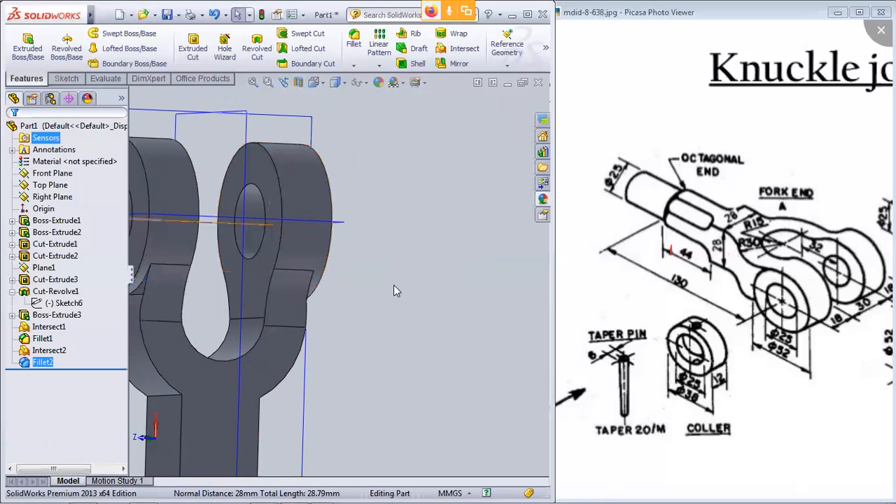
Step: Examine the filleted fork end from several sides, including the edge where the arm meets the square shank
key(f)
middle_drag(192, 293, 311, 310)
scroll(311, 310, down, 5)
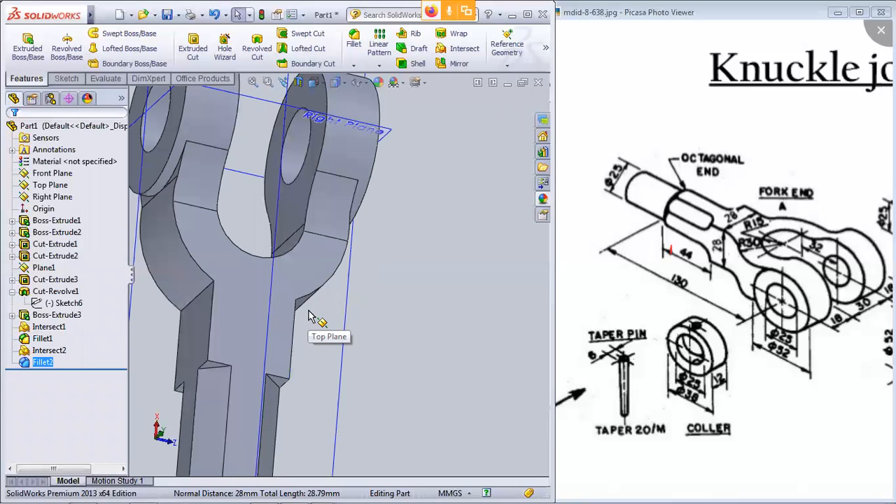
scroll(310, 311, up, 5)
middle_drag(339, 304, 311, 299)
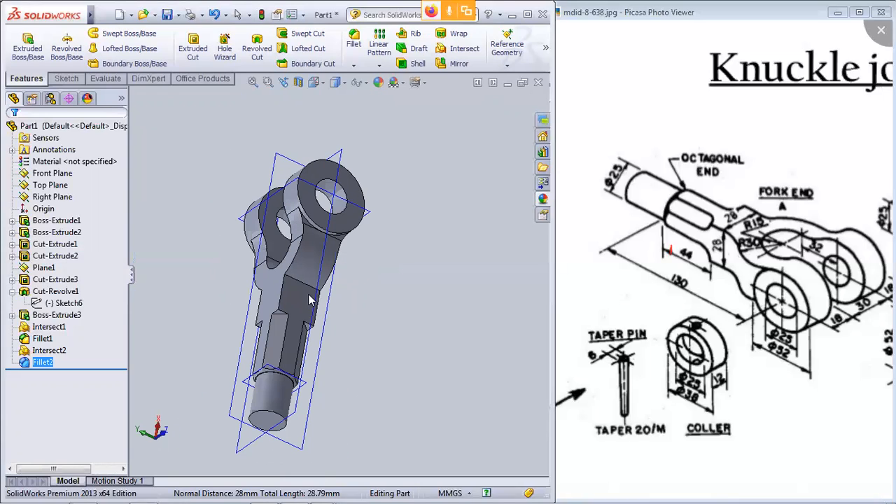
middle_drag(178, 301, 284, 289)
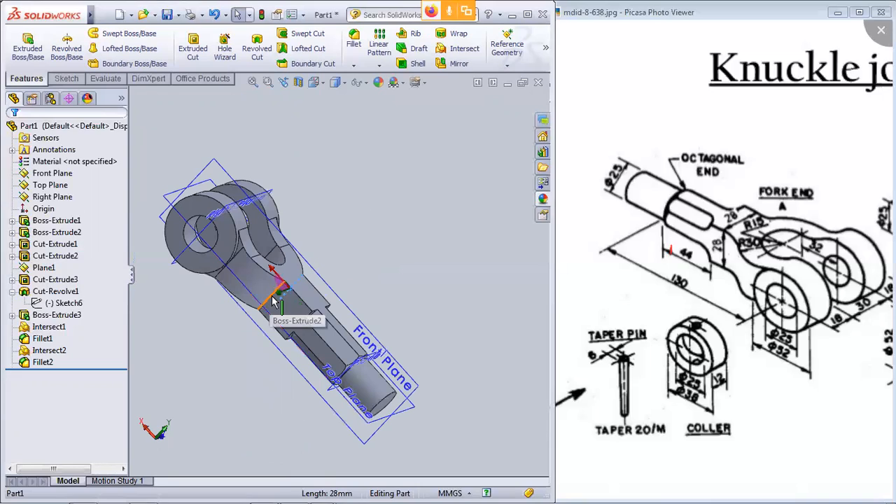
click(270, 300)
middle_drag(336, 267, 322, 279)
middle_drag(381, 294, 381, 295)
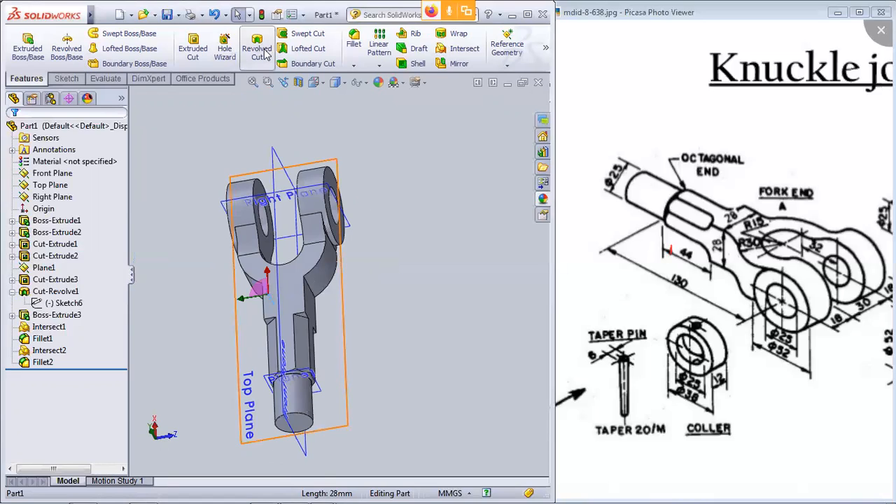
Step: Apply a 30 mm constant-radius fillet to the two edges where the fork arms meet the square shank
click(354, 43)
click(308, 291)
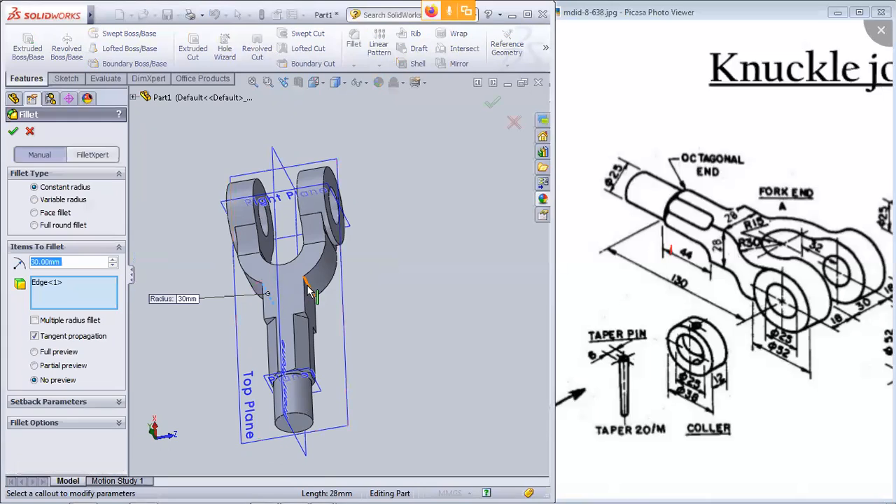
click(266, 293)
middle_drag(224, 317, 268, 302)
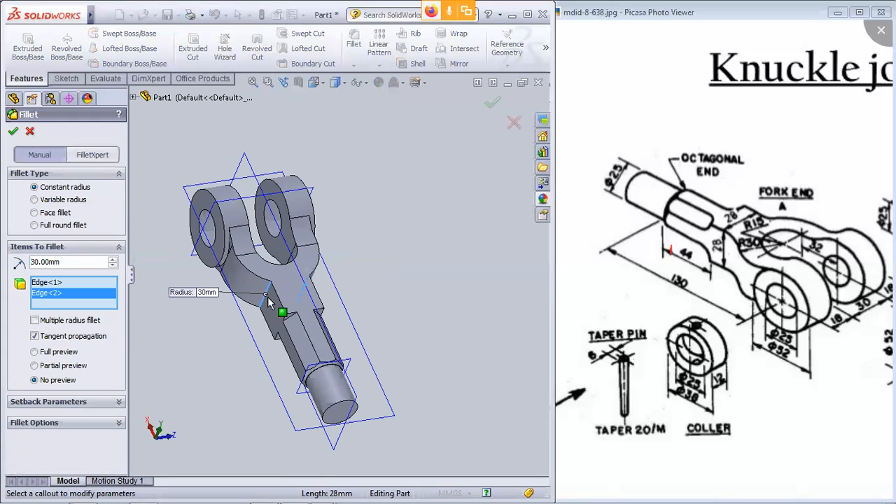
click(266, 302)
click(265, 302)
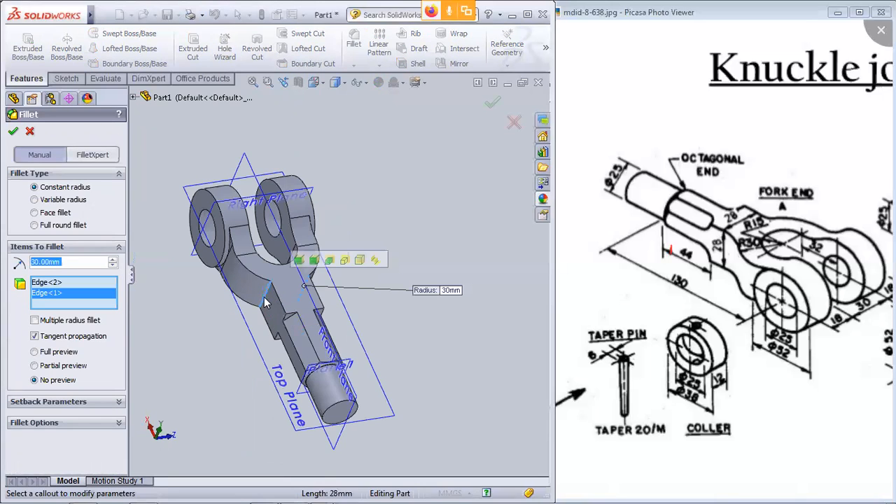
click(13, 132)
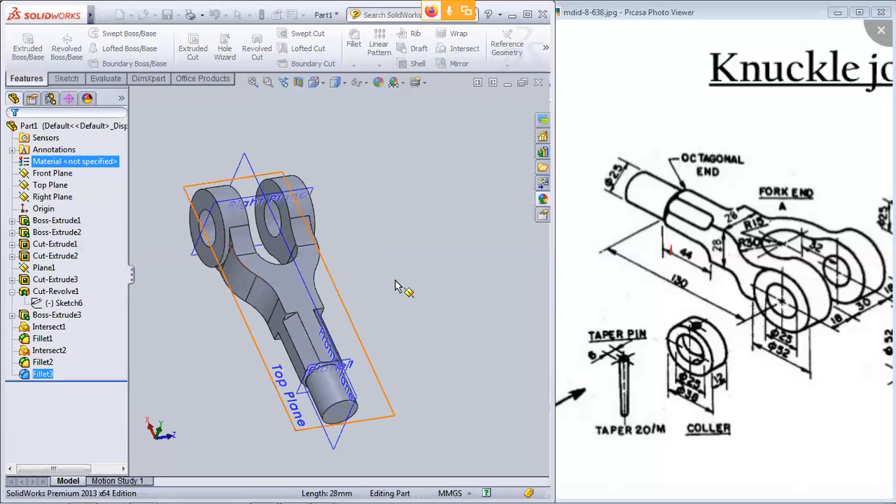
Step: Examine the blended fork from several sides and compare the end of the octagonal section with the reference drawing
middle_drag(332, 307, 365, 339)
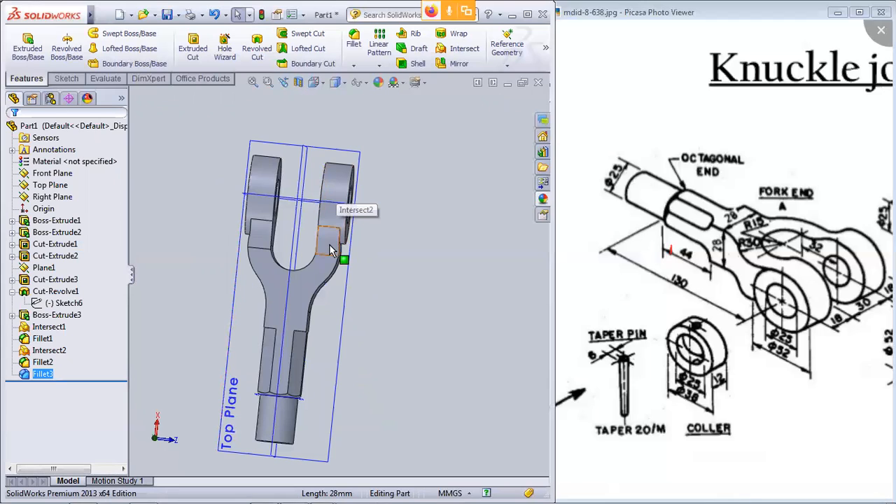
middle_drag(335, 231, 401, 264)
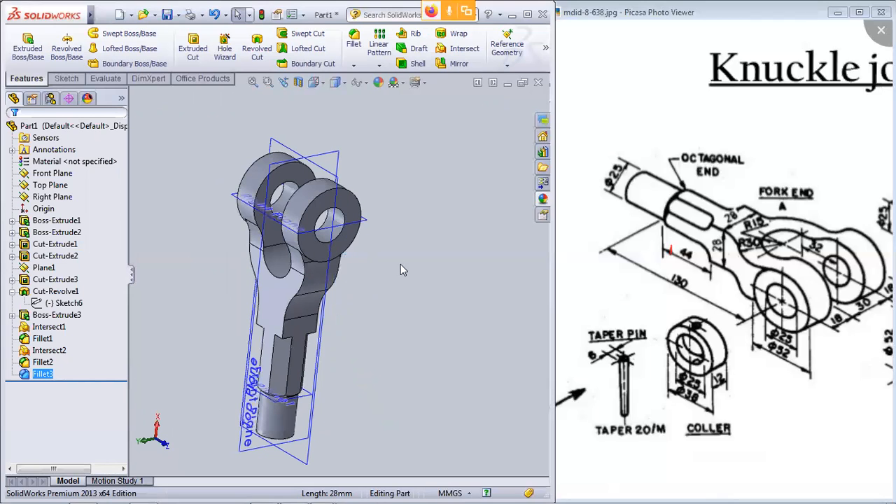
middle_drag(424, 218, 363, 310)
middle_drag(291, 411, 292, 280)
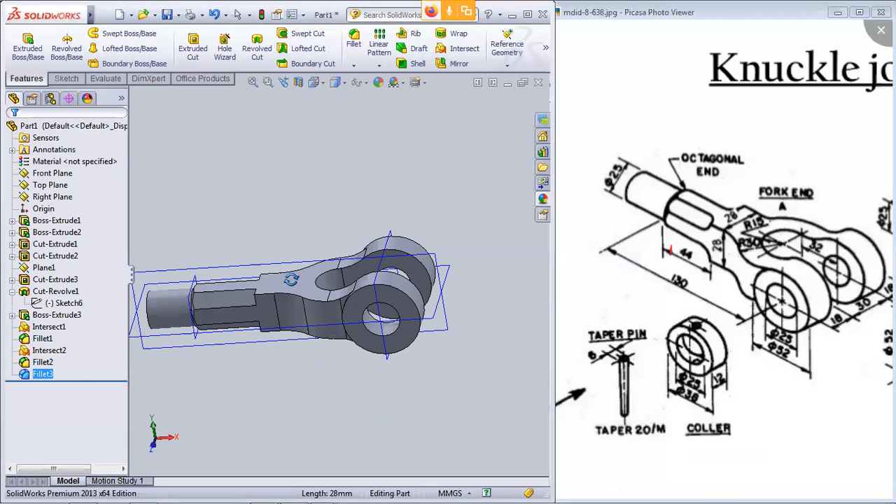
middle_drag(357, 269, 369, 275)
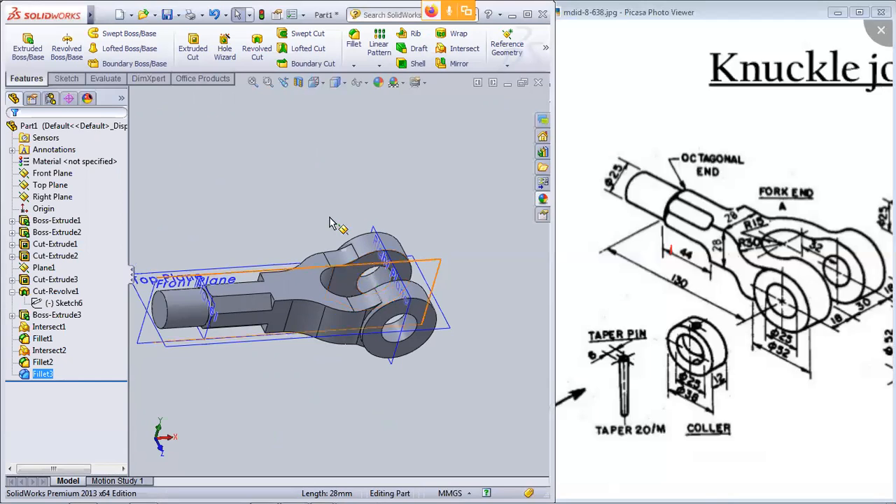
click(283, 195)
middle_drag(332, 381, 301, 300)
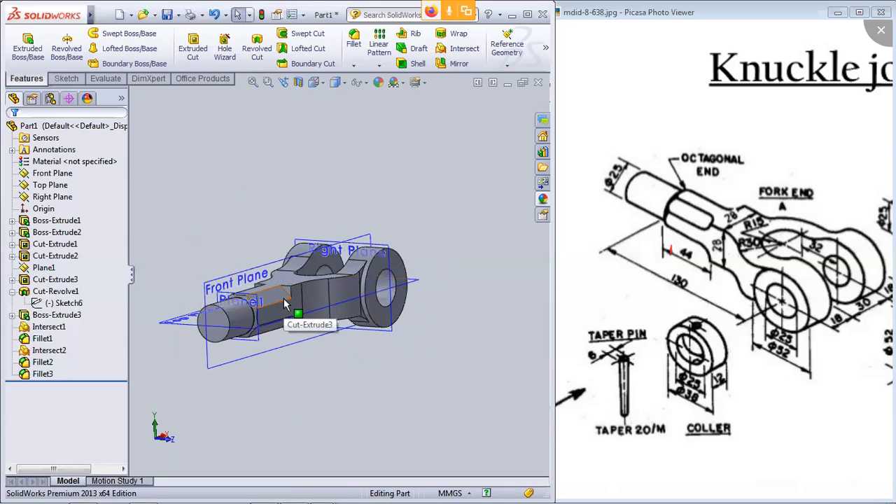
Step: Apply a 30 mm constant-radius fillet to the slanted inner edge where one octagonal flat ends against the fork
scroll(284, 297, down, 5)
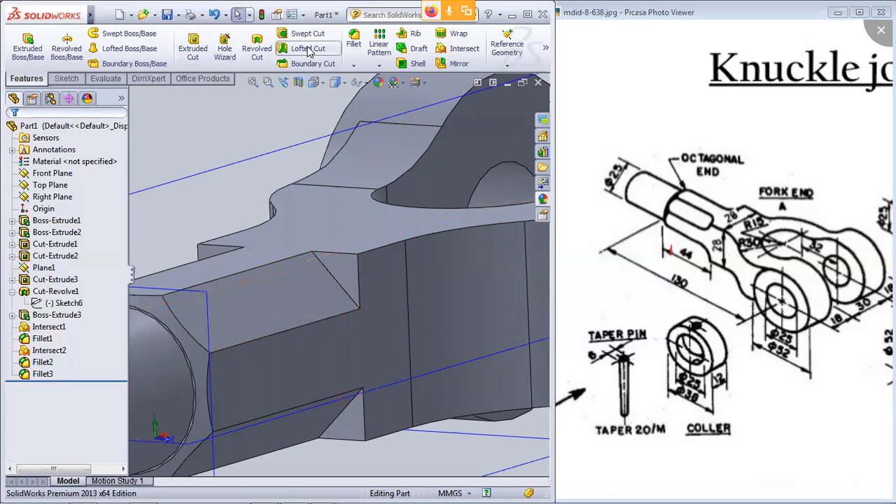
click(355, 39)
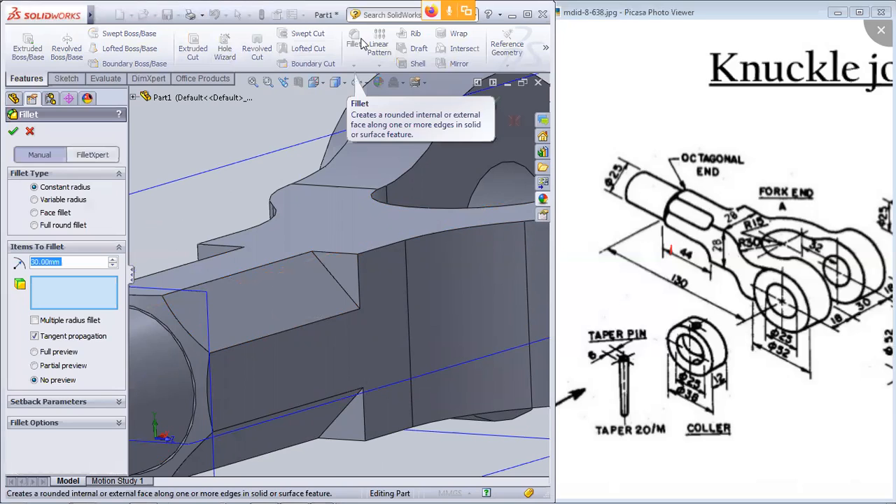
click(336, 281)
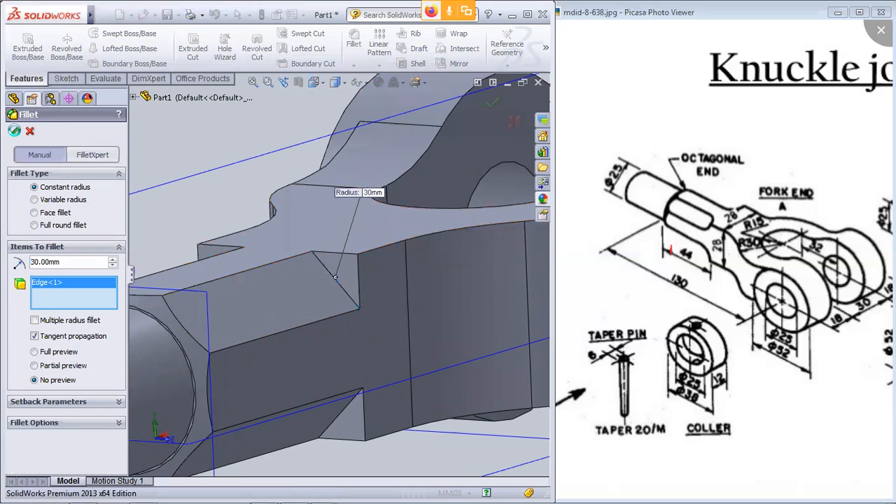
click(14, 131)
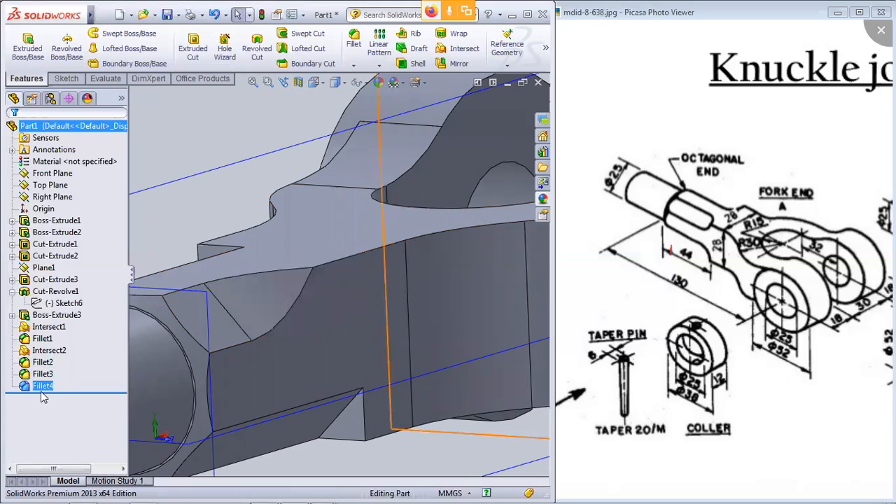
Step: Set the radius of the fillet at the end of the octagonal flat to 5 mm
right_click(42, 386)
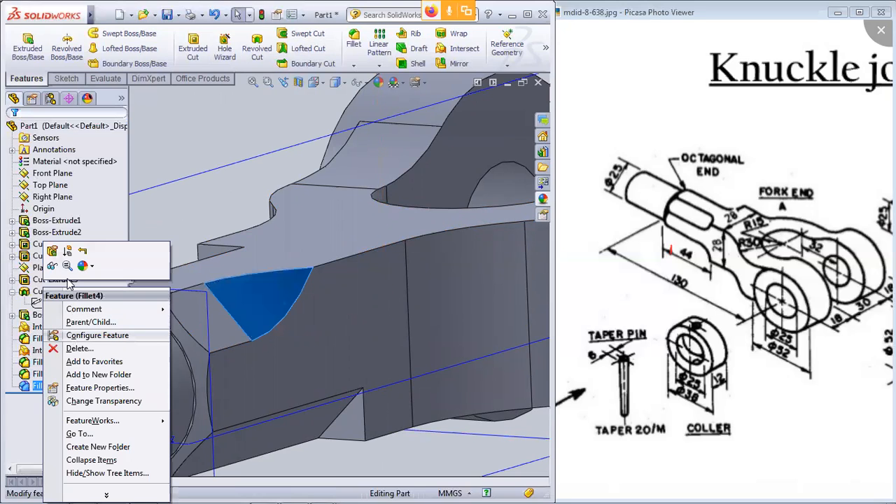
click(51, 251)
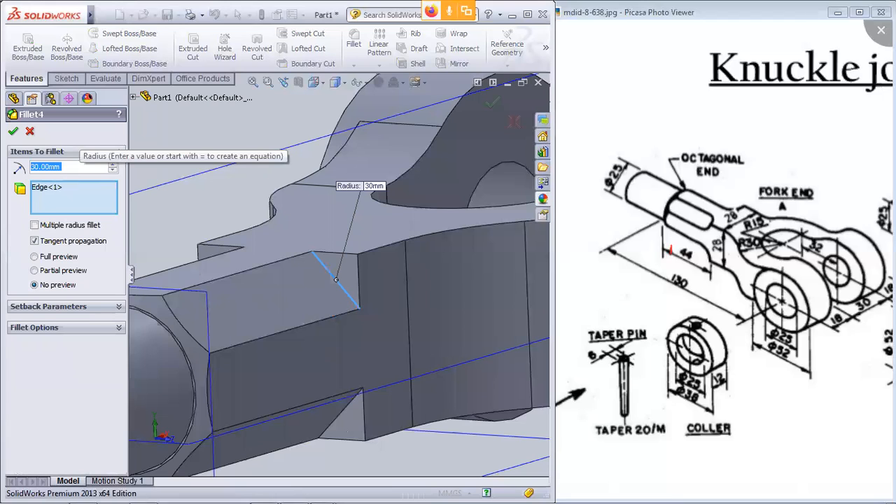
text(5)
key(Return)
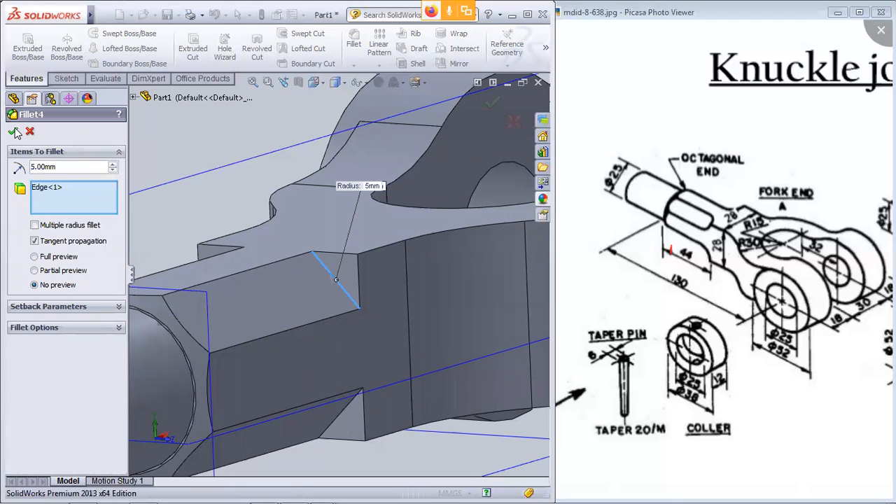
click(14, 133)
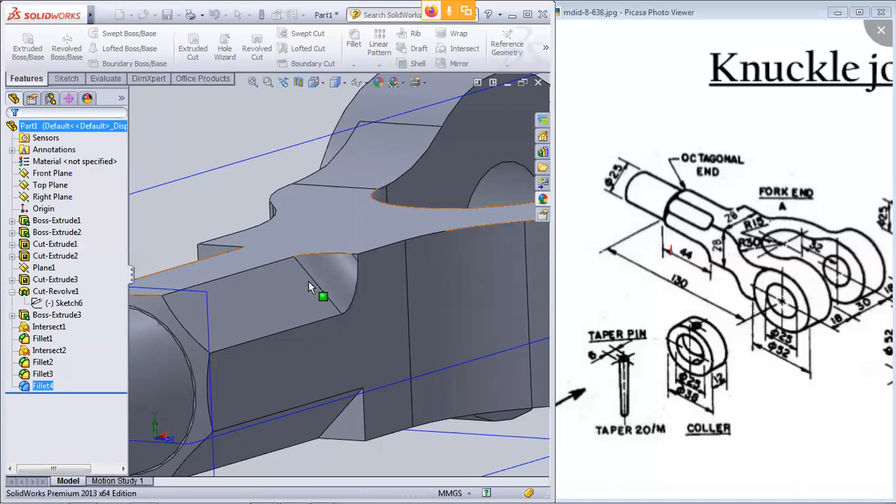
Step: Try to increase the radius of the octagonal flat's end fillet to 7 mm
right_click(47, 387)
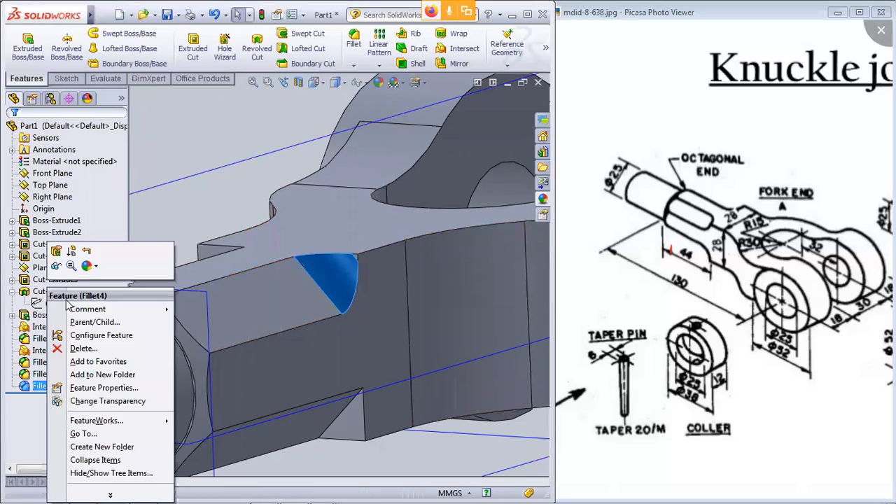
click(65, 262)
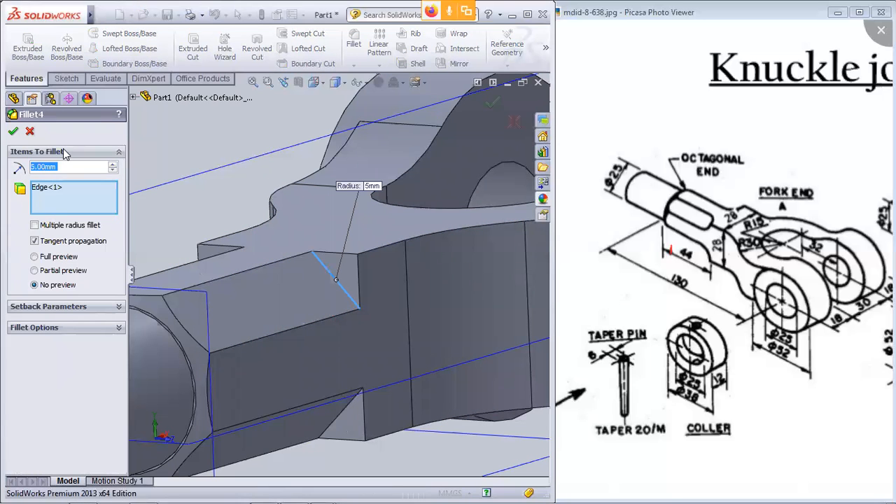
text(7)
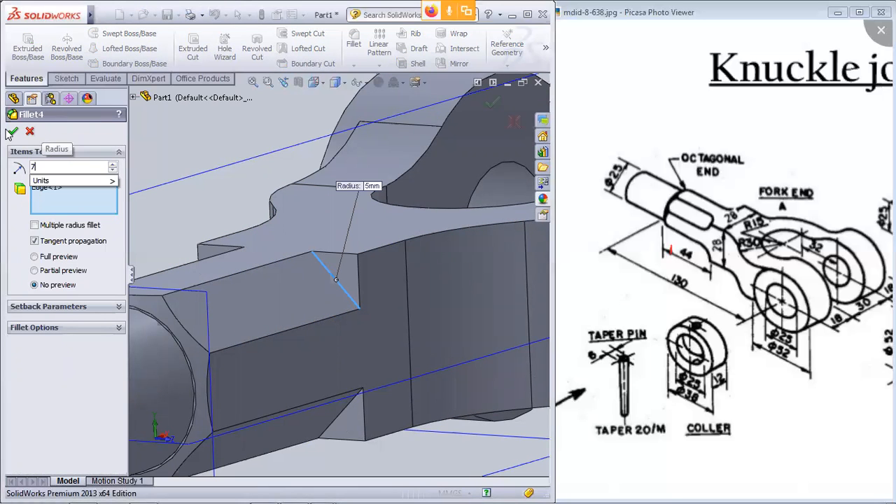
key(Return)
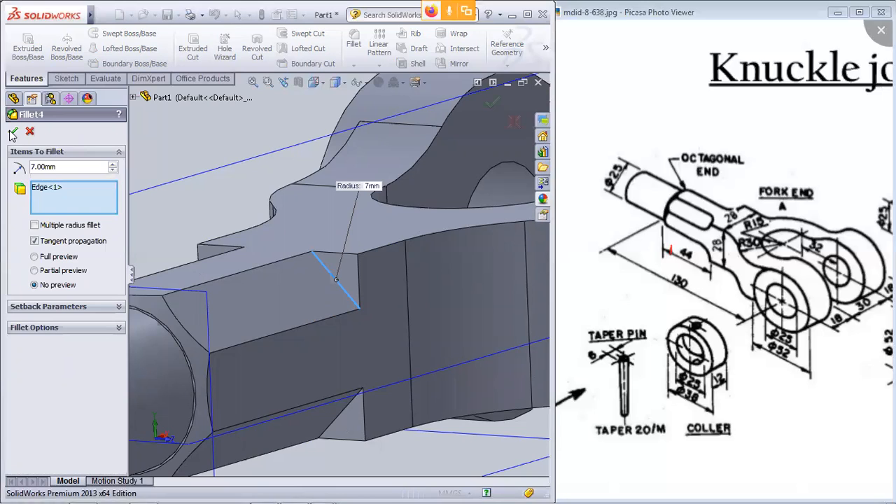
click(13, 131)
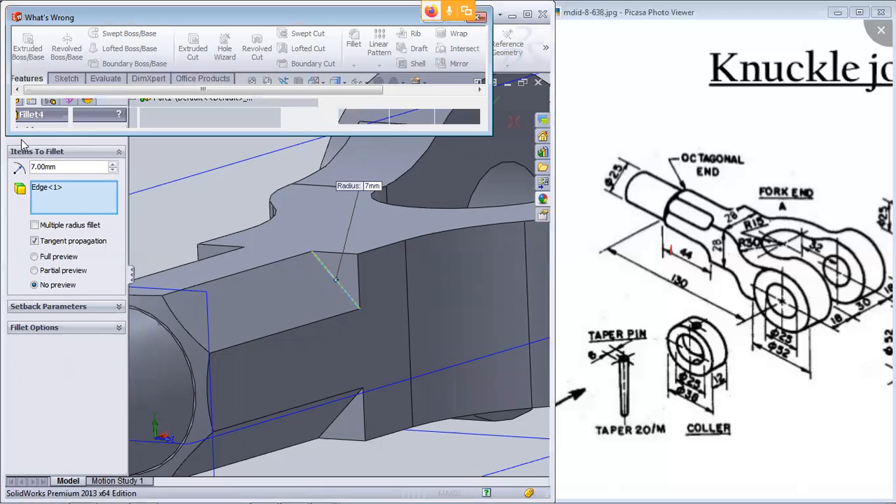
click(480, 17)
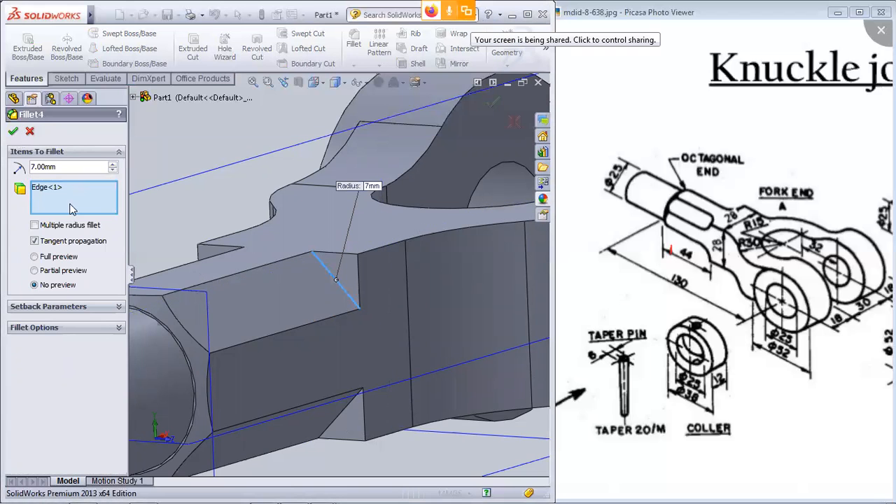
Step: Turn on the full preview for the octagonal flat's end fillet and apply it with a 5 mm radius
click(34, 256)
drag(71, 168, 7, 155)
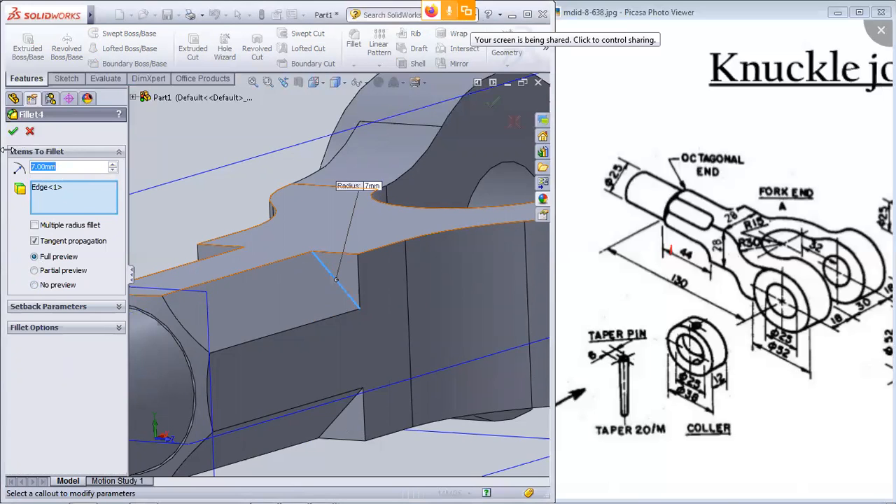
text(6)
click(14, 131)
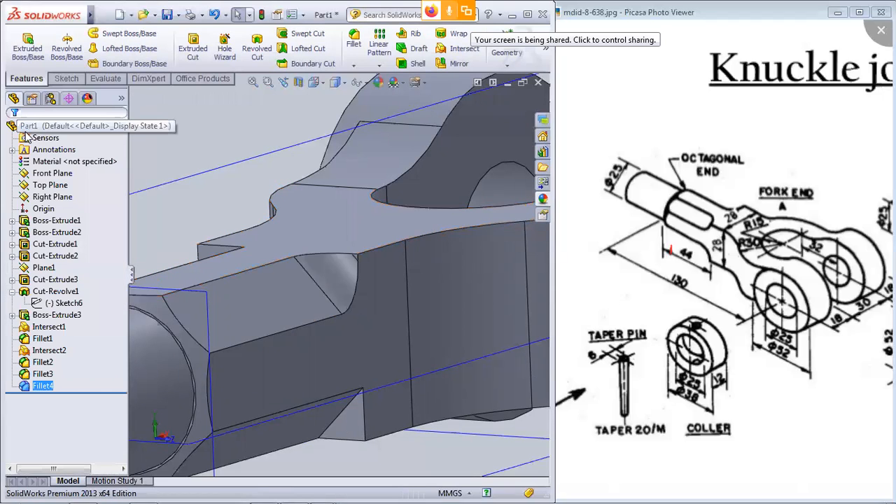
Step: Reopen the octagonal flat's end fillet for editing and enter a radius of 6 mm
right_click(41, 386)
click(59, 250)
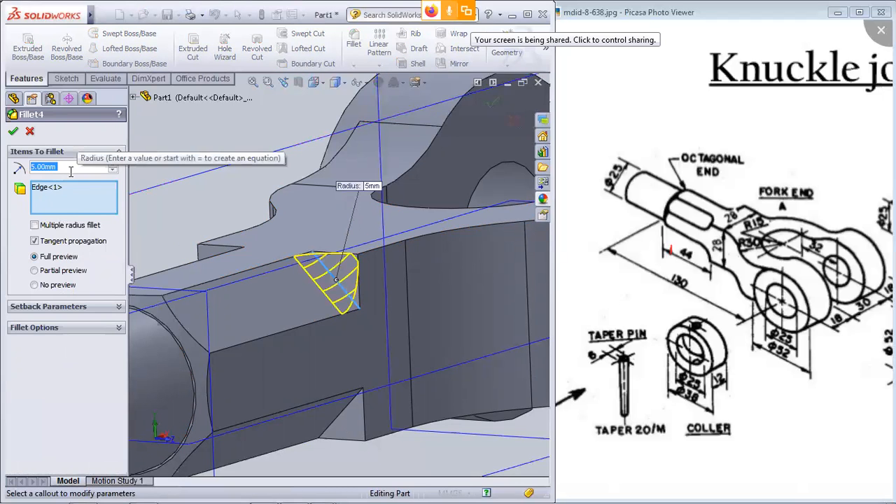
text(6)
key(Return)
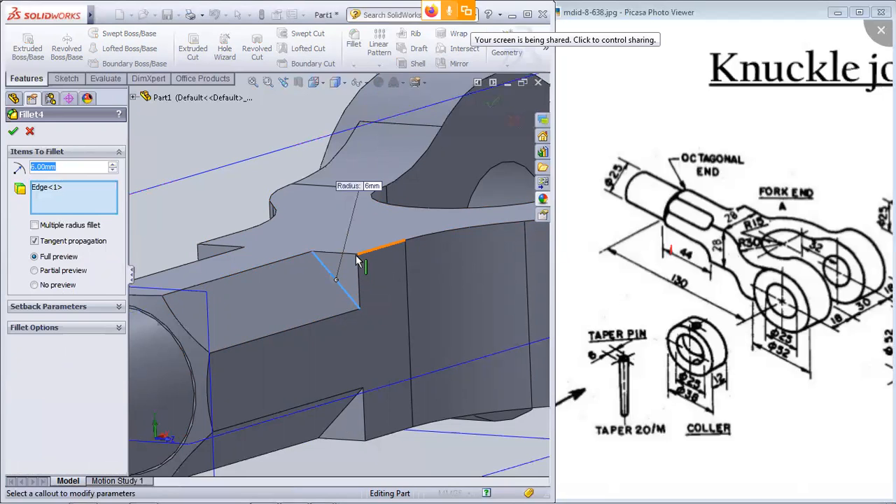
scroll(356, 256, down, 5)
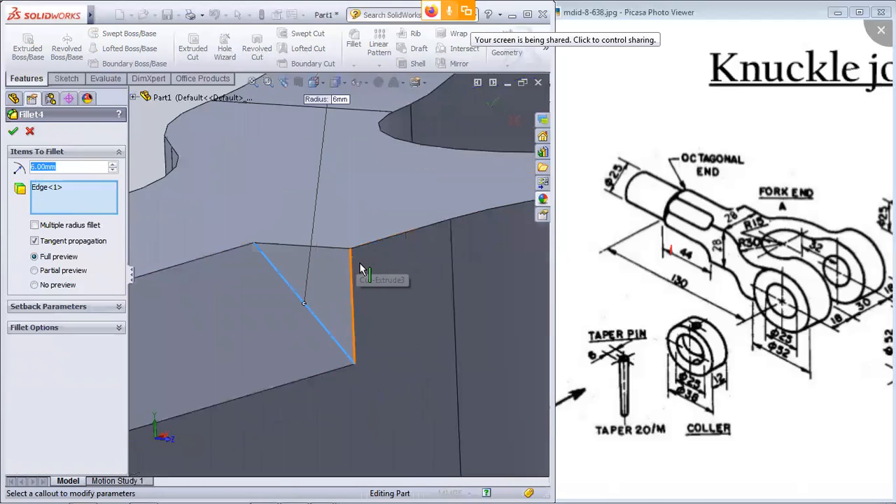
click(308, 240)
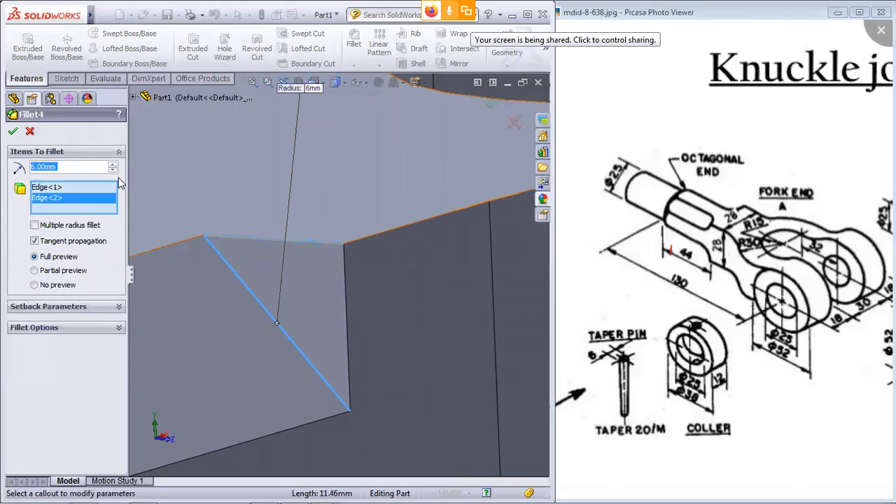
right_click(60, 200)
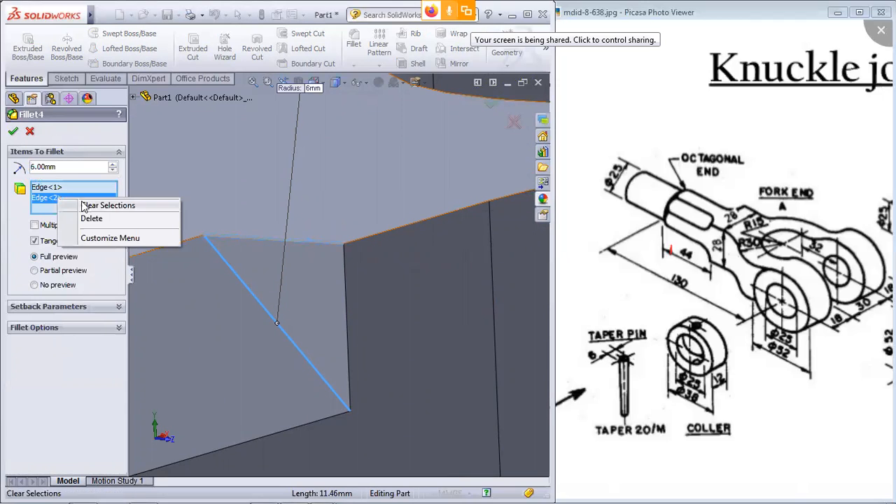
click(91, 219)
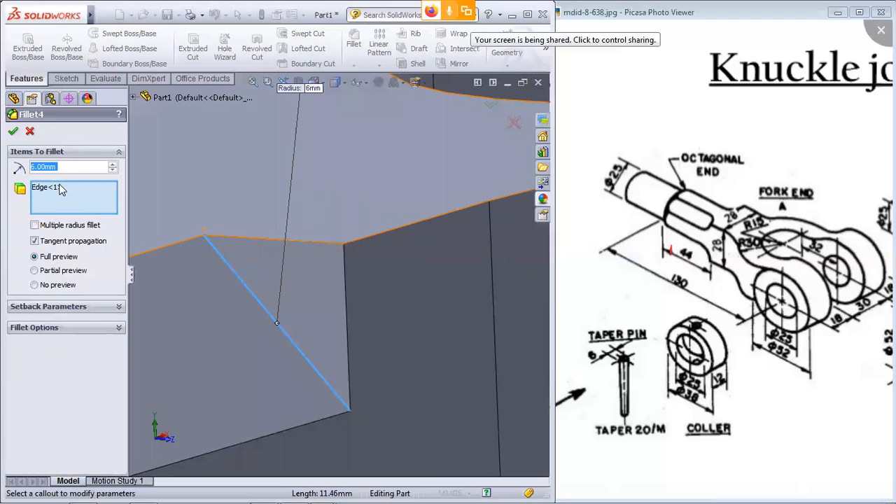
Step: Try to apply the 6 mm radius to the single slanted edge of the octagonal flat
click(11, 131)
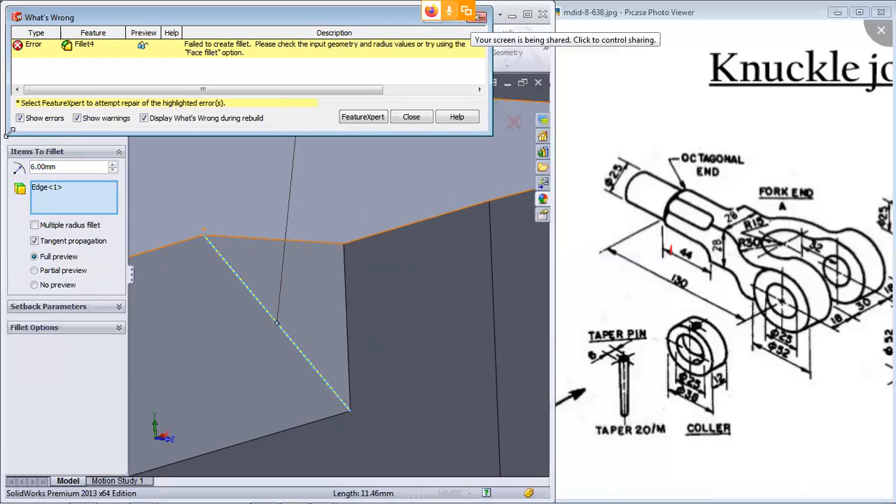
drag(207, 19, 216, 82)
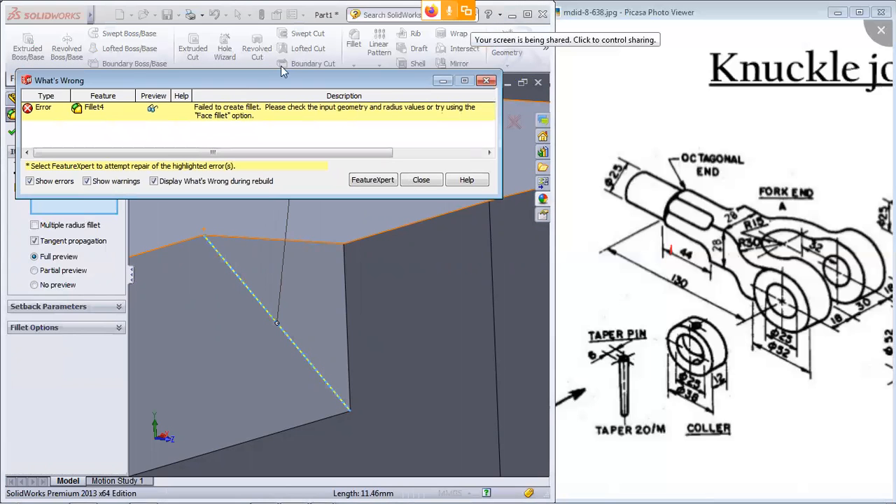
click(488, 82)
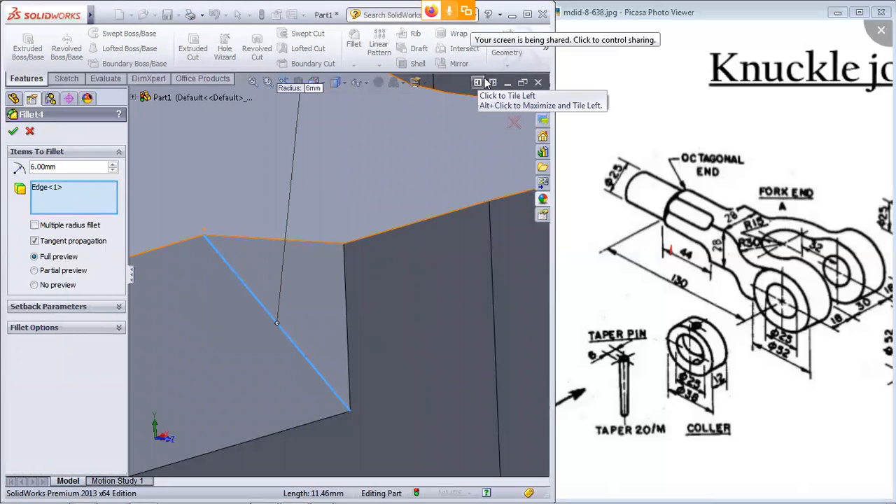
Step: Set the radius of the octagonal flat's end fillet to 5 mm, apply it and inspect the rounded end
click(63, 167)
key(ctrl+a)
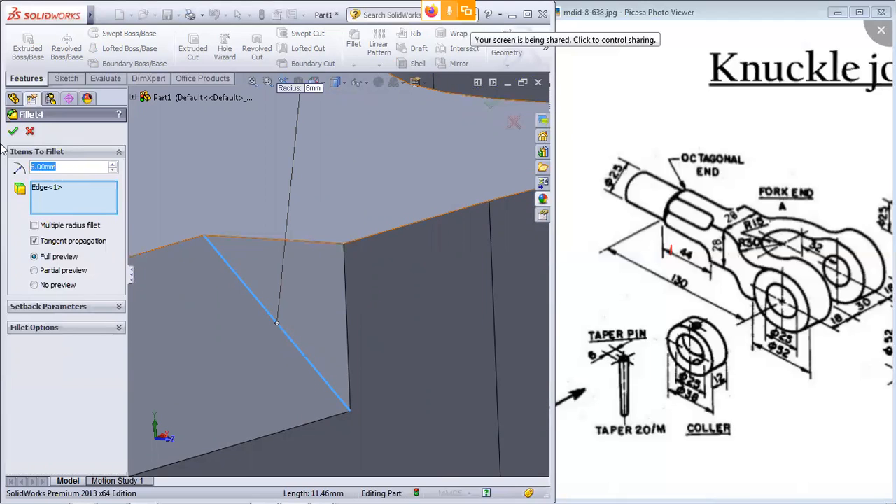
text(5)
key(Return)
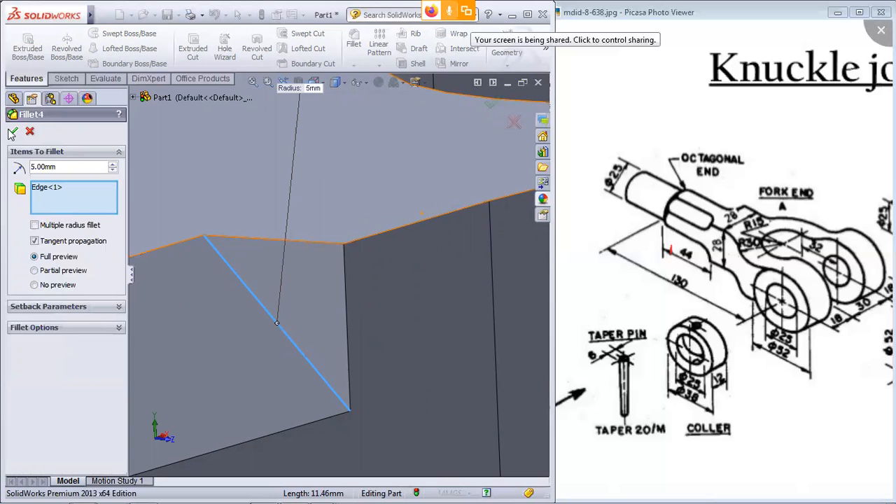
click(14, 133)
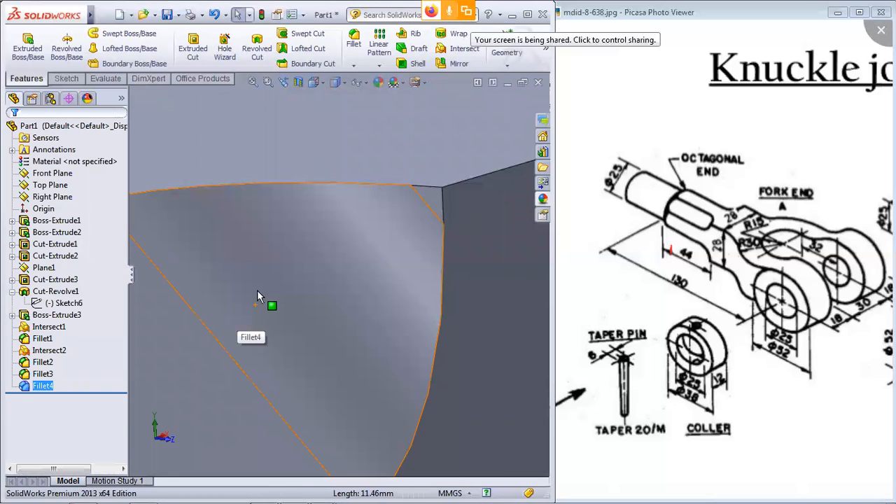
scroll(336, 238, up, 3)
middle_drag(341, 236, 353, 220)
mouse_move(300, 200)
middle_down()
mouse_move(326, 197)
mouse_move(320, 206)
middle_up()
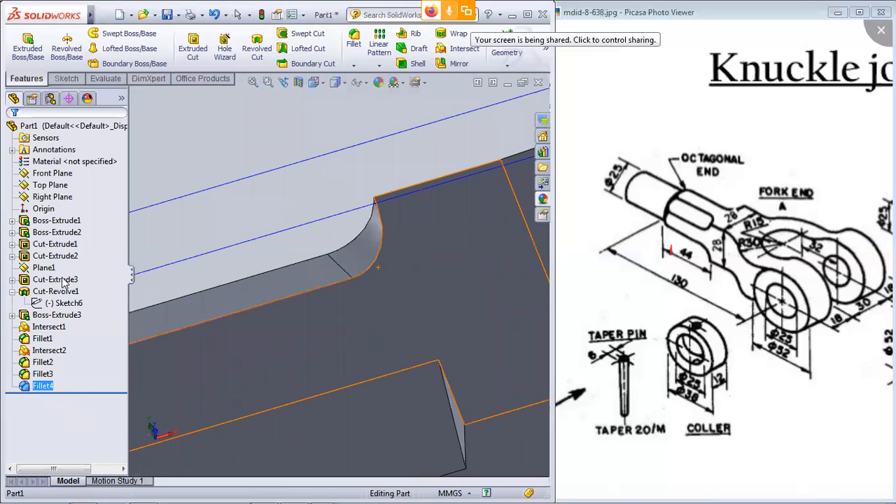
Step: Try to increase the radius of the octagonal flat's end fillet to 10 mm
right_click(43, 386)
click(50, 252)
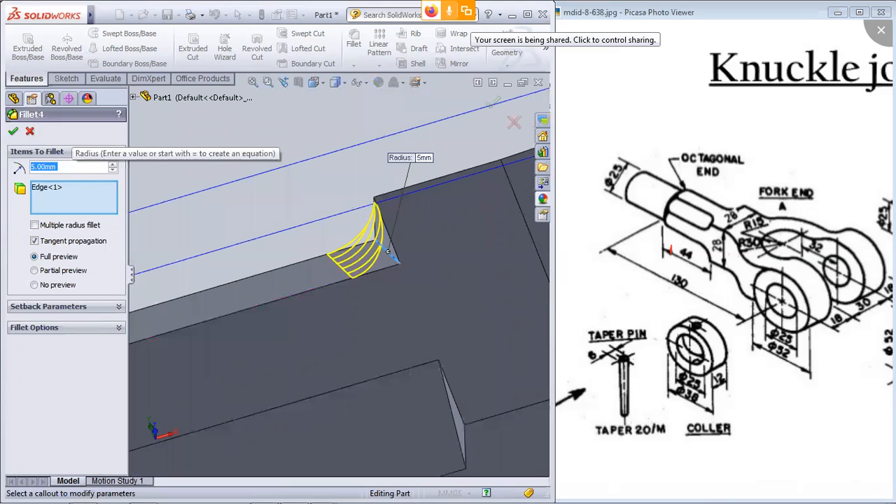
text(10)
key(Return)
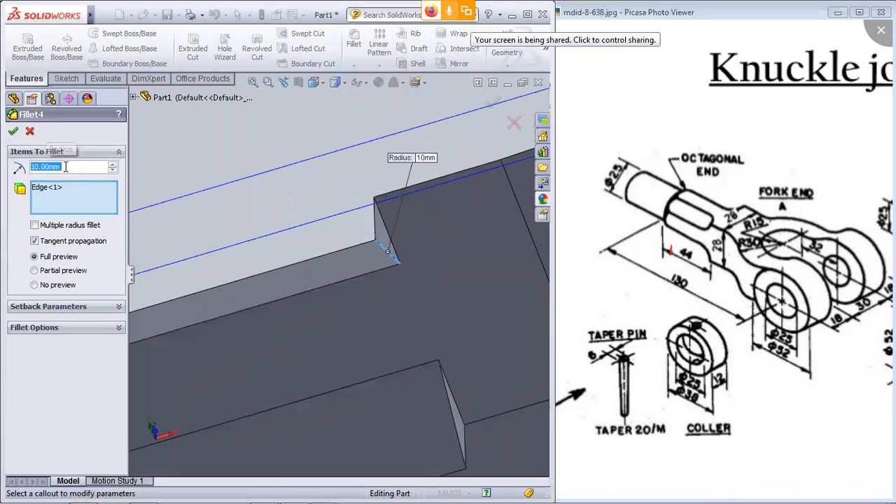
click(12, 132)
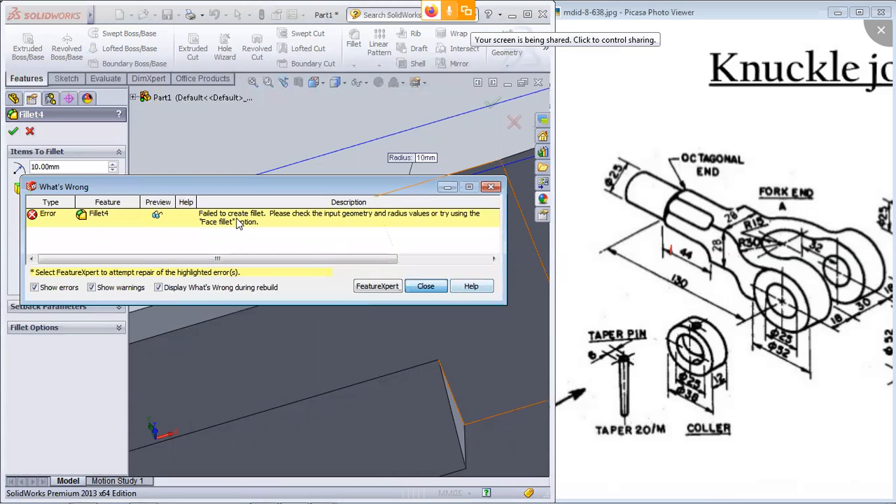
click(427, 287)
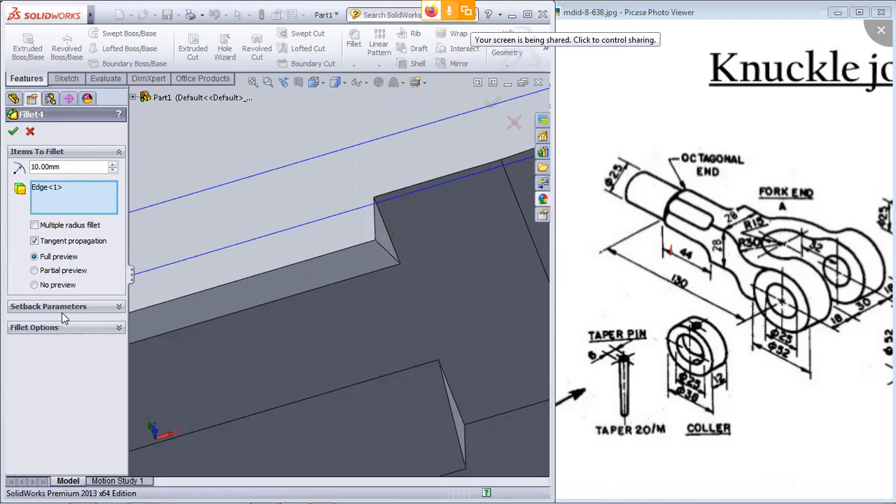
key(Return)
Step: Delete the fillet at the end of the octagonal flat
right_click(42, 386)
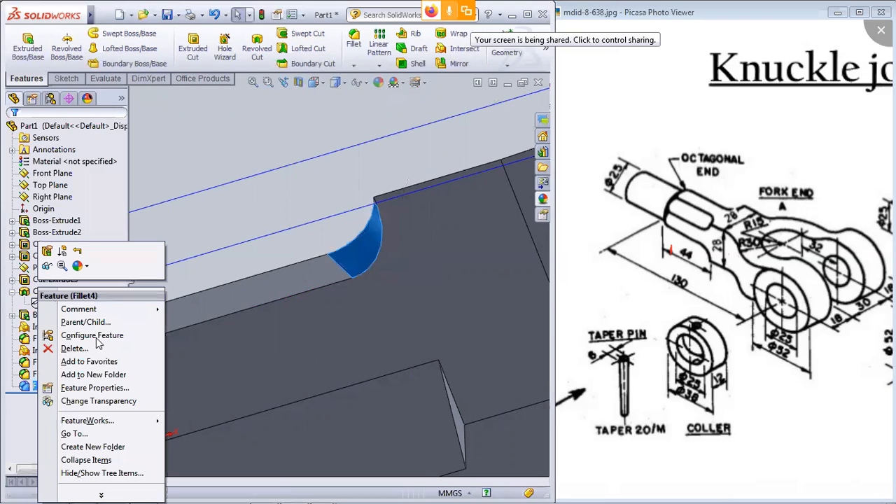
click(96, 338)
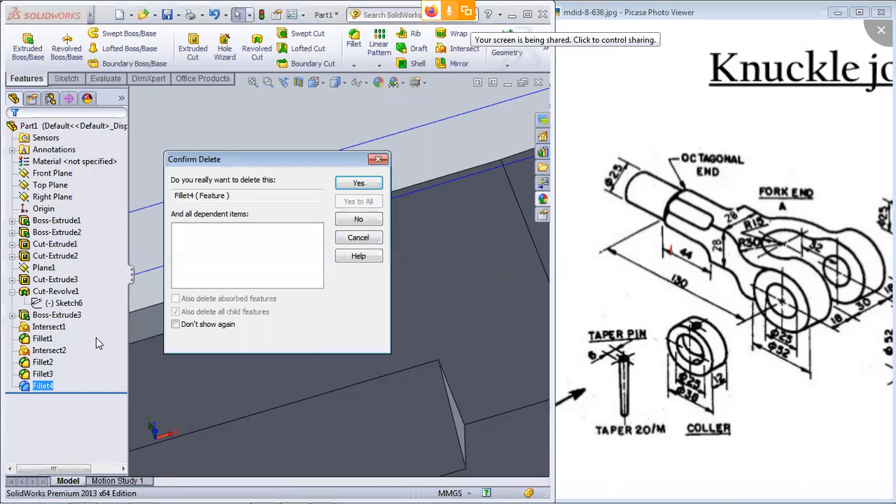
click(357, 183)
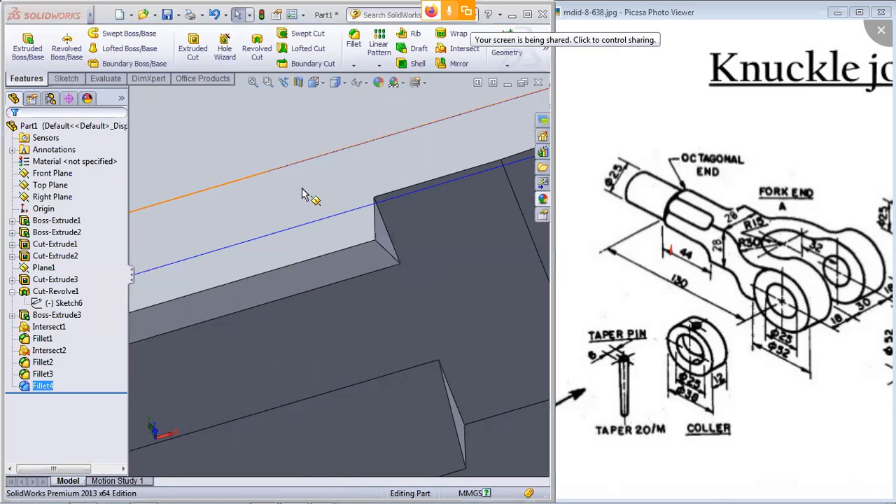
Step: Start a new full round fillet and select the octagonal flat's triangular end face and the adjoining flat as the first side face set
click(355, 42)
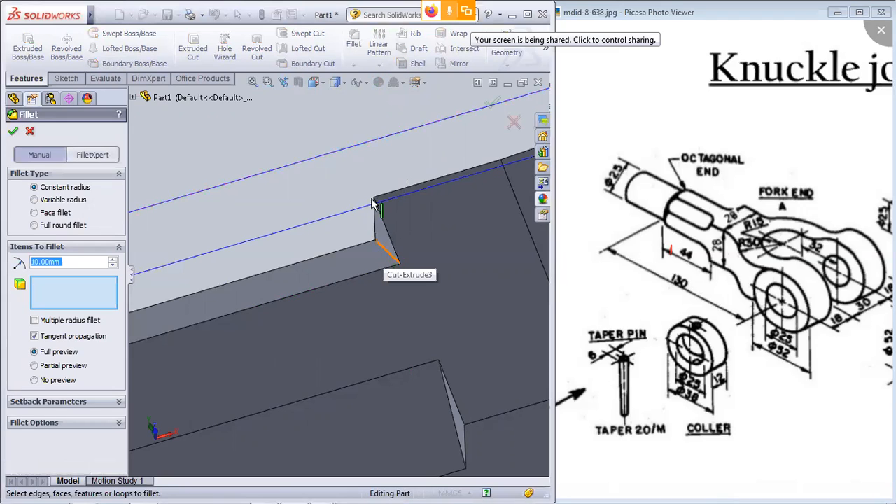
scroll(373, 211, down, 3)
middle_drag(283, 227, 61, 312)
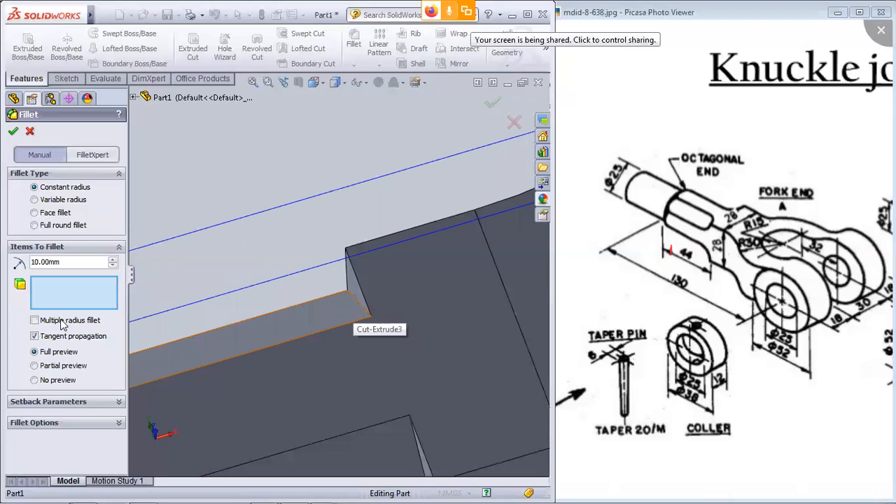
click(353, 301)
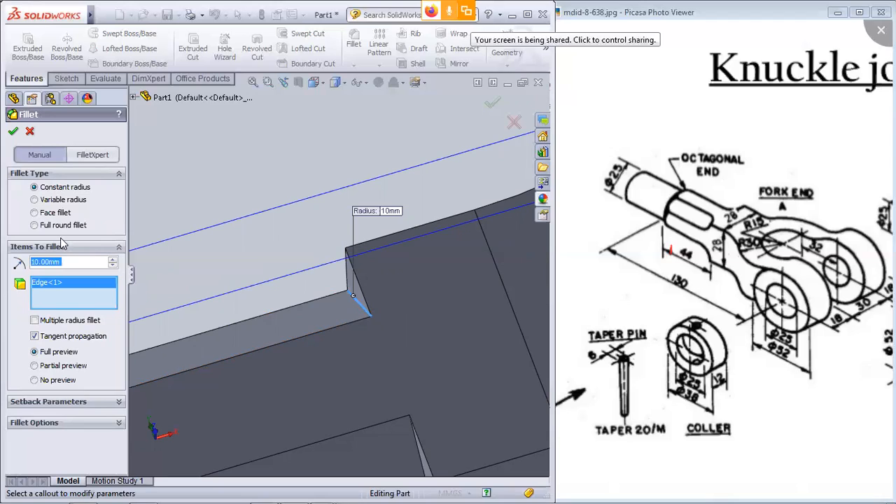
key(BackSpace)
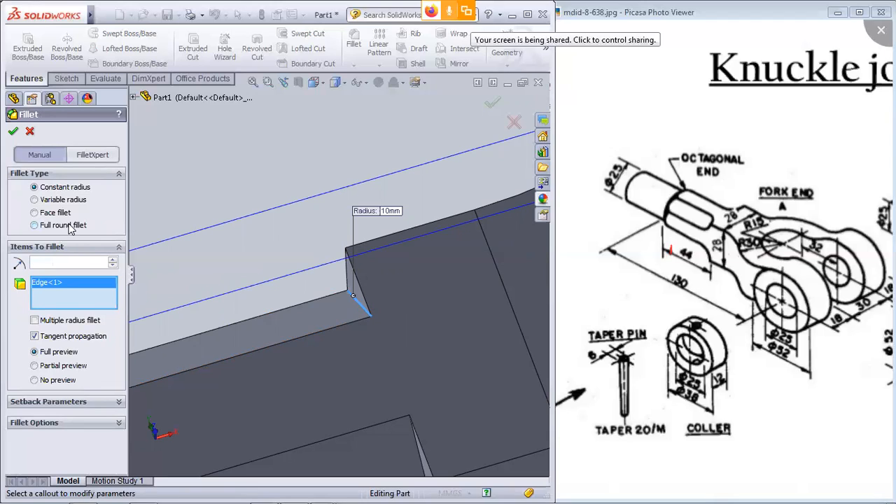
click(71, 227)
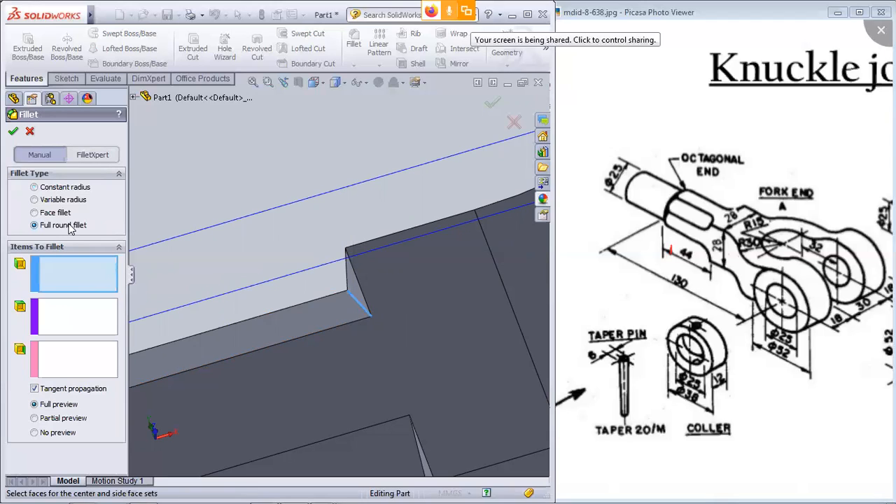
click(353, 282)
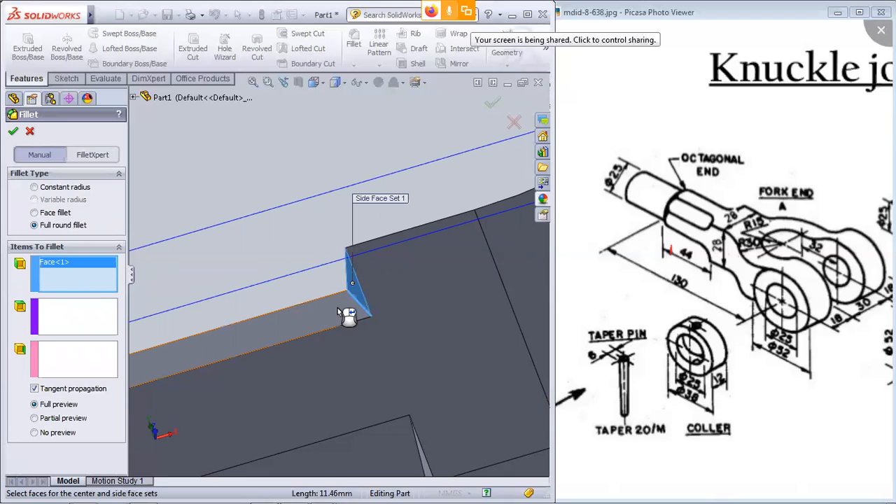
click(337, 308)
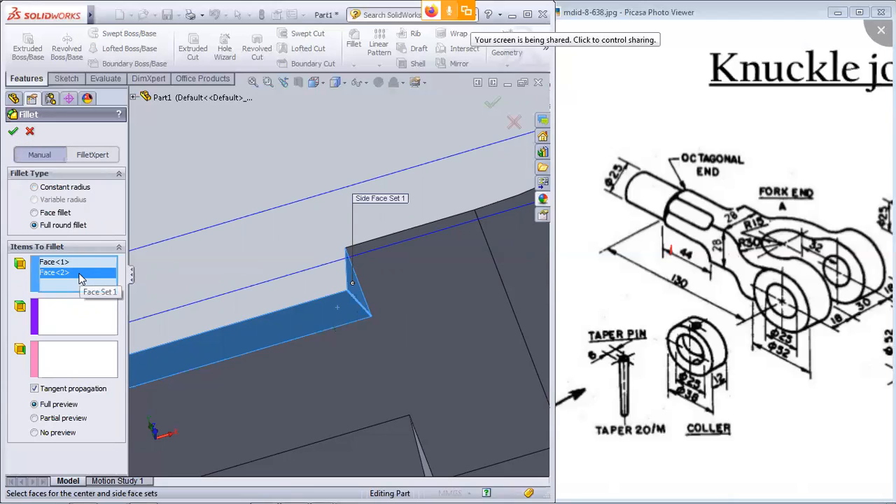
Step: Switch to a face fillet, move the flat to the second face set and try a 10 mm radius
click(36, 213)
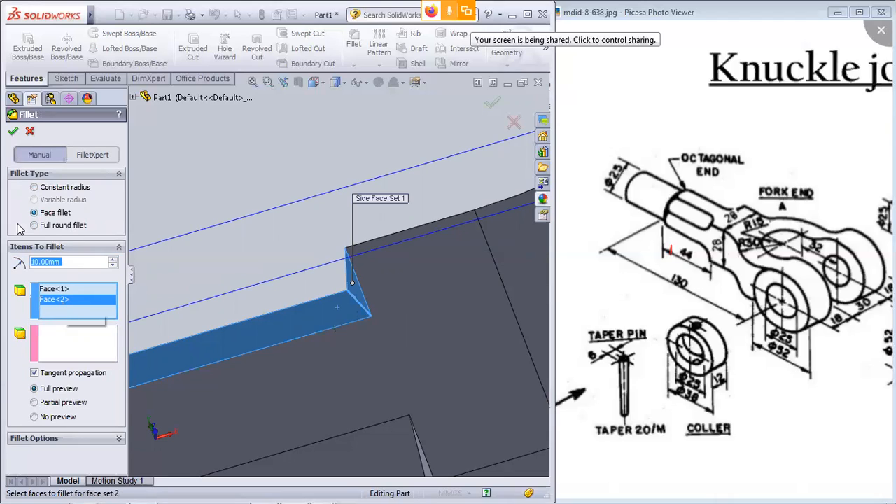
click(12, 133)
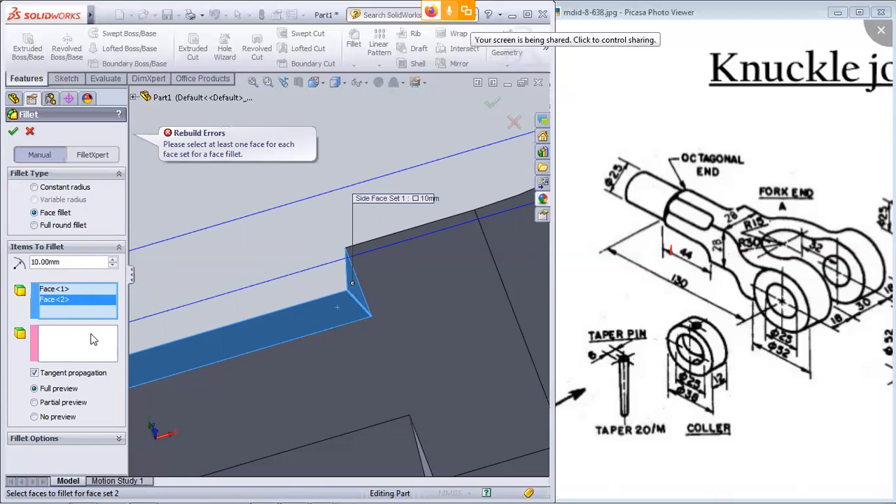
right_click(72, 301)
click(104, 317)
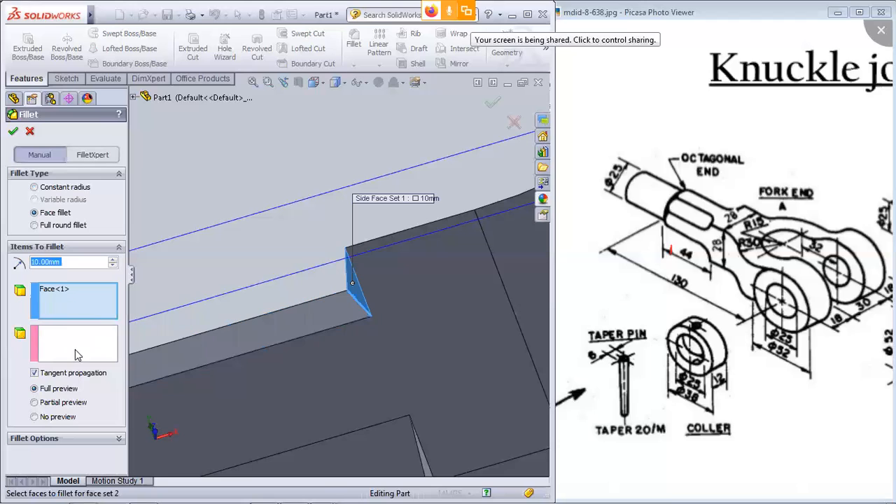
click(70, 354)
click(344, 309)
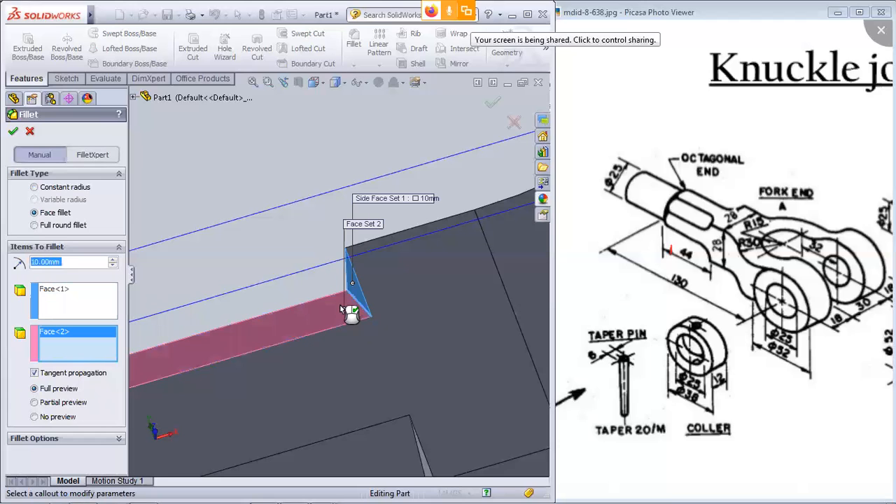
click(13, 132)
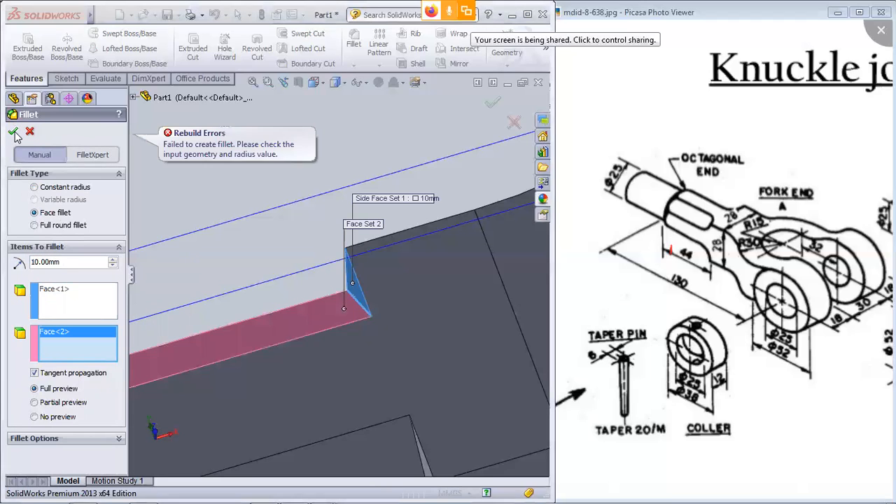
Step: Set the face fillet's radius to 5 mm and create it between the end face and the flat
double_click(61, 261)
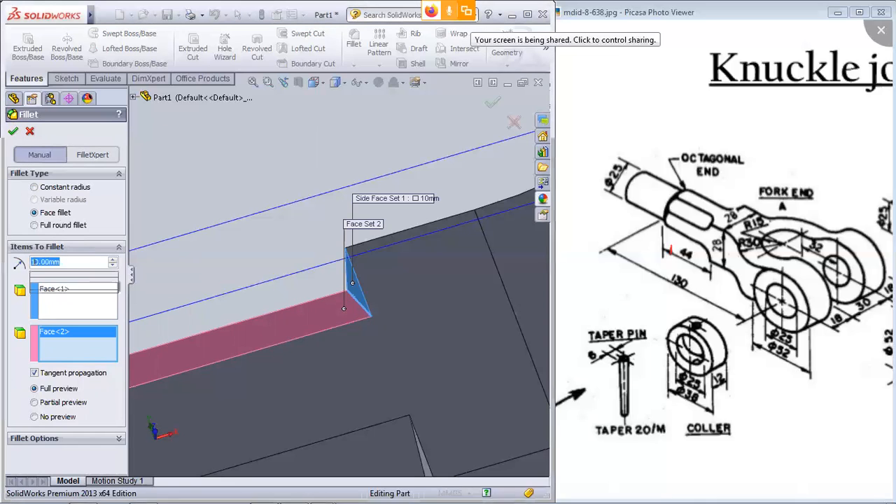
text(6)
key(Return)
drag(85, 261, 7, 261)
text(5)
key(Return)
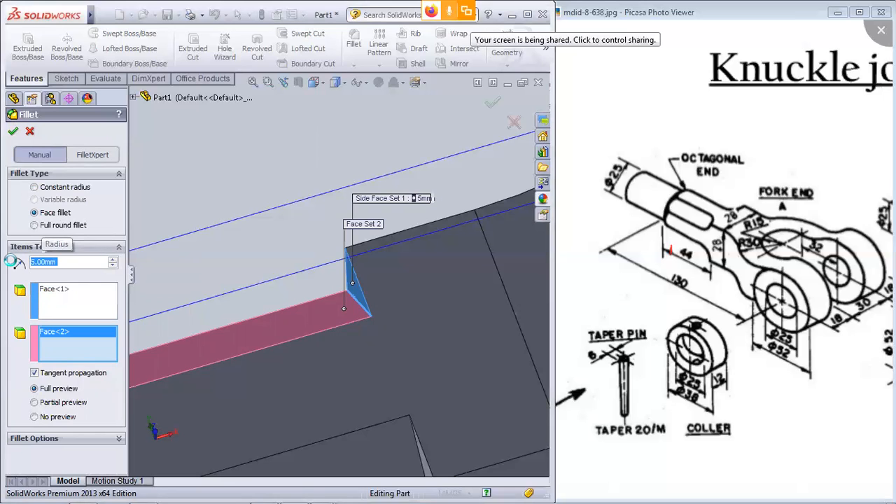
key(Return)
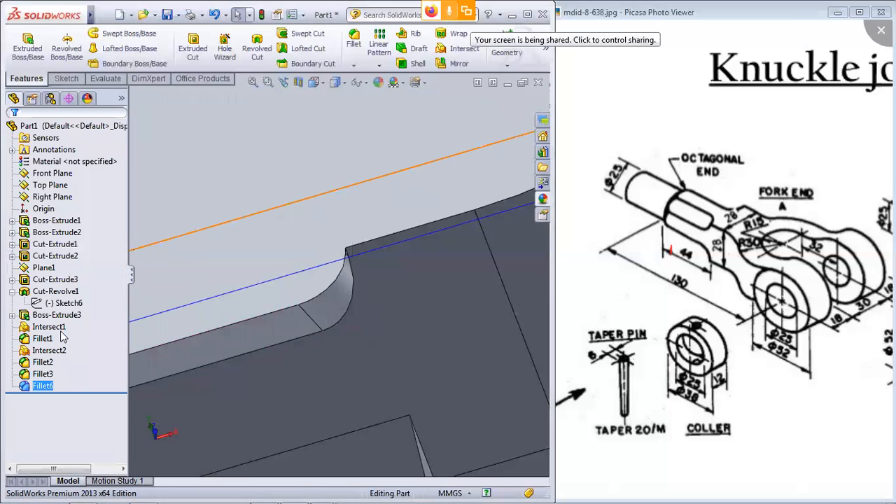
Step: Edit the face fillet at the flat's end to a radius of 5.2 mm and apply it
right_click(39, 391)
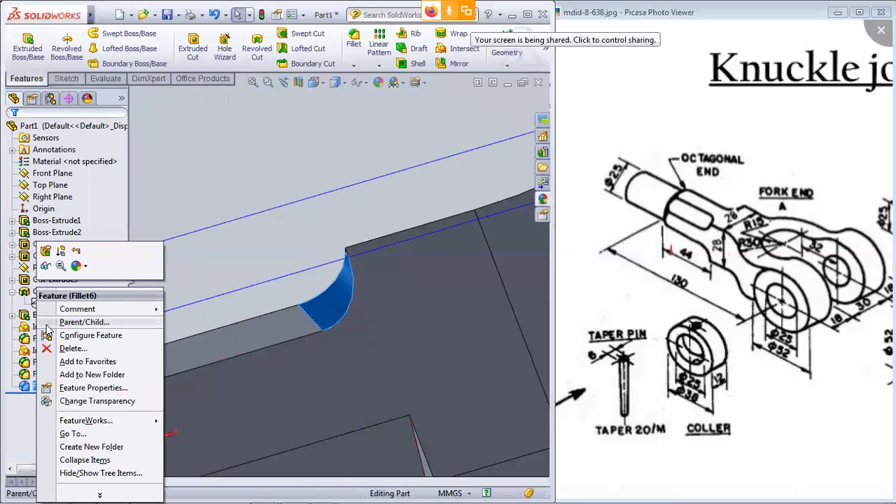
click(63, 257)
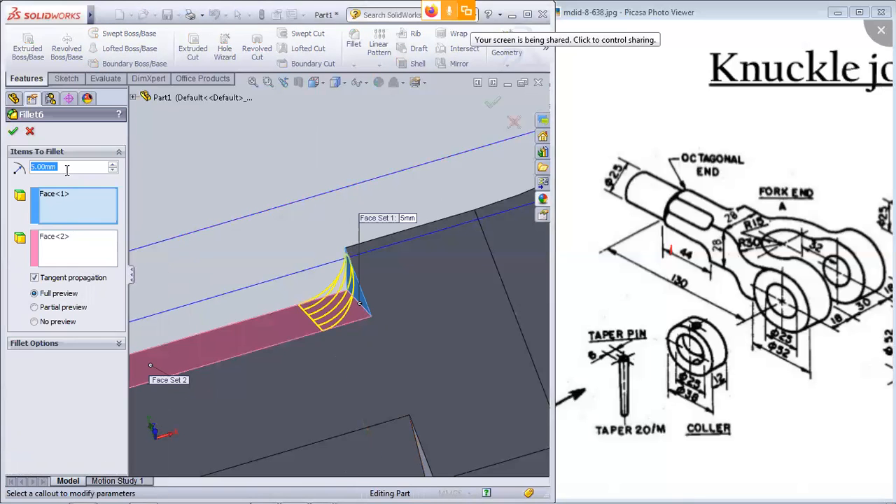
text(5.2)
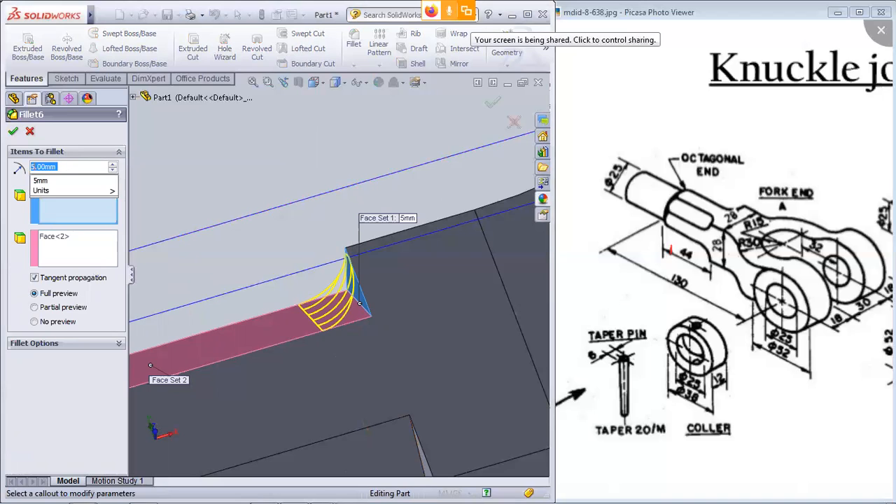
click(12, 132)
middle_drag(180, 234, 140, 247)
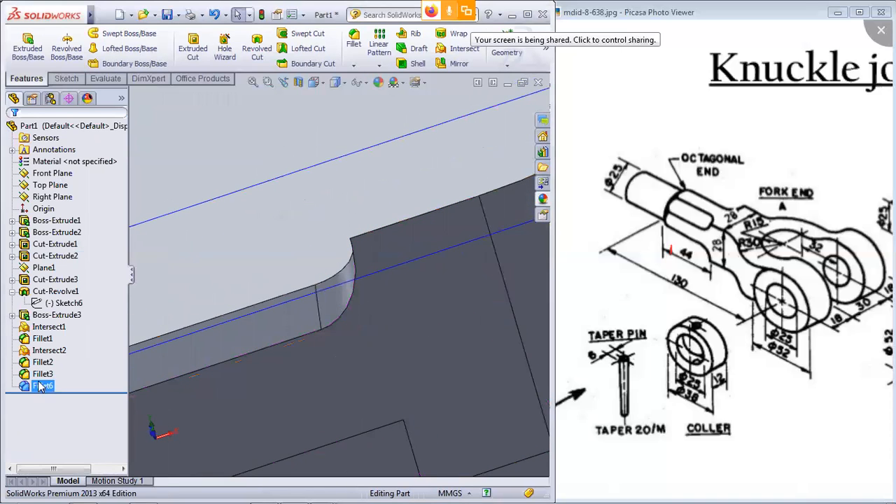
Step: Edit the face fillet at the octagonal flat's end to a radius of 5.5 mm and apply it
right_click(42, 385)
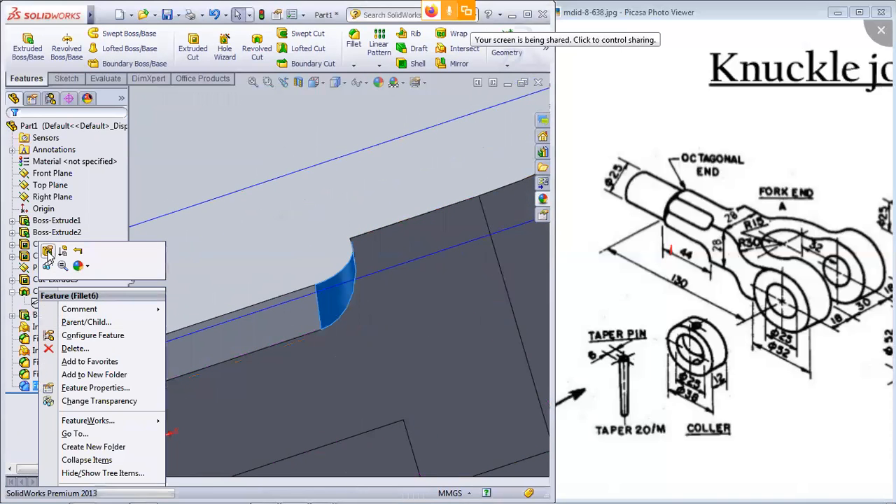
click(47, 250)
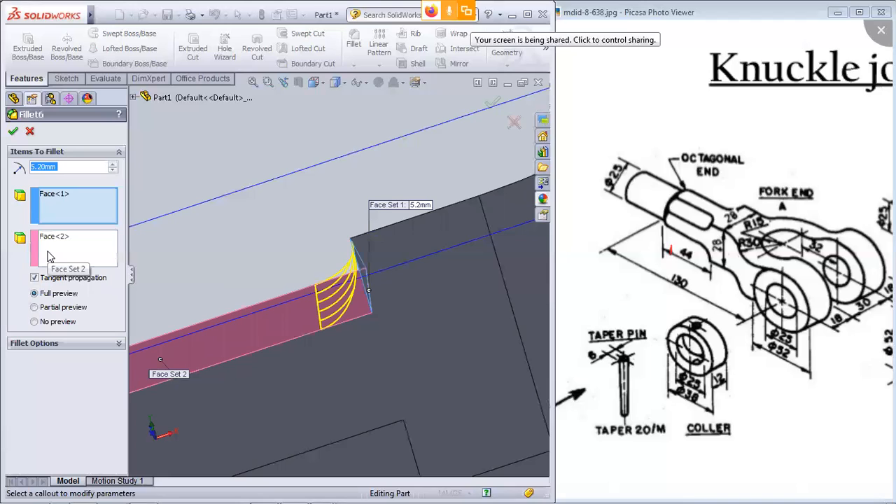
text(5.5)
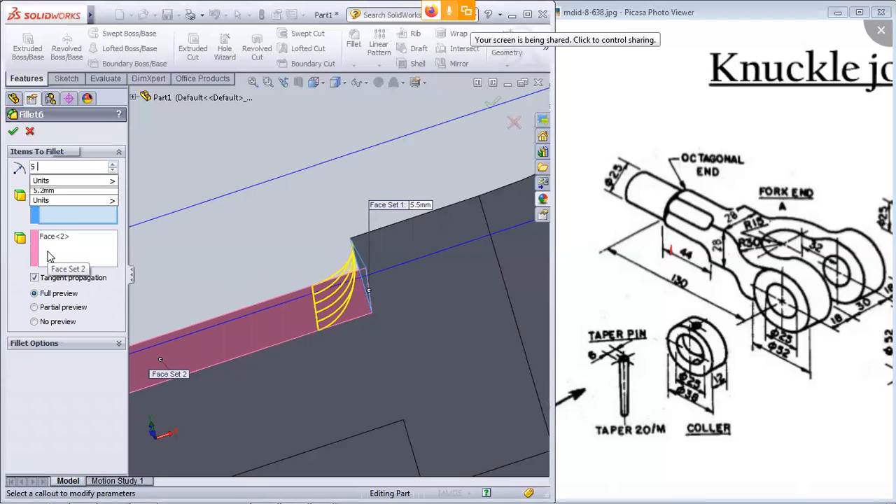
key(Return)
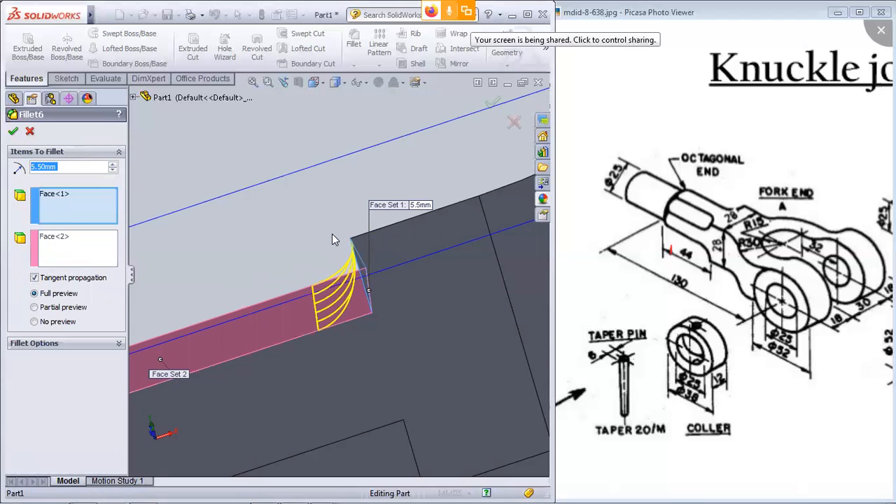
middle_drag(332, 234, 350, 236)
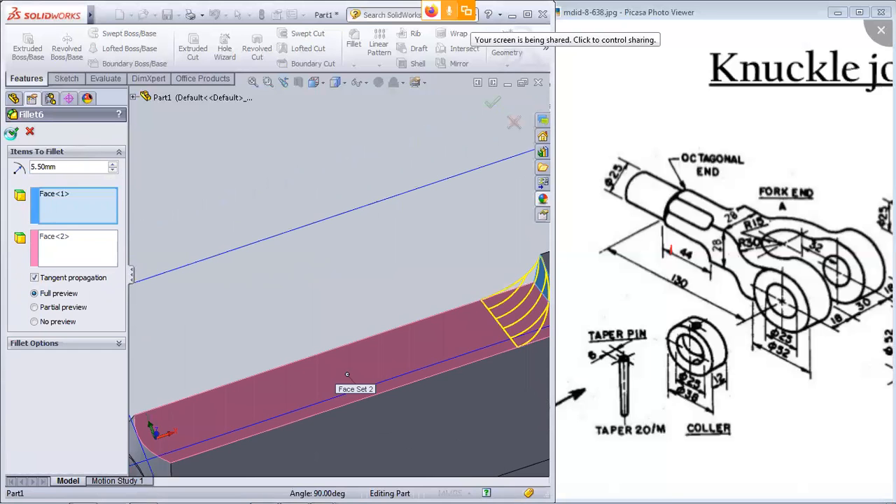
click(12, 131)
middle_drag(385, 220, 386, 259)
scroll(453, 364, up, 5)
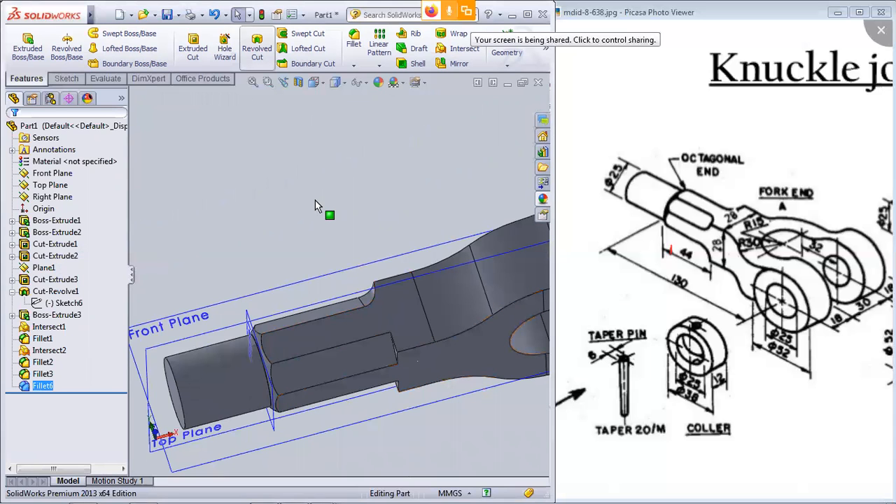
Step: Start a new face fillet with the next octagonal flat and its triangular end face in the first face set
click(354, 43)
middle_drag(254, 239, 245, 148)
scroll(382, 295, down, 4)
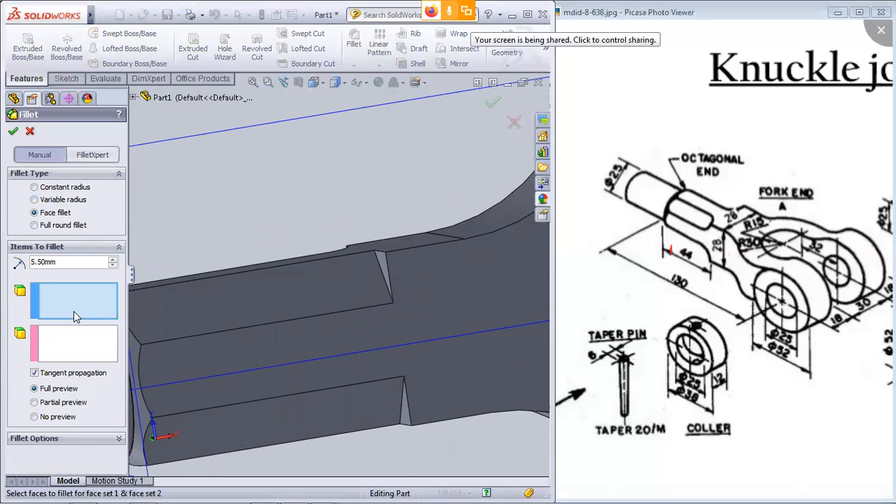
scroll(293, 277, up, 3)
scroll(359, 282, down, 4)
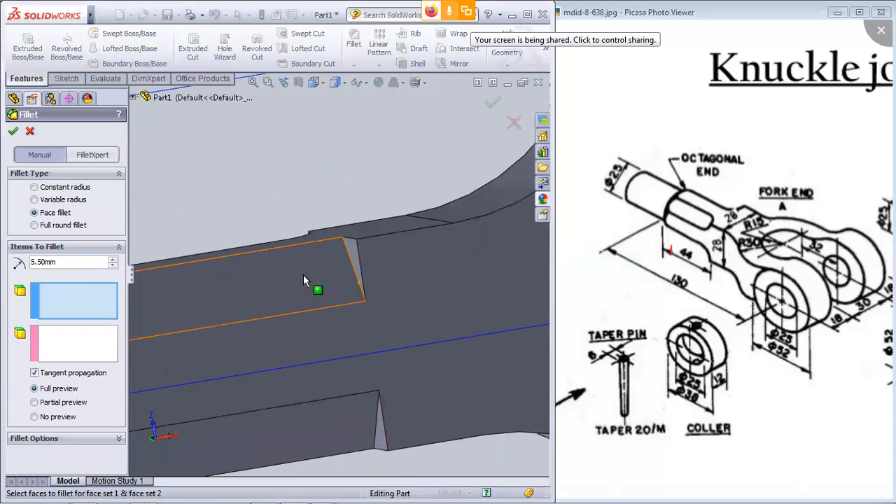
click(299, 274)
click(351, 249)
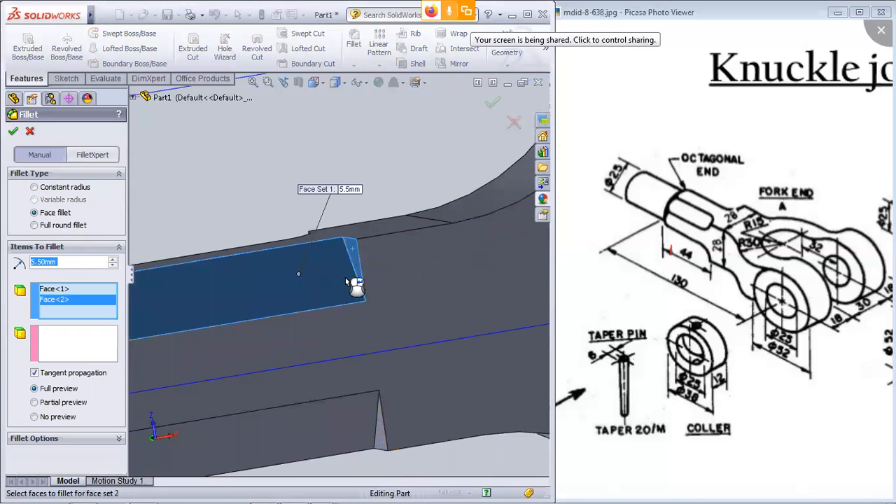
click(12, 131)
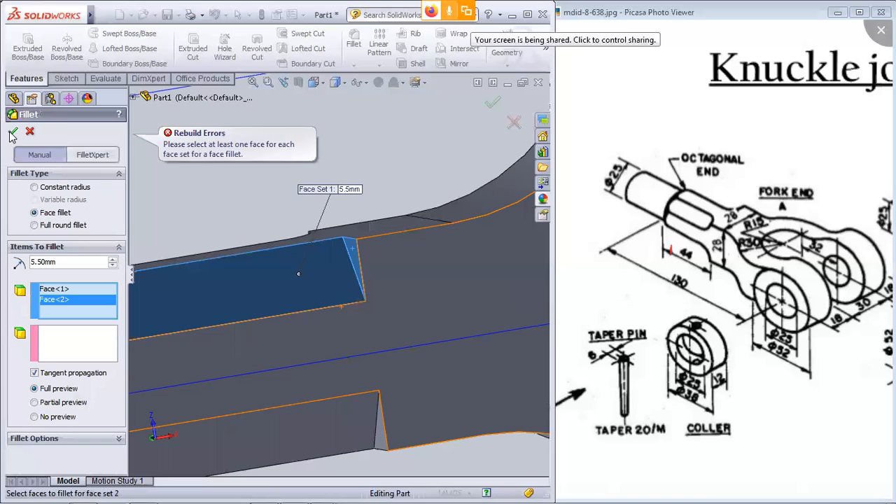
Step: Move the triangular end face to the second face set and create the 5.5 mm face fillet
click(66, 264)
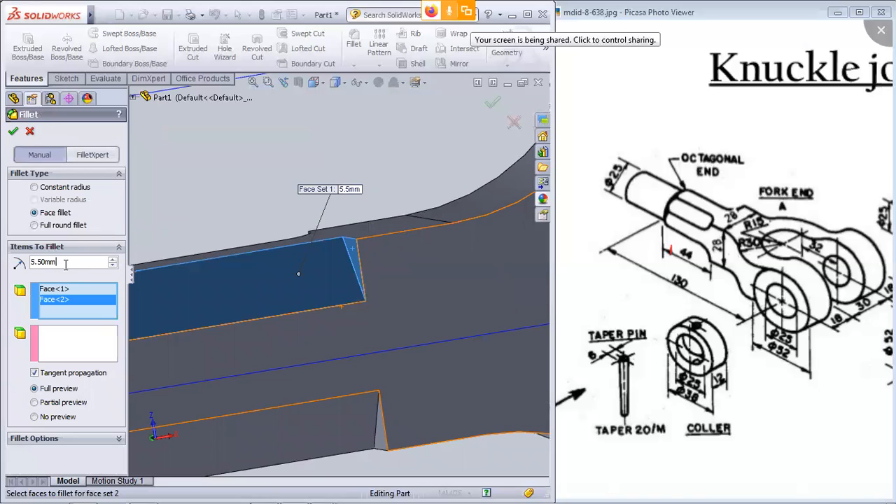
right_click(70, 299)
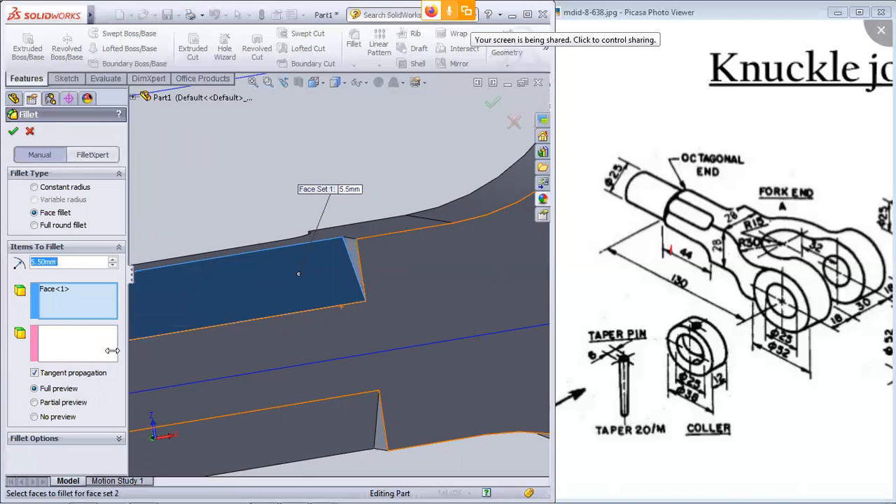
click(79, 348)
click(354, 257)
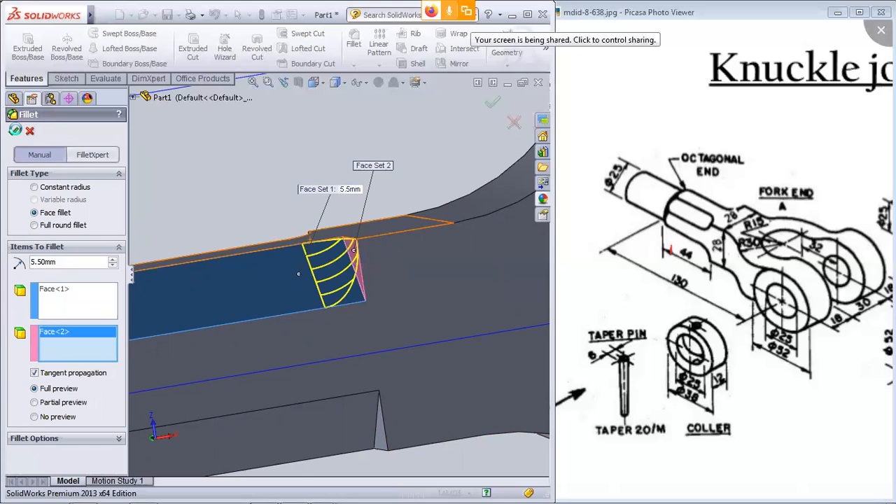
key(Return)
scroll(310, 270, up, 3)
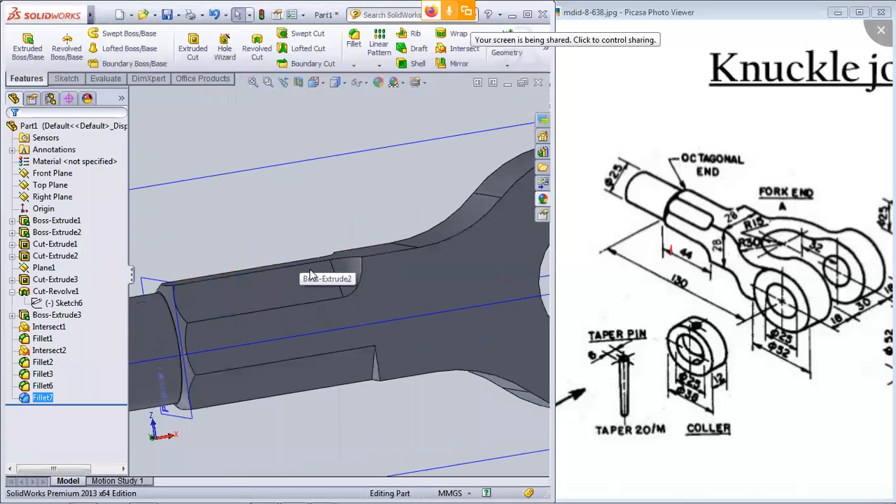
Step: Start a constant radius fillet of 5.5 mm and select the inner edge at the third octagonal flat's end
middle_drag(275, 158, 265, 73)
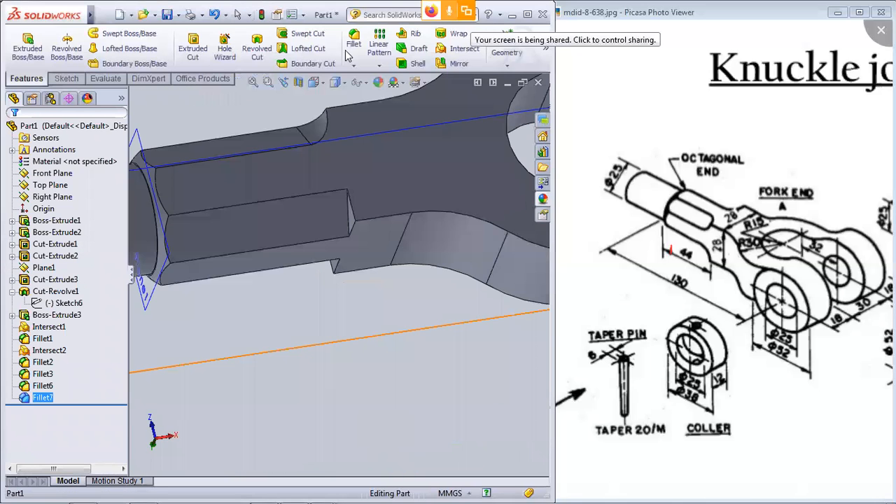
click(354, 44)
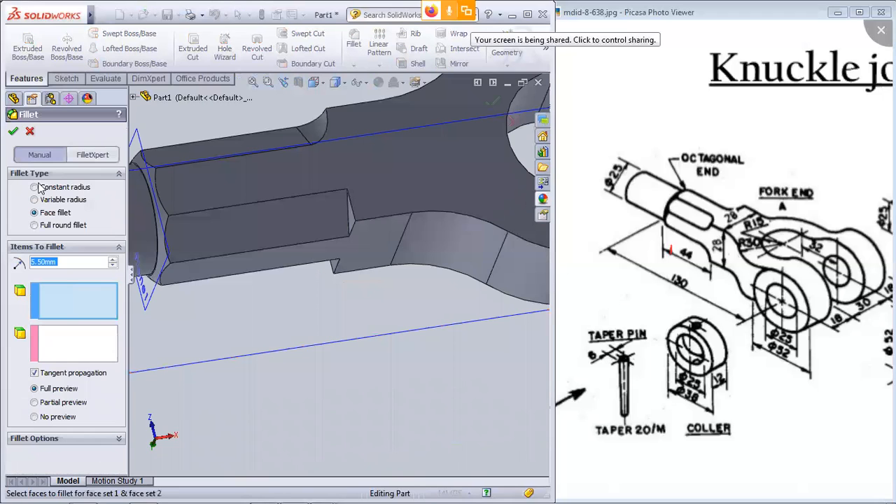
click(47, 191)
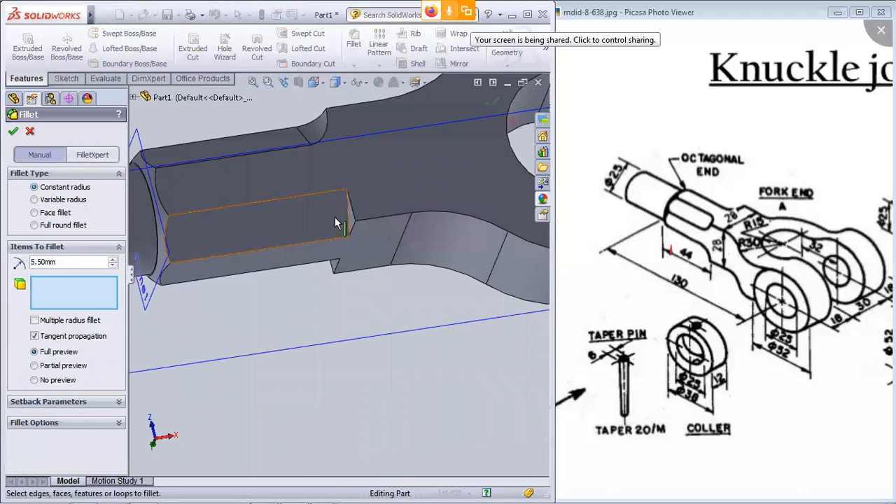
scroll(359, 222, up, 3)
click(370, 239)
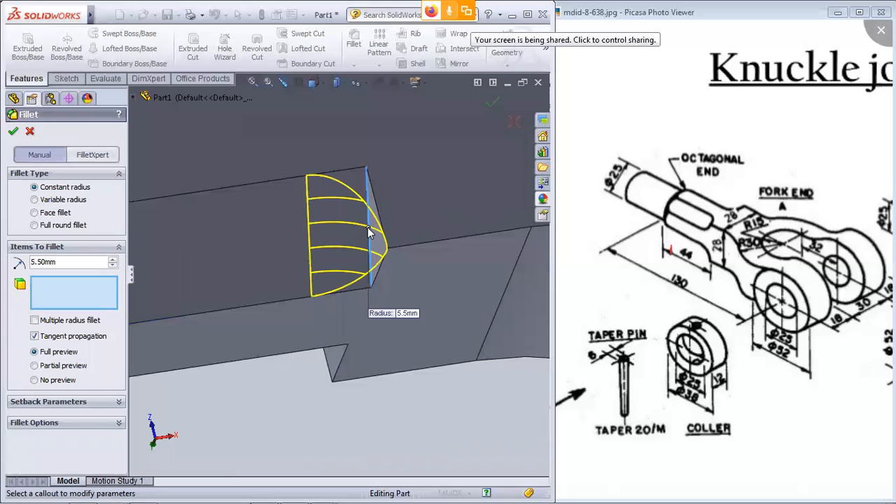
Step: Add the matching inner edge at the last flat's end and create the 5.5 mm constant radius fillet
middle_drag(291, 408, 310, 423)
middle_drag(347, 217, 307, 72)
scroll(306, 147, up, 3)
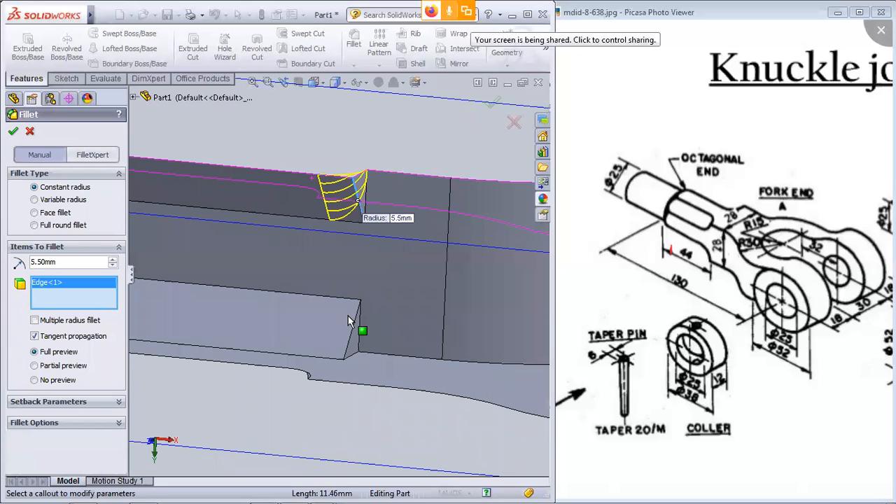
click(357, 337)
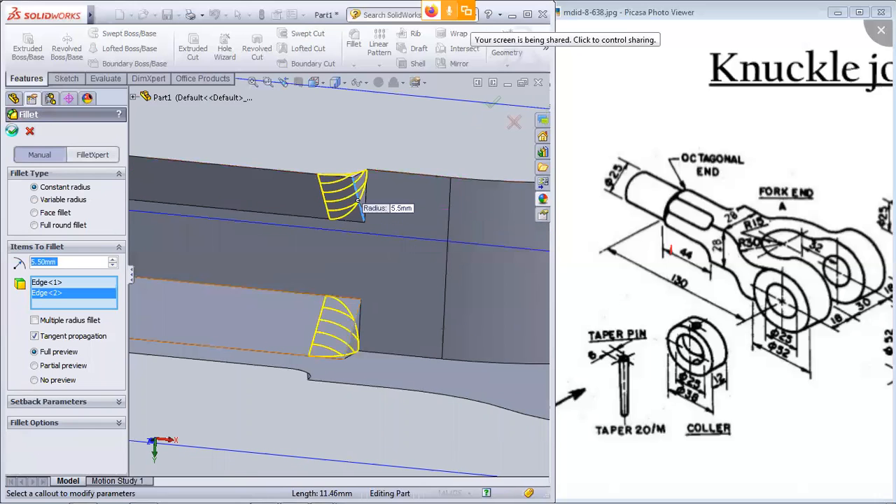
click(13, 131)
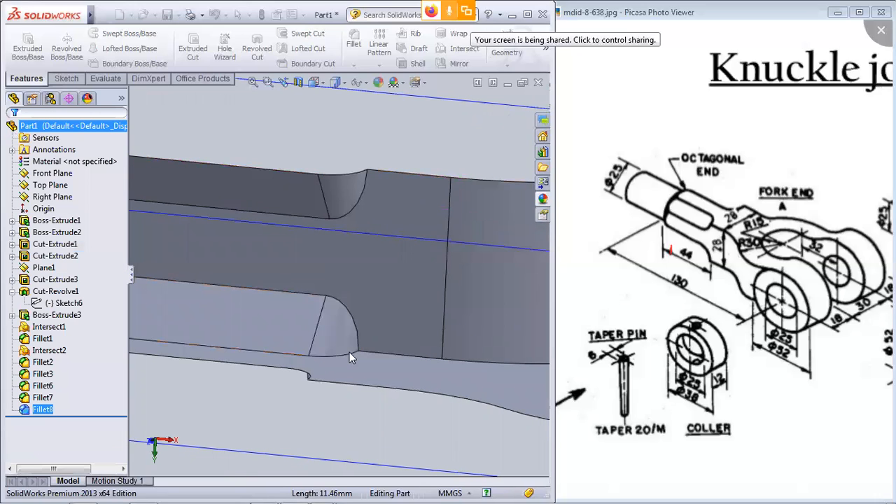
scroll(351, 358, up, 1)
scroll(350, 358, down, 1)
scroll(348, 323, up, 1)
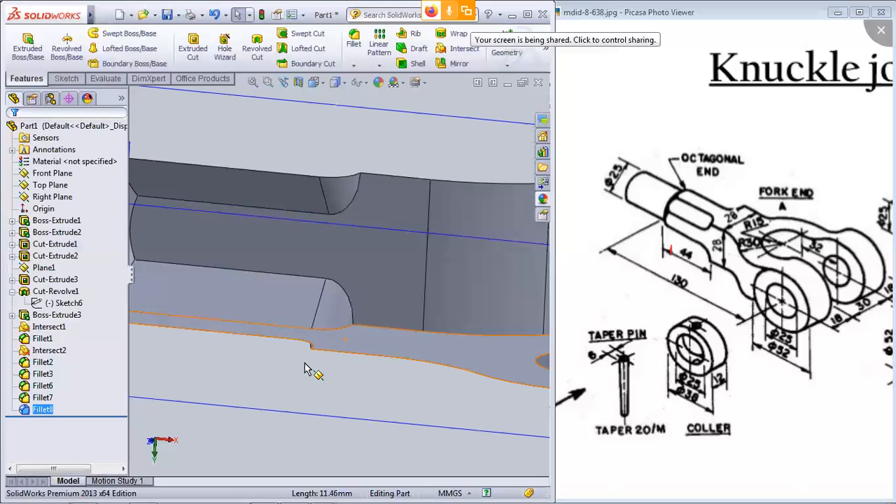
Step: Open the colour appearance of the whole part and choose yellow from the standard swatches
scroll(350, 361, up, 5)
middle_drag(347, 217, 37, 126)
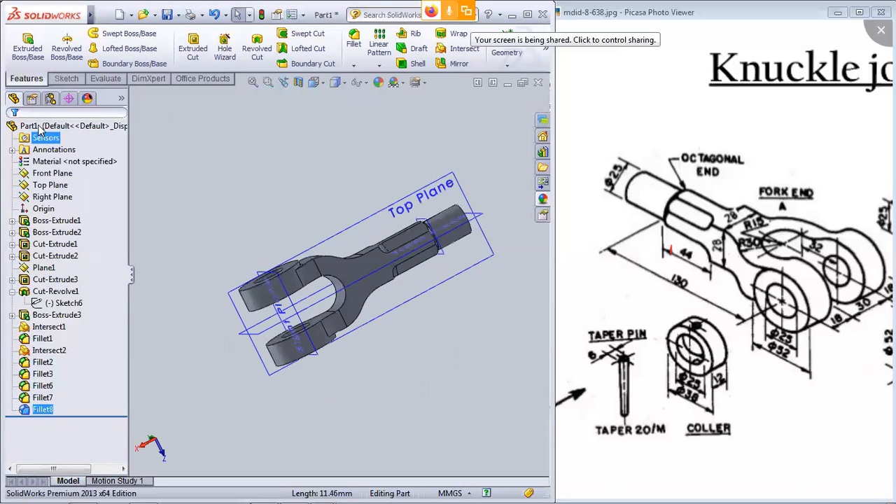
right_click(39, 126)
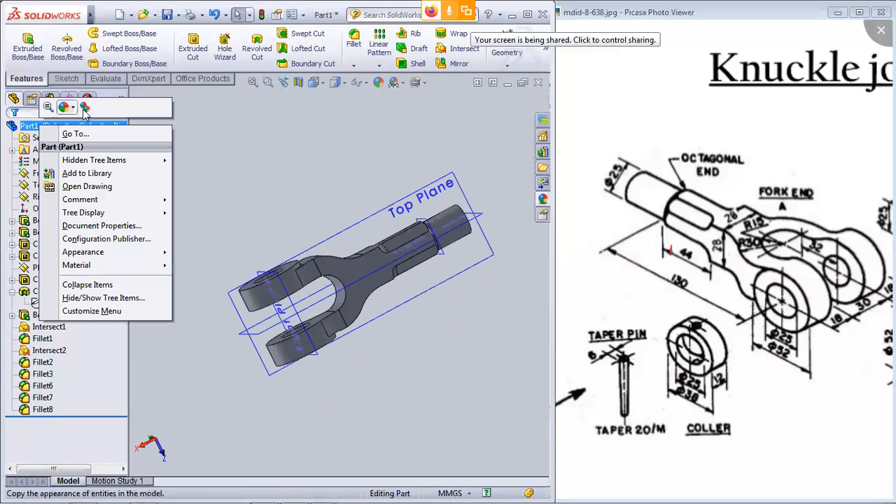
click(67, 109)
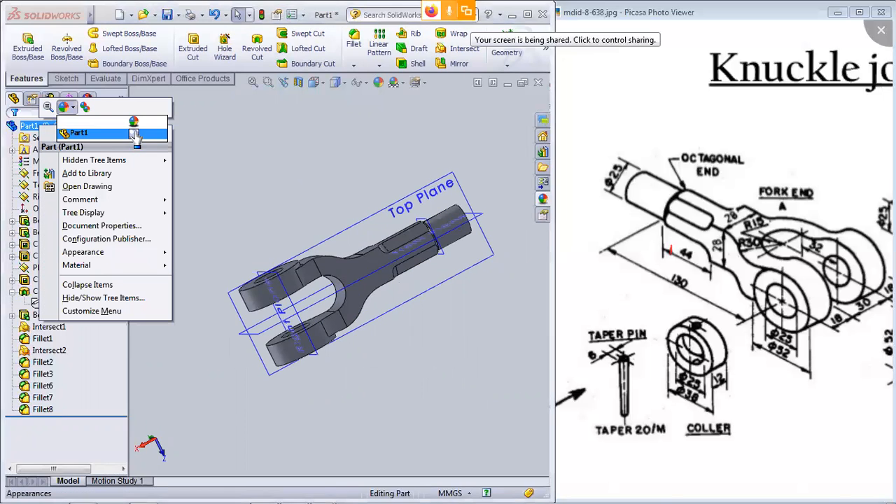
click(135, 134)
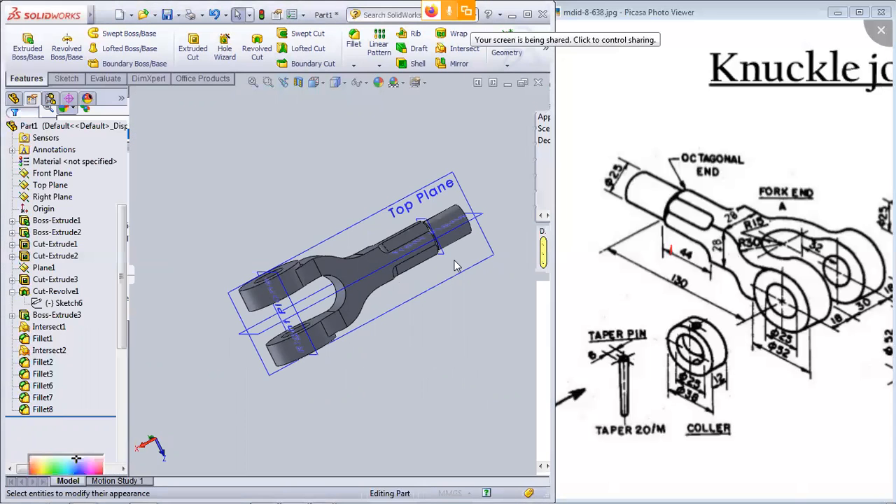
click(87, 397)
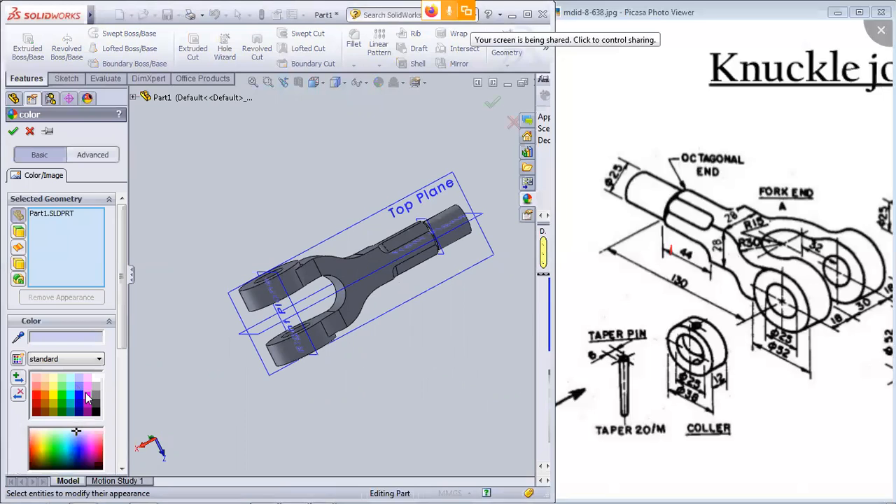
click(50, 391)
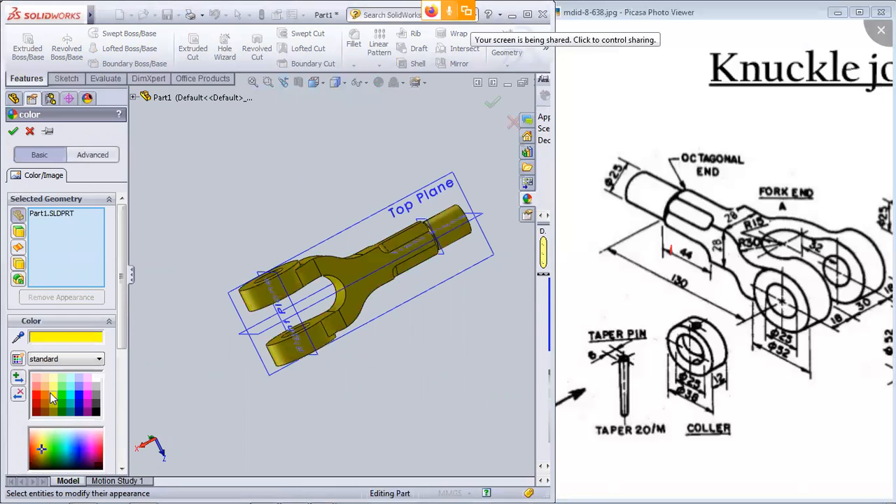
Step: Try a paler yellow on the part, return to bright yellow and apply the appearance
click(52, 403)
click(53, 380)
middle_drag(232, 398, 348, 430)
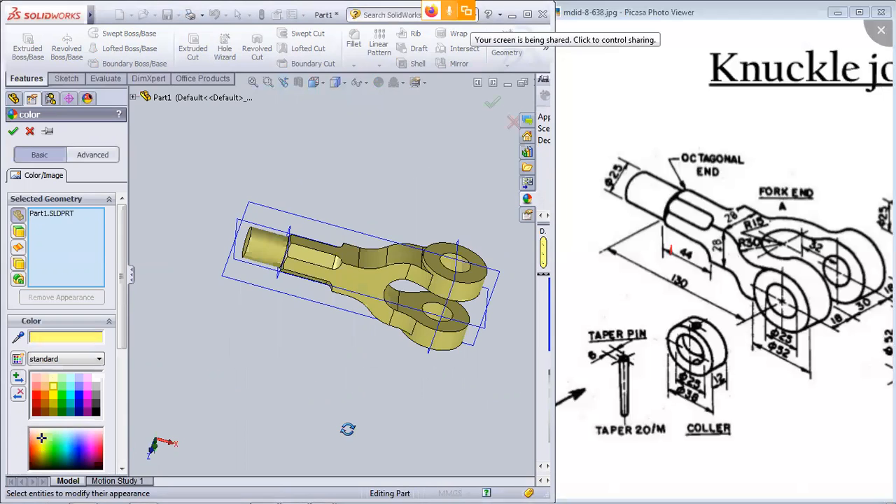
click(51, 395)
middle_drag(224, 363, 502, 284)
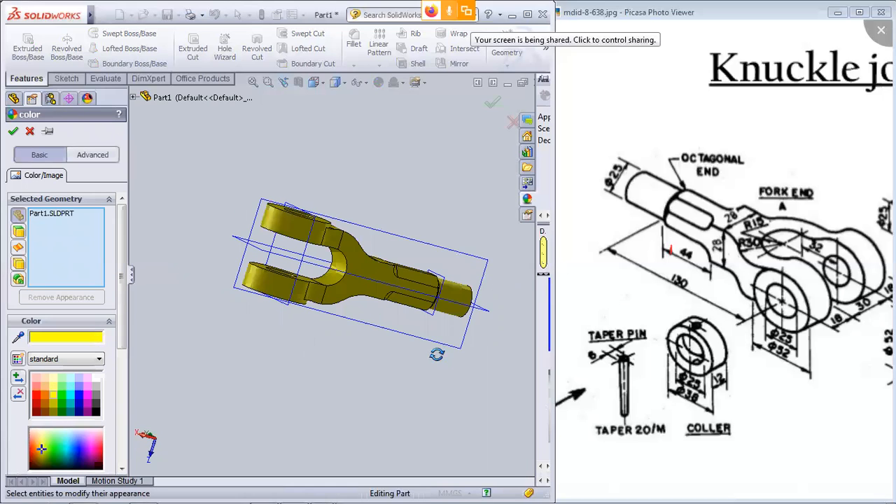
click(12, 134)
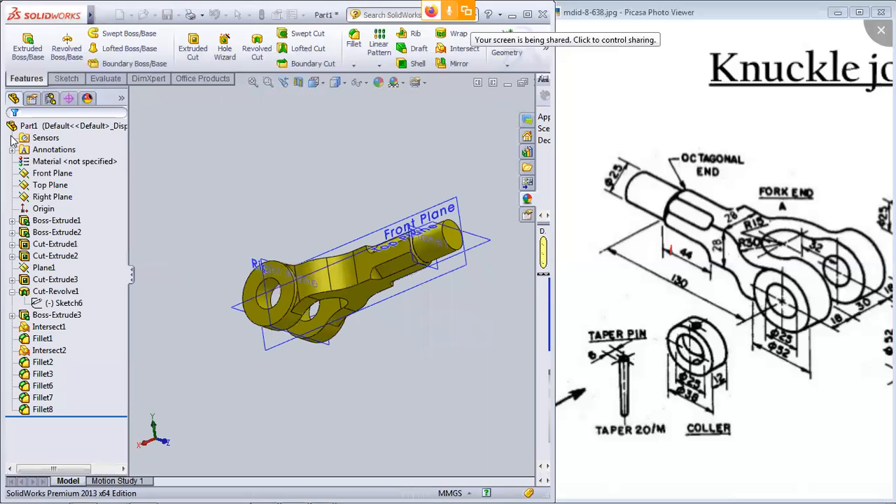
Step: Hide the Front, Top and Right planes together with Plane1
click(68, 162)
click(52, 176)
ctrl+click(56, 186)
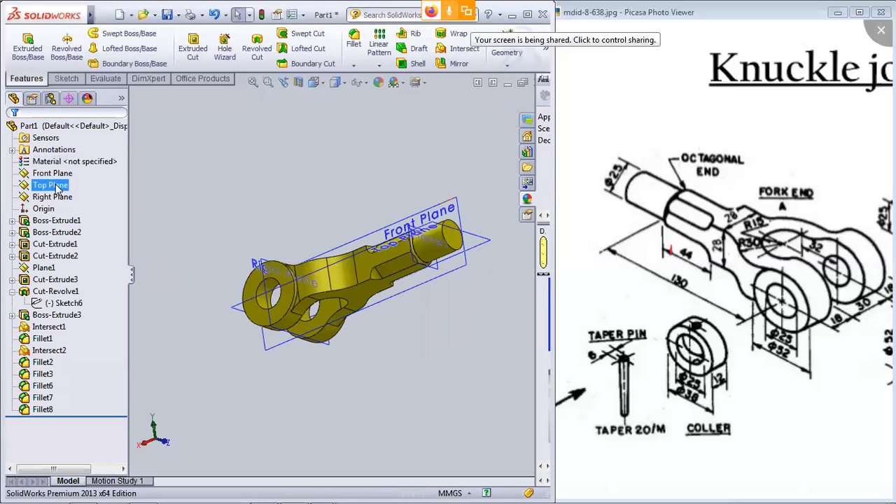
ctrl+click(56, 198)
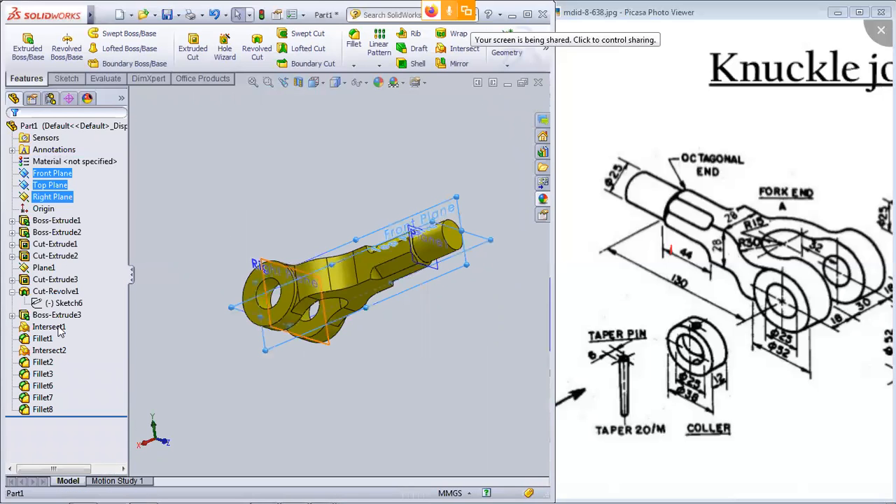
ctrl+click(44, 269)
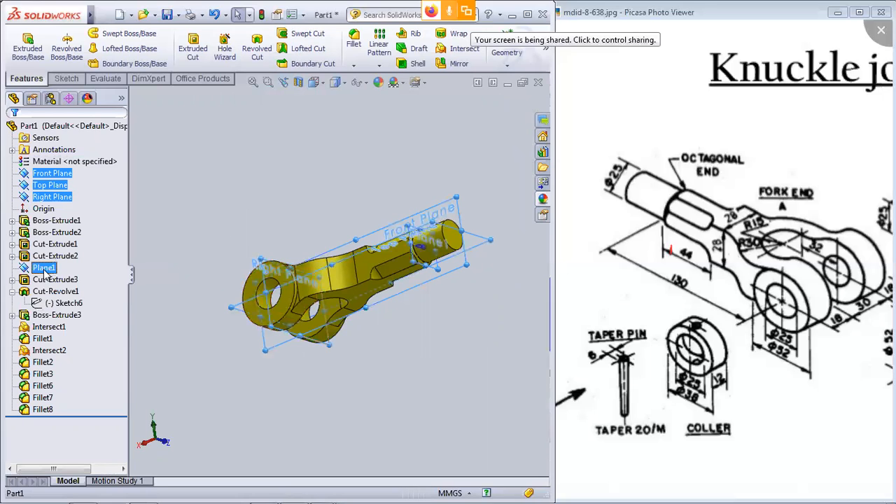
click(79, 226)
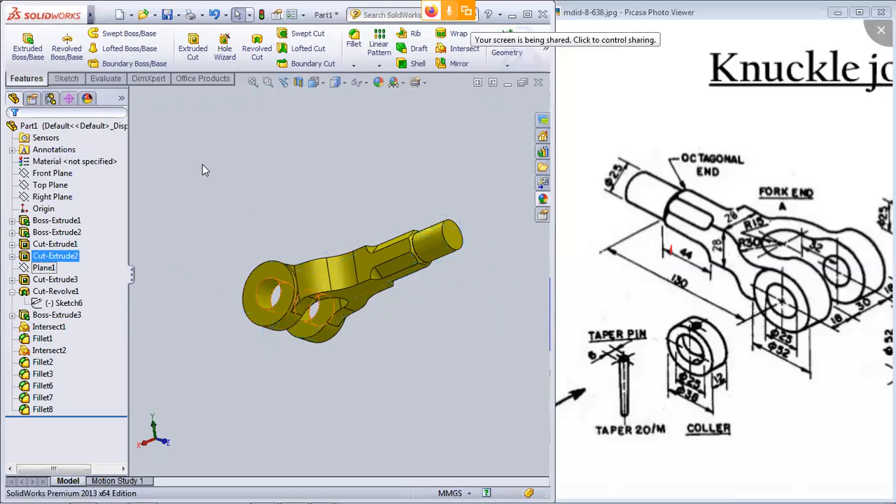
middle_drag(341, 215, 368, 231)
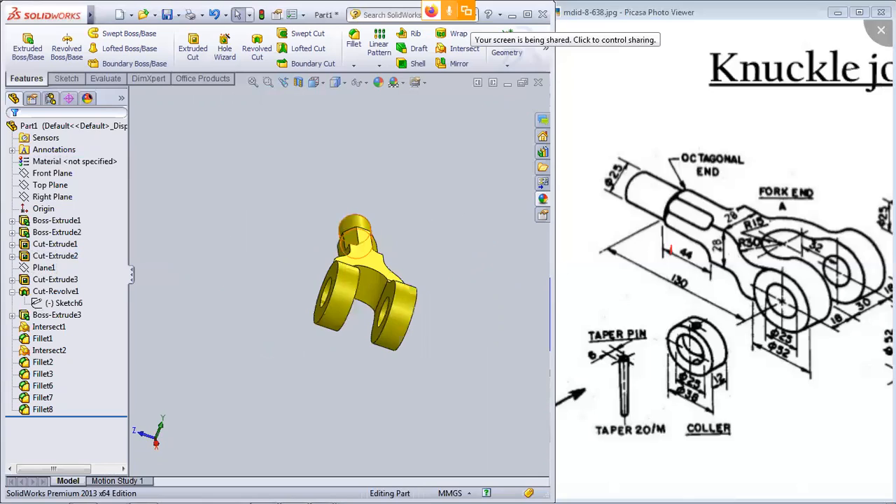